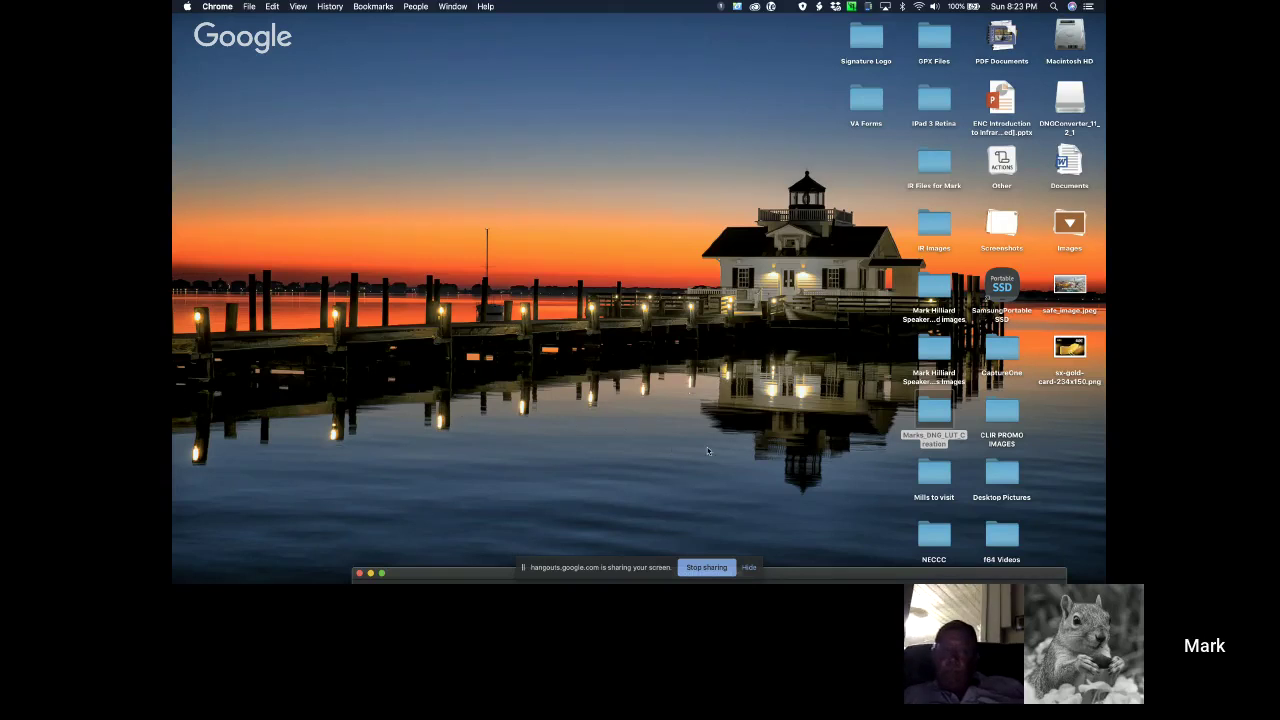
Switch to Adobe Bridge and open the April folder under Capture, 2019, 2019, Canon RP.
{"action": "mouse_move", "coordinate": [744, 574]}
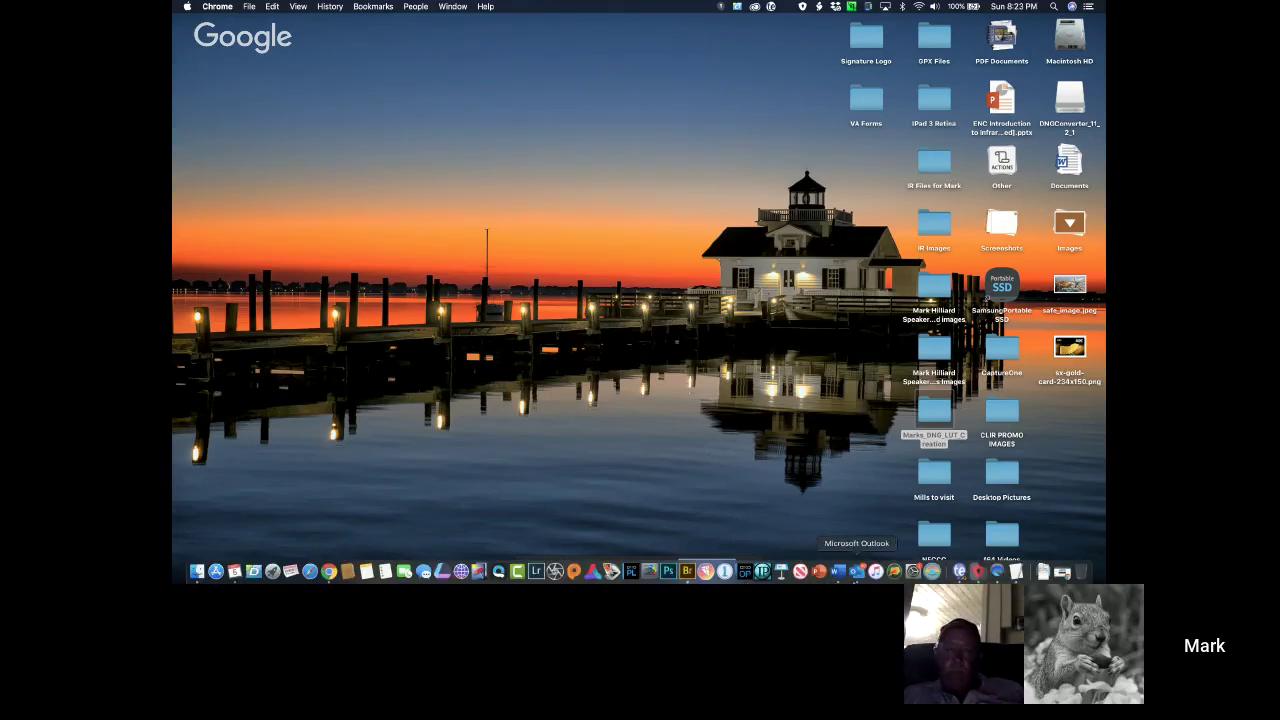
{"action": "left_click", "coordinate": [687, 572]}
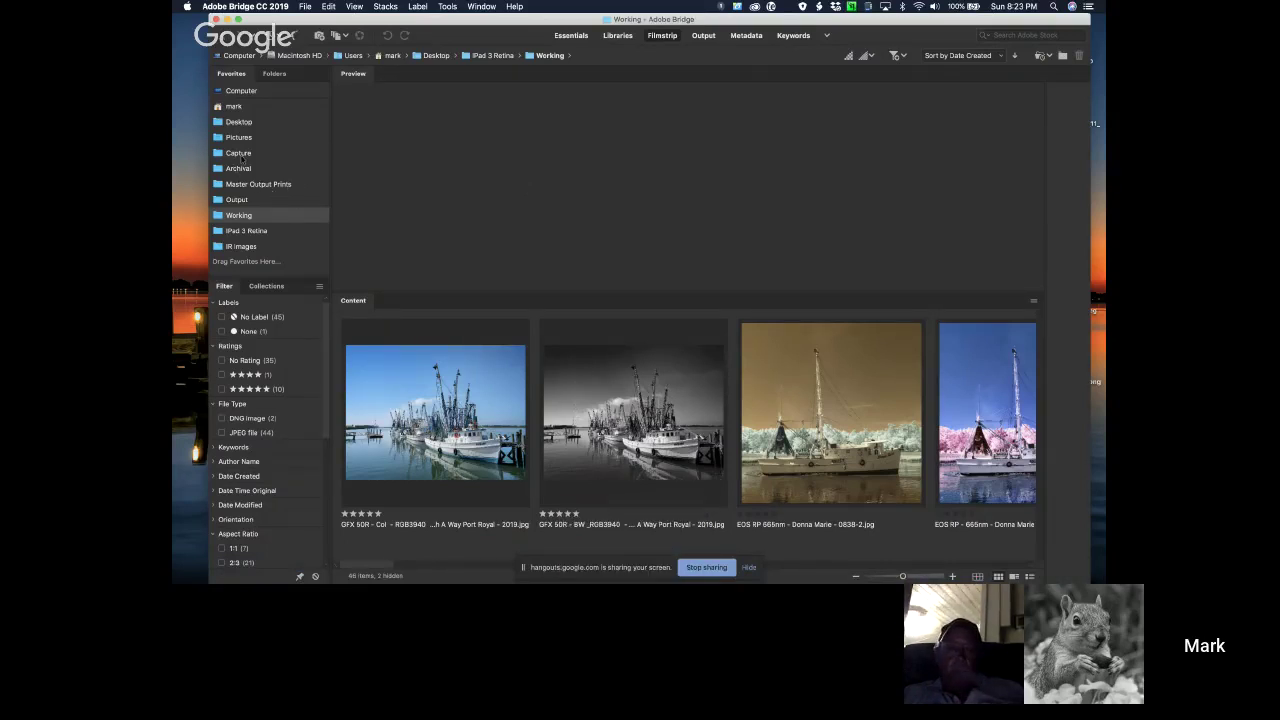
{"action": "left_click", "coordinate": [240, 153]}
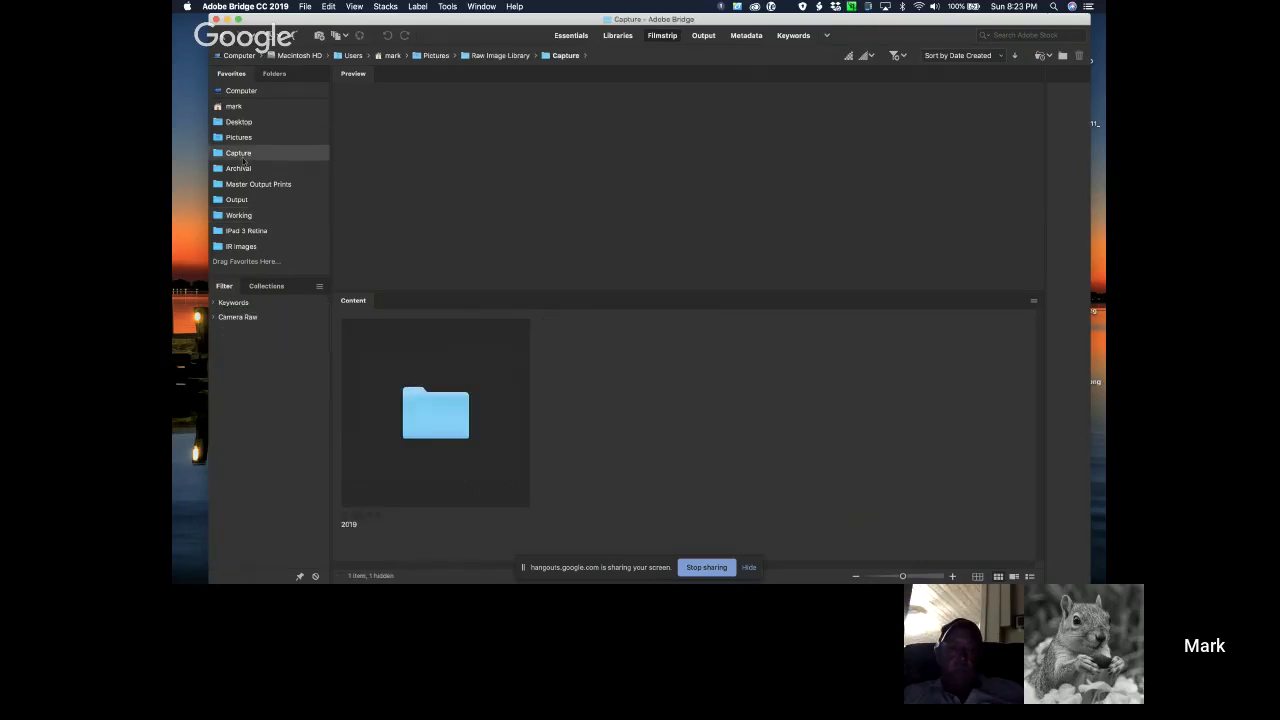
{"action": "left_click", "coordinate": [430, 443]}
{"action": "double_click", "coordinate": [430, 443]}
{"action": "double_click", "coordinate": [430, 440]}
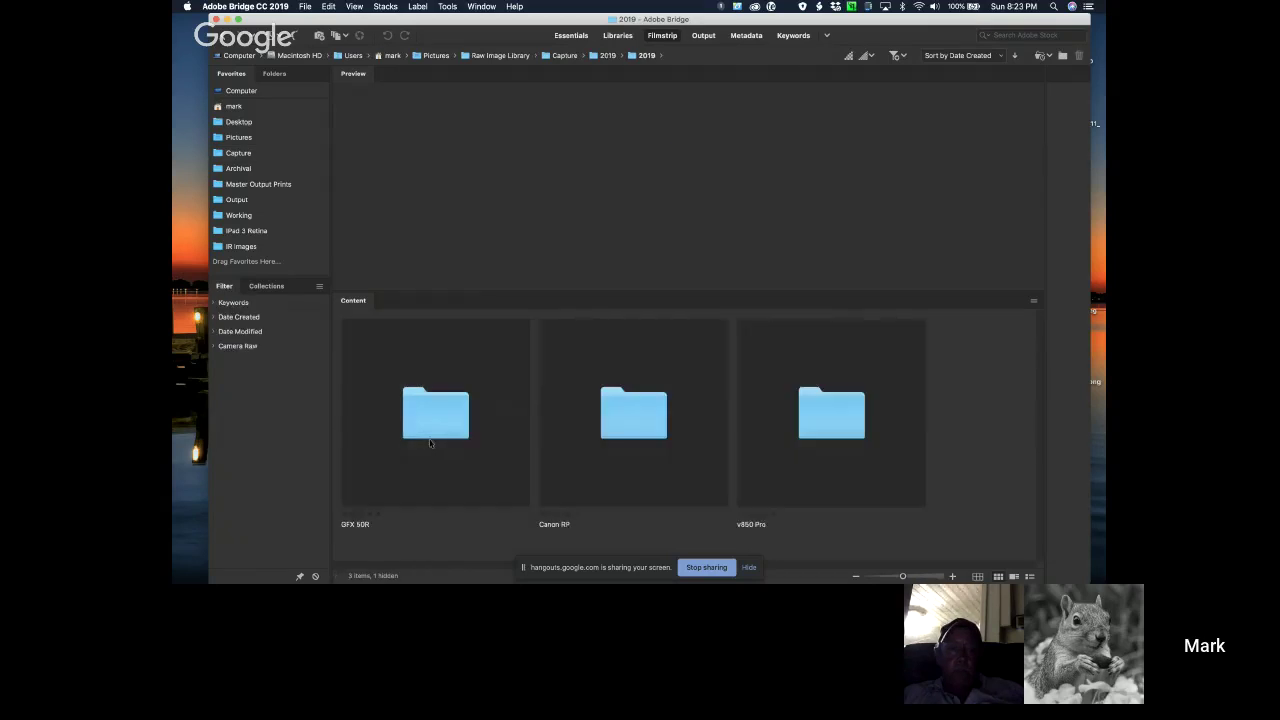
{"action": "double_click", "coordinate": [655, 428]}
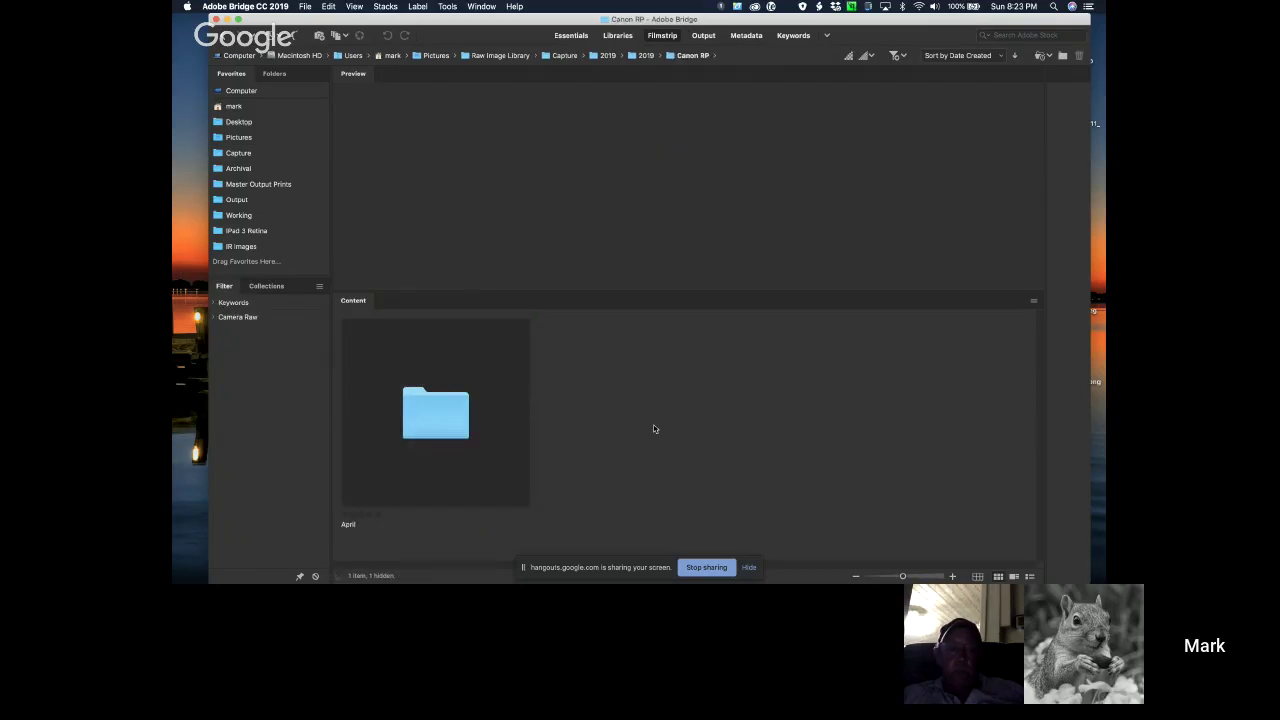
{"action": "double_click", "coordinate": [418, 401]}
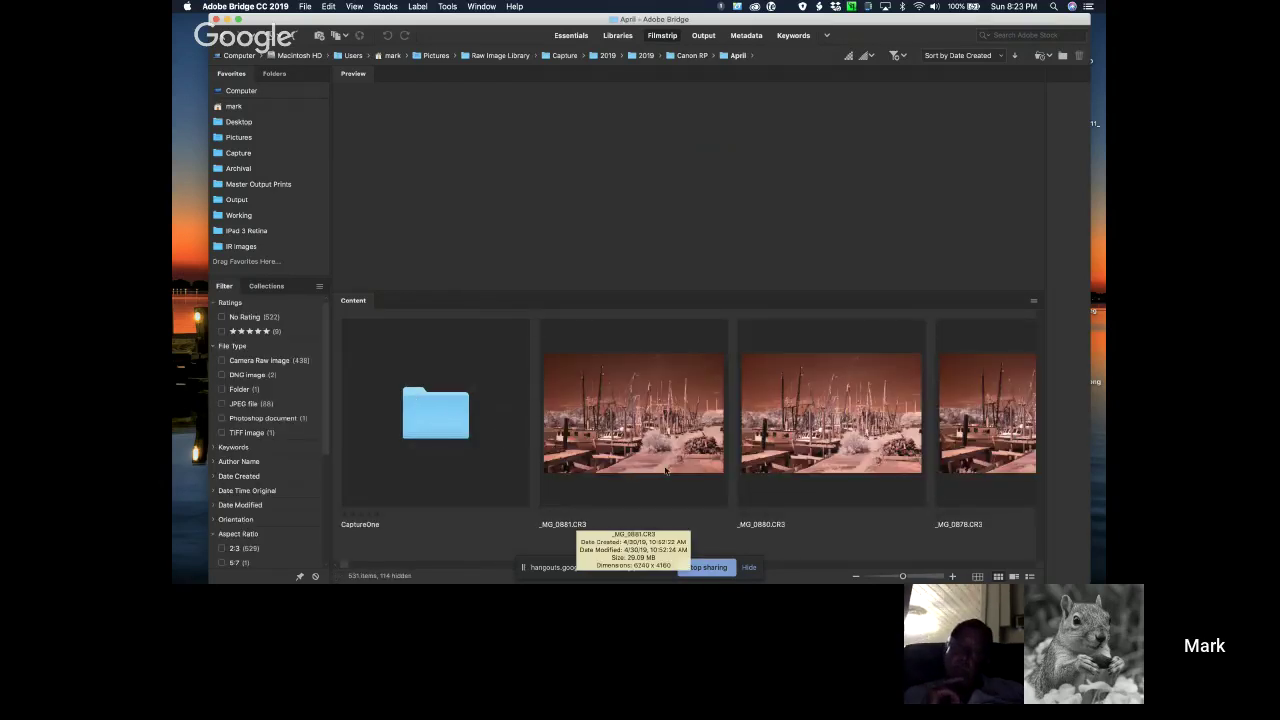
Browse the raw photos in the April folder and preview candidate infrared harbour shots for processing.
{"action": "scroll", "coordinate": [838, 441], "scroll_direction": "right", "scroll_amount": 5}
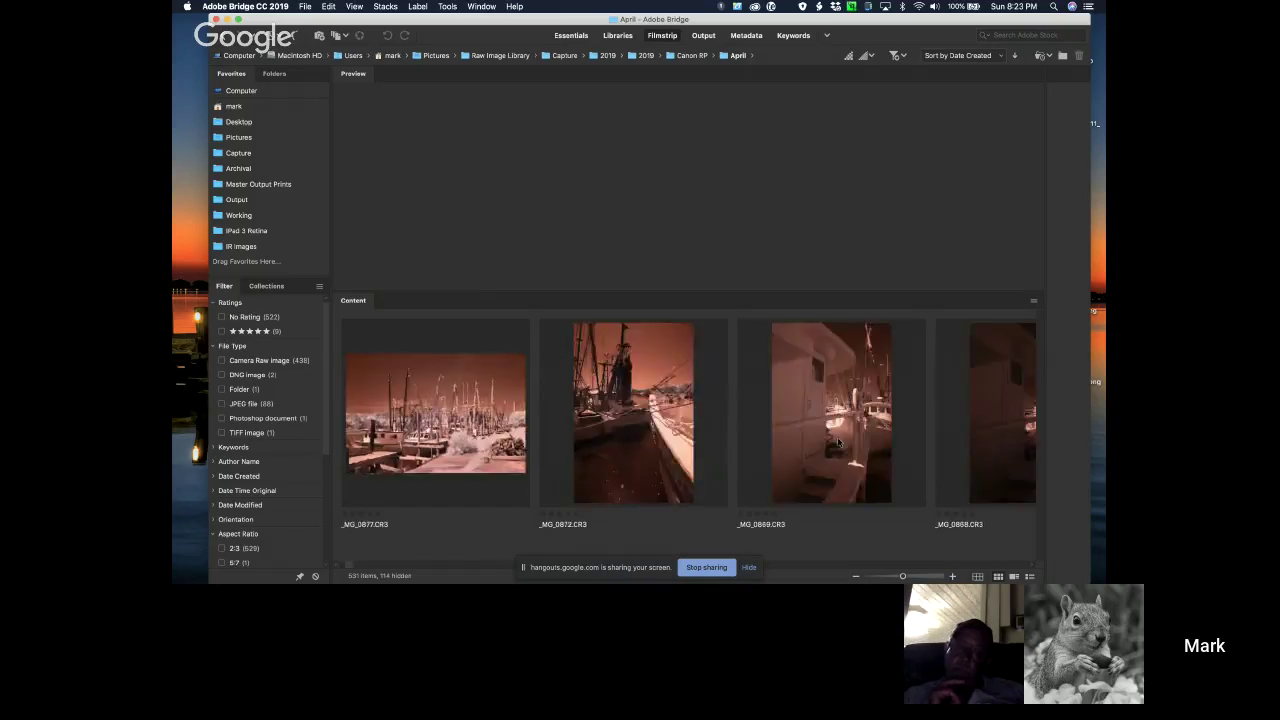
{"action": "scroll", "coordinate": [838, 441], "scroll_direction": "left", "scroll_amount": 3}
{"action": "scroll", "coordinate": [838, 441], "scroll_direction": "left", "scroll_amount": 2}
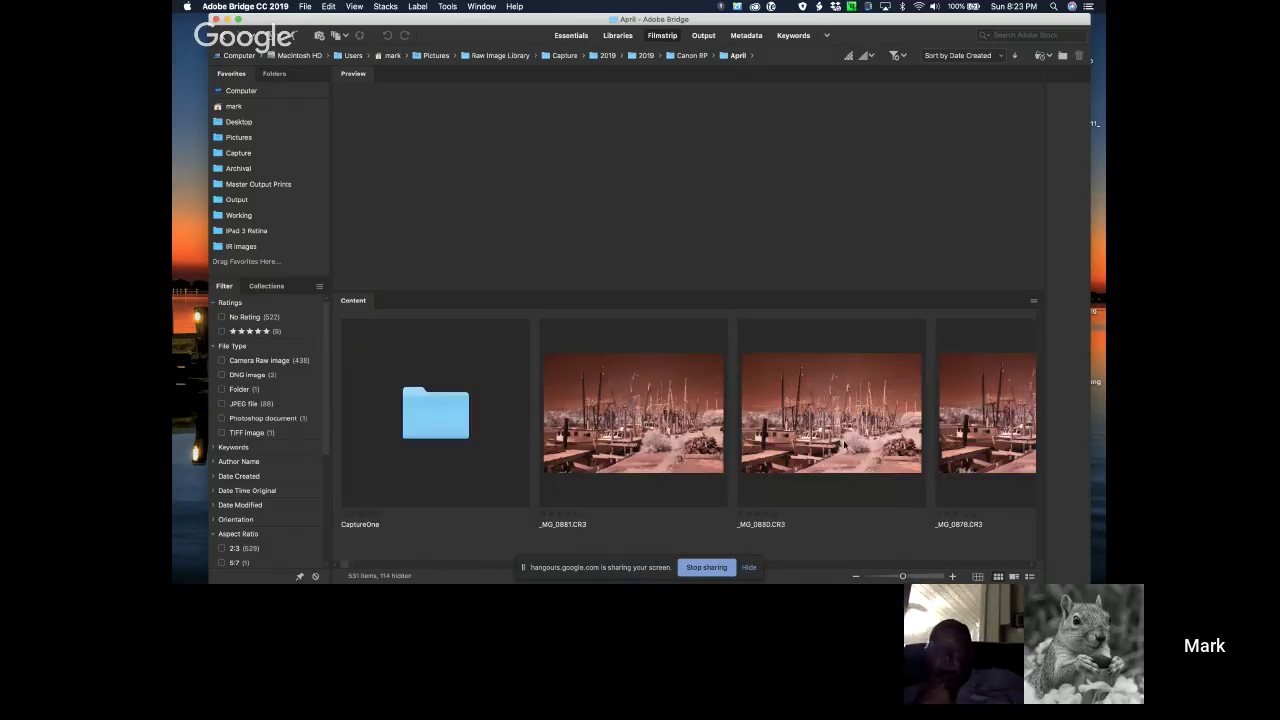
{"action": "left_click", "coordinate": [968, 428]}
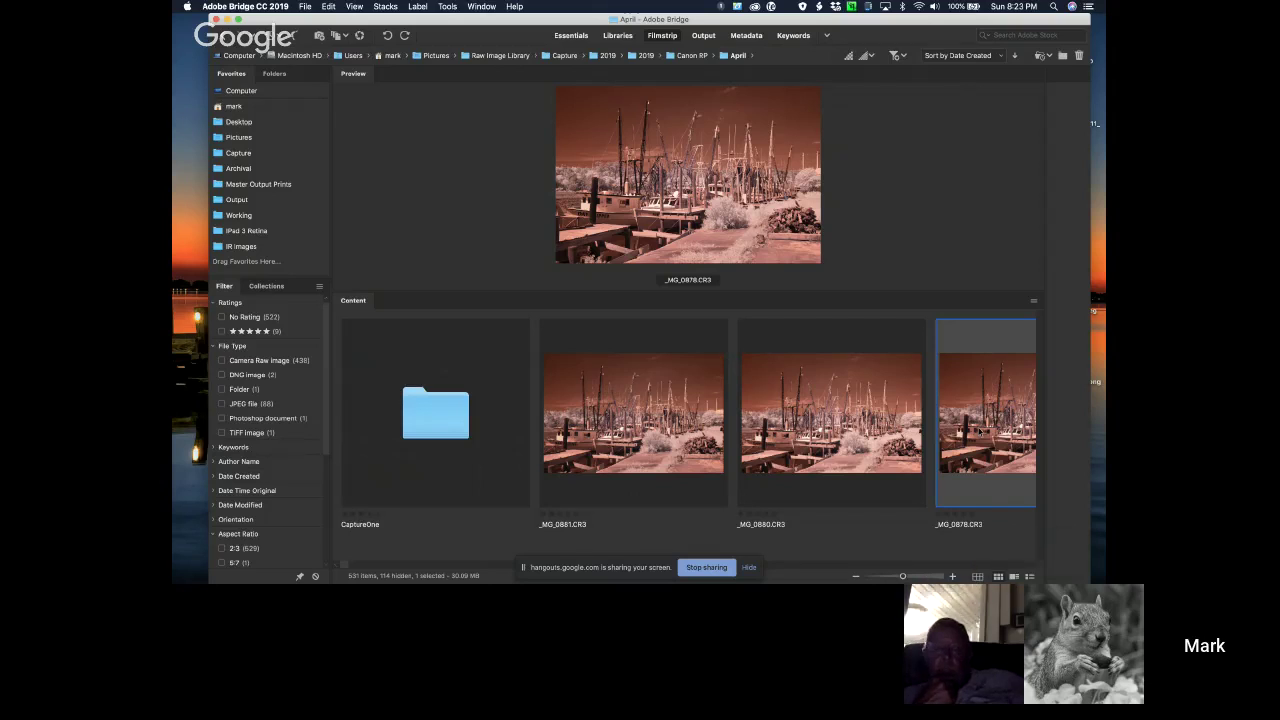
{"action": "scroll", "coordinate": [968, 428], "scroll_direction": "down", "scroll_amount": 5}
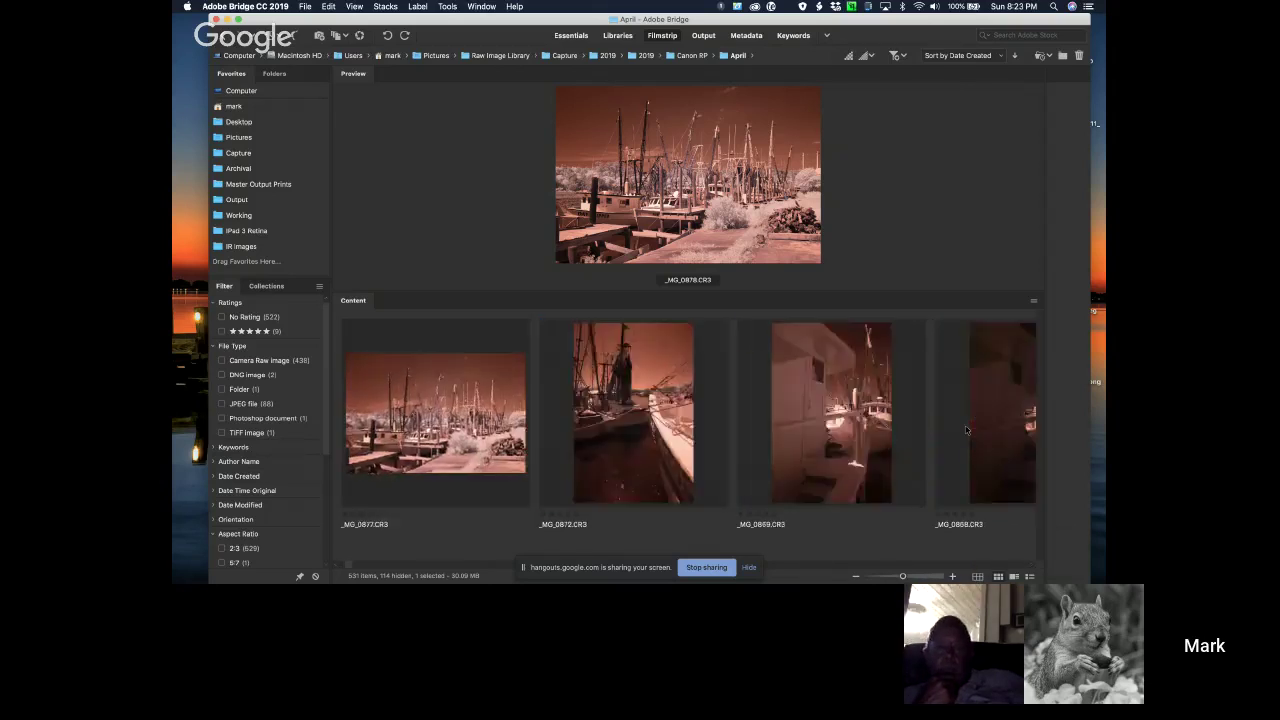
{"action": "scroll", "coordinate": [968, 428], "scroll_direction": "down", "scroll_amount": 8}
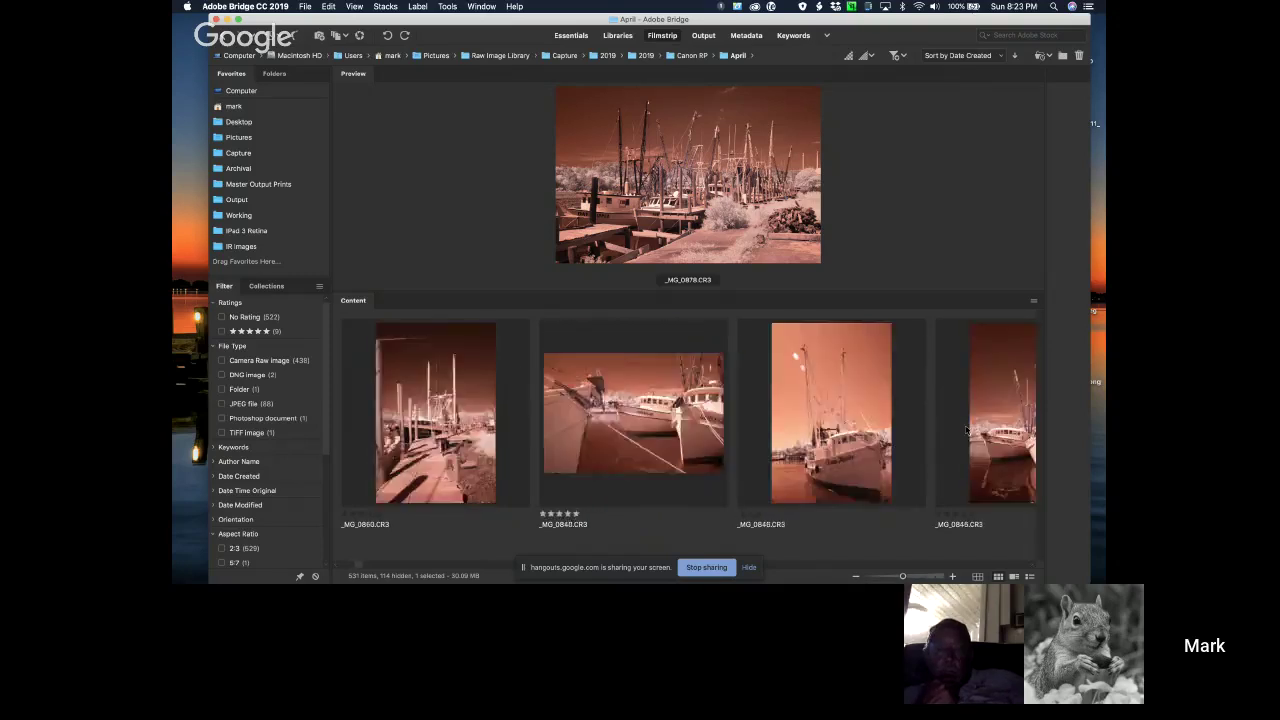
{"action": "scroll", "coordinate": [966, 430], "scroll_direction": "down", "scroll_amount": 1}
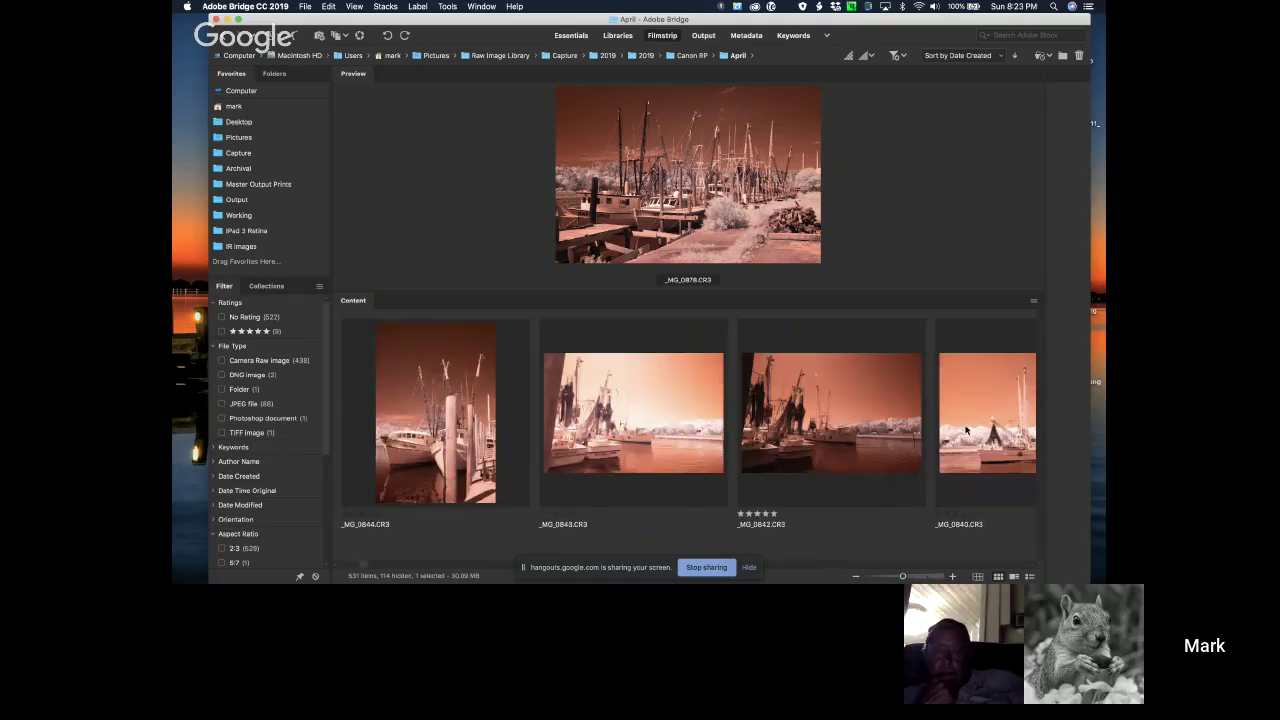
{"action": "scroll", "coordinate": [966, 430], "scroll_direction": "down", "scroll_amount": 20}
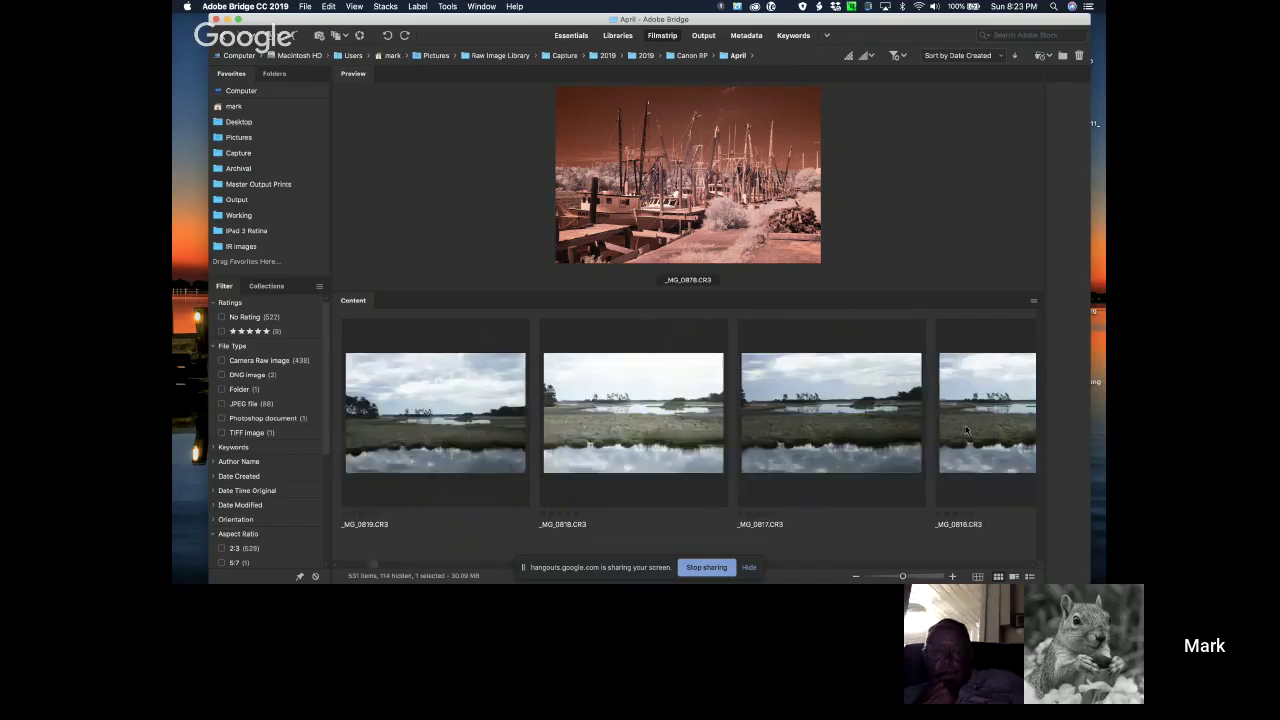
{"action": "scroll", "coordinate": [966, 430], "scroll_direction": "up", "scroll_amount": 15}
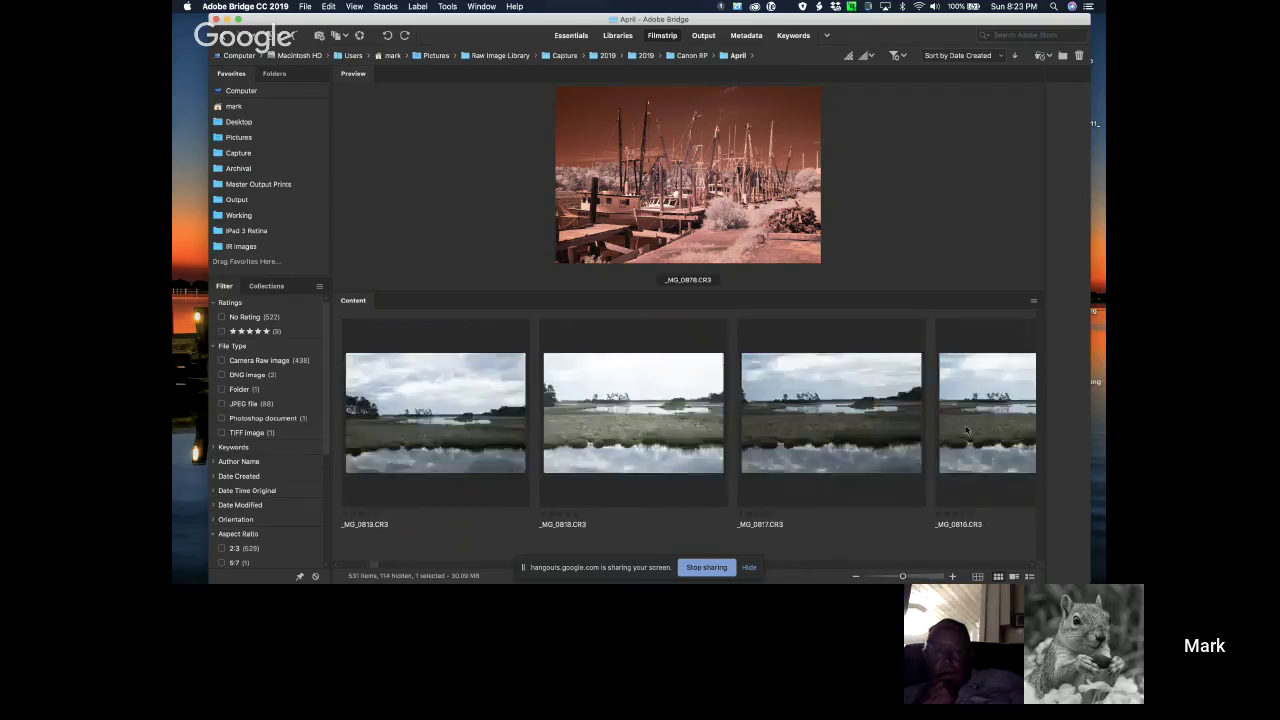
{"action": "scroll", "coordinate": [966, 430], "scroll_direction": "up", "scroll_amount": 8}
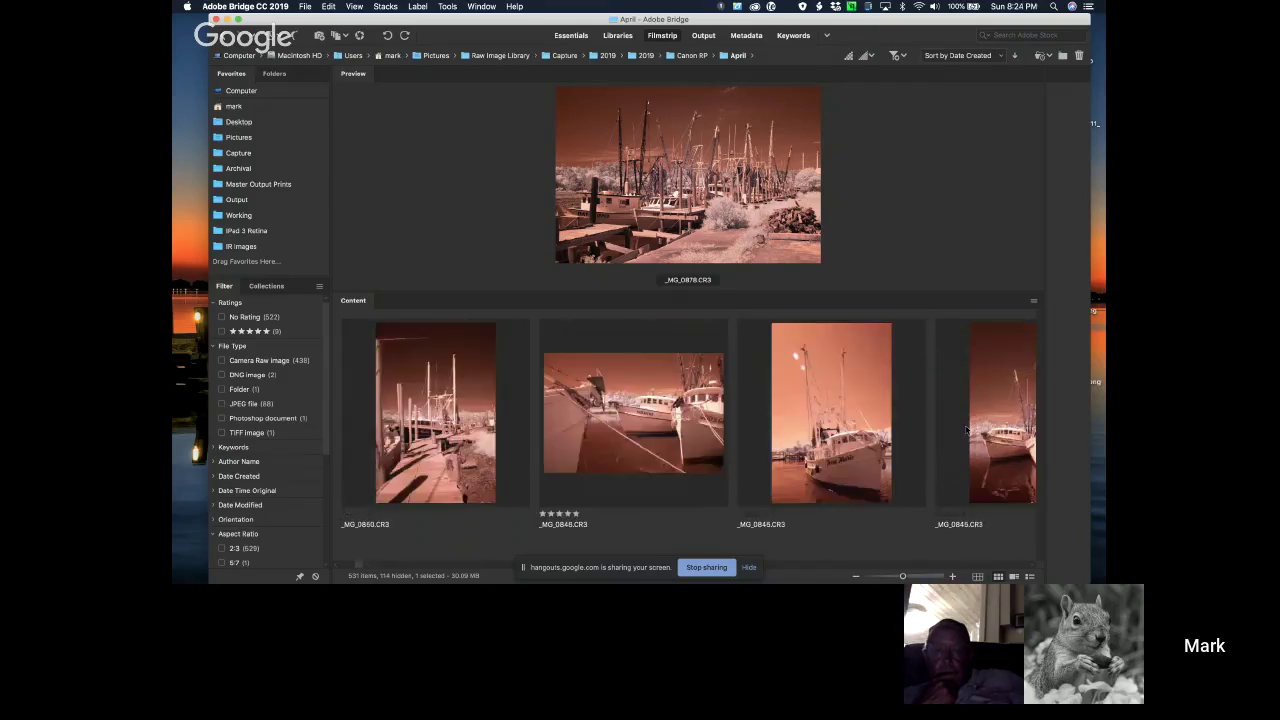
{"action": "left_click", "coordinate": [668, 458]}
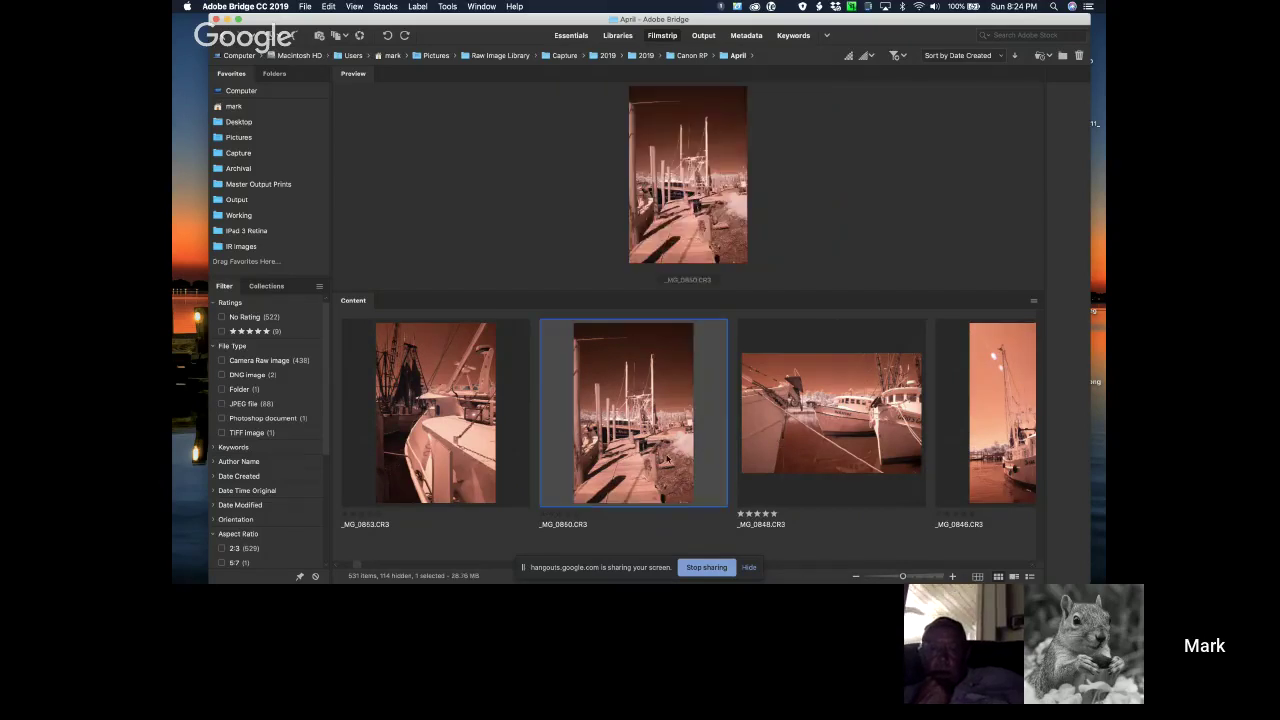
{"action": "scroll", "coordinate": [668, 458], "scroll_direction": "up", "scroll_amount": 5}
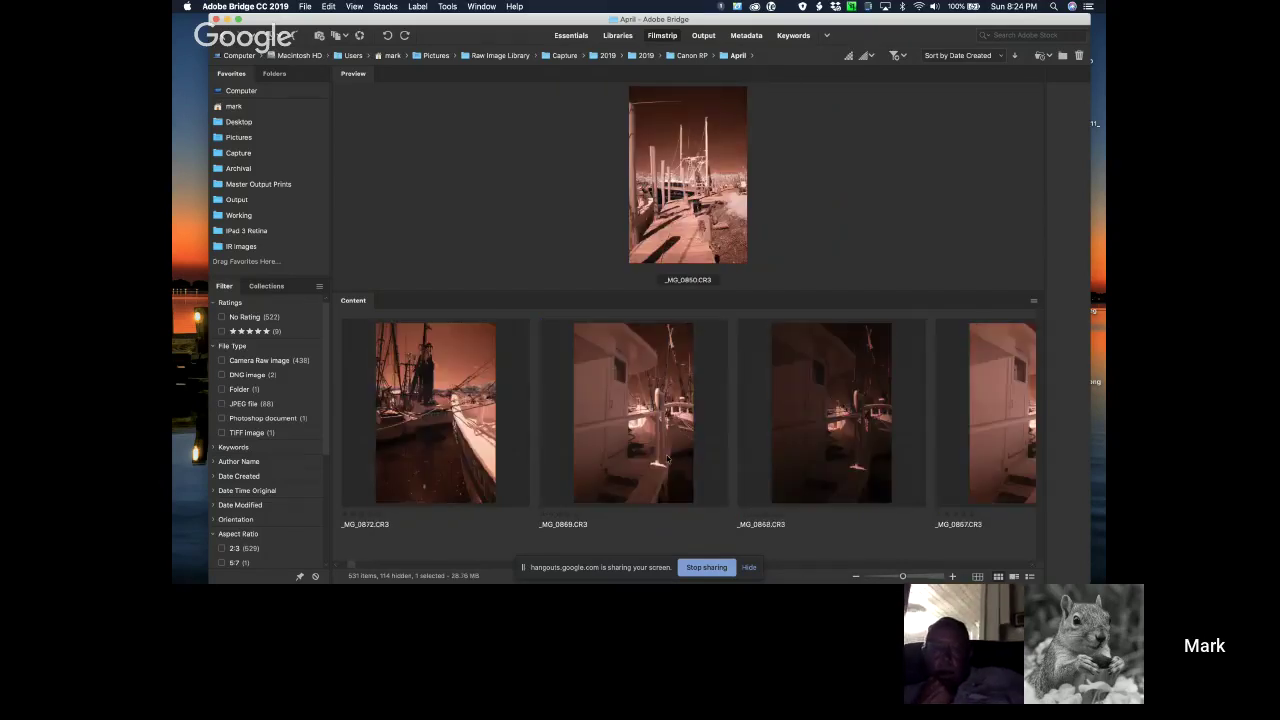
{"action": "scroll", "coordinate": [668, 458], "scroll_direction": "up", "scroll_amount": 4}
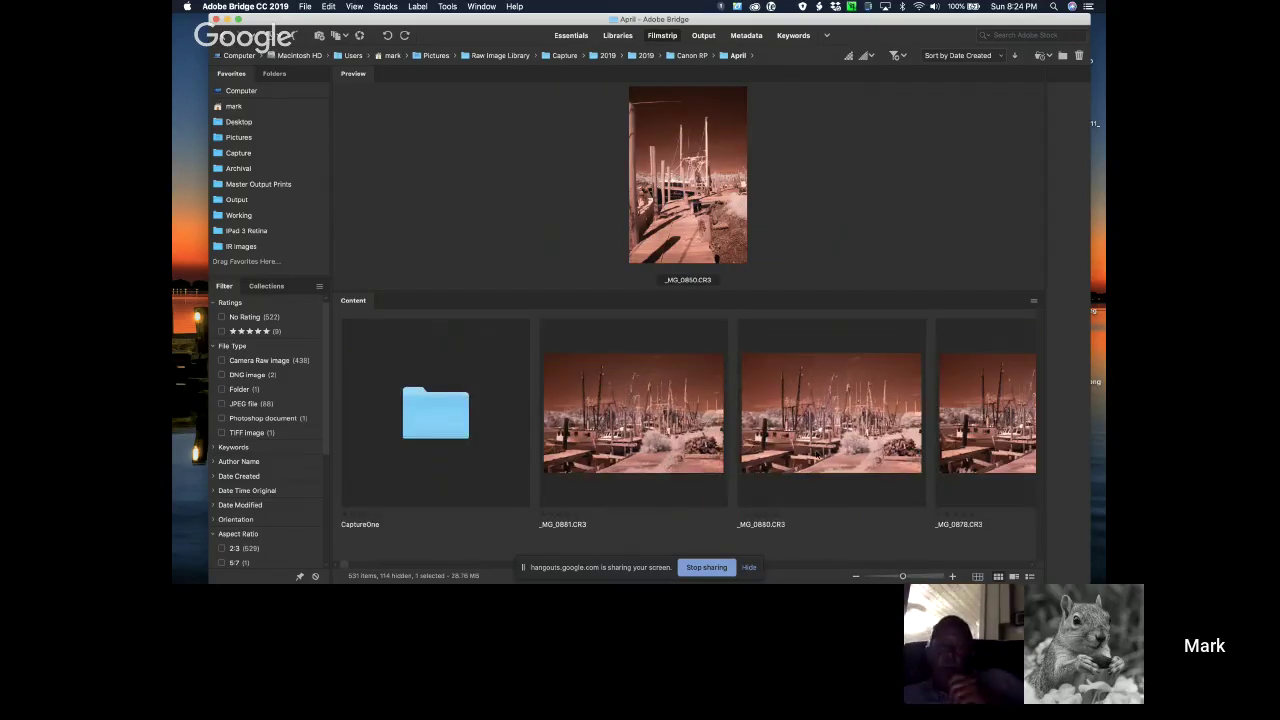
Open the harbour photo _MG_0878.CR3 in Camera Raw.
{"action": "left_click", "coordinate": [964, 434]}
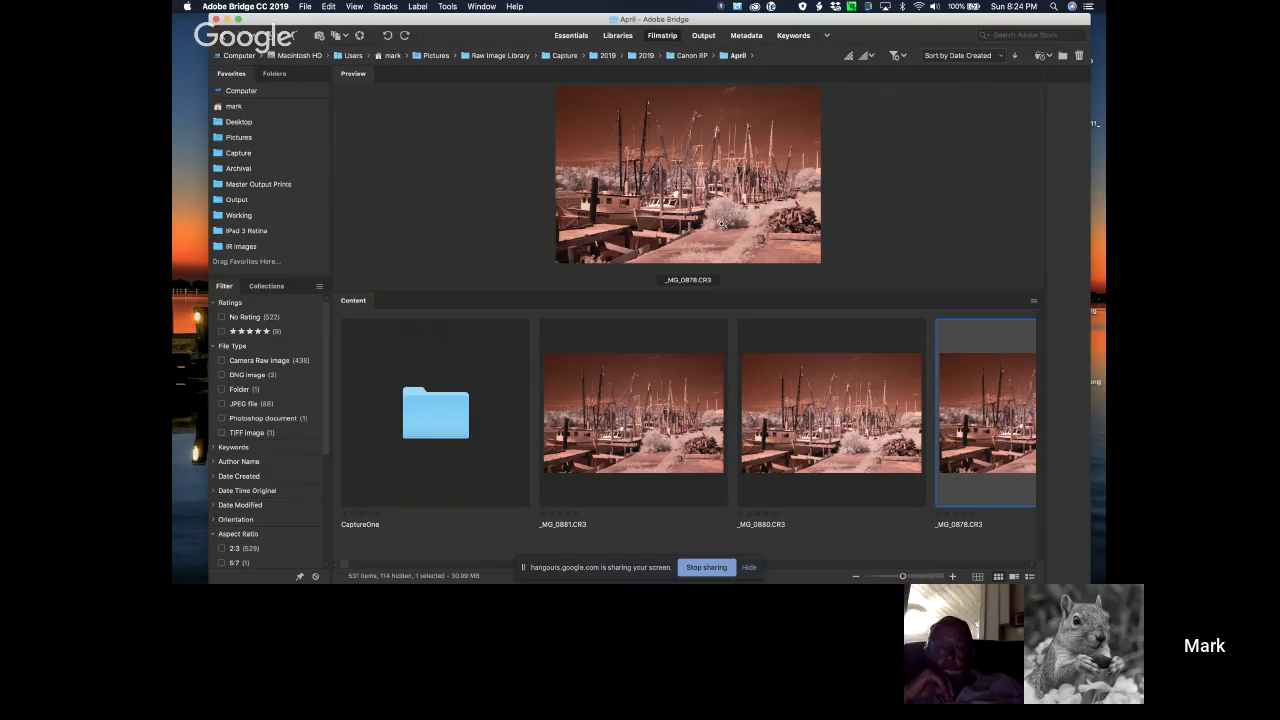
{"action": "right_click", "coordinate": [943, 453]}
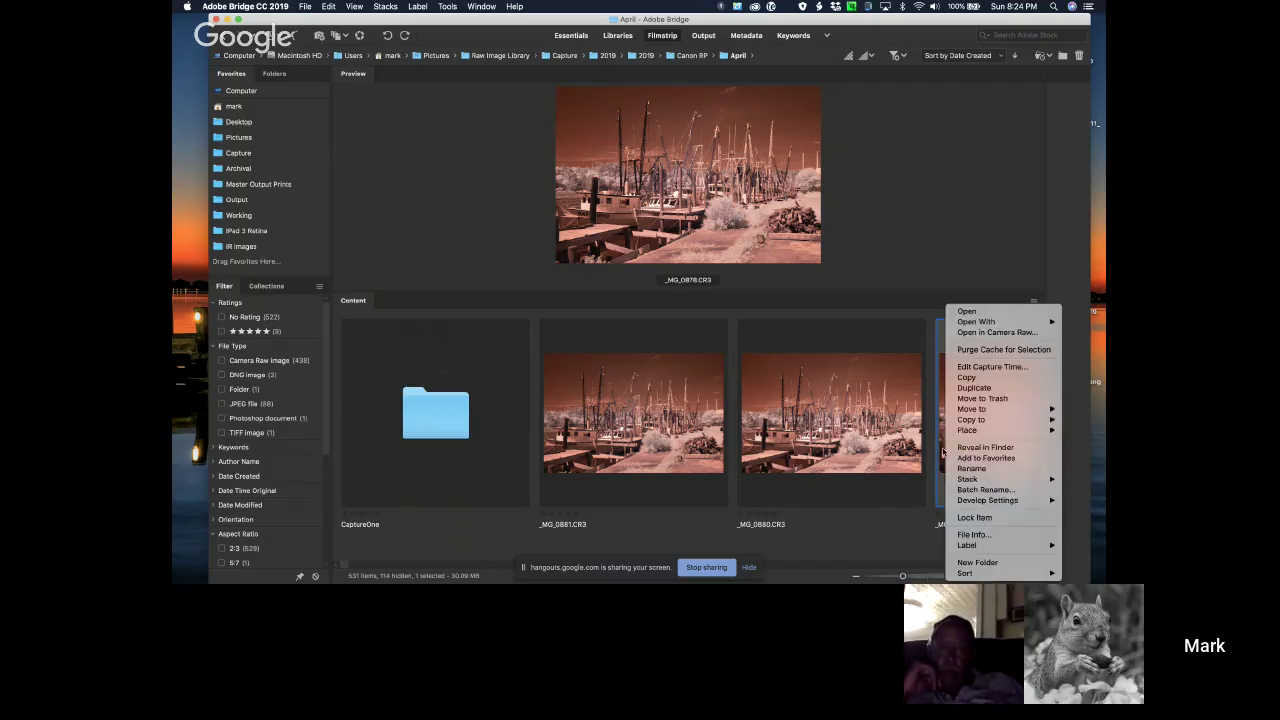
{"action": "left_click", "coordinate": [984, 333]}
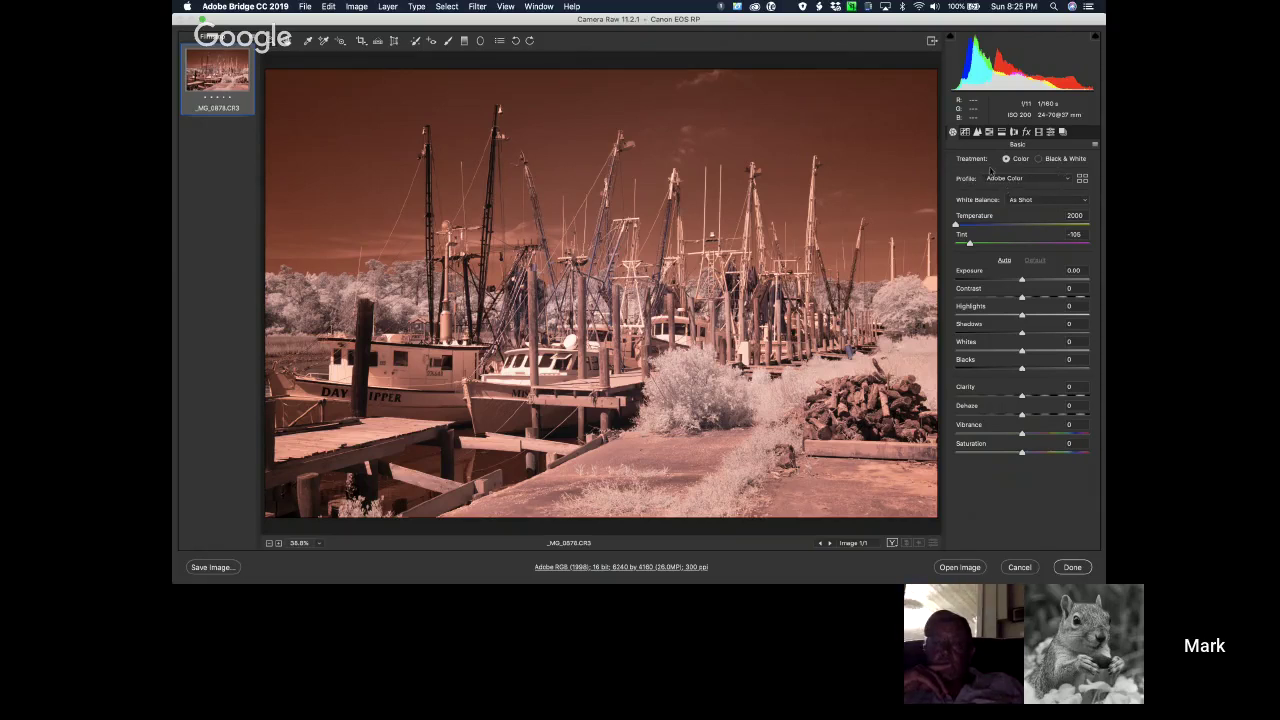
Open the Profile Browser and expand User Profiles to review the installed infrared swap profiles.
{"action": "left_click", "coordinate": [1053, 181]}
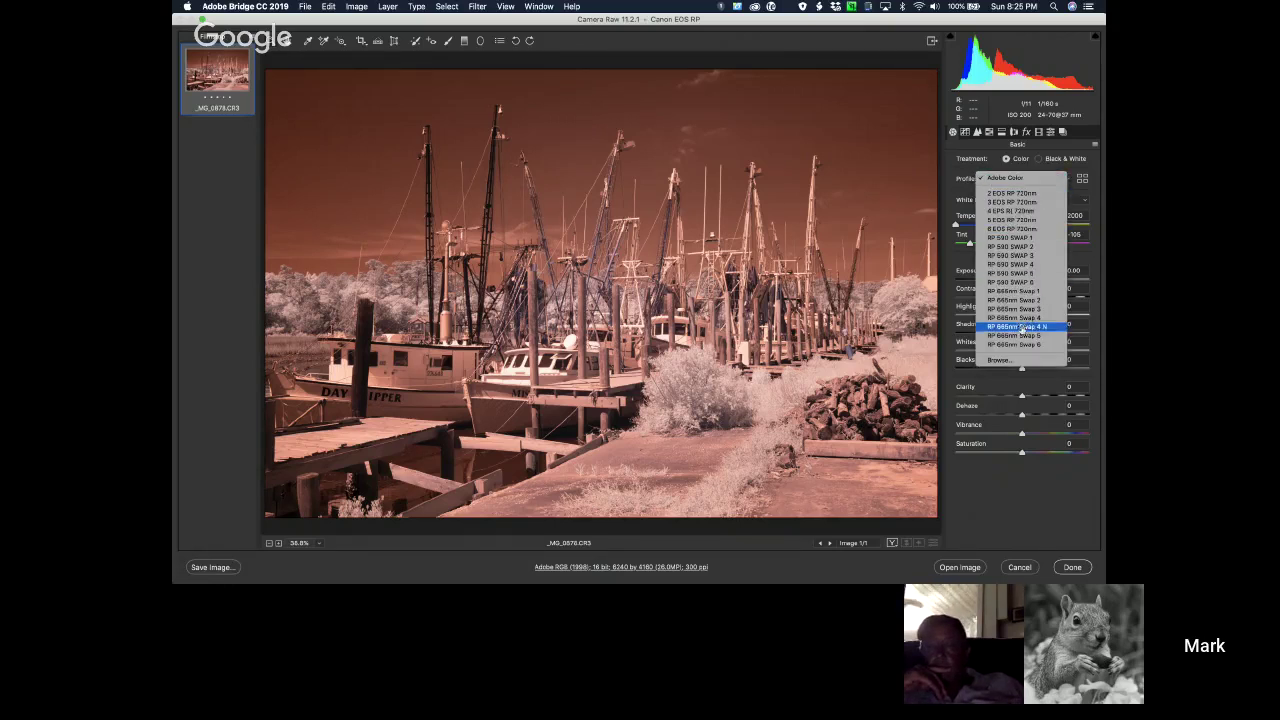
{"action": "left_click", "coordinate": [1015, 358]}
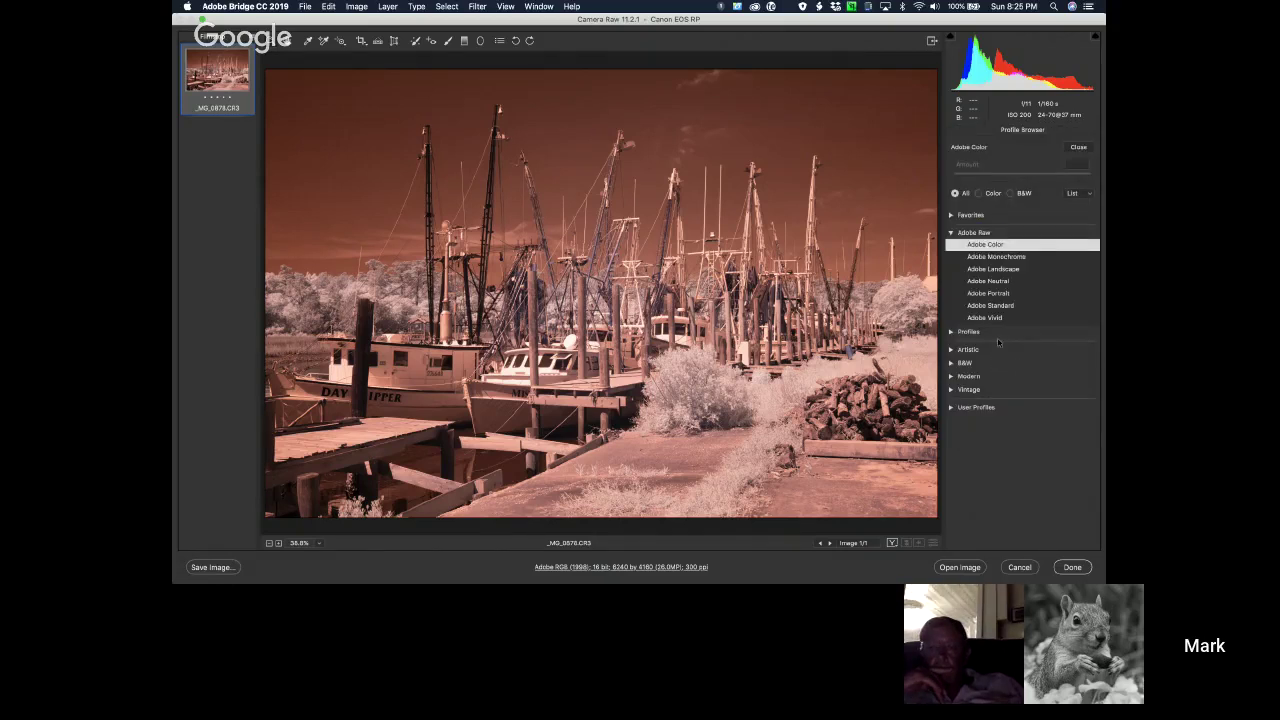
{"action": "left_click", "coordinate": [977, 407]}
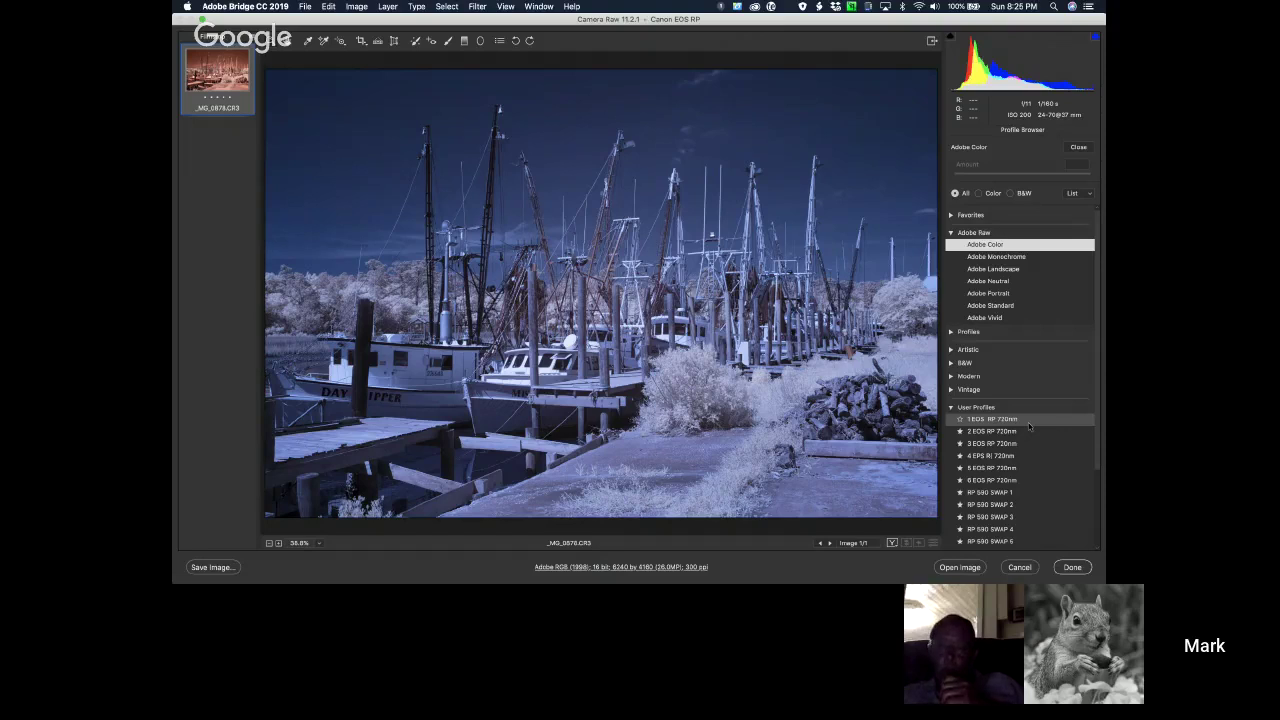
{"action": "scroll", "coordinate": [1029, 425], "scroll_direction": "down", "scroll_amount": 3}
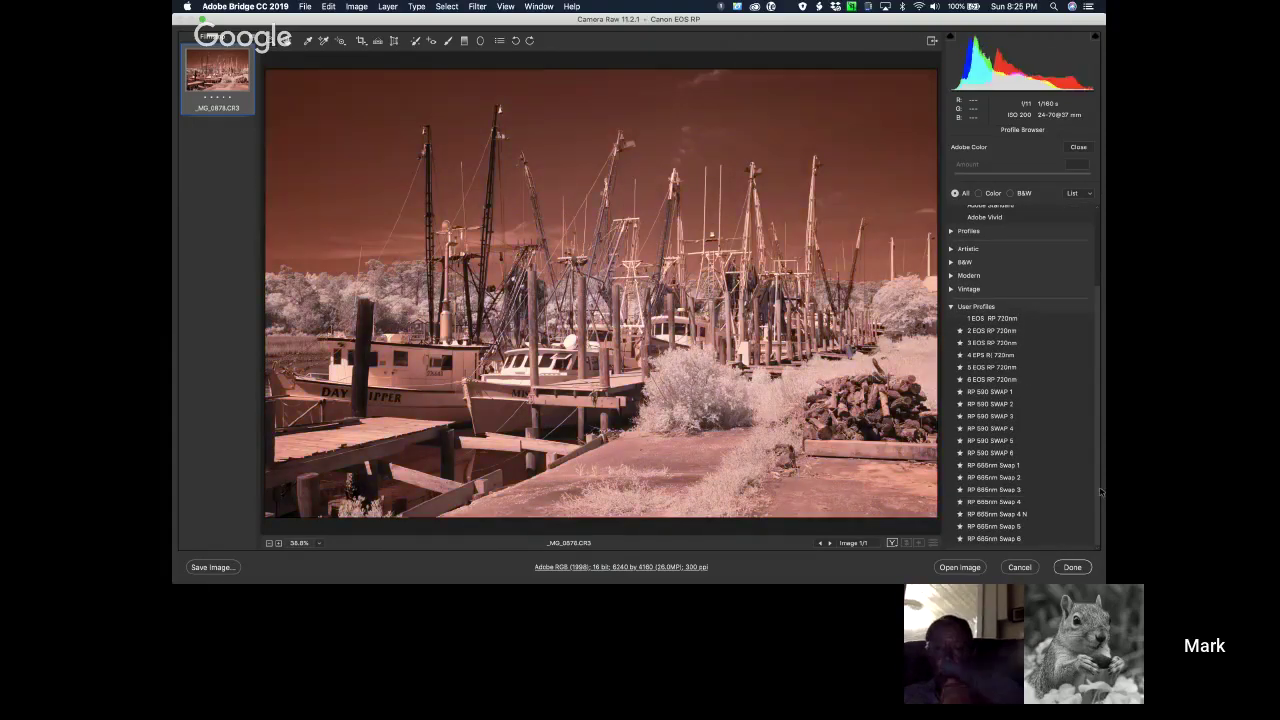
{"action": "scroll", "coordinate": [1095, 430], "scroll_direction": "up", "scroll_amount": 3}
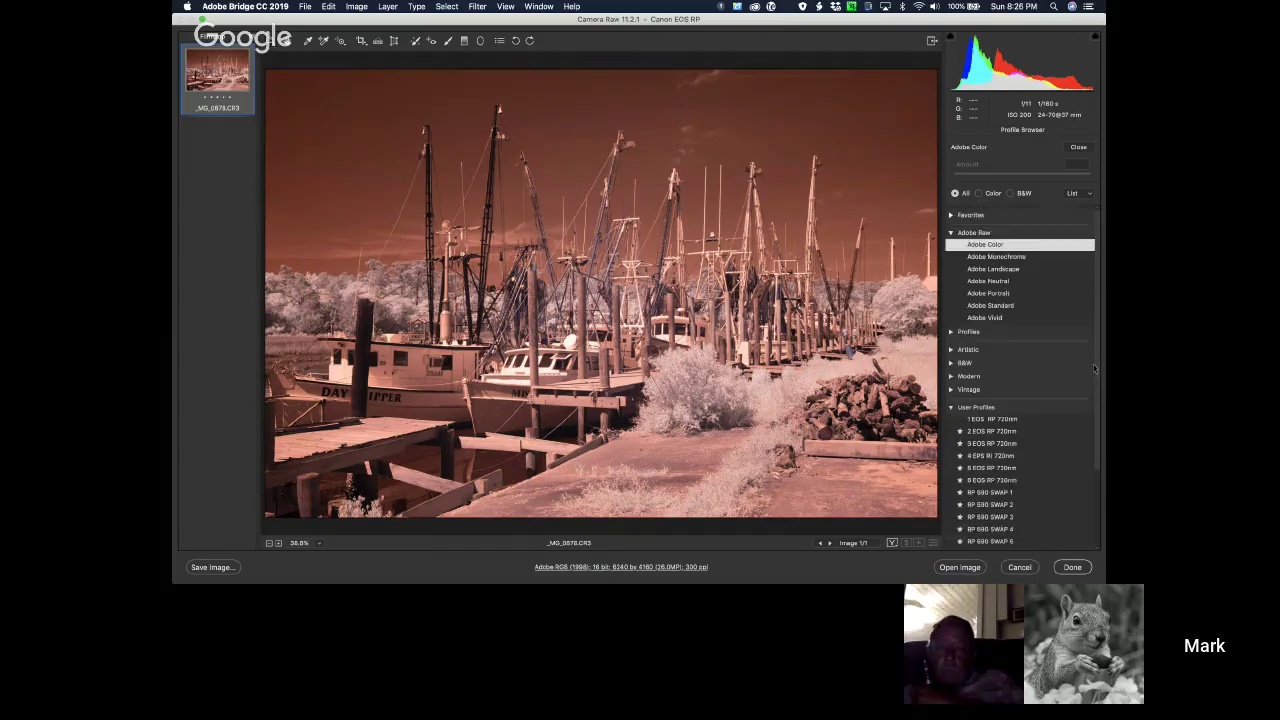
Apply the Canon EOS RP 665nm Recipe camera profile to the photo and close the Profile Browser.
{"action": "left_click", "coordinate": [952, 332]}
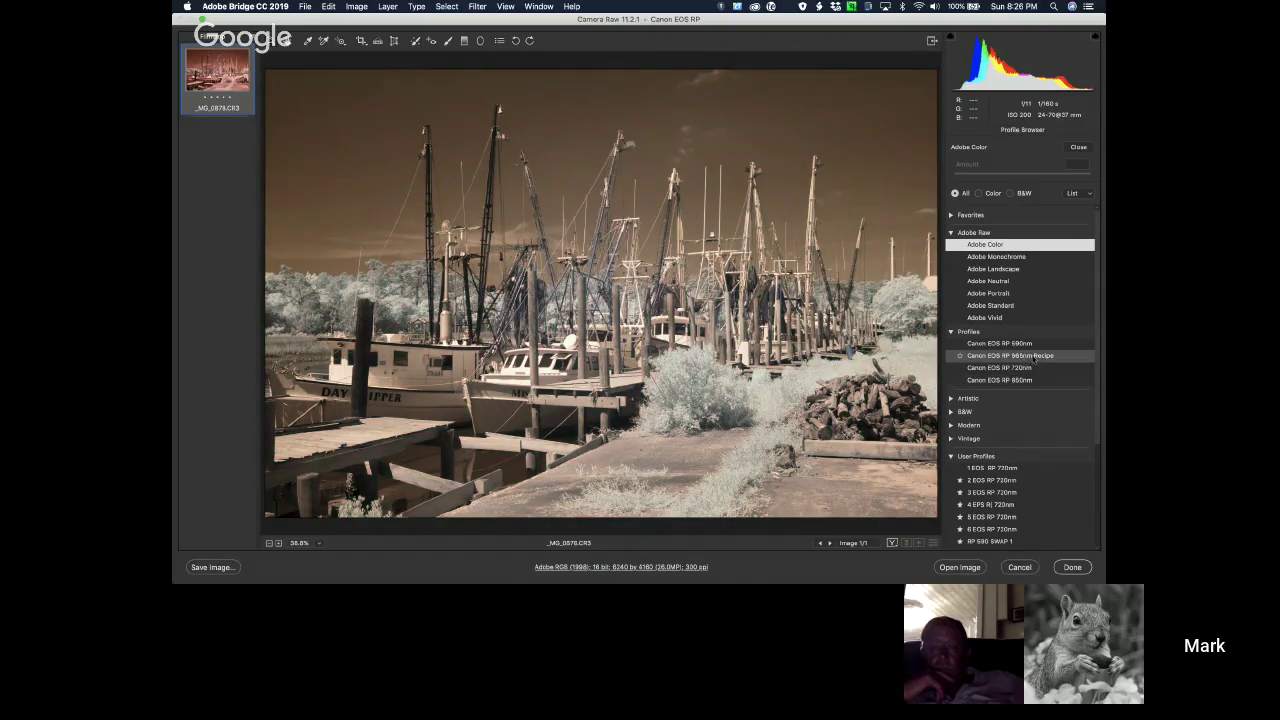
{"action": "left_click", "coordinate": [1034, 358]}
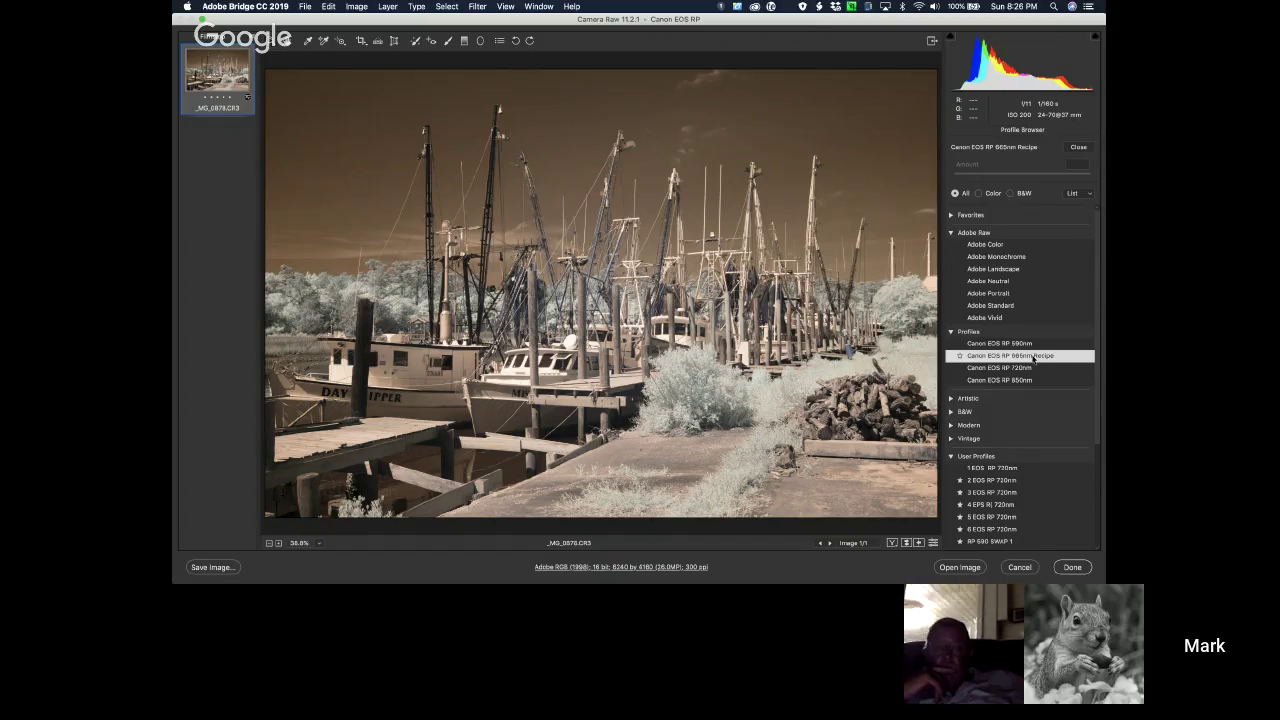
{"action": "left_click", "coordinate": [1078, 147]}
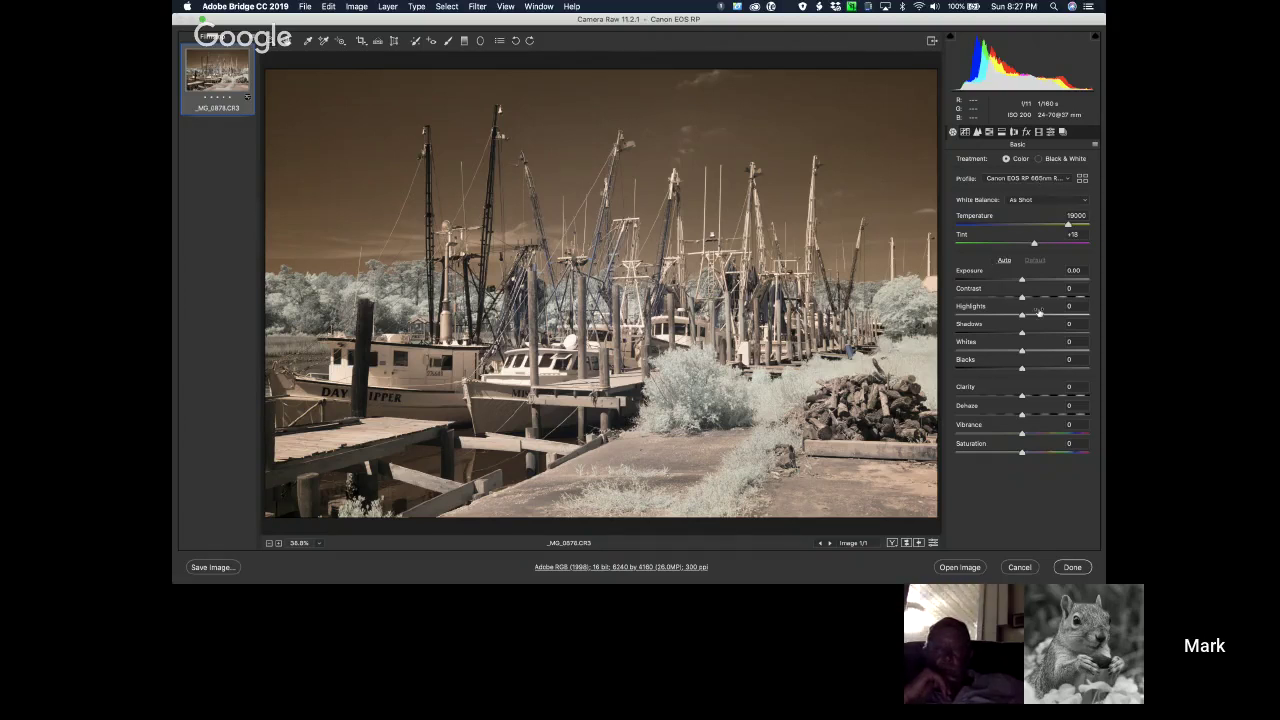
Set the photo's Exposure to +0.50, Highlights to -93 and Shadows to -12.
{"action": "left_click_drag", "start_coordinate": [1021, 283], "coordinate": [1028, 283]}
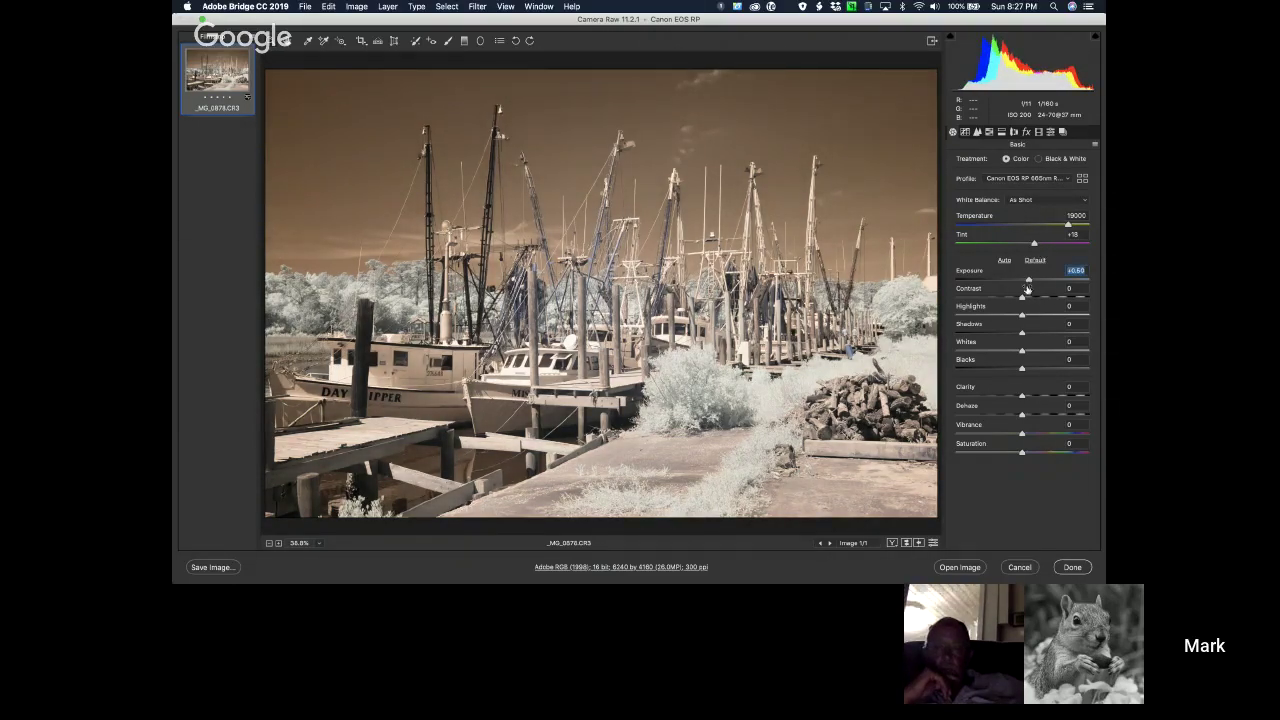
{"action": "left_click_drag", "start_coordinate": [1021, 316], "coordinate": [1021, 346]}
{"action": "double_click", "coordinate": [1016, 336]}
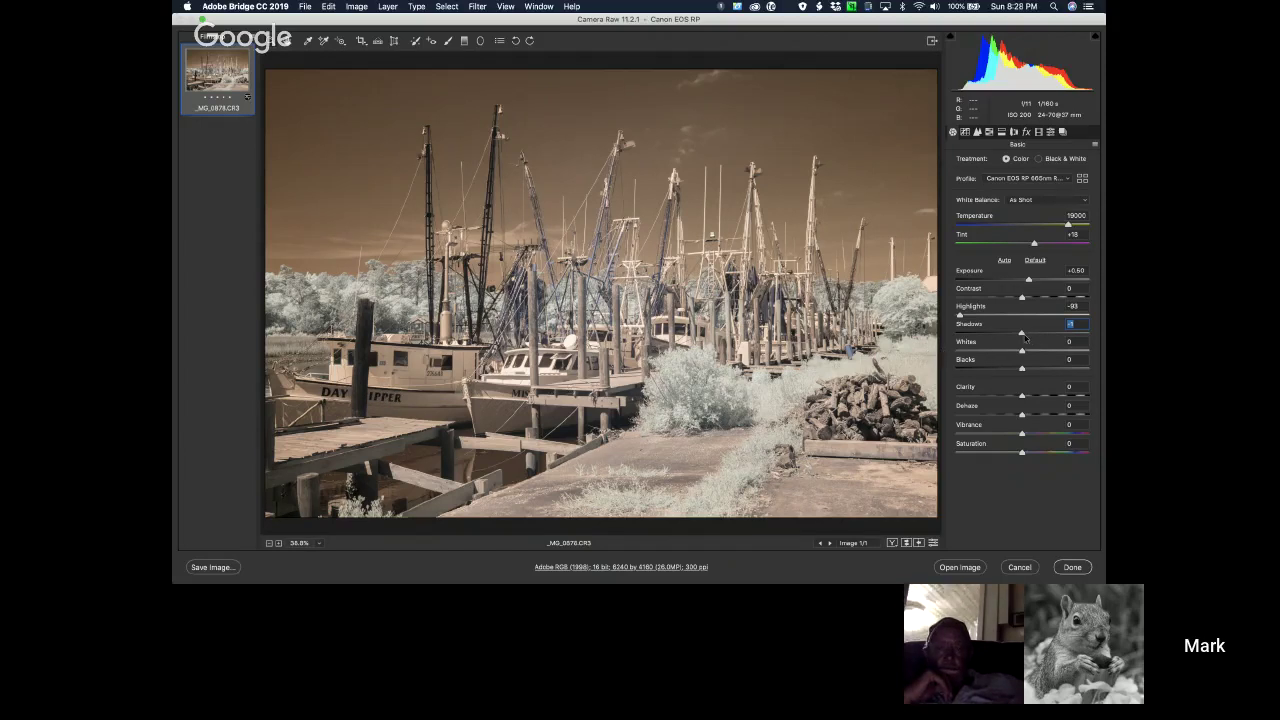
{"action": "mouse_move", "coordinate": [1025, 338]}
{"action": "left_mouse_down"}
{"action": "mouse_move", "coordinate": [1006, 338]}
{"action": "mouse_move", "coordinate": [1072, 340]}
{"action": "mouse_move", "coordinate": [1019, 349]}
{"action": "left_mouse_up"}
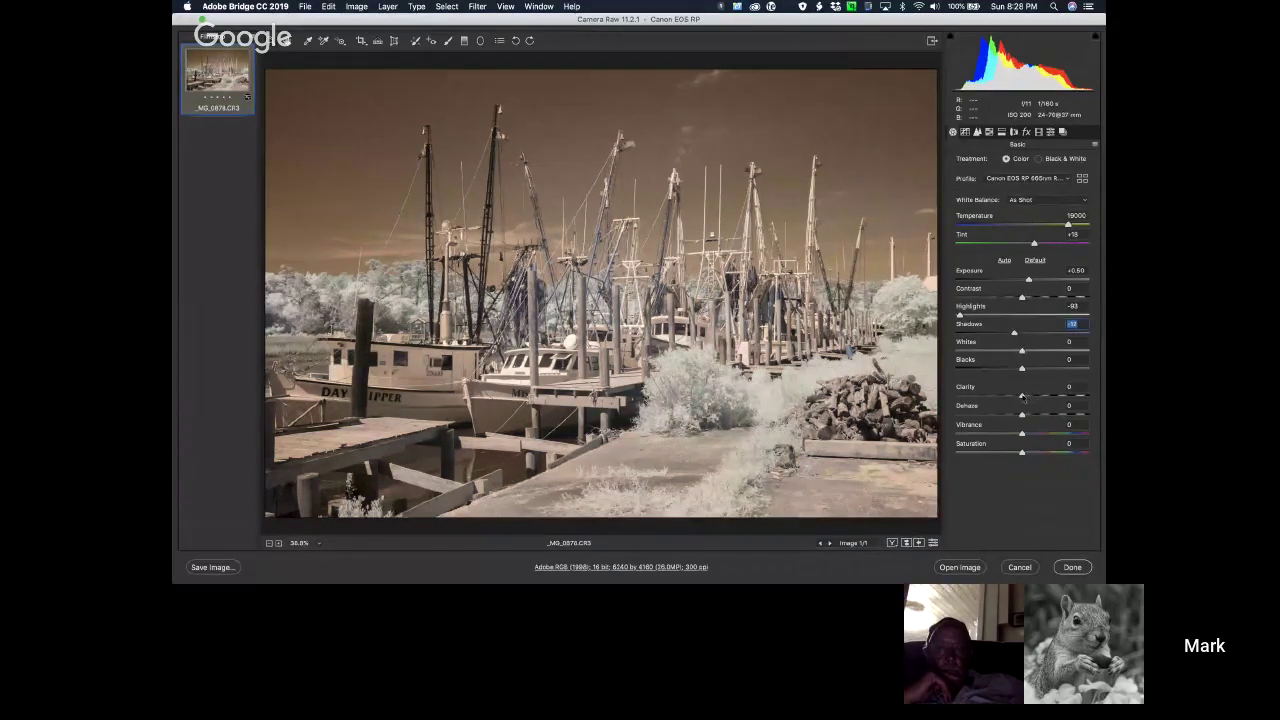
Set the photo's Clarity to +6 and Dehaze to about +68.
{"action": "mouse_move", "coordinate": [1022, 397]}
{"action": "left_mouse_down"}
{"action": "mouse_move", "coordinate": [1034, 398]}
{"action": "mouse_move", "coordinate": [1013, 398]}
{"action": "left_mouse_up"}
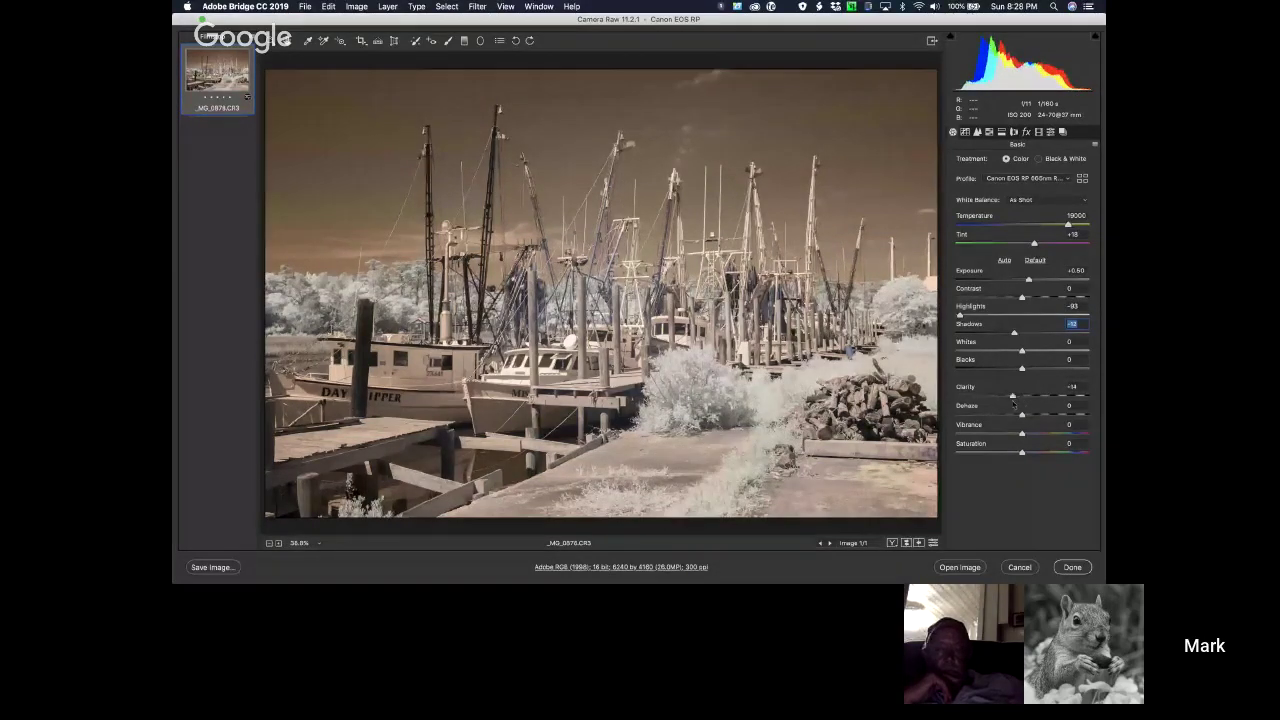
{"action": "double_click", "coordinate": [1013, 400]}
{"action": "left_click", "coordinate": [1025, 406]}
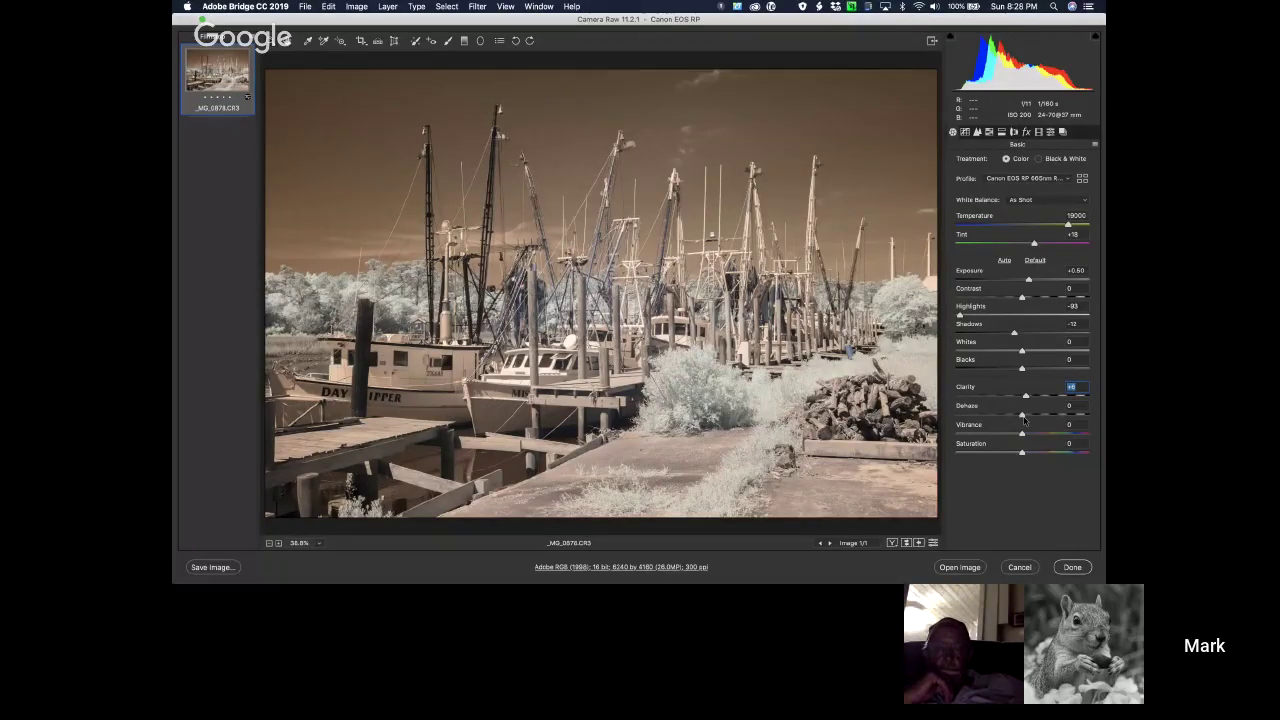
{"action": "left_click_drag", "start_coordinate": [1020, 417], "coordinate": [1066, 412]}
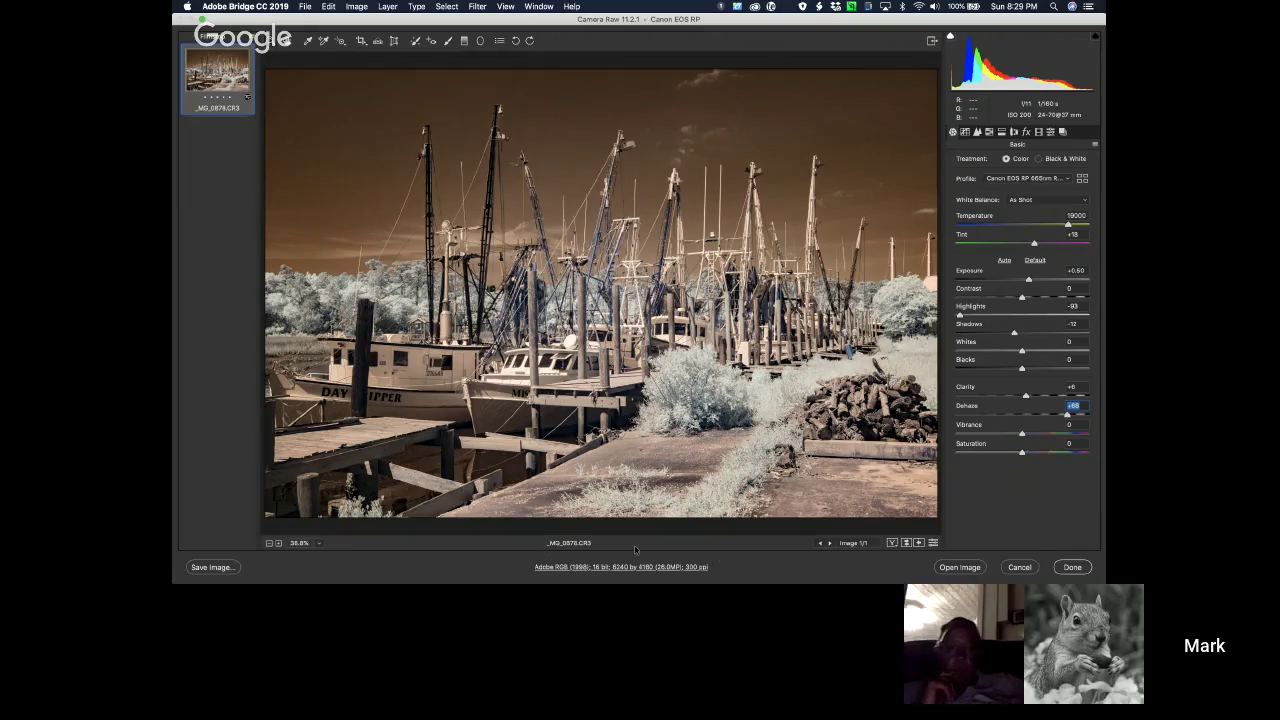
Set the workflow options to the Adobe RGB (1998) color space, 16 Bits/Channel and 300 pixels/inch, and accept them.
{"action": "left_click", "coordinate": [688, 568]}
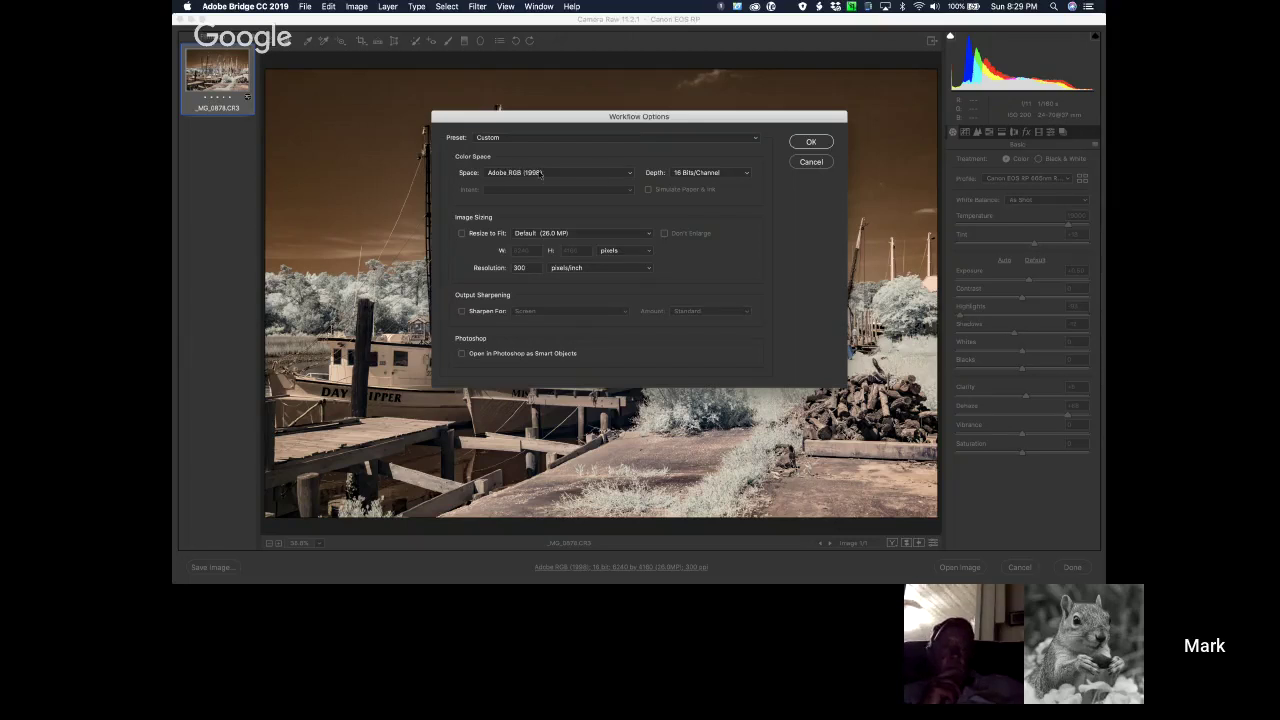
{"action": "left_click", "coordinate": [585, 177]}
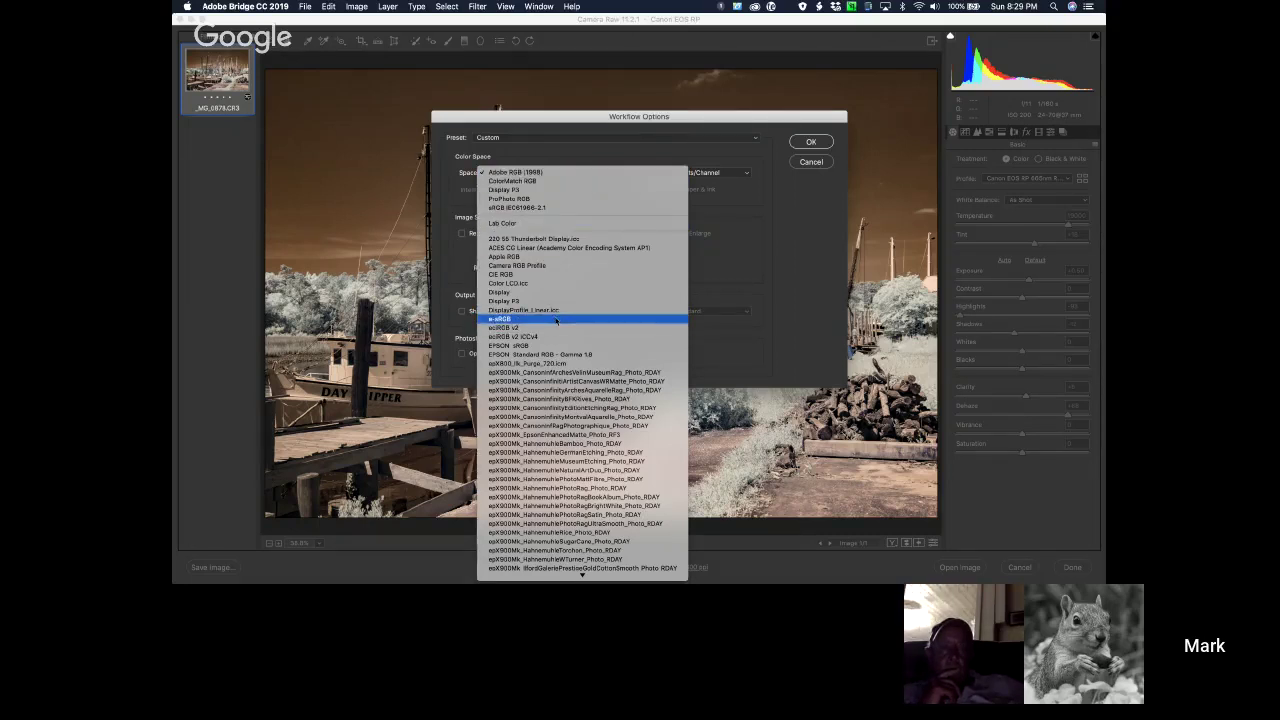
{"action": "left_click", "coordinate": [547, 208]}
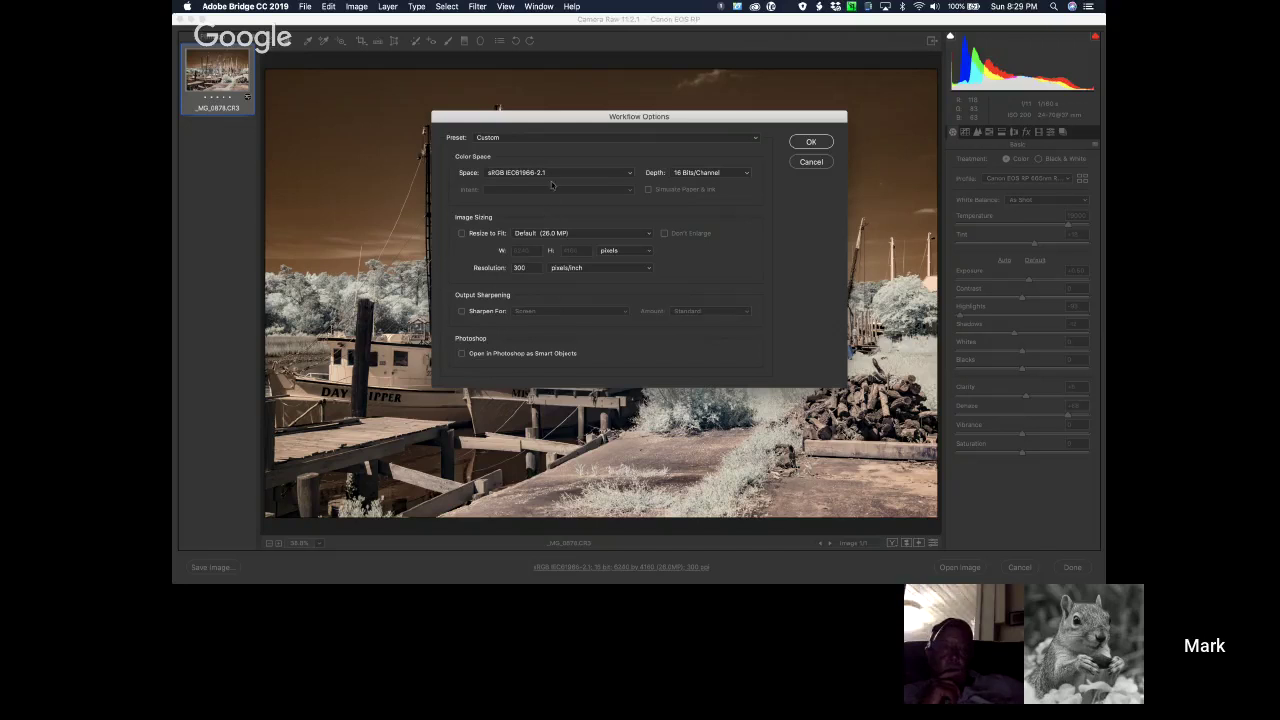
{"action": "left_click", "coordinate": [555, 174]}
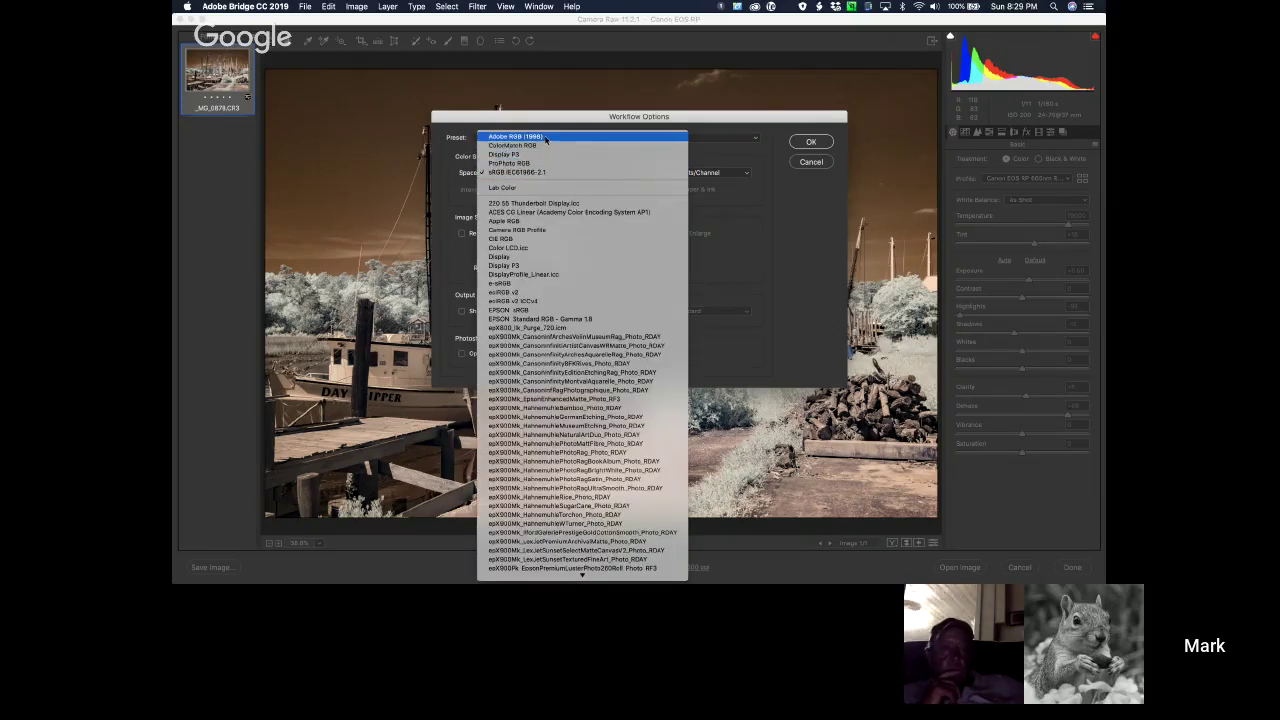
{"action": "left_click", "coordinate": [545, 140]}
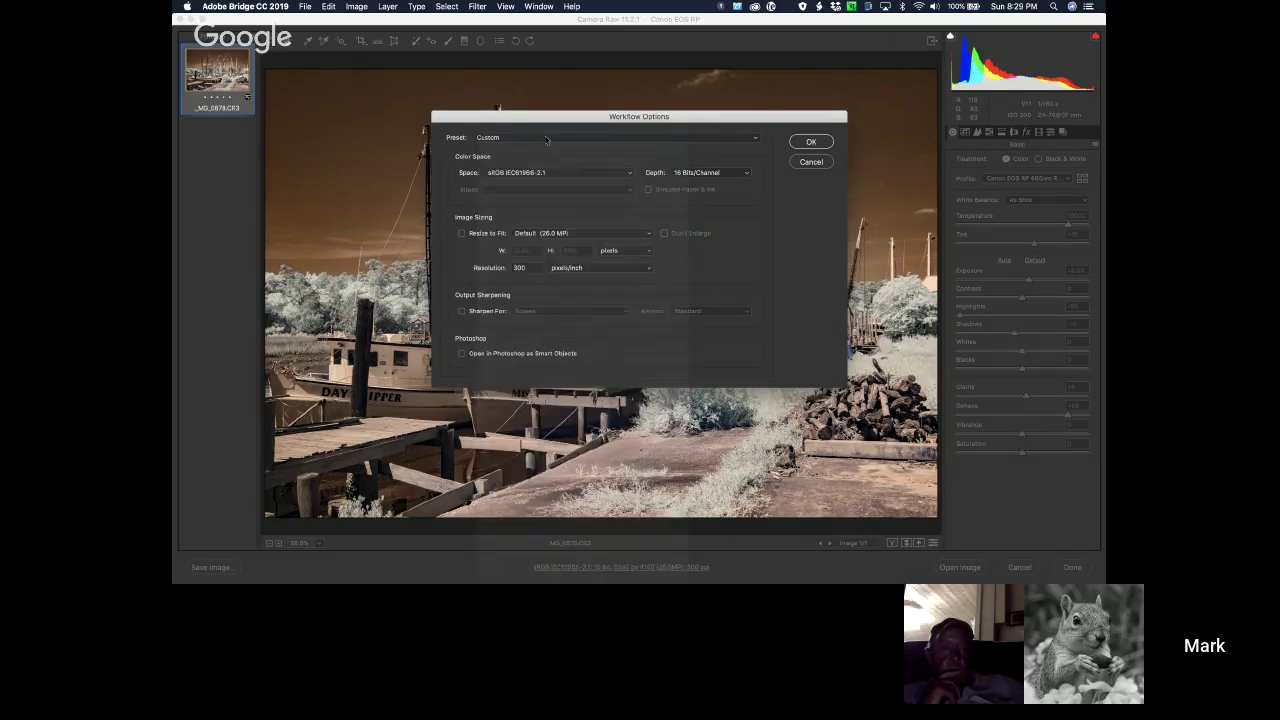
{"action": "left_click", "coordinate": [744, 174]}
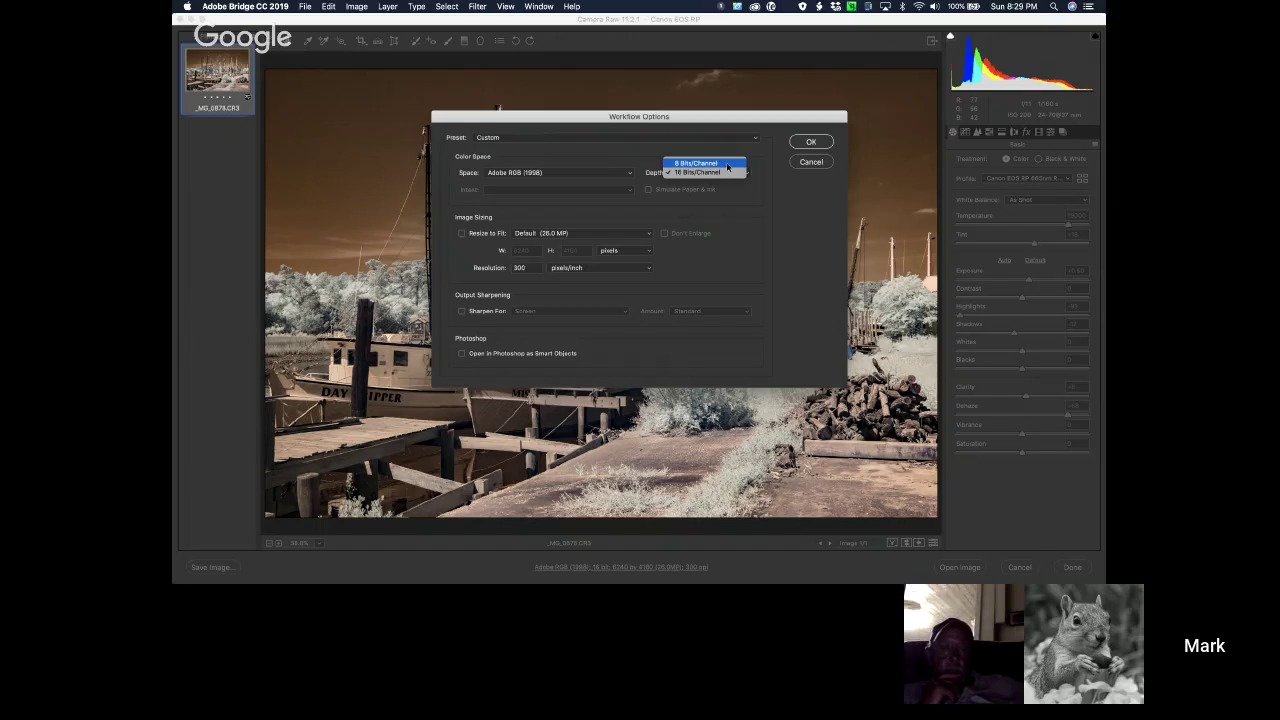
{"action": "left_click", "coordinate": [727, 174]}
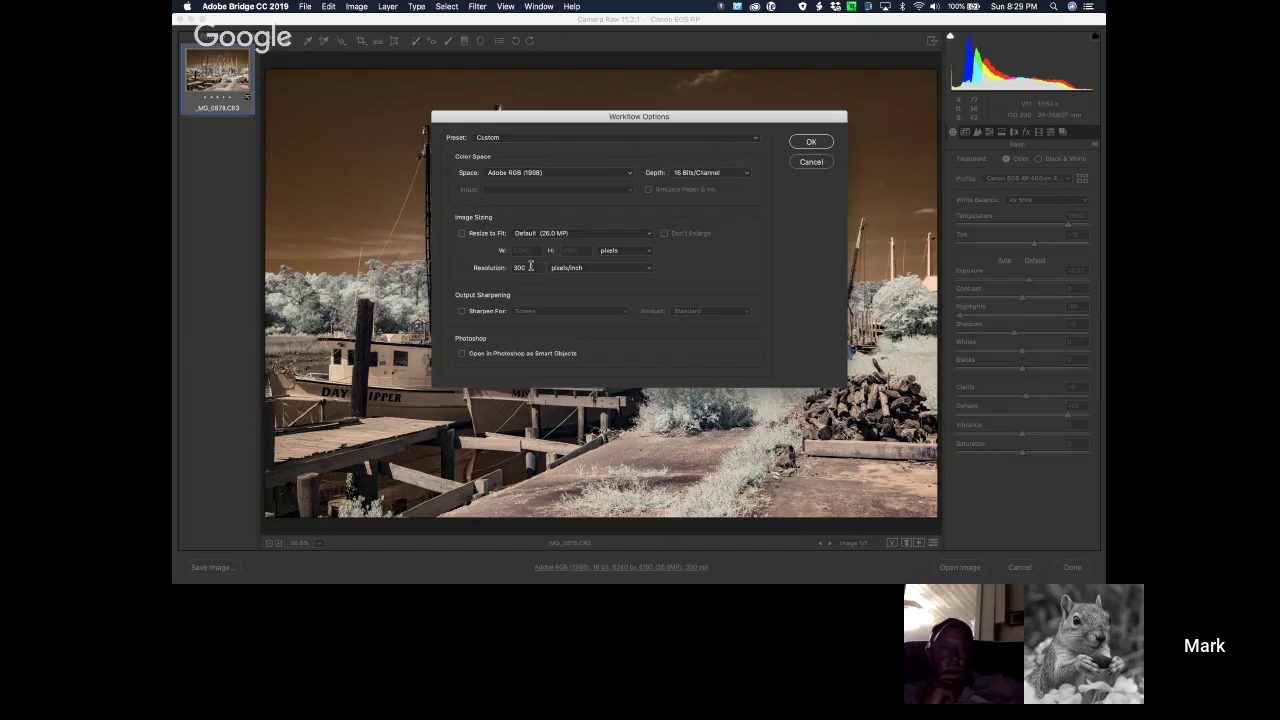
{"action": "left_click_drag", "start_coordinate": [530, 267], "coordinate": [497, 270]}
{"action": "left_click", "coordinate": [810, 142]}
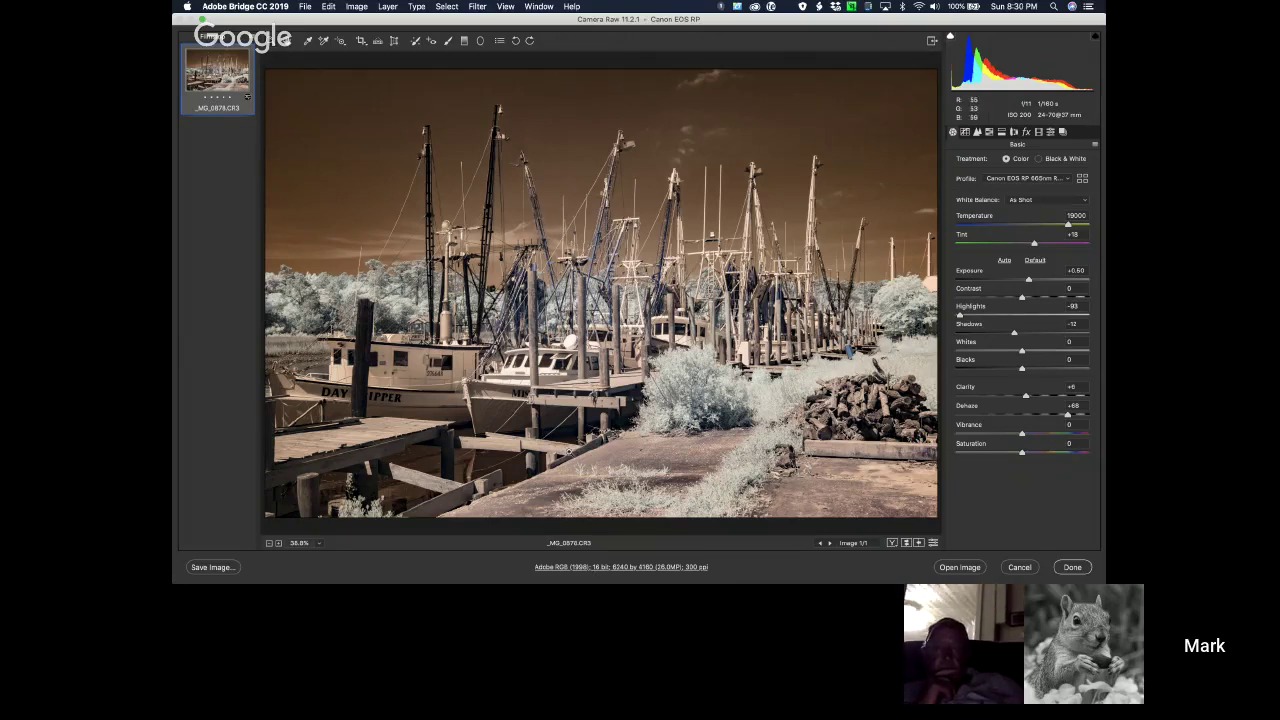
Open the photo in Photoshop and run the InfraRed Adjustments action on it.
{"action": "left_click", "coordinate": [958, 567]}
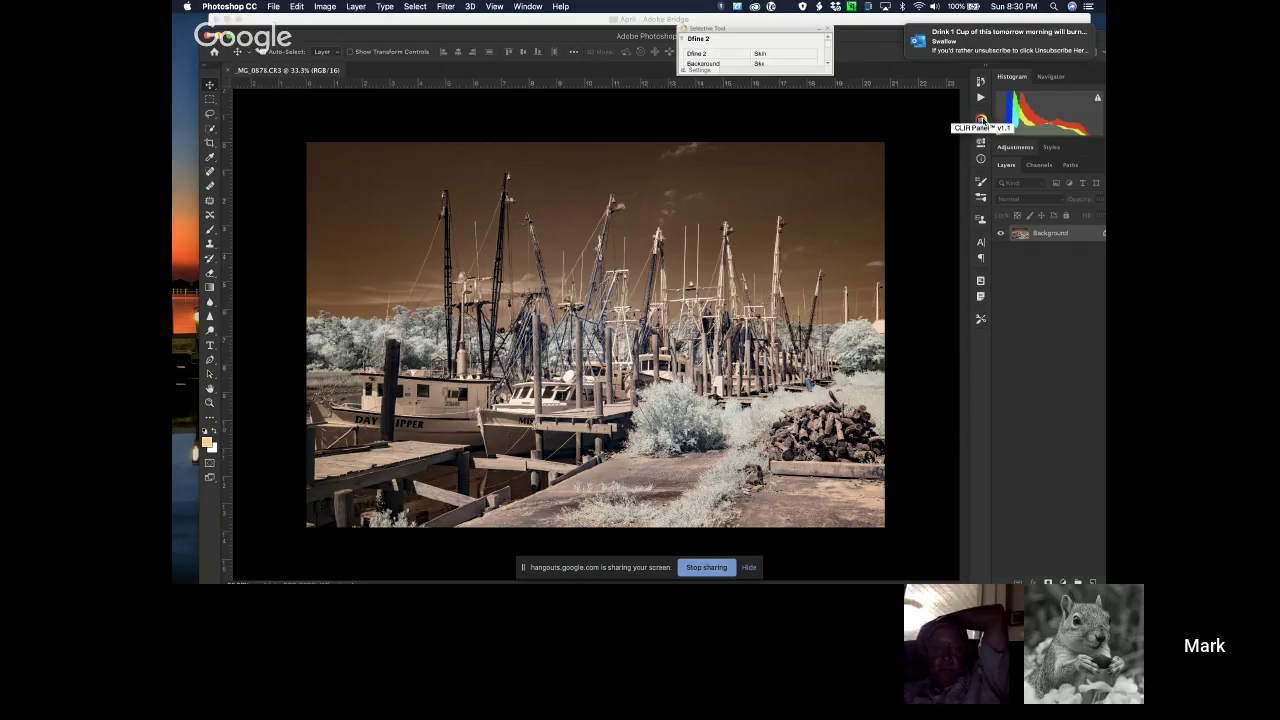
{"action": "left_click", "coordinate": [981, 120]}
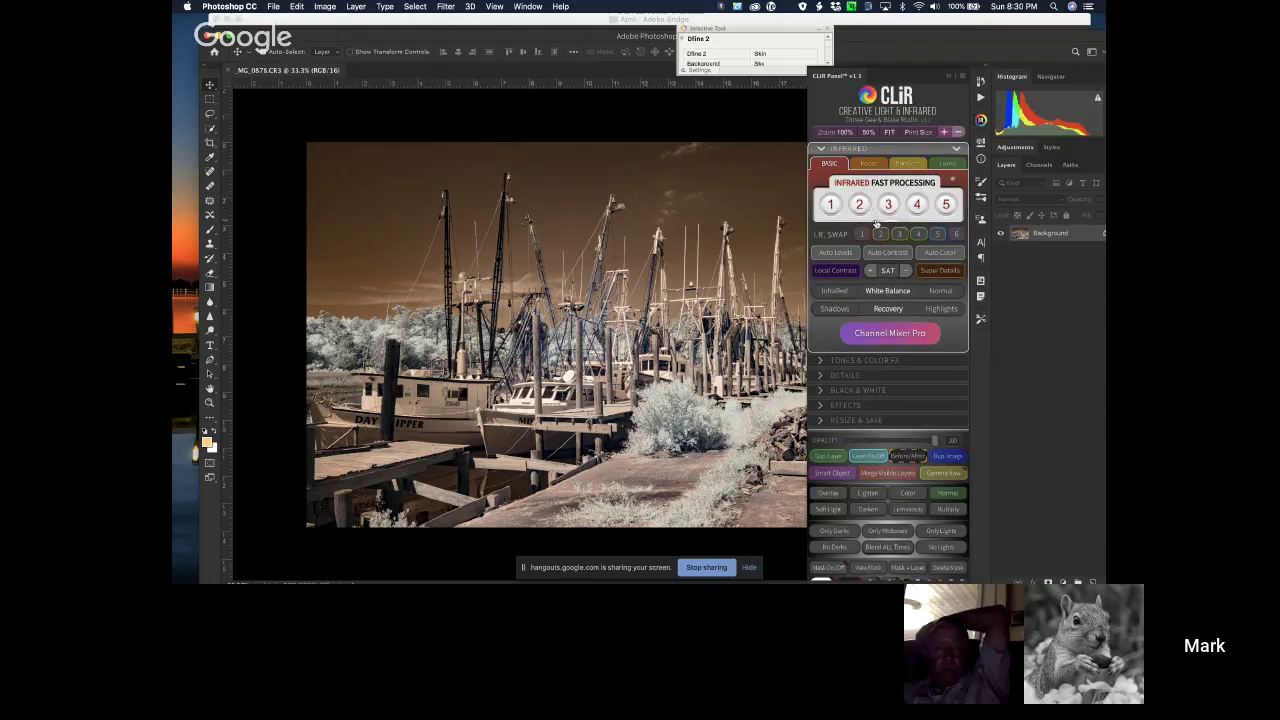
{"action": "left_click", "coordinate": [982, 99]}
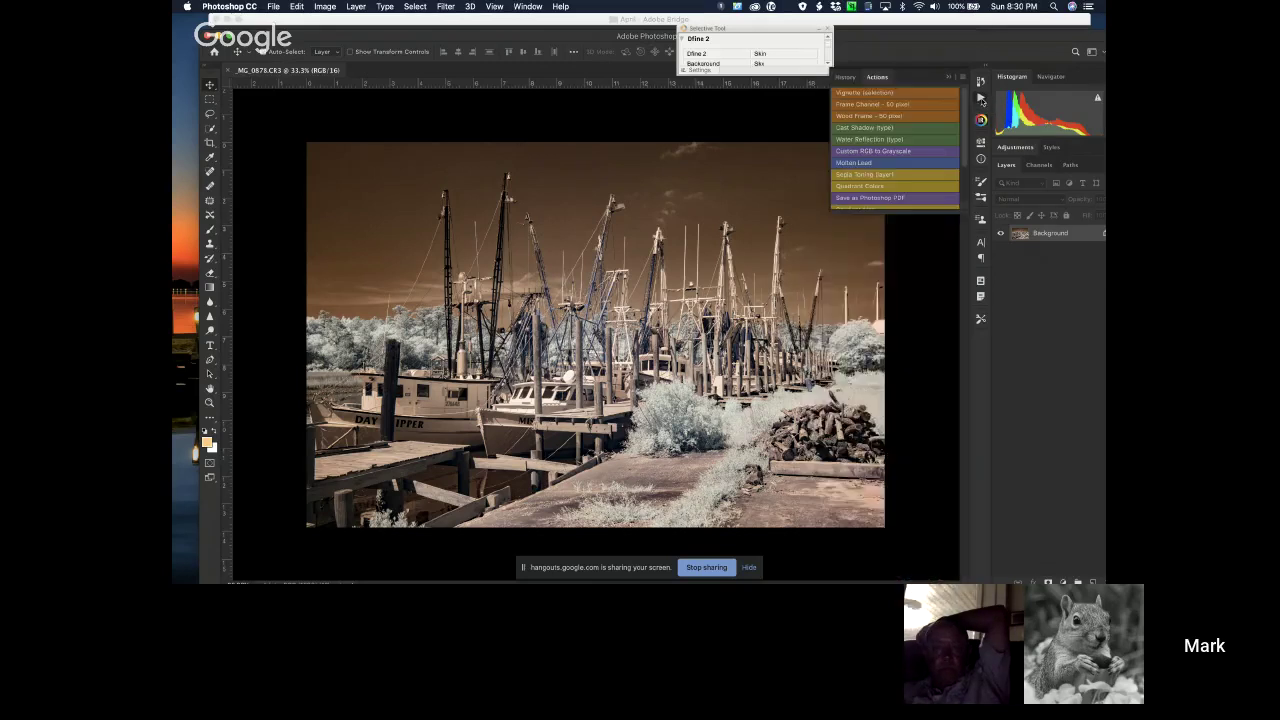
{"action": "left_click_drag", "start_coordinate": [962, 153], "coordinate": [962, 195]}
{"action": "left_click", "coordinate": [886, 205]}
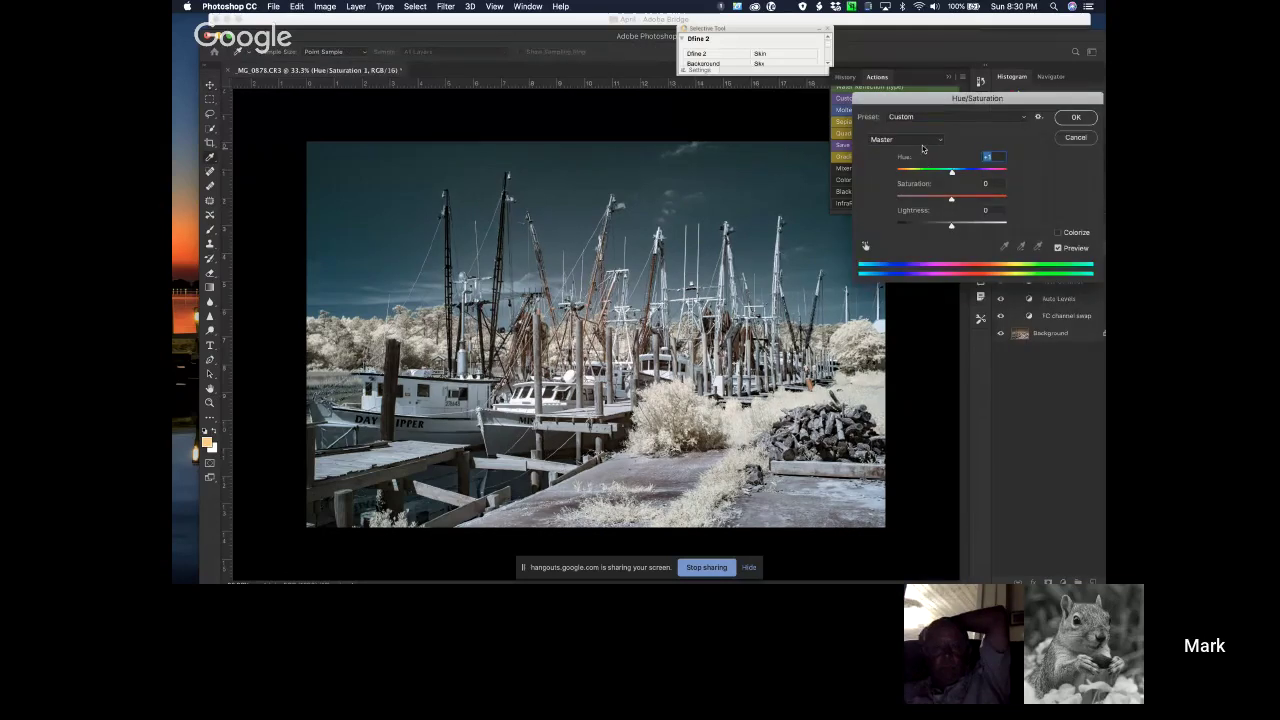
Shift the hue of the Cyans toward blue in the action's Hue/Saturation adjustment and accept it.
{"action": "left_click", "coordinate": [895, 138]}
{"action": "left_click", "coordinate": [912, 176]}
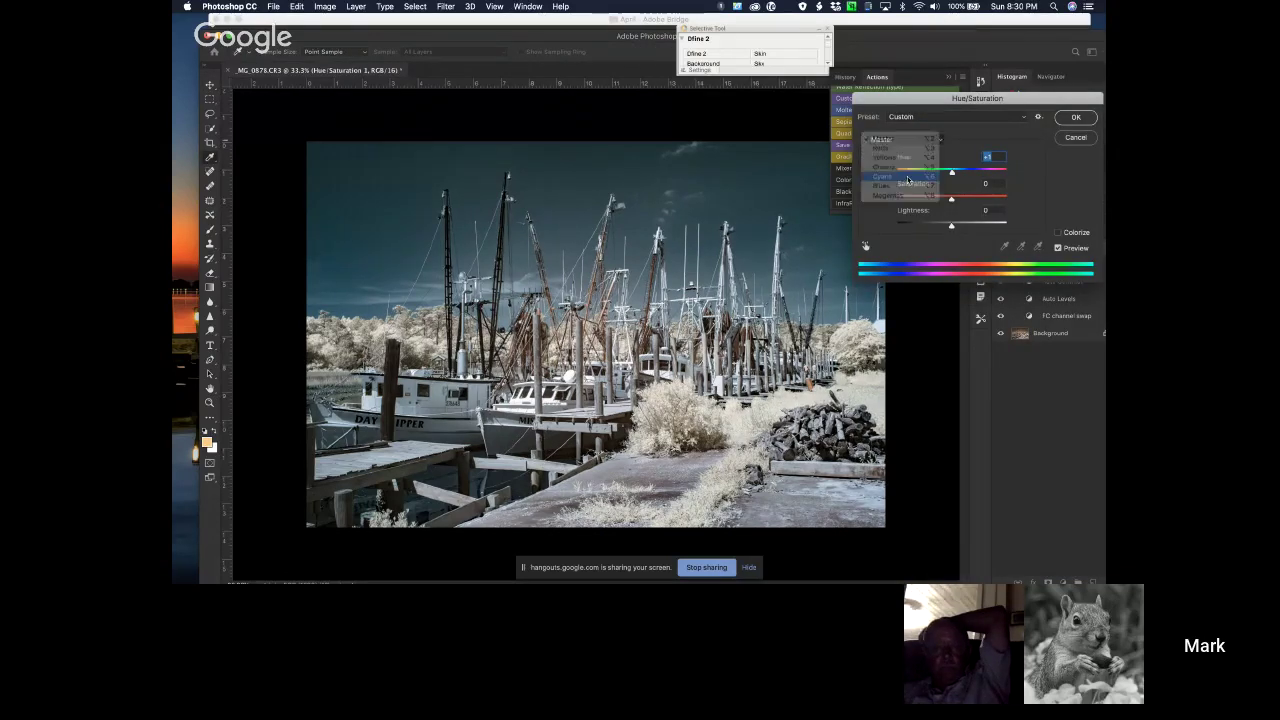
{"action": "mouse_move", "coordinate": [951, 175]}
{"action": "left_mouse_down"}
{"action": "mouse_move", "coordinate": [977, 175]}
{"action": "mouse_move", "coordinate": [947, 178]}
{"action": "mouse_move", "coordinate": [966, 178]}
{"action": "left_mouse_up"}
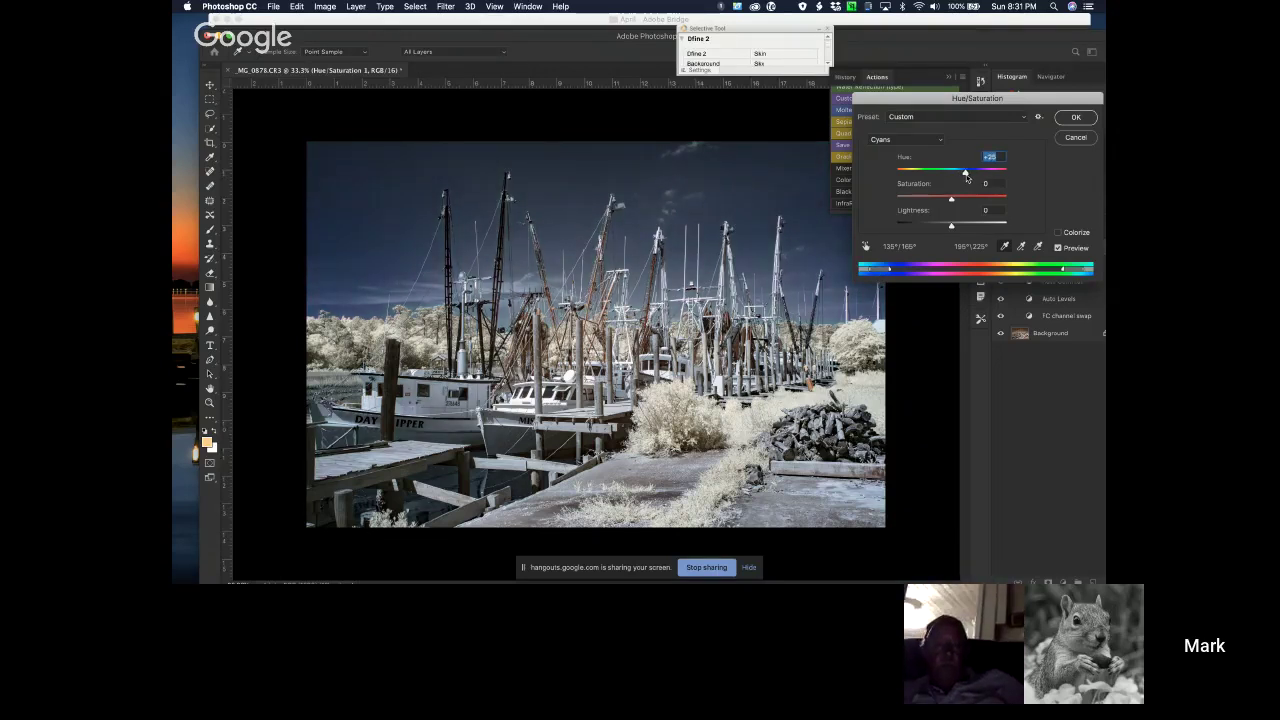
{"action": "left_click", "coordinate": [1061, 118]}
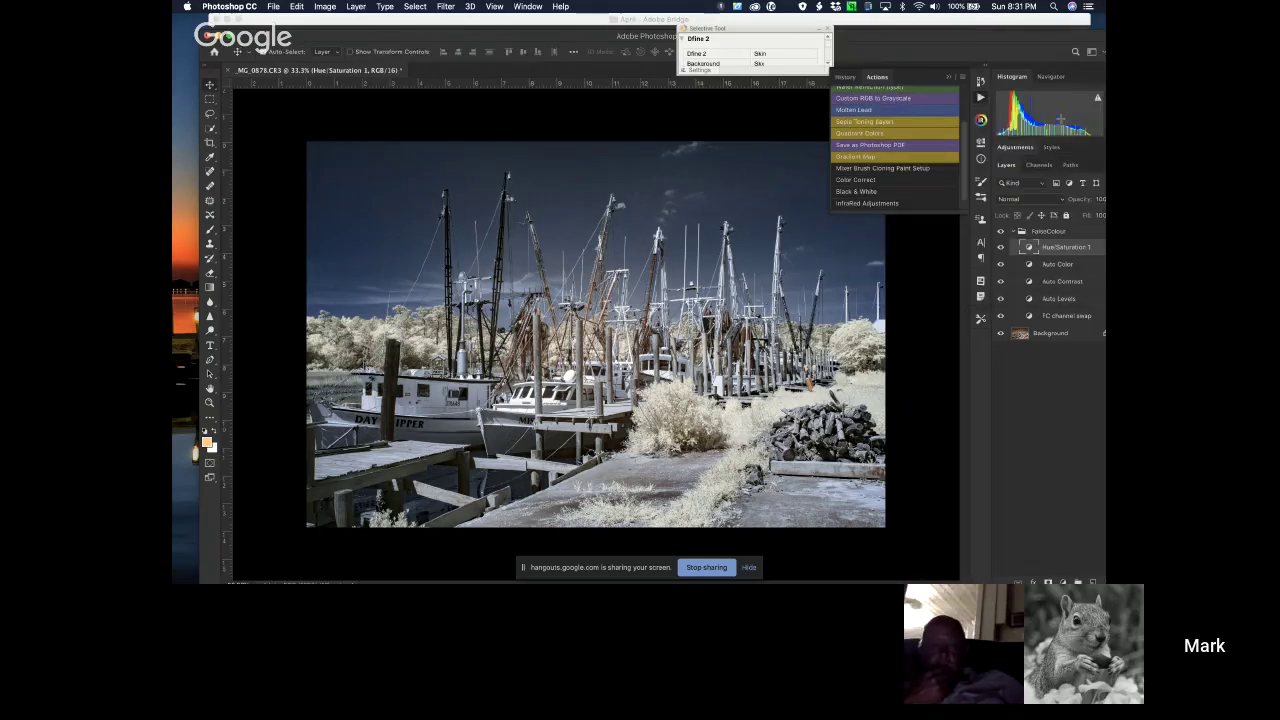
Collapse and hide the FalseColour layer group and open the CLiR Panel.
{"action": "left_click", "coordinate": [1015, 232]}
{"action": "left_click", "coordinate": [1001, 232]}
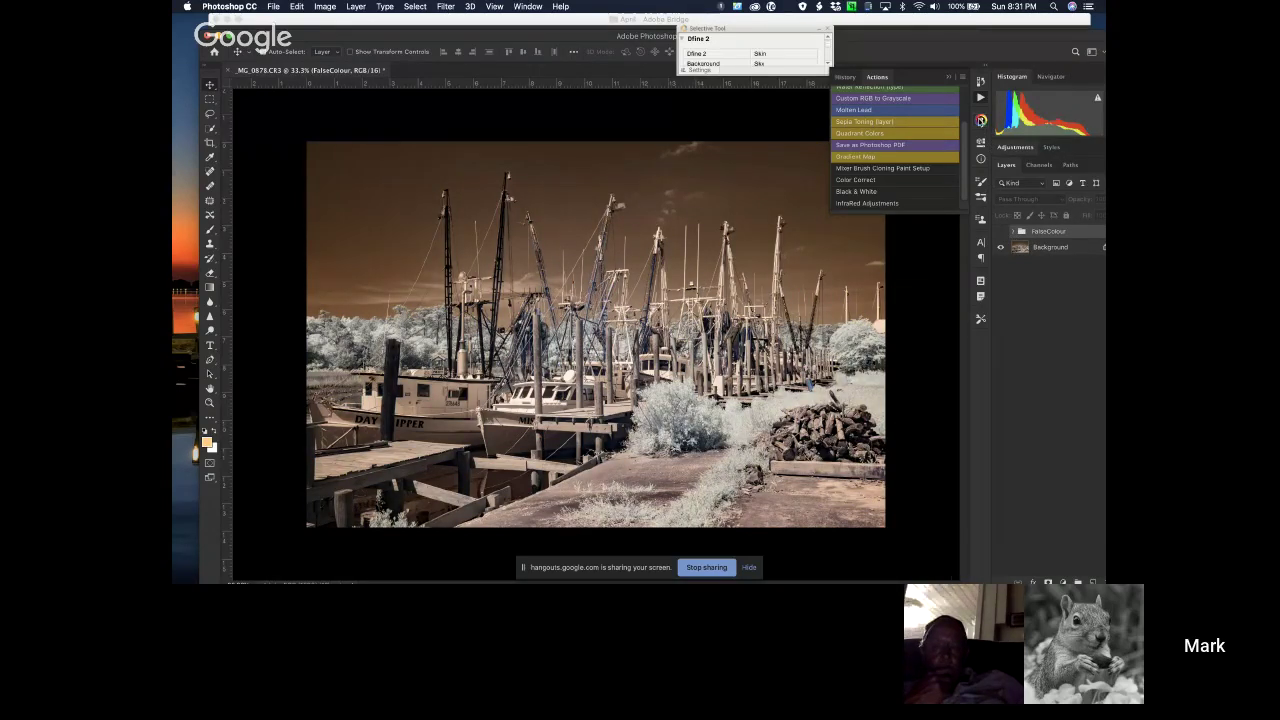
{"action": "left_click", "coordinate": [981, 120]}
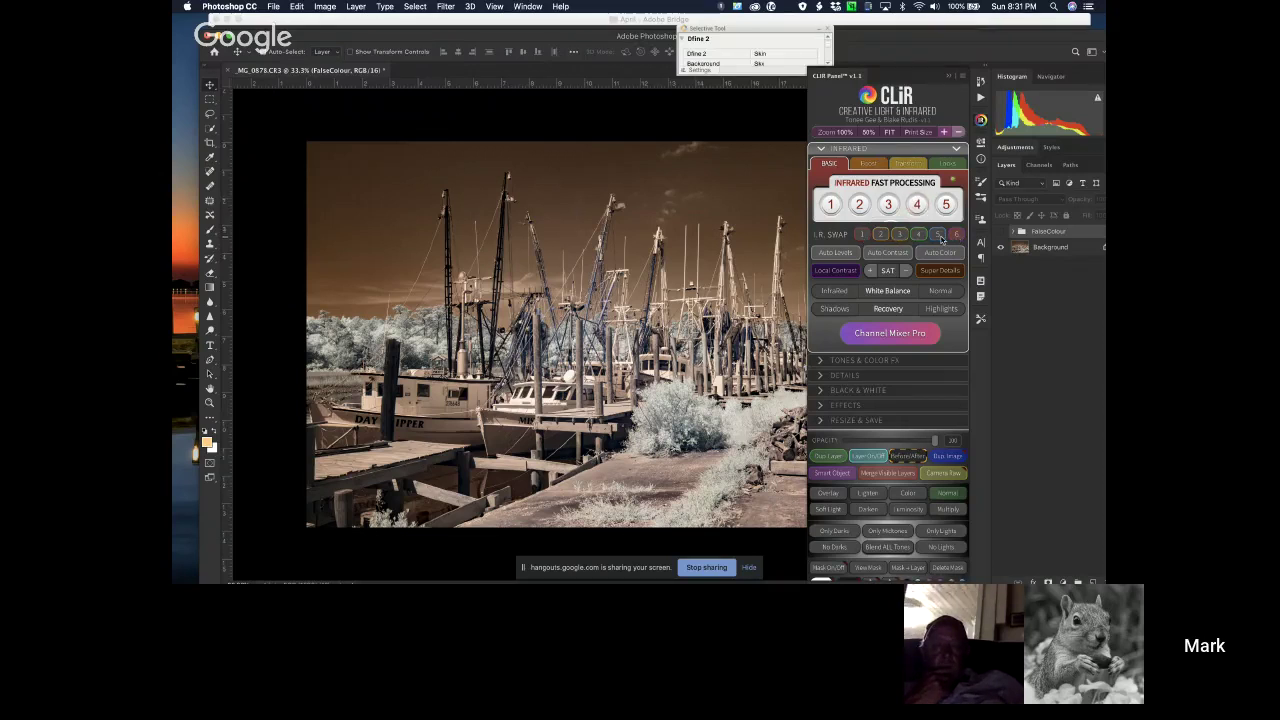
Try I.R. Swap presets 1 and 2 on the photo, hiding each swap layer to compare with the original.
{"action": "left_click", "coordinate": [862, 234]}
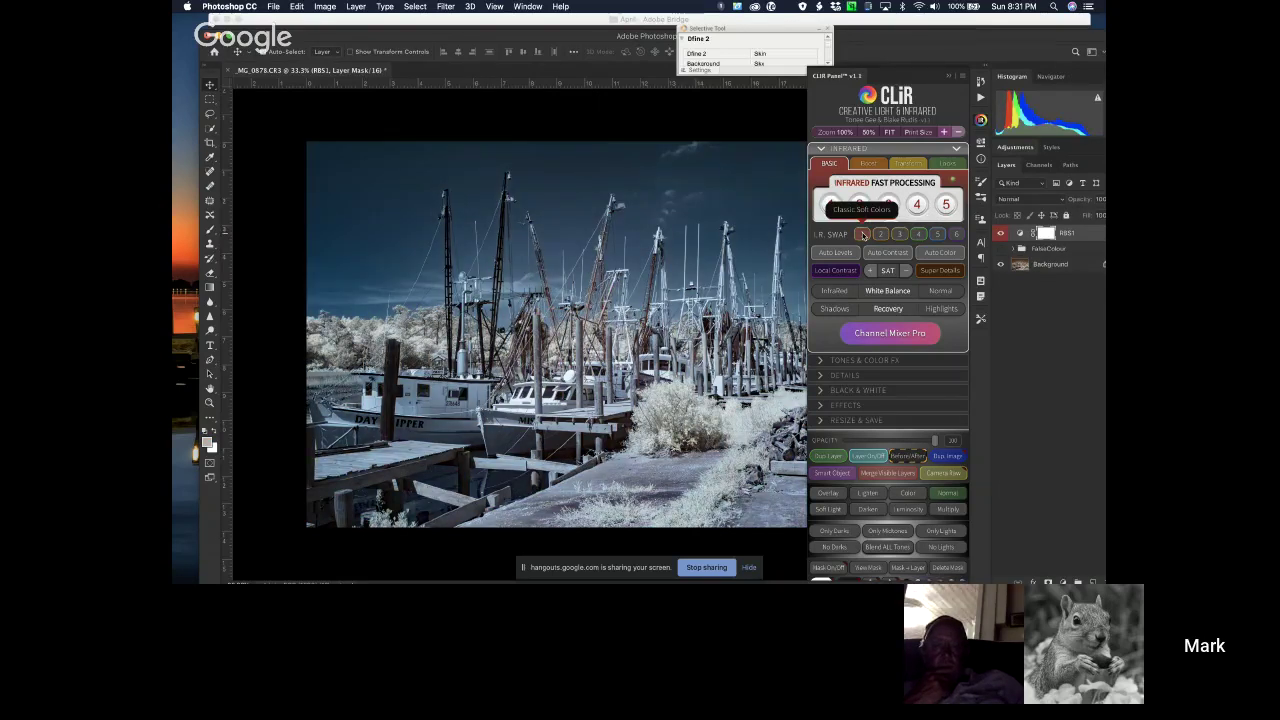
{"action": "left_click", "coordinate": [1001, 234]}
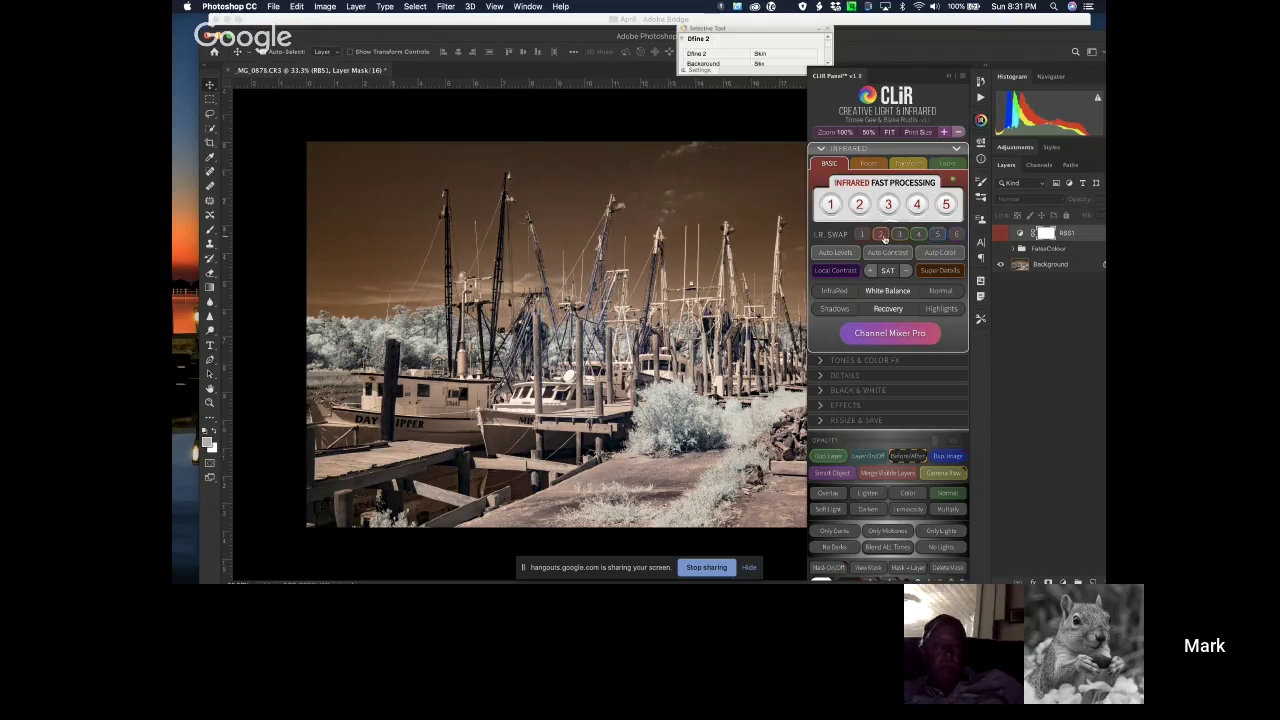
{"action": "left_click", "coordinate": [884, 237]}
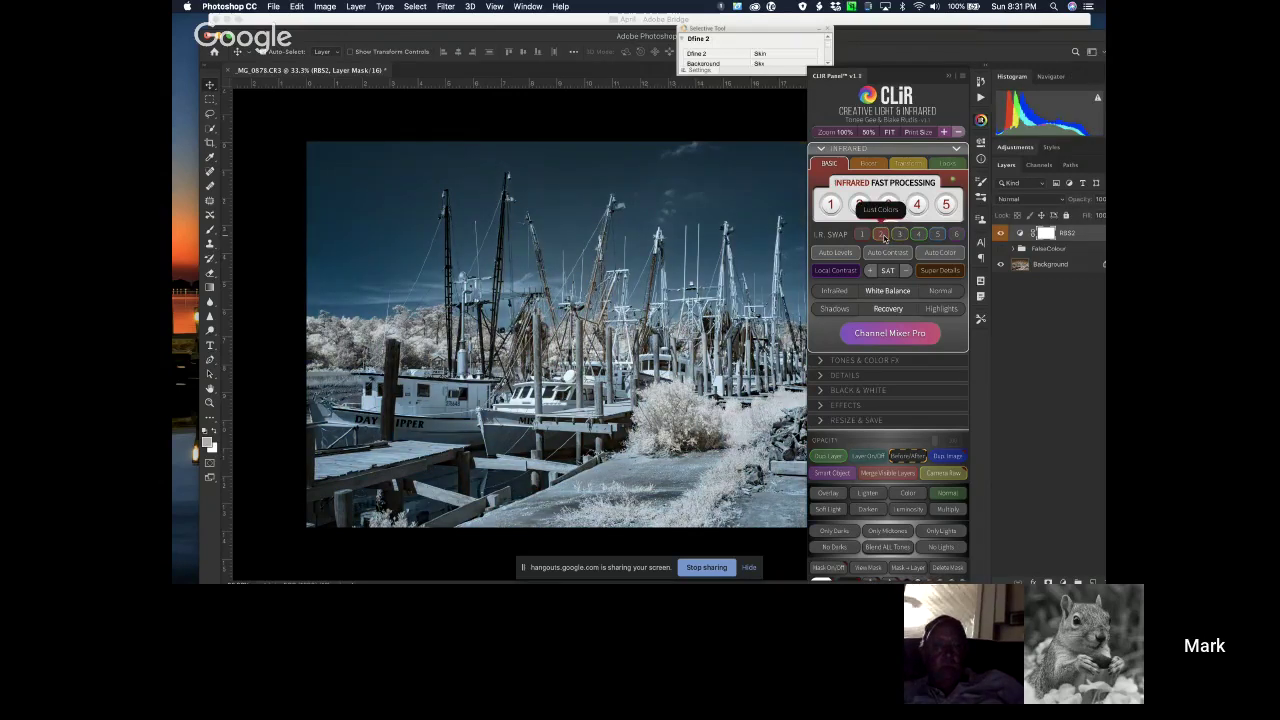
{"action": "left_click", "coordinate": [1001, 234]}
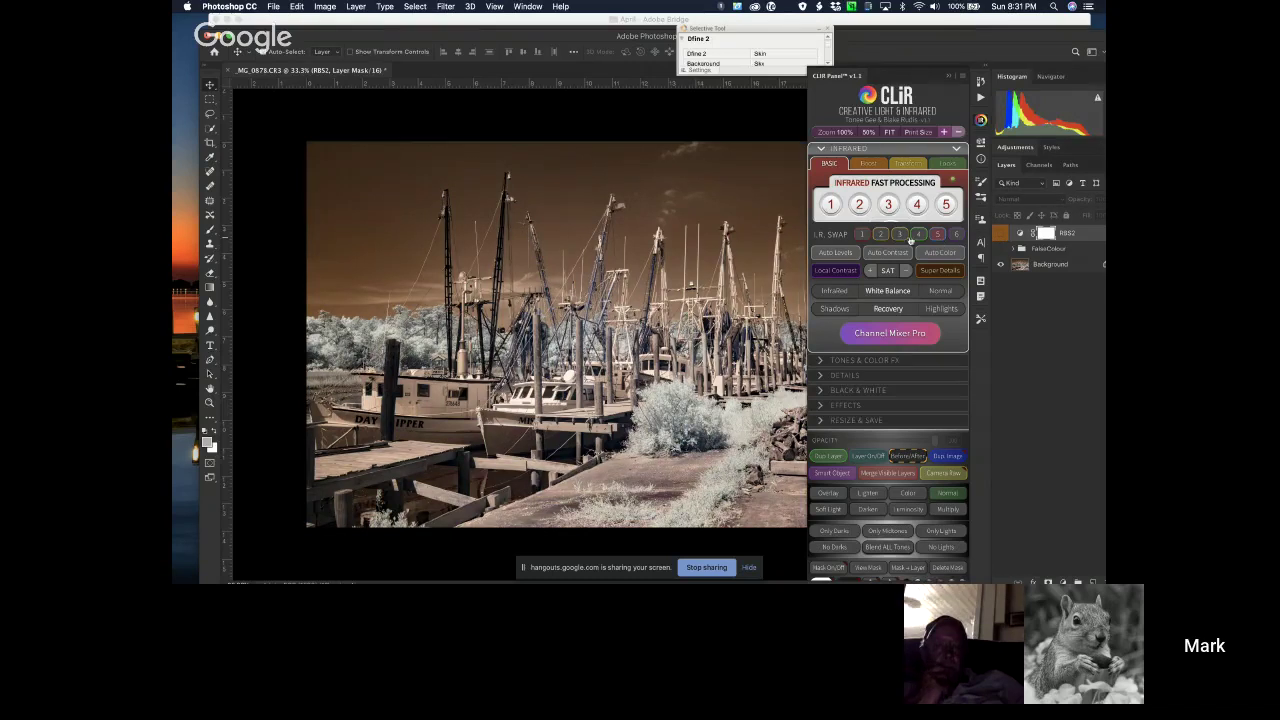
Try I.R. Swap presets 3, 4, 5 and 6 in turn, and delete the R/B Swap in Lab layer.
{"action": "left_click", "coordinate": [901, 236]}
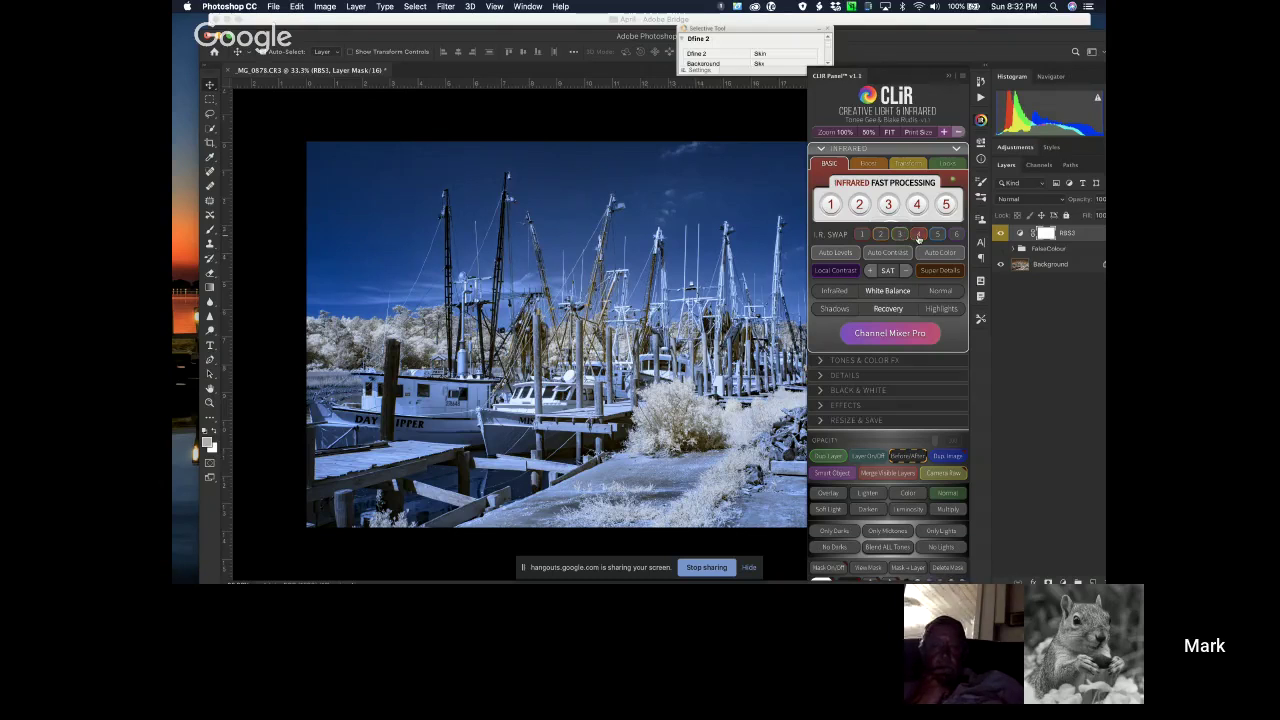
{"action": "left_click", "coordinate": [918, 236]}
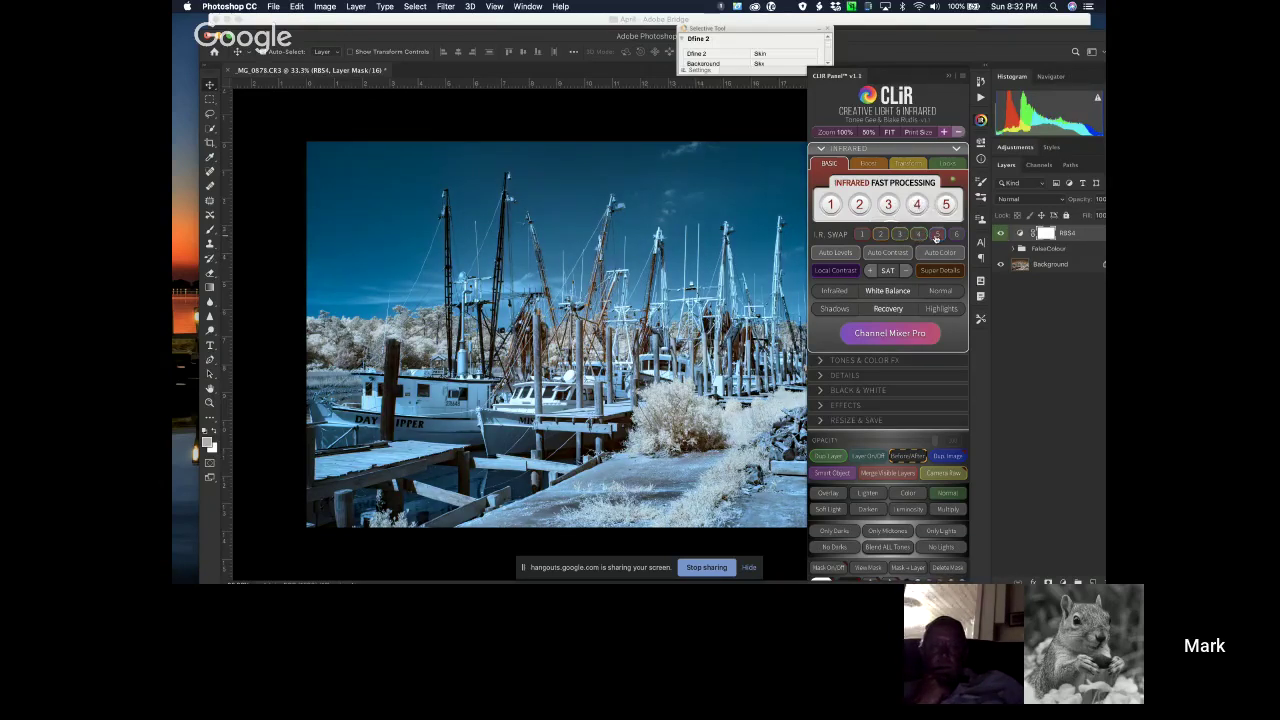
{"action": "left_click", "coordinate": [936, 235]}
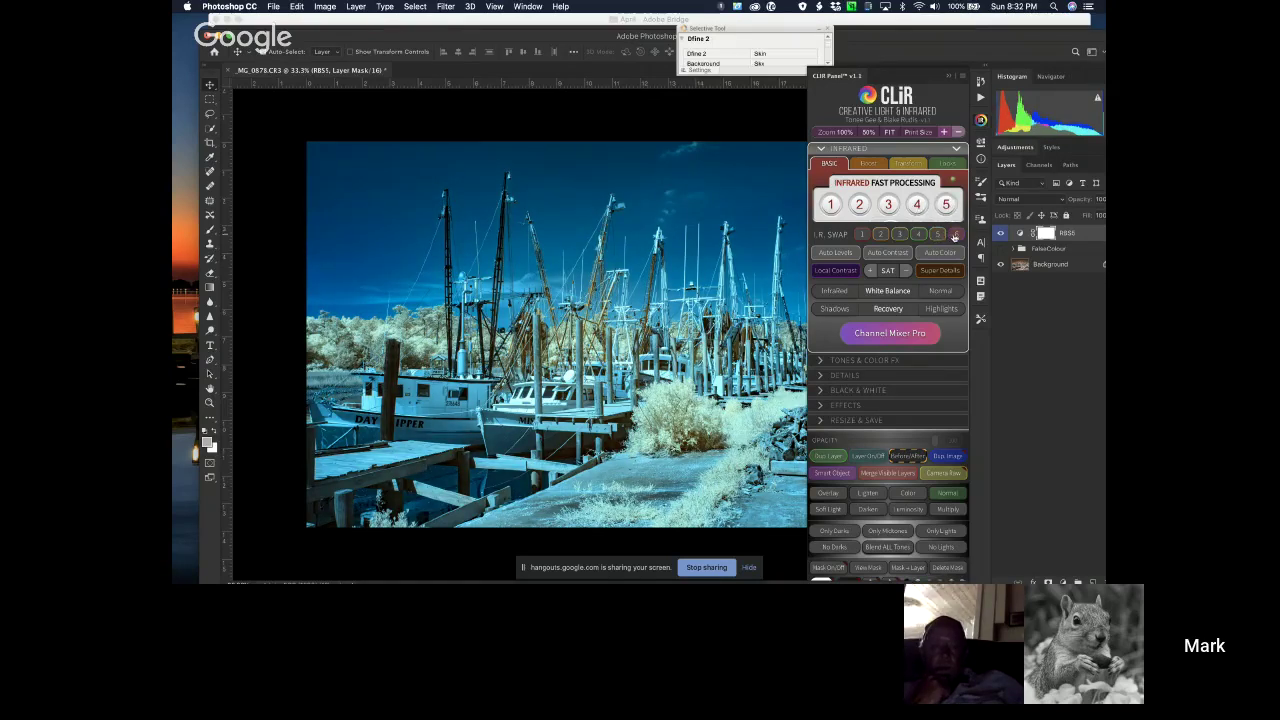
{"action": "left_click", "coordinate": [953, 236]}
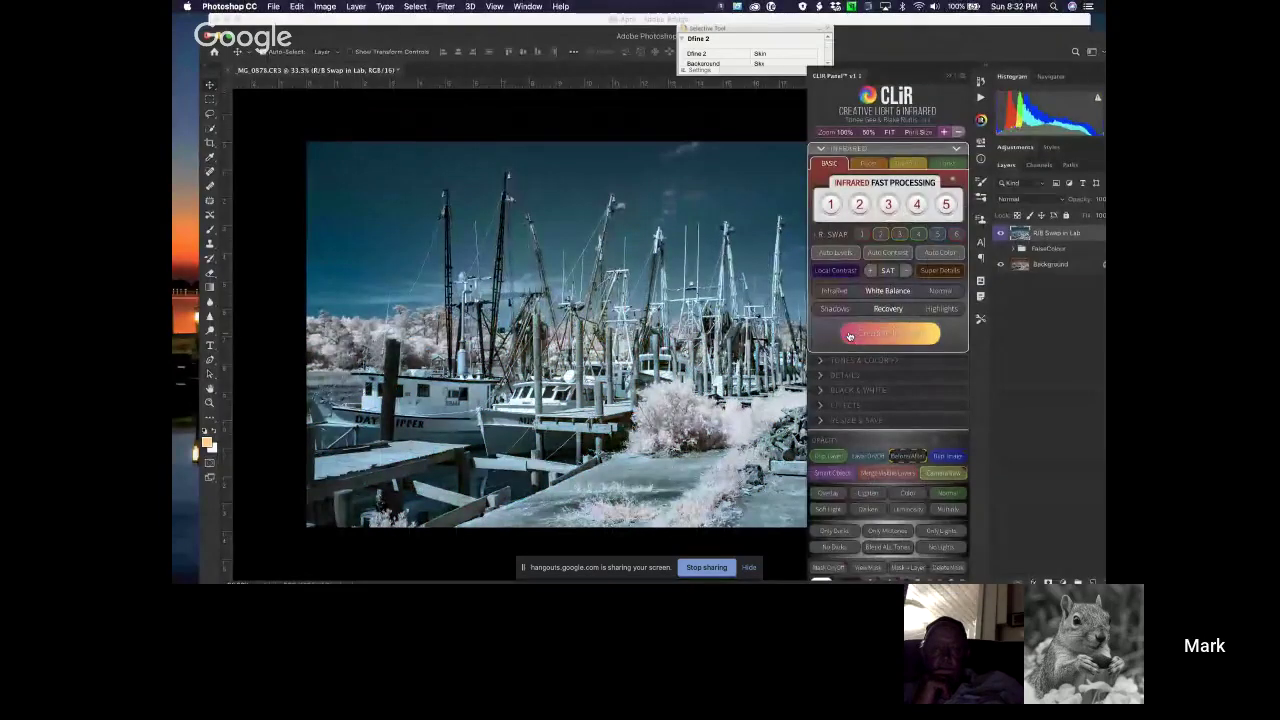
{"action": "left_click", "coordinate": [1001, 234]}
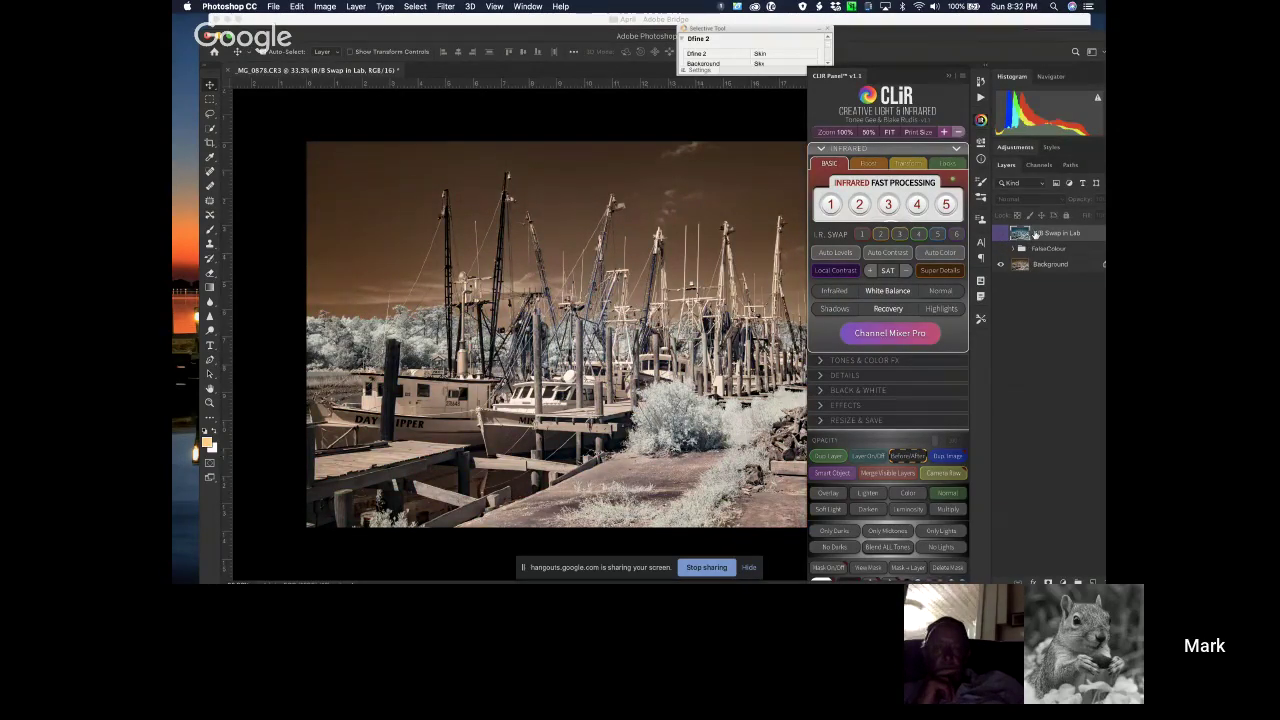
{"action": "key", "text": "Delete"}
Try I.R. Swap presets 1 and 2 on the photo again and delete the RBS2 layer.
{"action": "left_click", "coordinate": [866, 234]}
{"action": "left_click", "coordinate": [866, 234]}
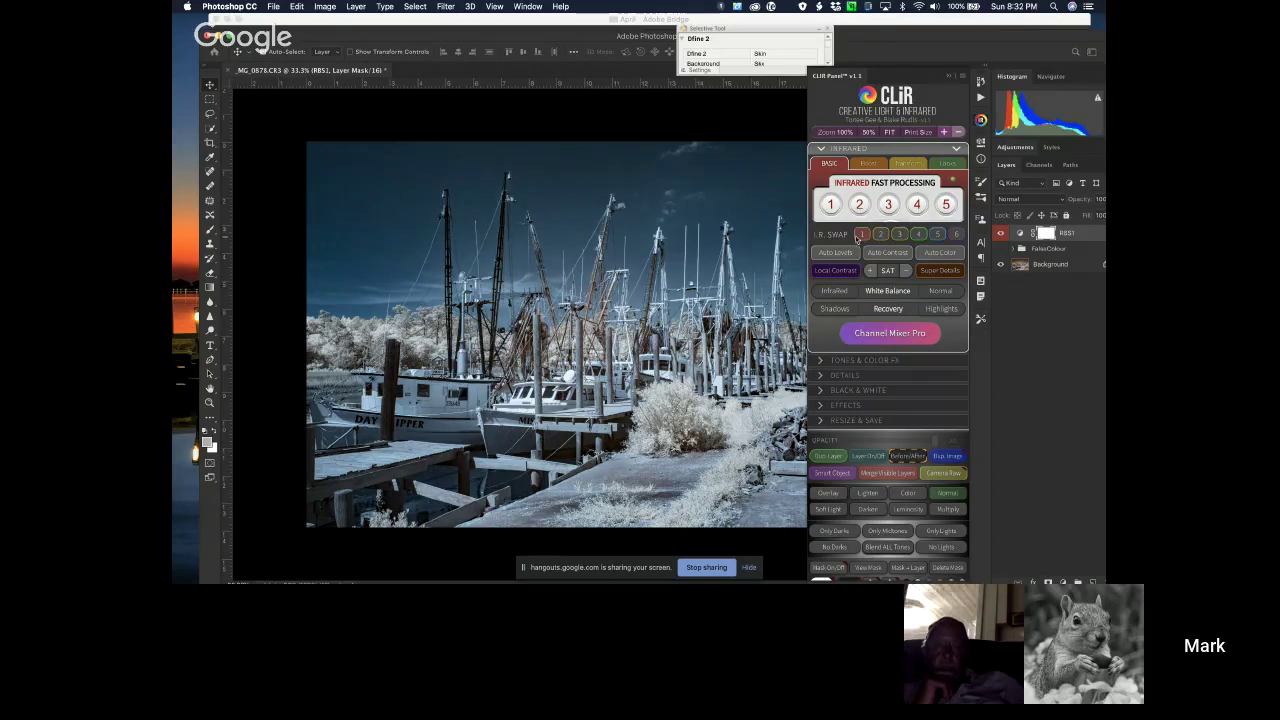
{"action": "left_click", "coordinate": [880, 236]}
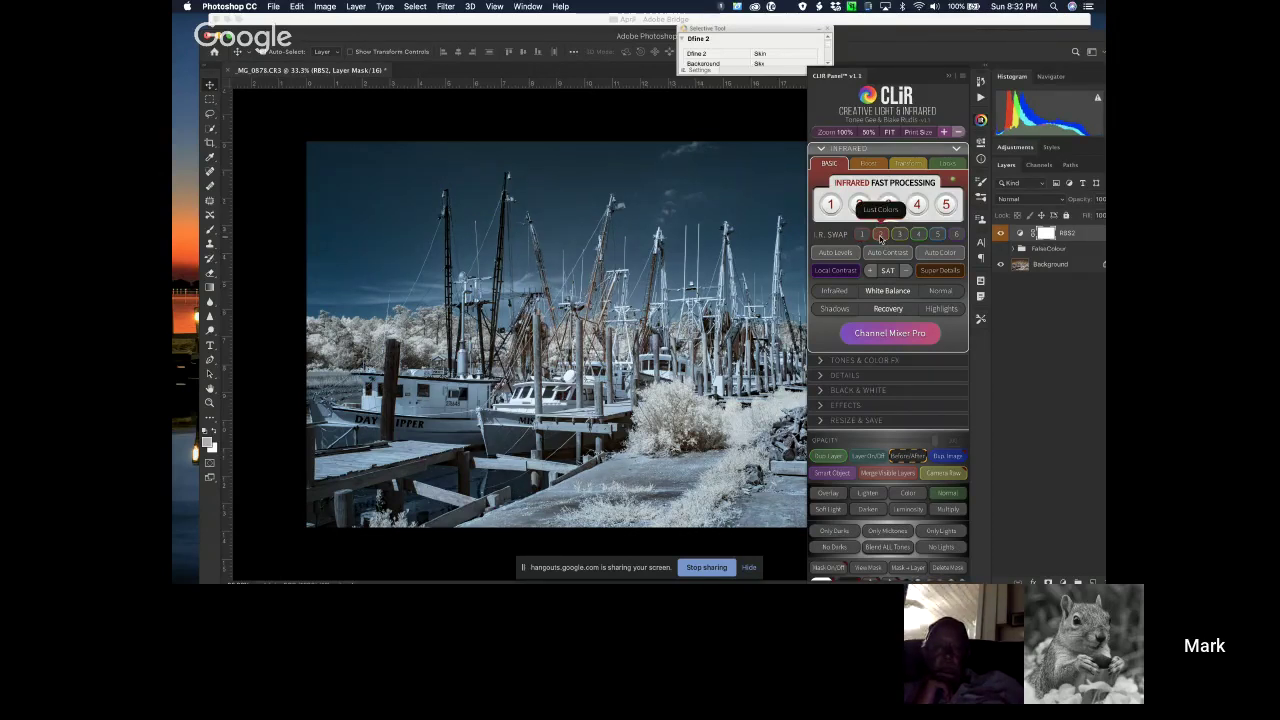
{"action": "left_click", "coordinate": [908, 336]}
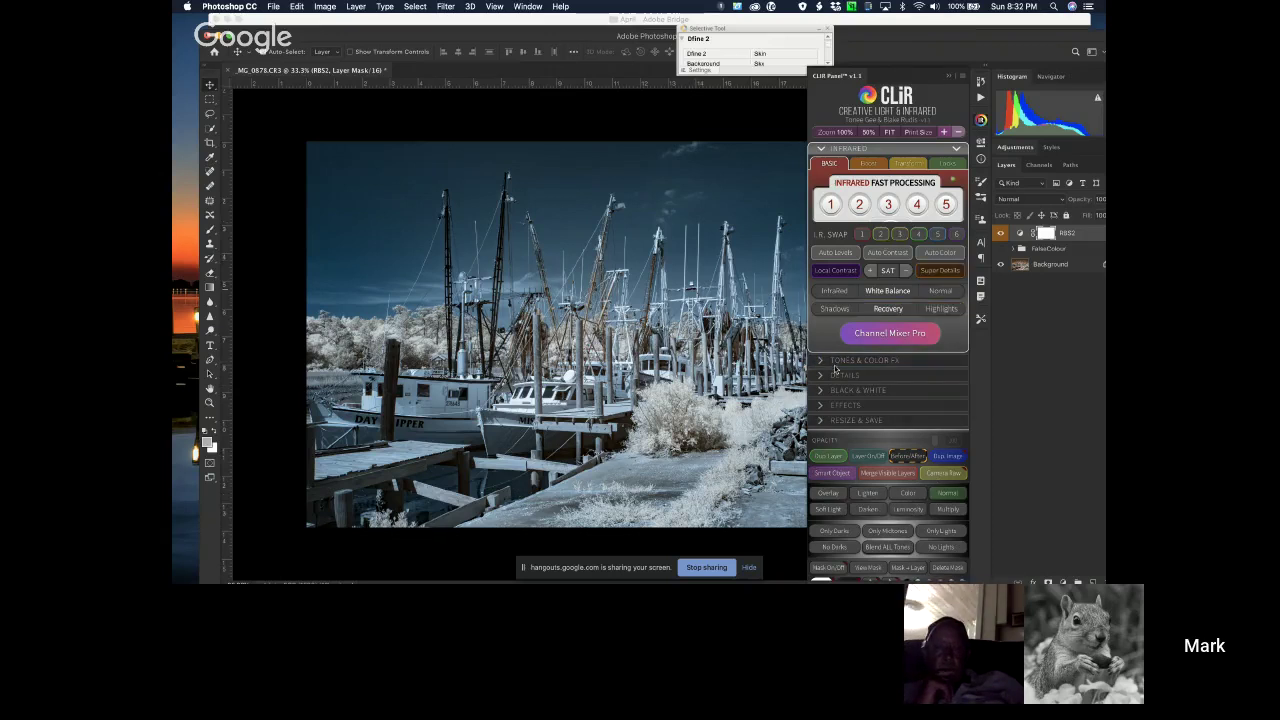
{"action": "left_click", "coordinate": [940, 291]}
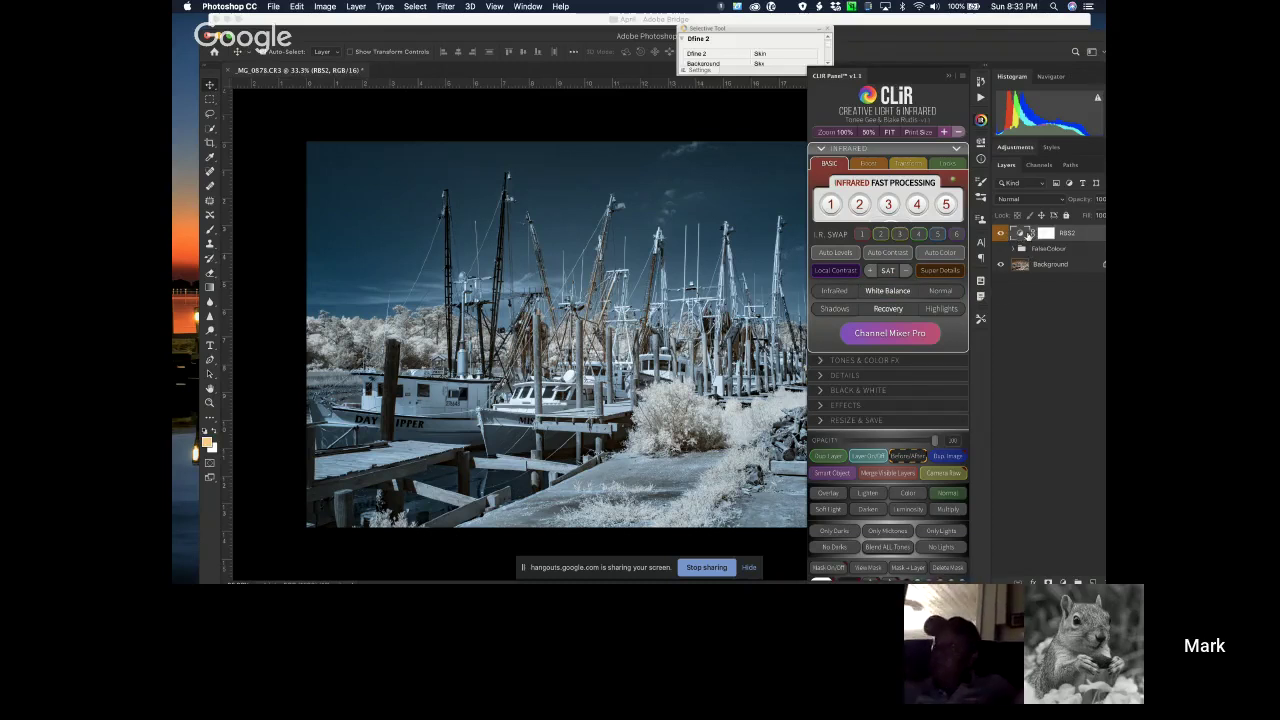
{"action": "key", "text": "Delete"}
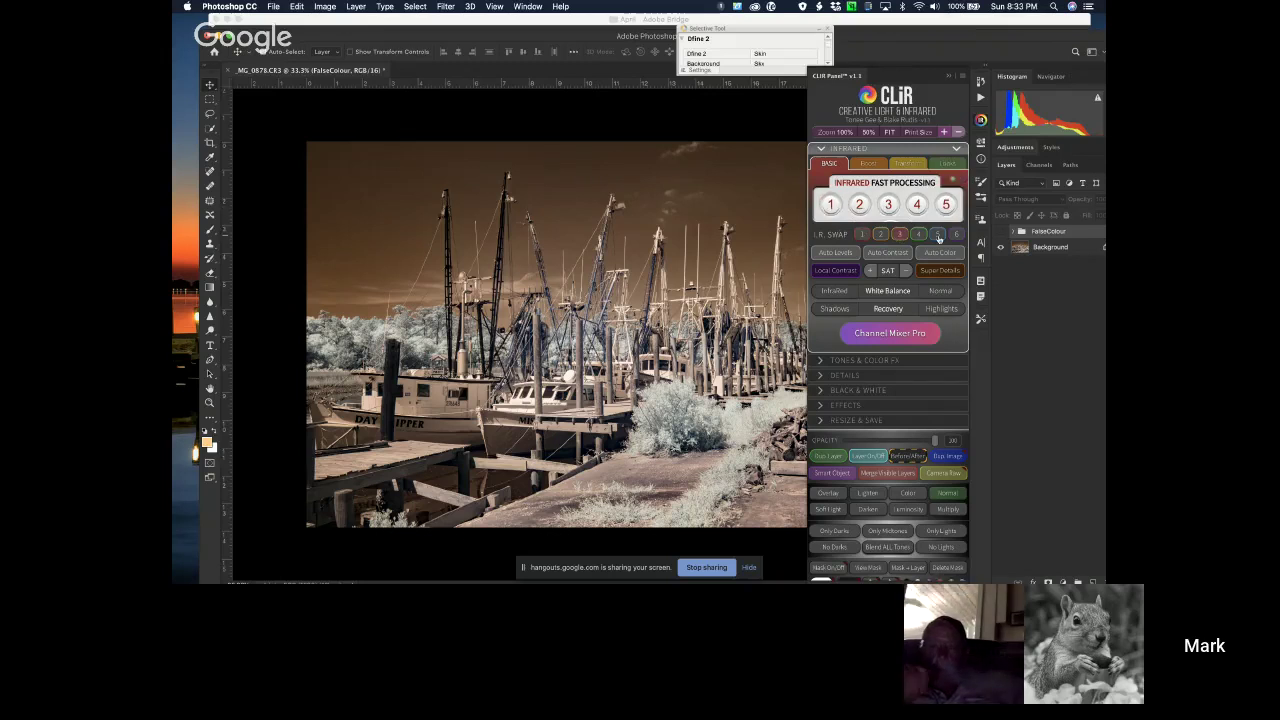
Apply Infrared Fast Processing preset 1, collapse the new InfraRed group and the FalseColour group, and hide the InfraRed group.
{"action": "left_click", "coordinate": [830, 205]}
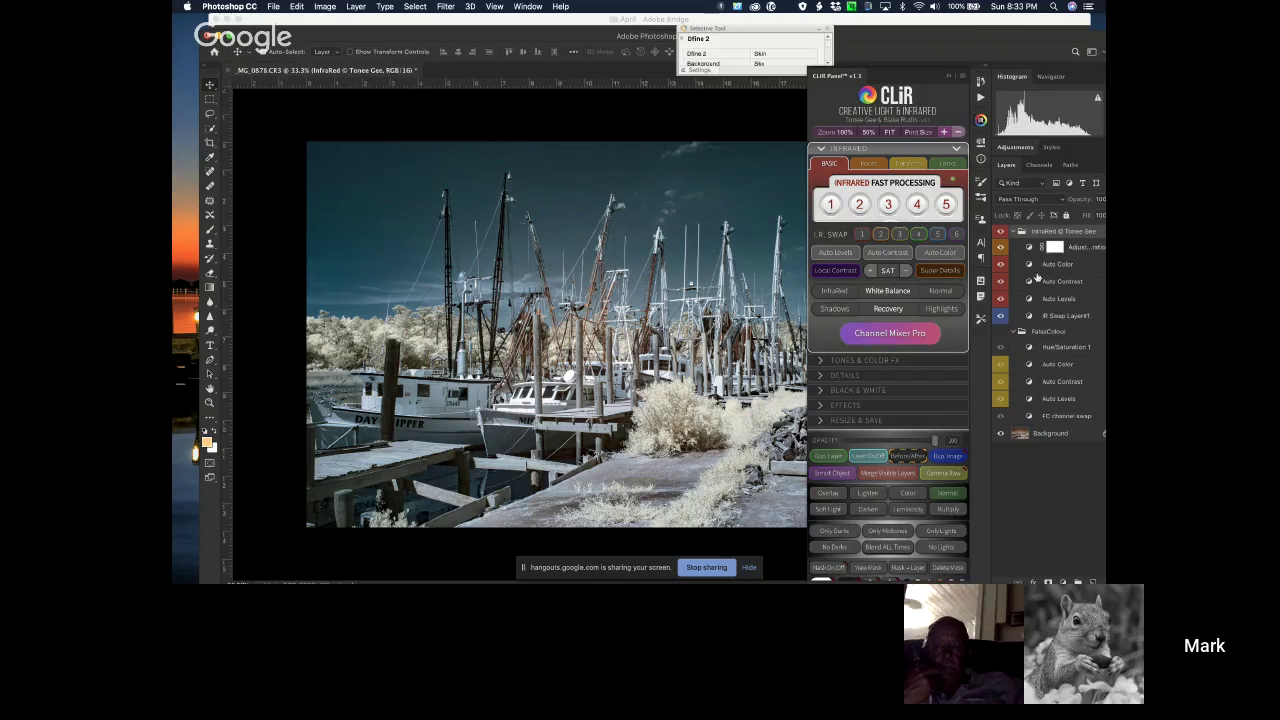
{"action": "left_click", "coordinate": [1015, 231]}
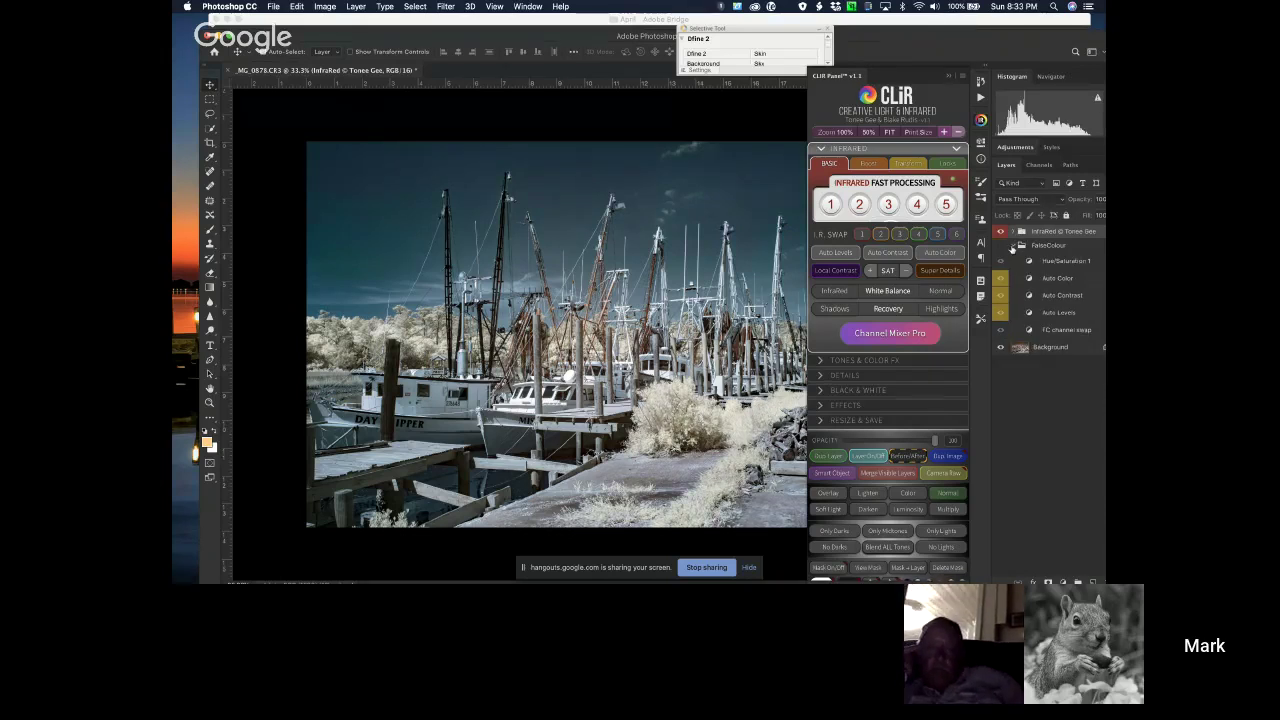
{"action": "left_click", "coordinate": [1012, 245]}
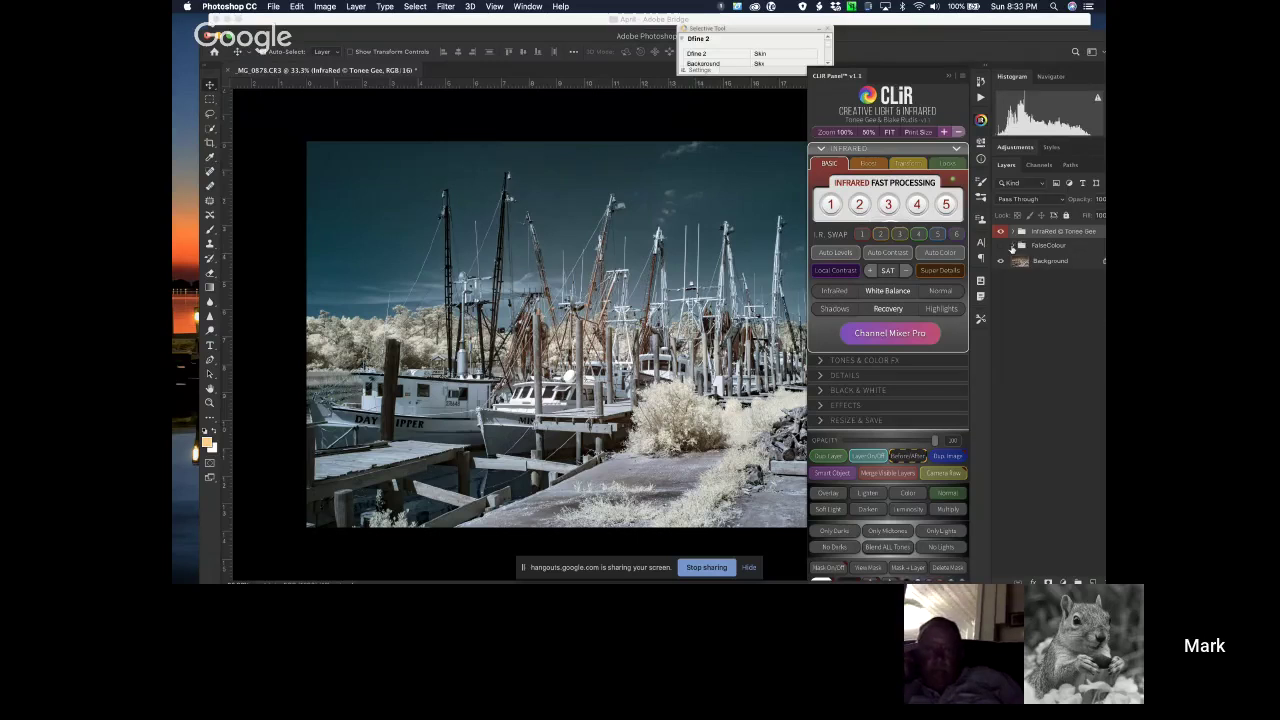
{"action": "left_click", "coordinate": [1000, 231]}
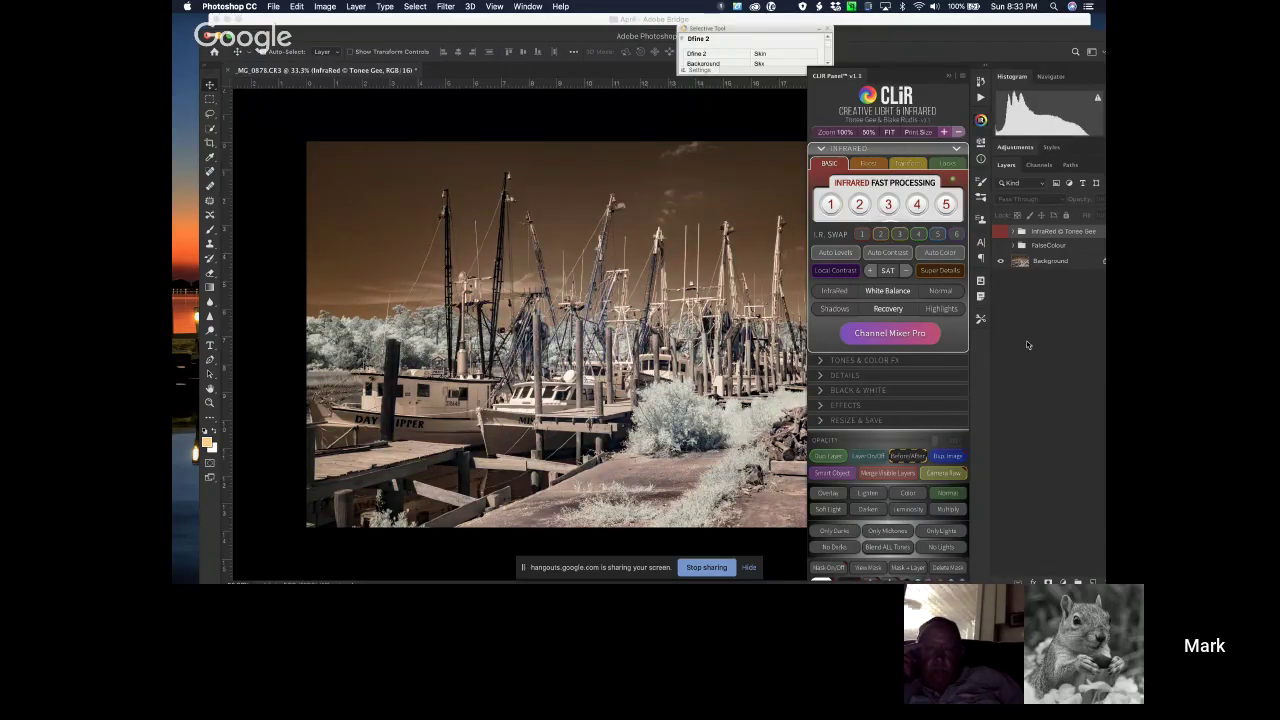
Delete the InfraRed group and the FalseColour group so only the Background layer is left.
{"action": "left_click", "coordinate": [1022, 247]}
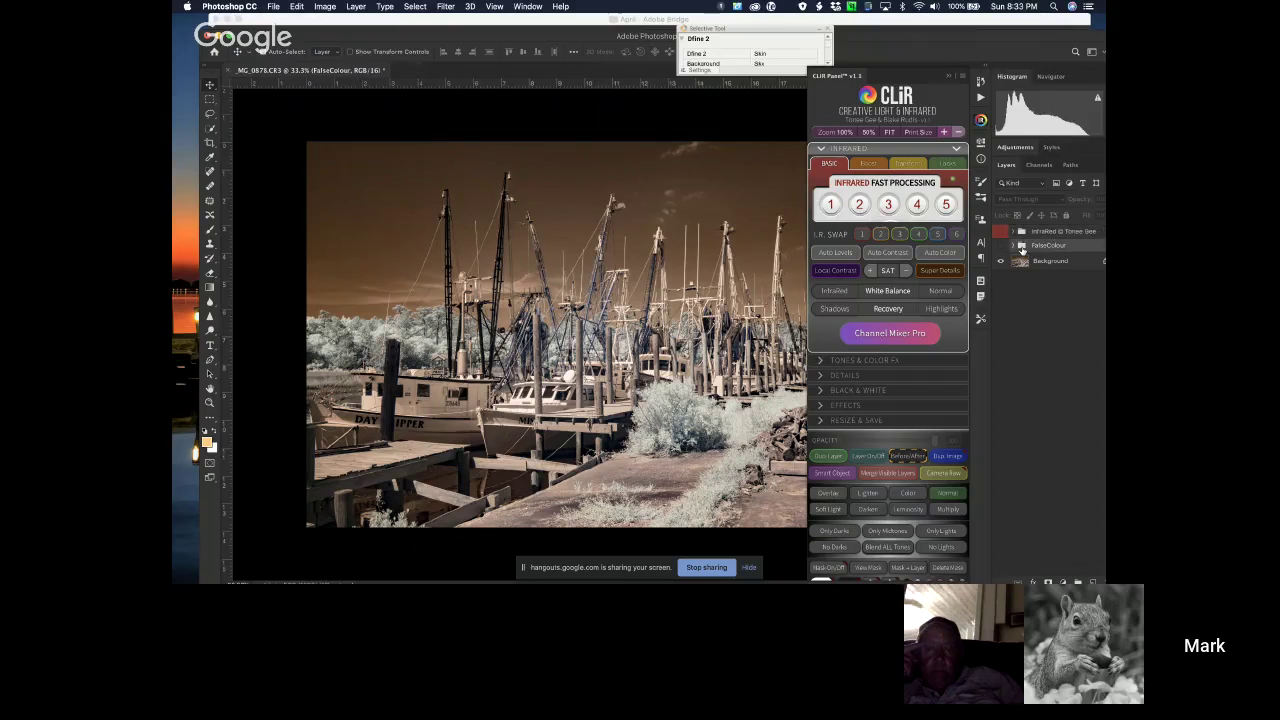
{"action": "left_click", "coordinate": [1029, 233]}
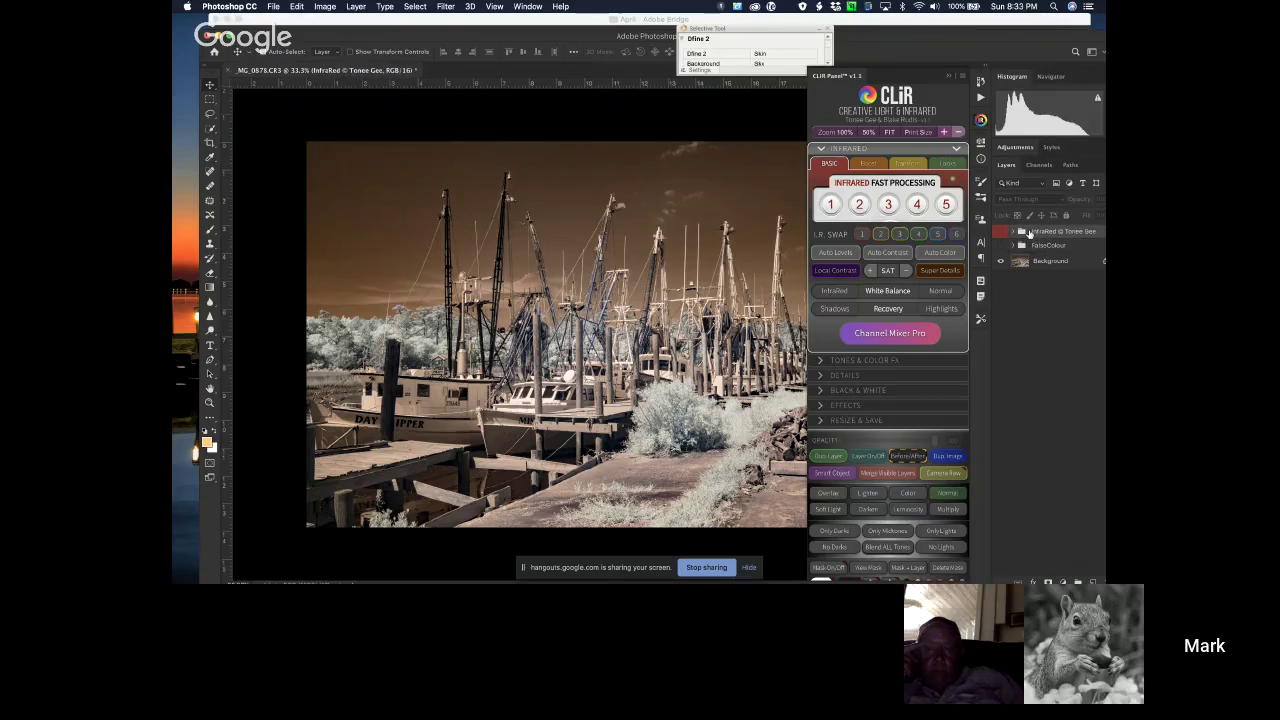
{"action": "key", "text": "Delete"}
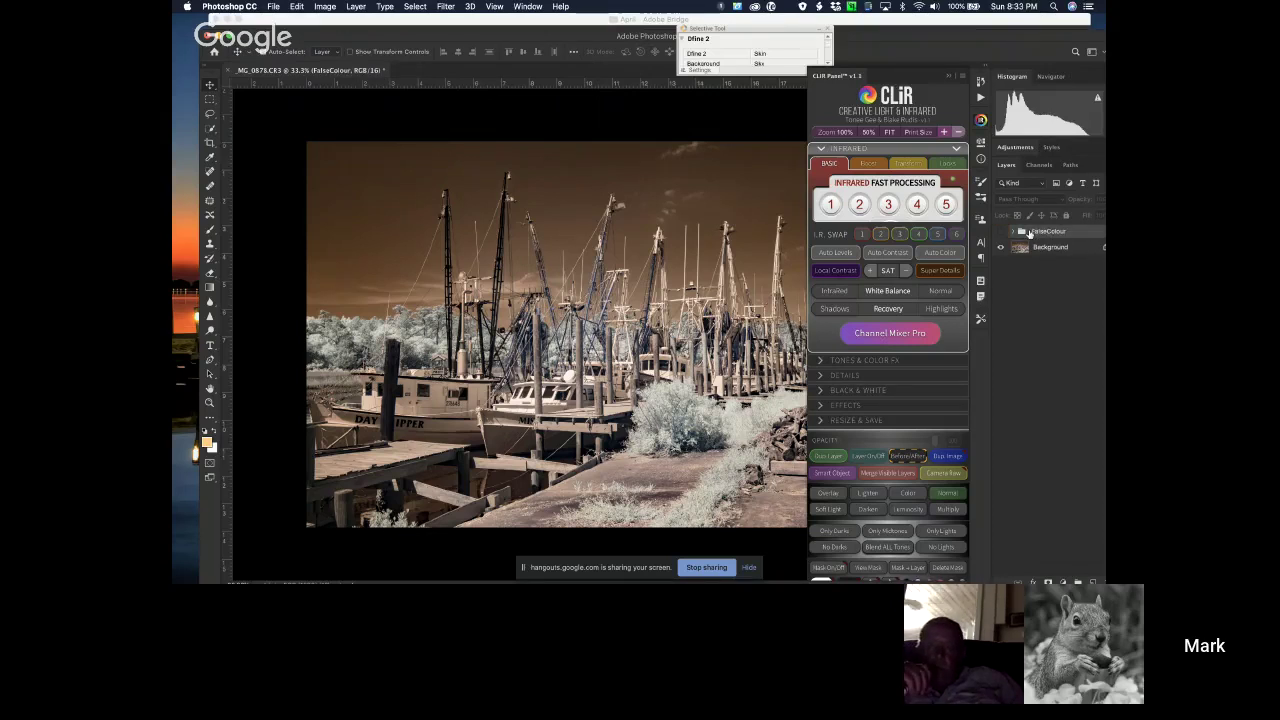
{"action": "key", "text": "Delete"}
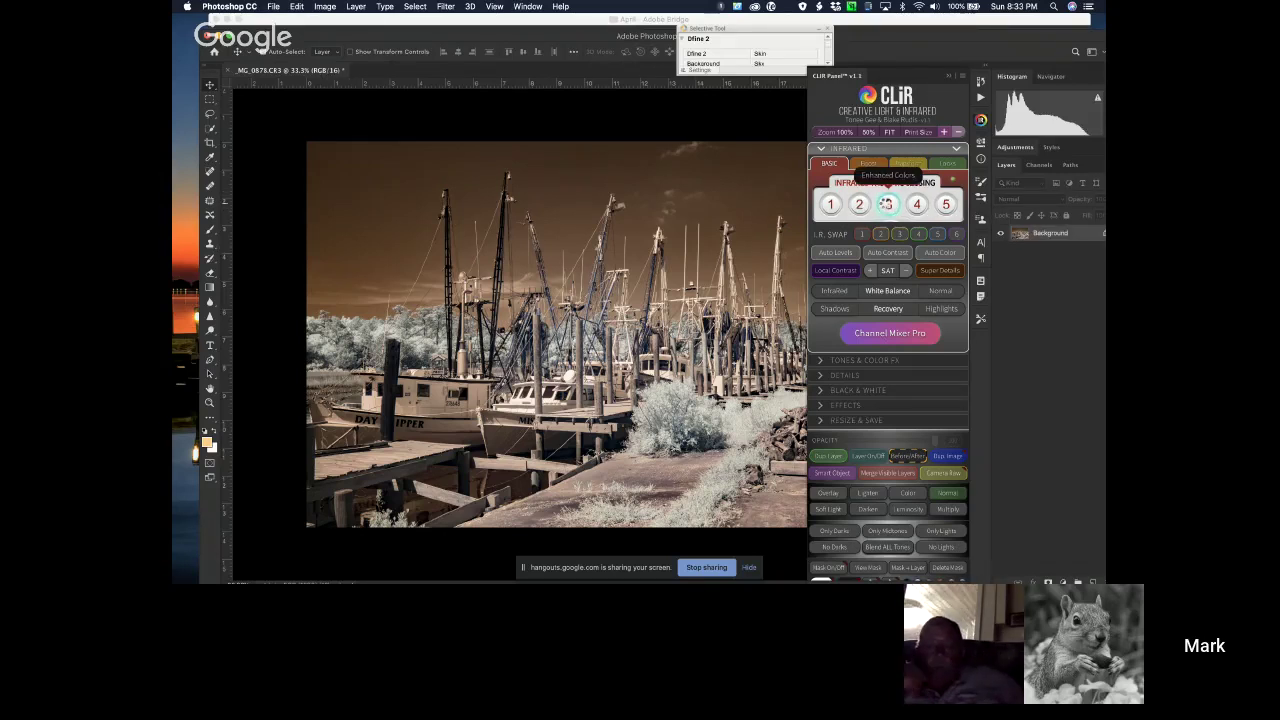
Try Infrared Fast Processing preset 3 (Enhanced Colors) on the photo and delete the InfraRed group it adds.
{"action": "left_click", "coordinate": [887, 204]}
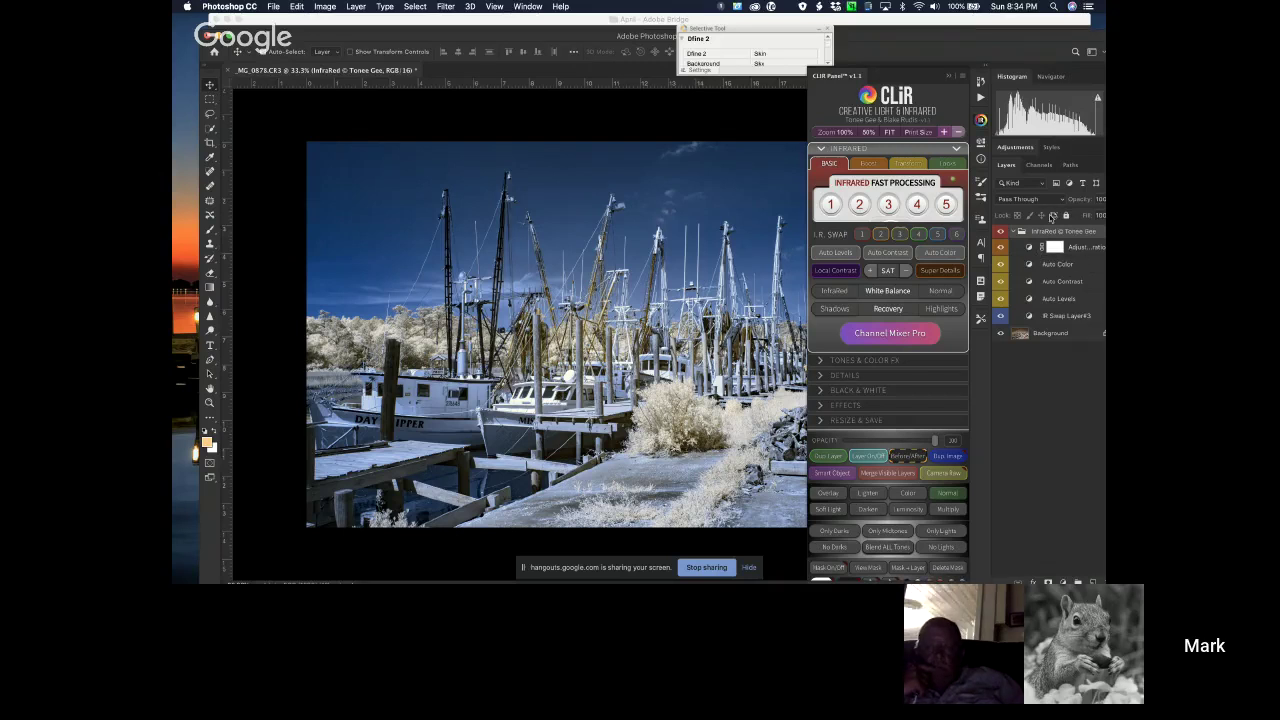
{"action": "left_click_drag", "start_coordinate": [939, 36], "coordinate": [912, 36]}
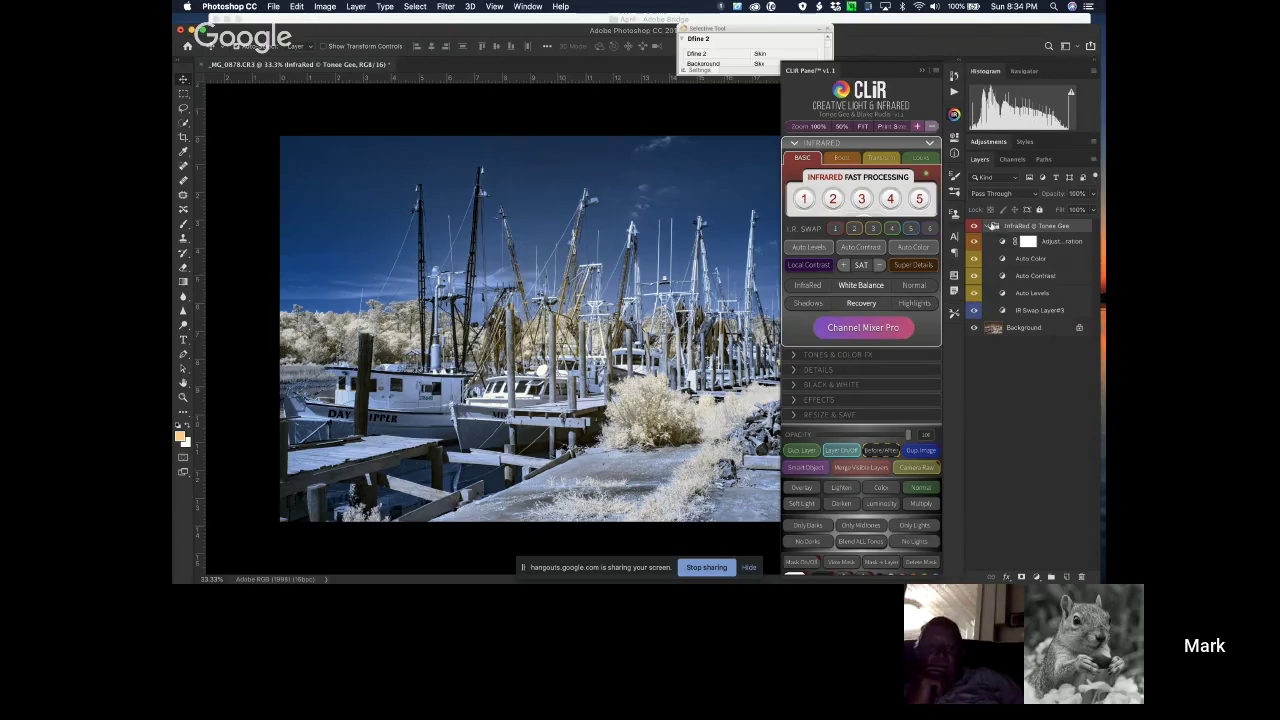
{"action": "key", "text": "BackSpace"}
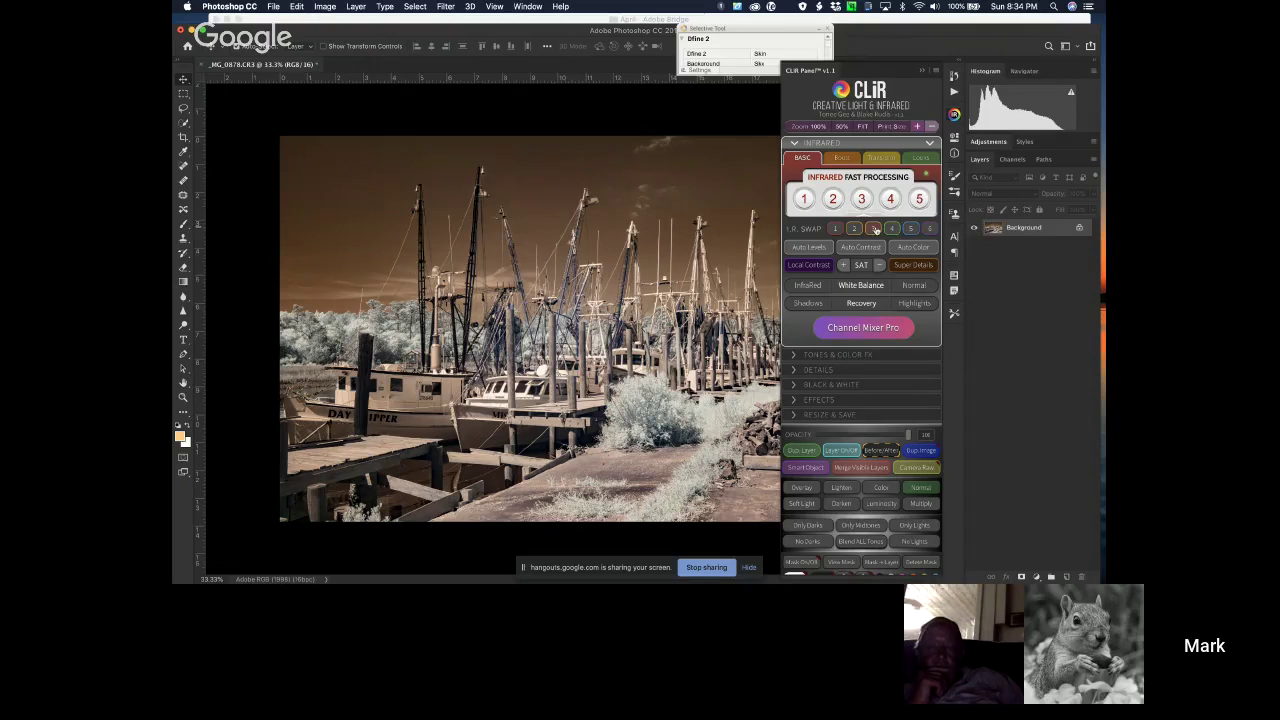
Try I.R. Swap preset 3 with Auto Levels, Auto Contrast and Auto Color, and delete all the layers added above the Background.
{"action": "left_click", "coordinate": [874, 229]}
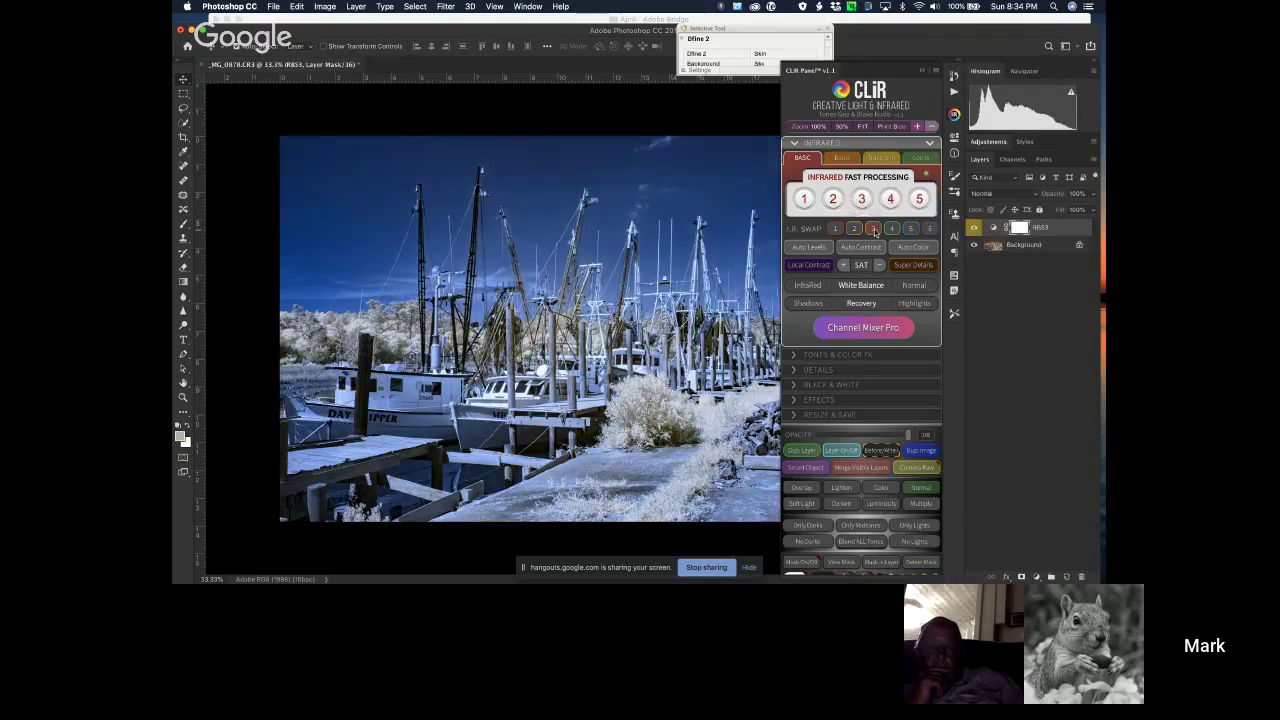
{"action": "left_click", "coordinate": [809, 247]}
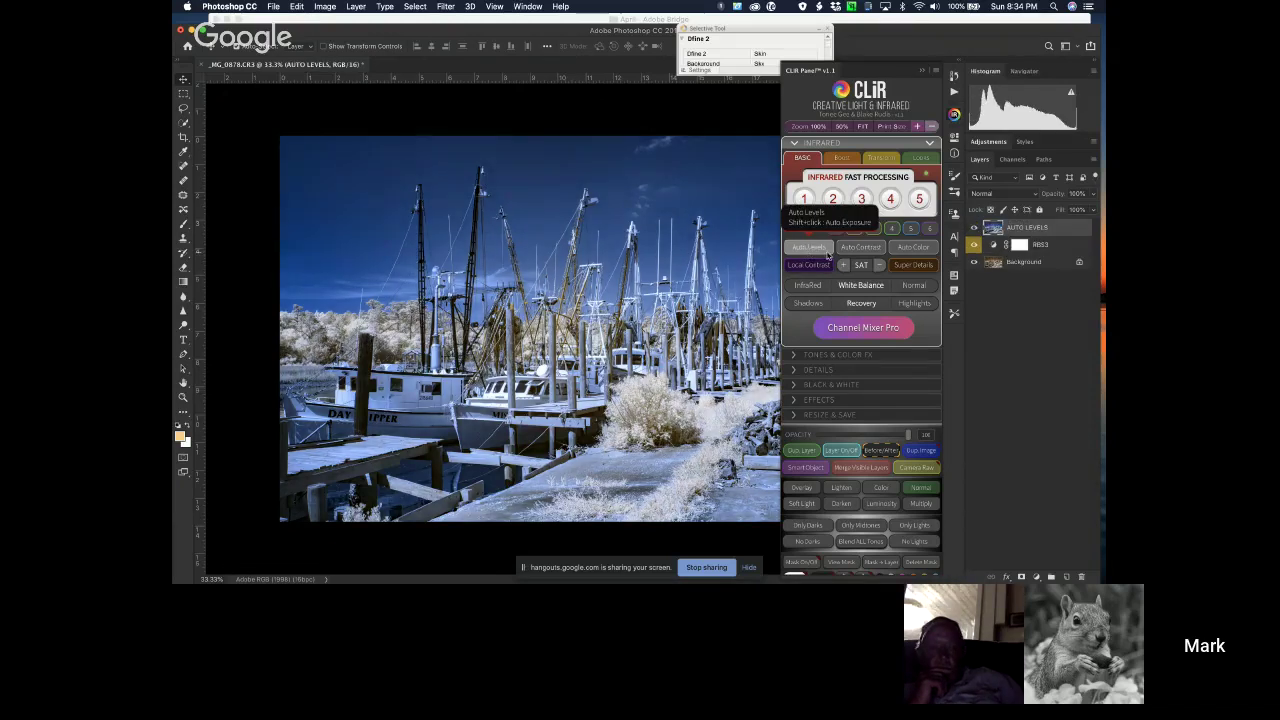
{"action": "left_click", "coordinate": [857, 250]}
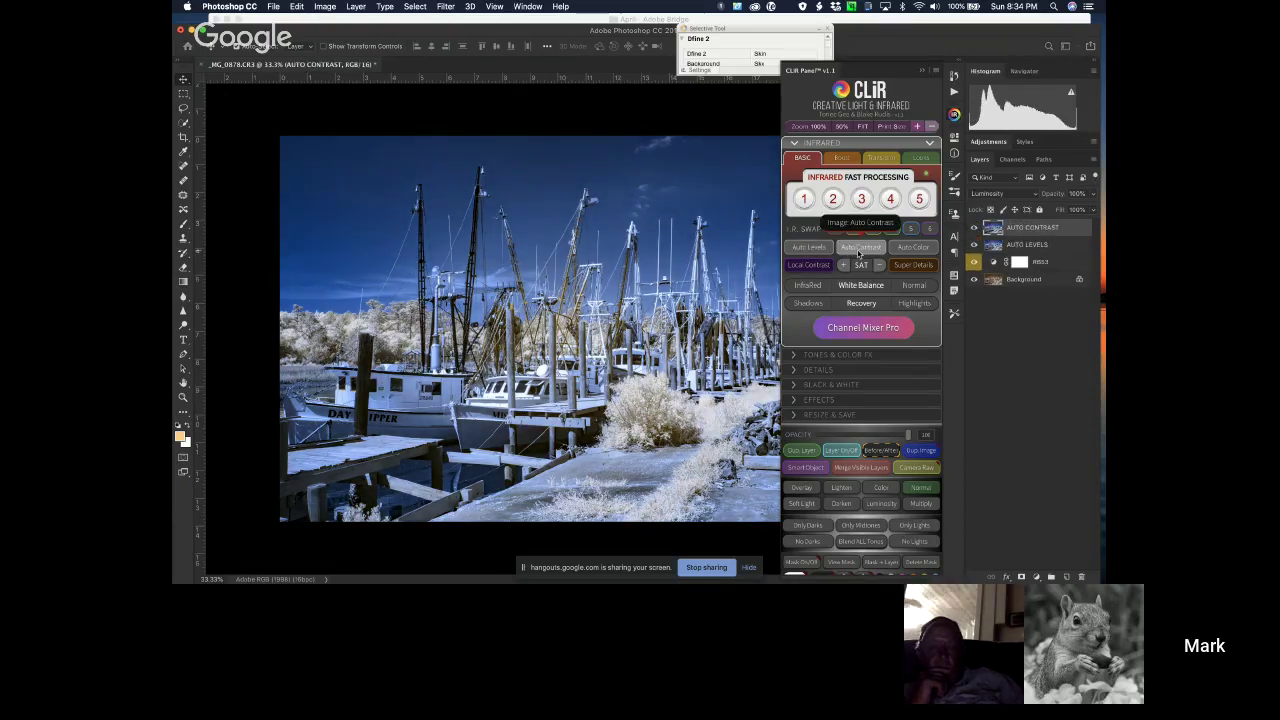
{"action": "left_click", "coordinate": [913, 248]}
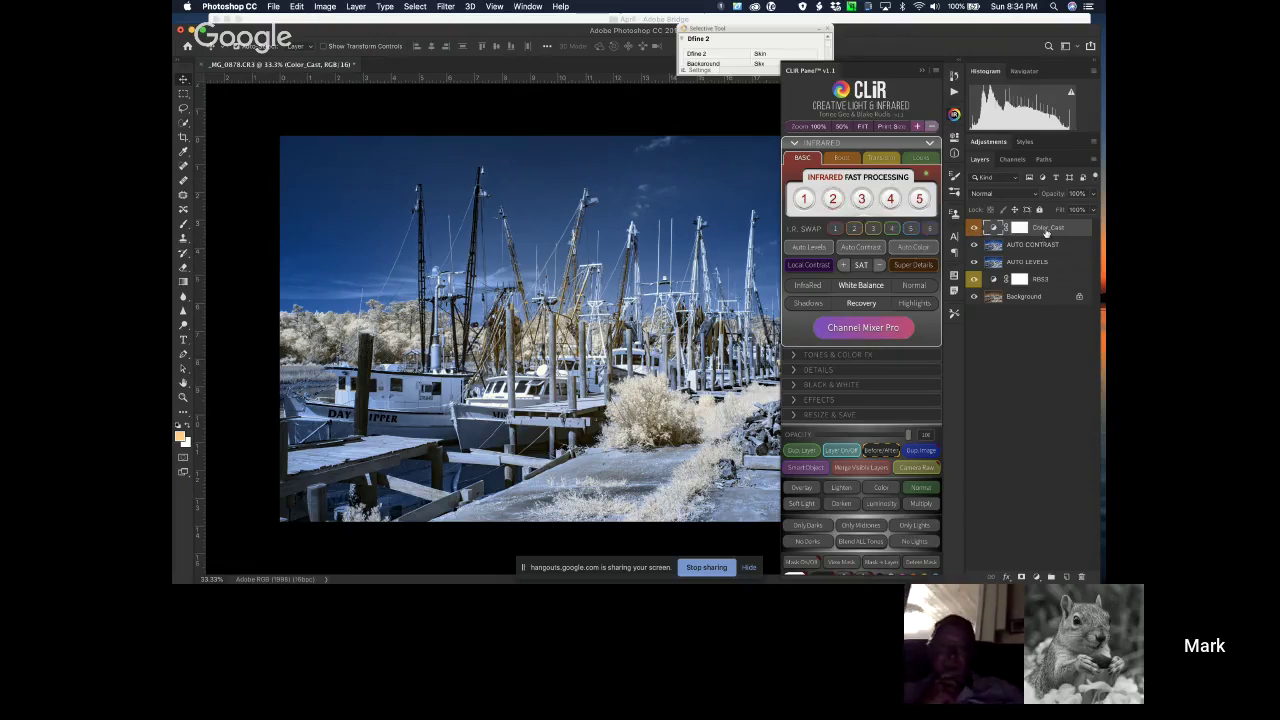
{"action": "key", "text": "BackSpace"}
{"action": "key", "text": "BackSpace"}
{"action": "key", "text": "BackSpace"}
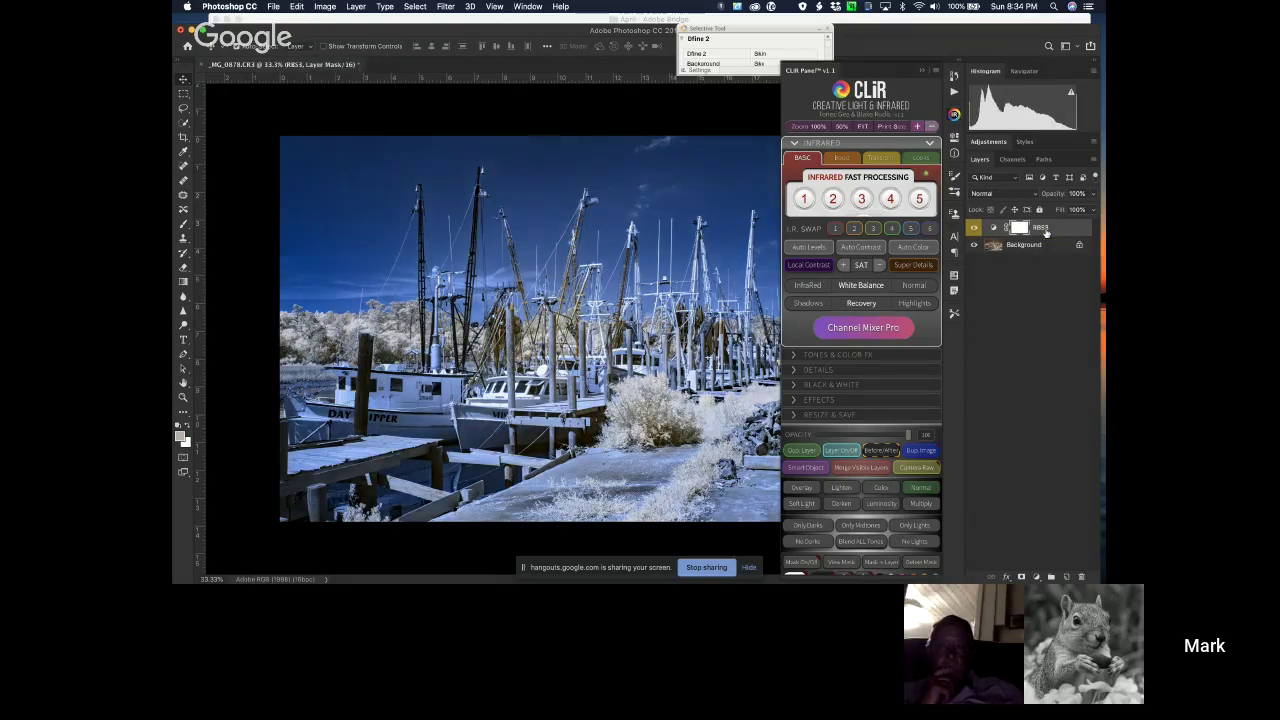
{"action": "key", "text": "BackSpace"}
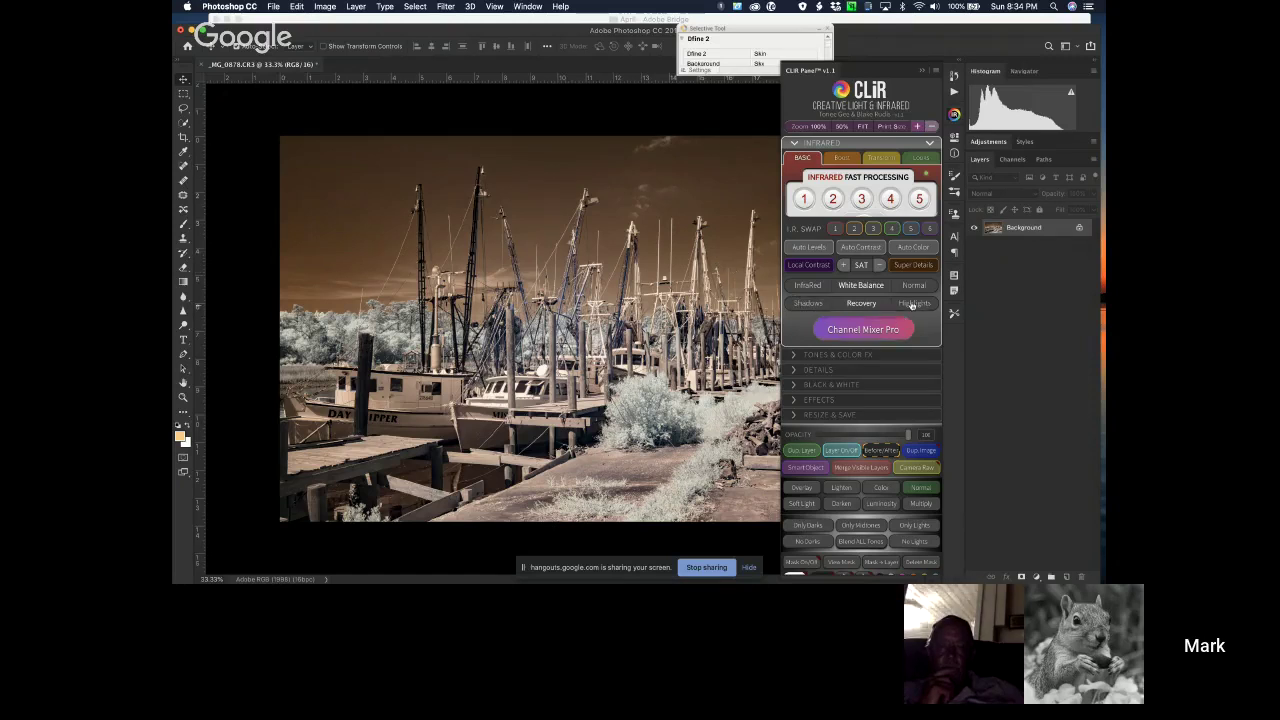
{"action": "left_click", "coordinate": [861, 303]}
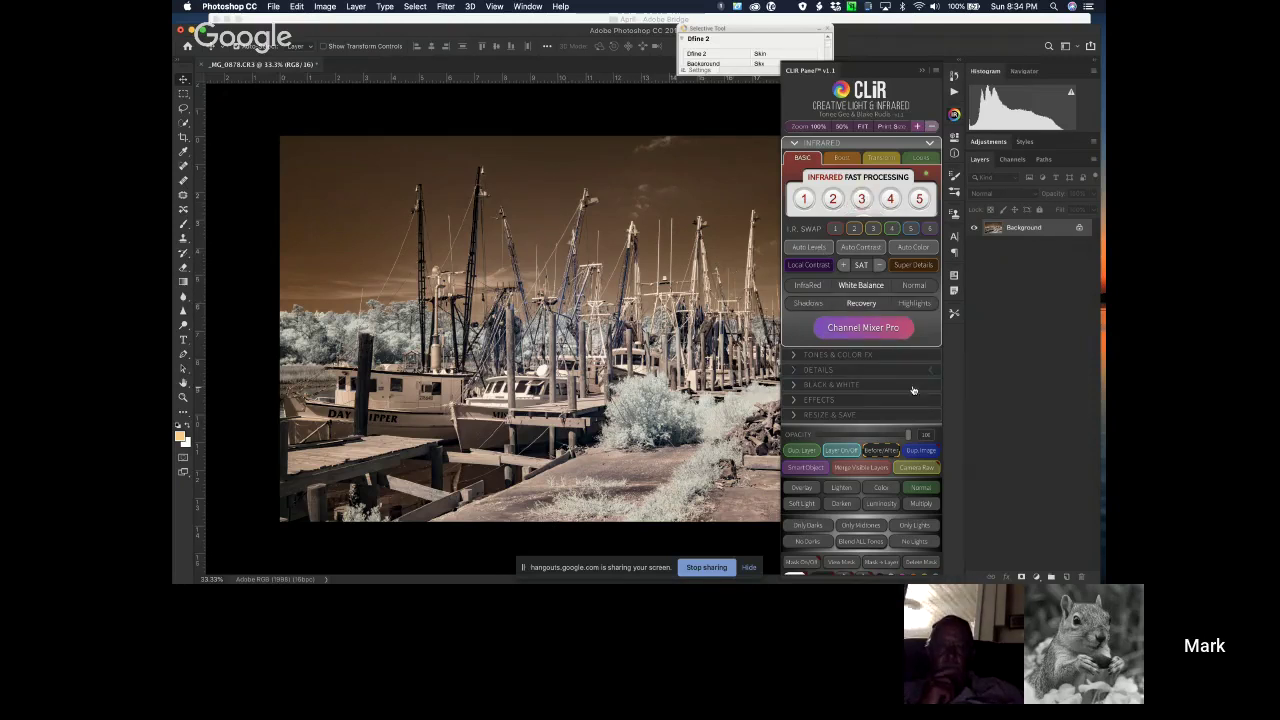
{"action": "left_click", "coordinate": [906, 333]}
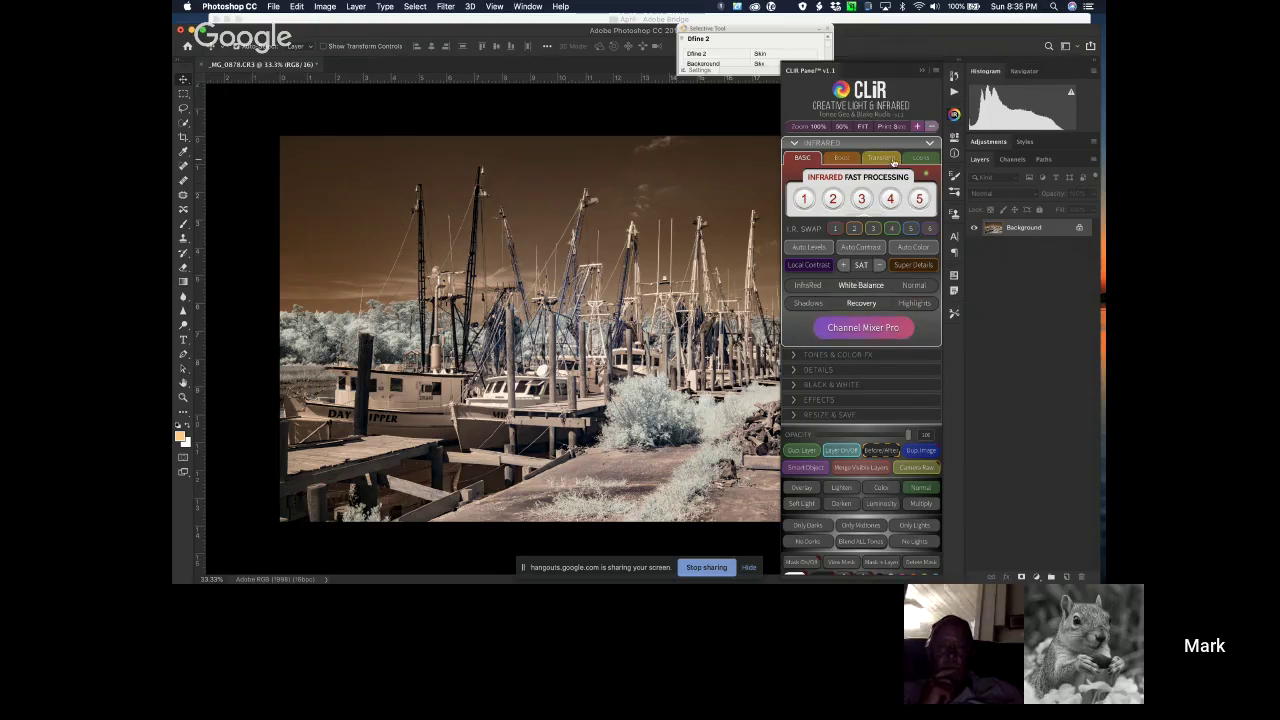
Apply I.R. Swap preset 3 to the photo and open the Color Twister, moving its dialog off the image.
{"action": "left_click", "coordinate": [872, 229]}
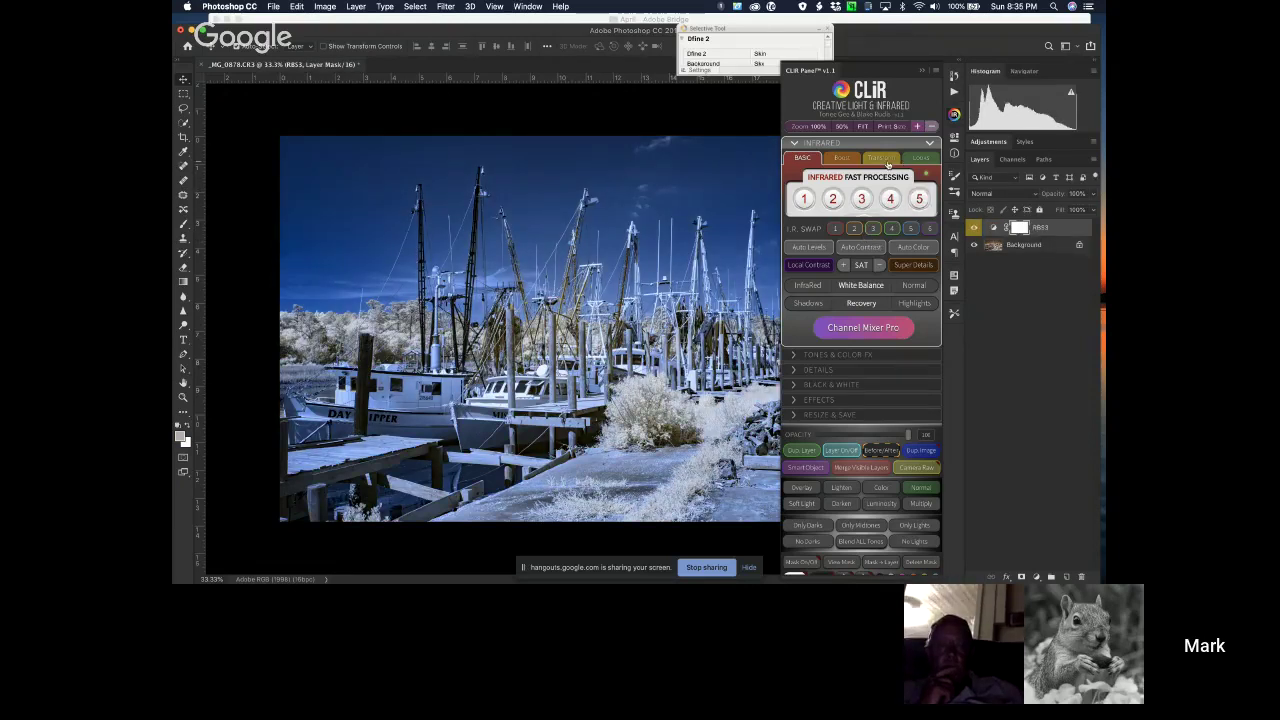
{"action": "left_click", "coordinate": [886, 160]}
{"action": "left_click", "coordinate": [883, 181]}
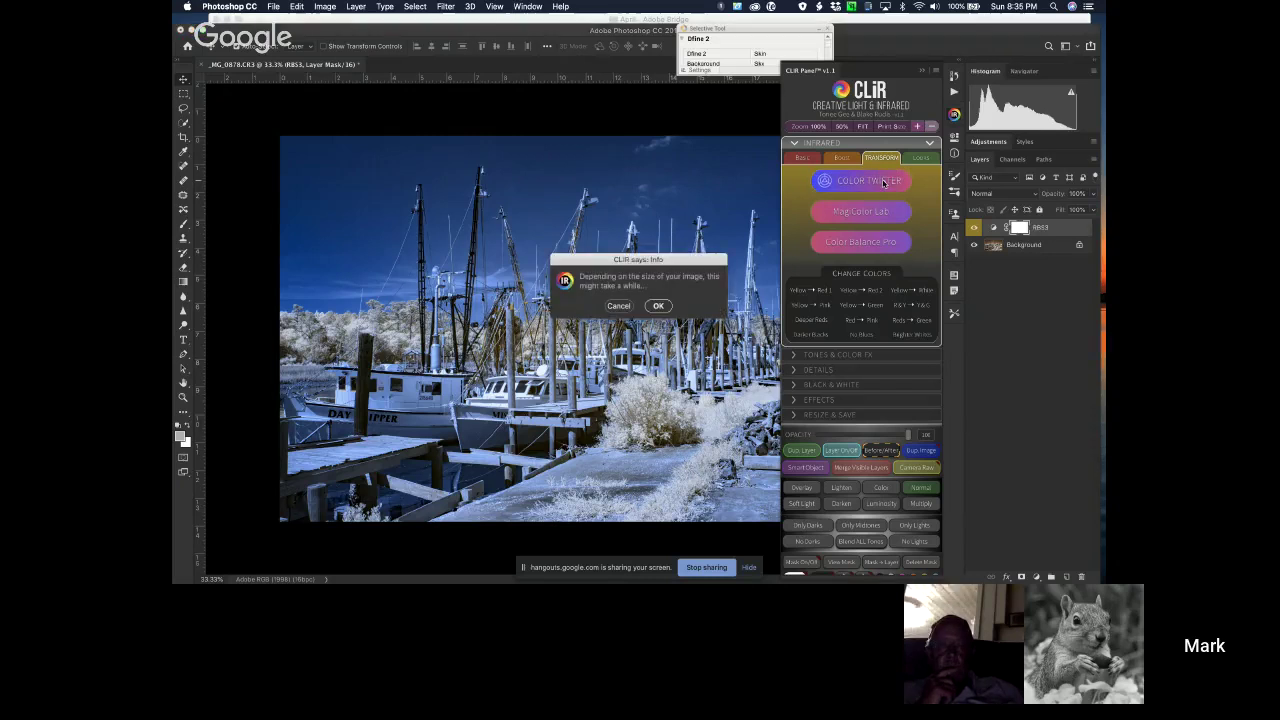
{"action": "left_click", "coordinate": [660, 307]}
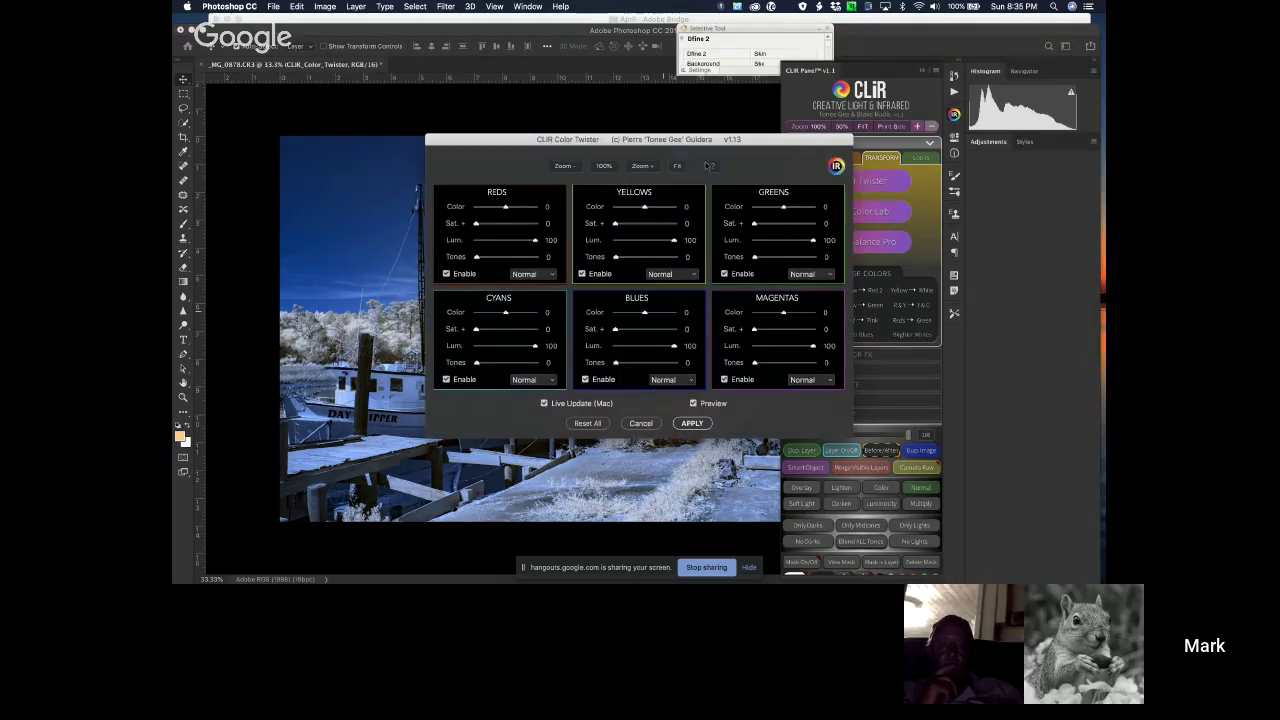
{"action": "left_click_drag", "start_coordinate": [693, 143], "coordinate": [936, 34]}
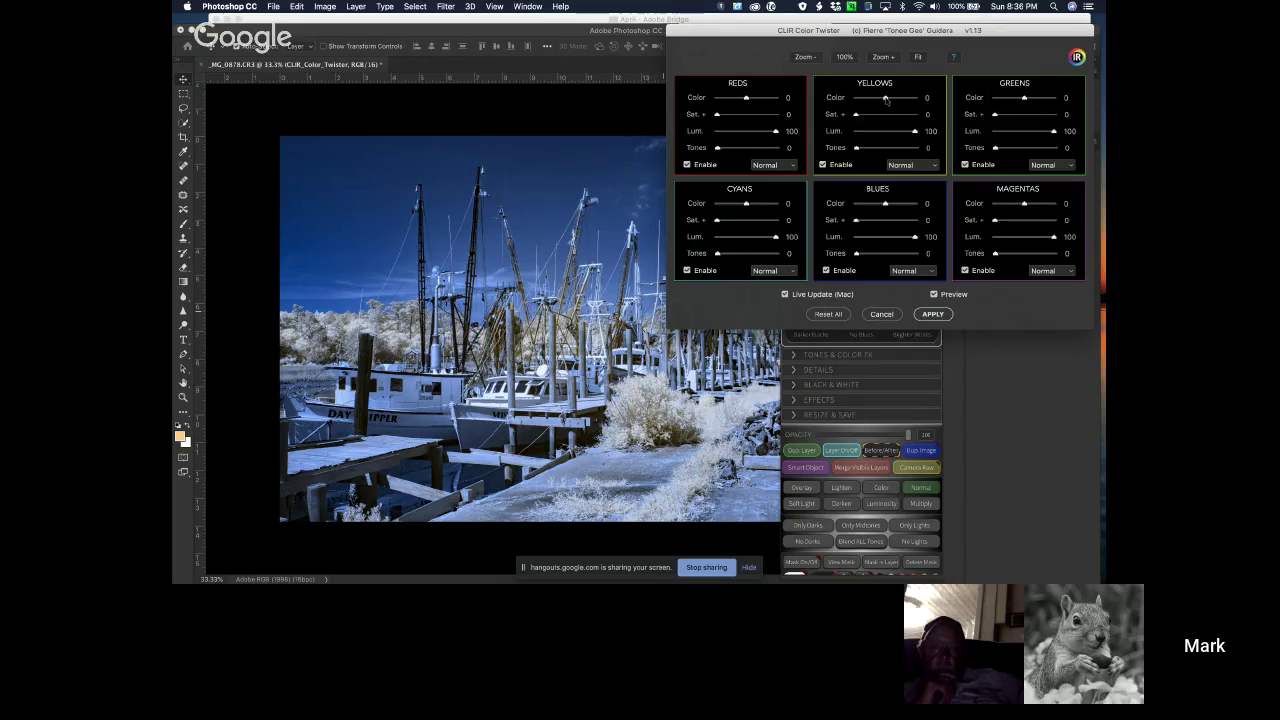
Set the Color Twister's Color values to -2 for Yellows, 5 for Reds, -8 for Magentas and 15 for Greens.
{"action": "mouse_move", "coordinate": [885, 100]}
{"action": "left_mouse_down"}
{"action": "mouse_move", "coordinate": [916, 100]}
{"action": "mouse_move", "coordinate": [858, 100]}
{"action": "mouse_move", "coordinate": [888, 101]}
{"action": "left_mouse_up"}
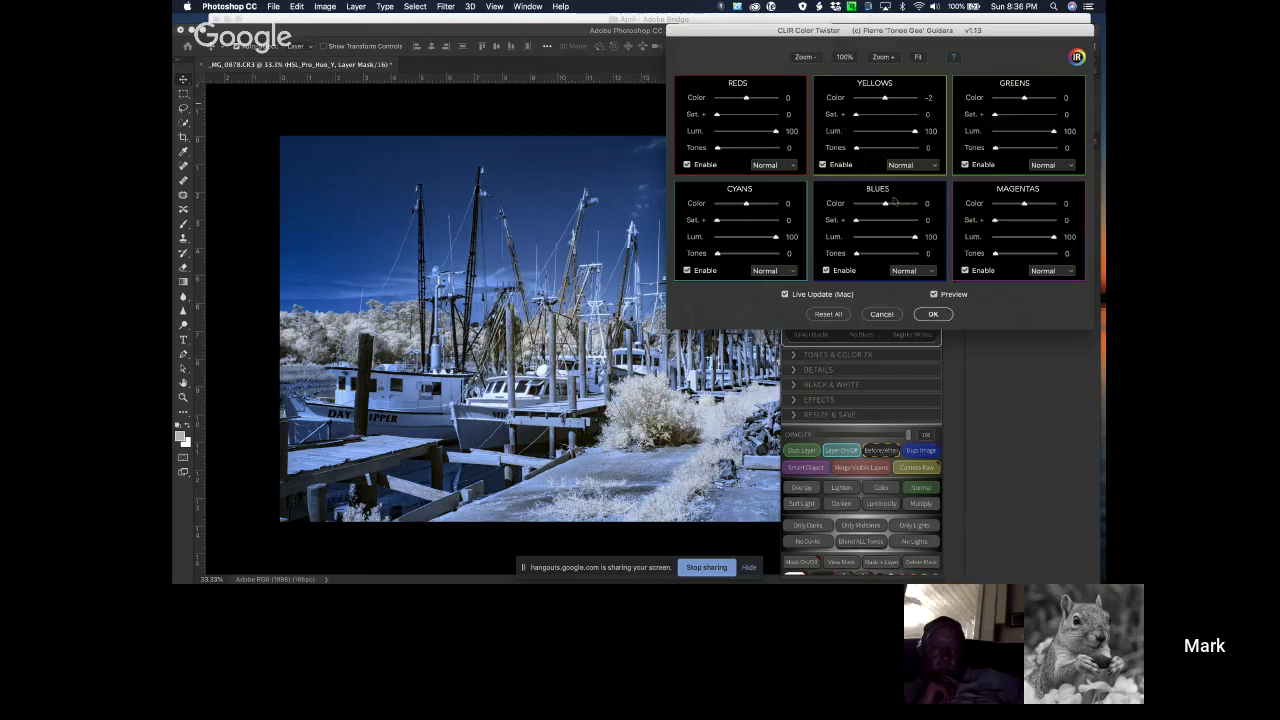
{"action": "left_click_drag", "start_coordinate": [746, 100], "coordinate": [713, 103]}
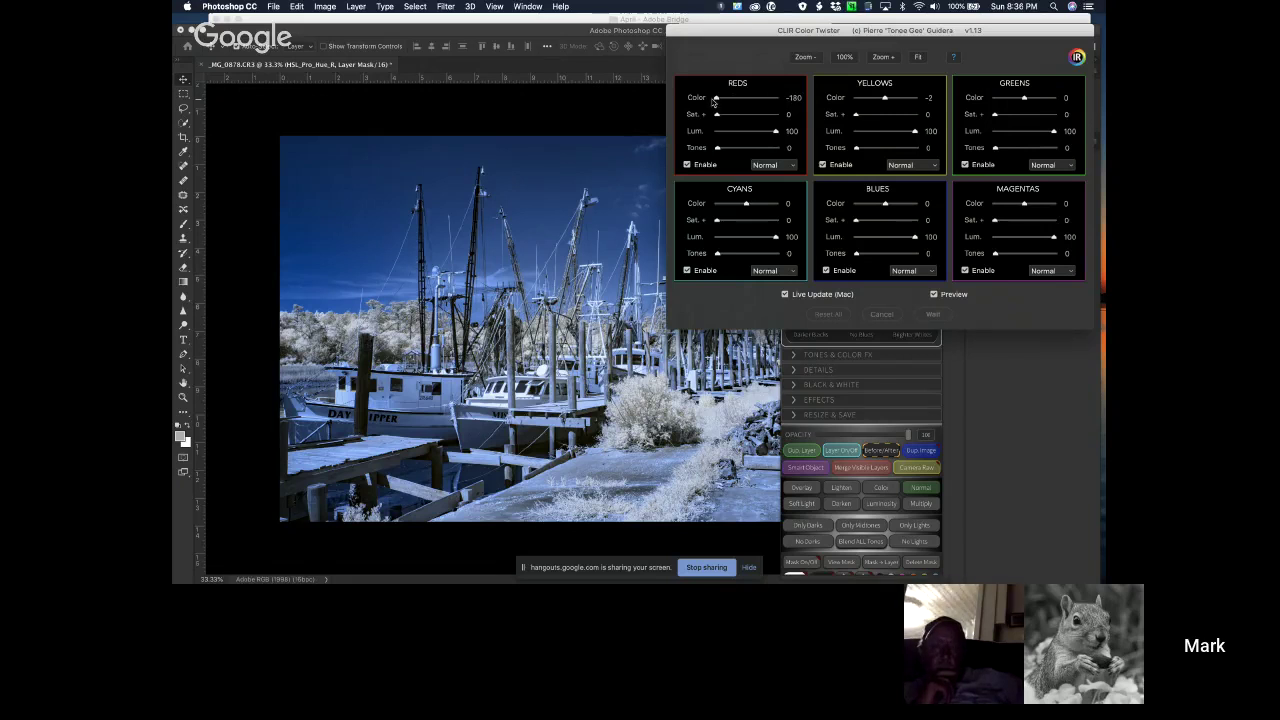
{"action": "left_click_drag", "start_coordinate": [715, 101], "coordinate": [748, 102]}
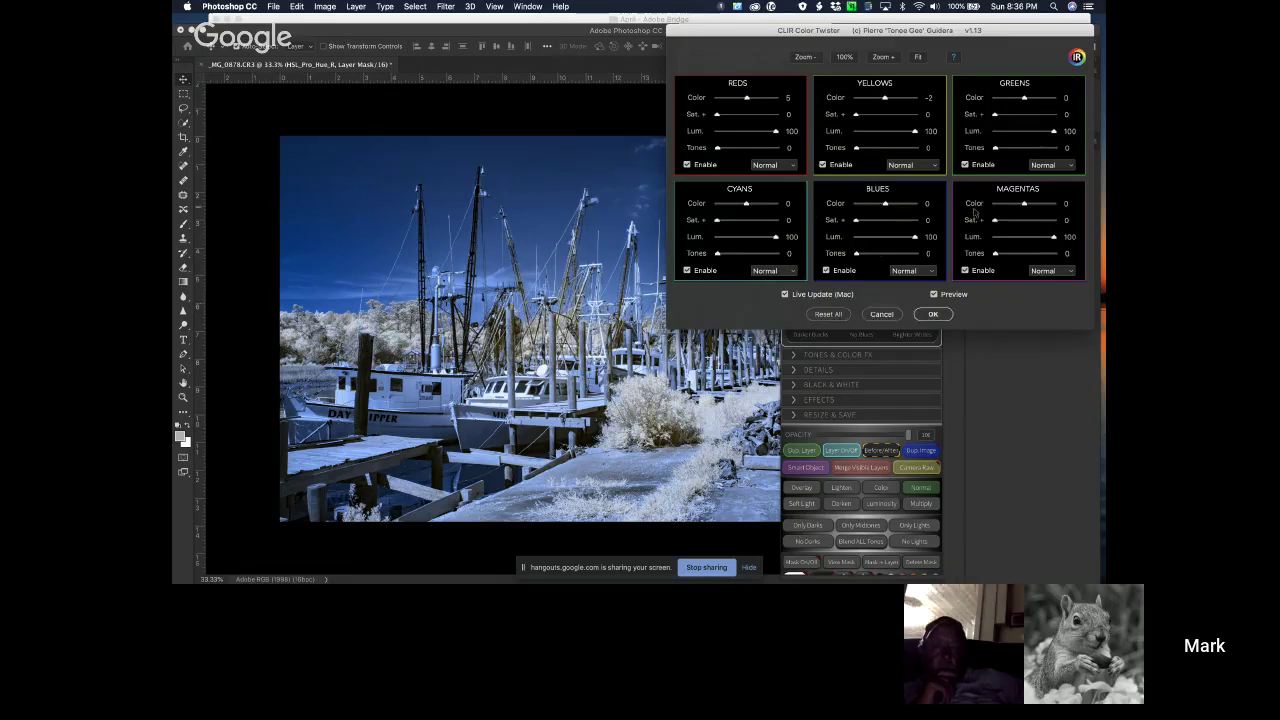
{"action": "mouse_move", "coordinate": [1024, 205]}
{"action": "left_mouse_down"}
{"action": "mouse_move", "coordinate": [1056, 206]}
{"action": "mouse_move", "coordinate": [956, 211]}
{"action": "mouse_move", "coordinate": [1022, 206]}
{"action": "left_mouse_up"}
{"action": "mouse_move", "coordinate": [1024, 98]}
{"action": "left_mouse_down"}
{"action": "mouse_move", "coordinate": [1053, 100]}
{"action": "mouse_move", "coordinate": [1000, 101]}
{"action": "mouse_move", "coordinate": [1027, 102]}
{"action": "left_mouse_up"}
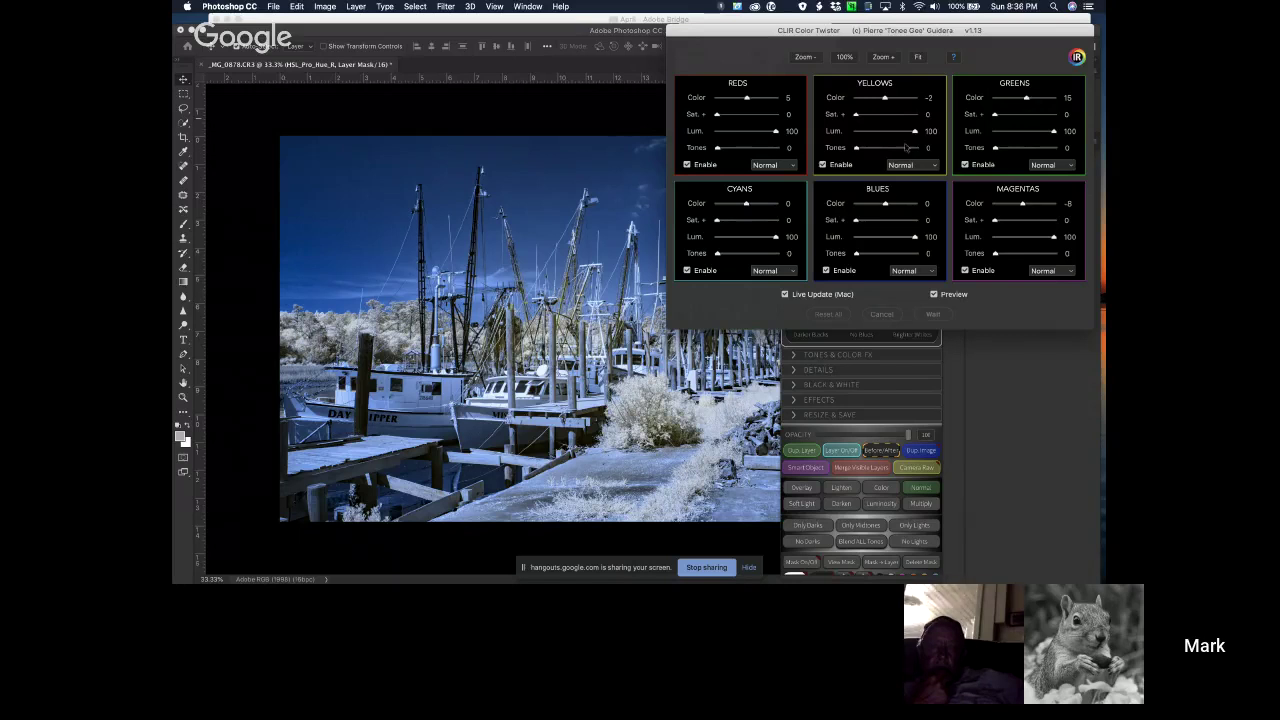
Try extreme Color shifts on Cyans and Yellows, settling on 5 for Cyans and -5 for Yellows, with Tones at 100 for both.
{"action": "left_click_drag", "start_coordinate": [746, 205], "coordinate": [774, 205]}
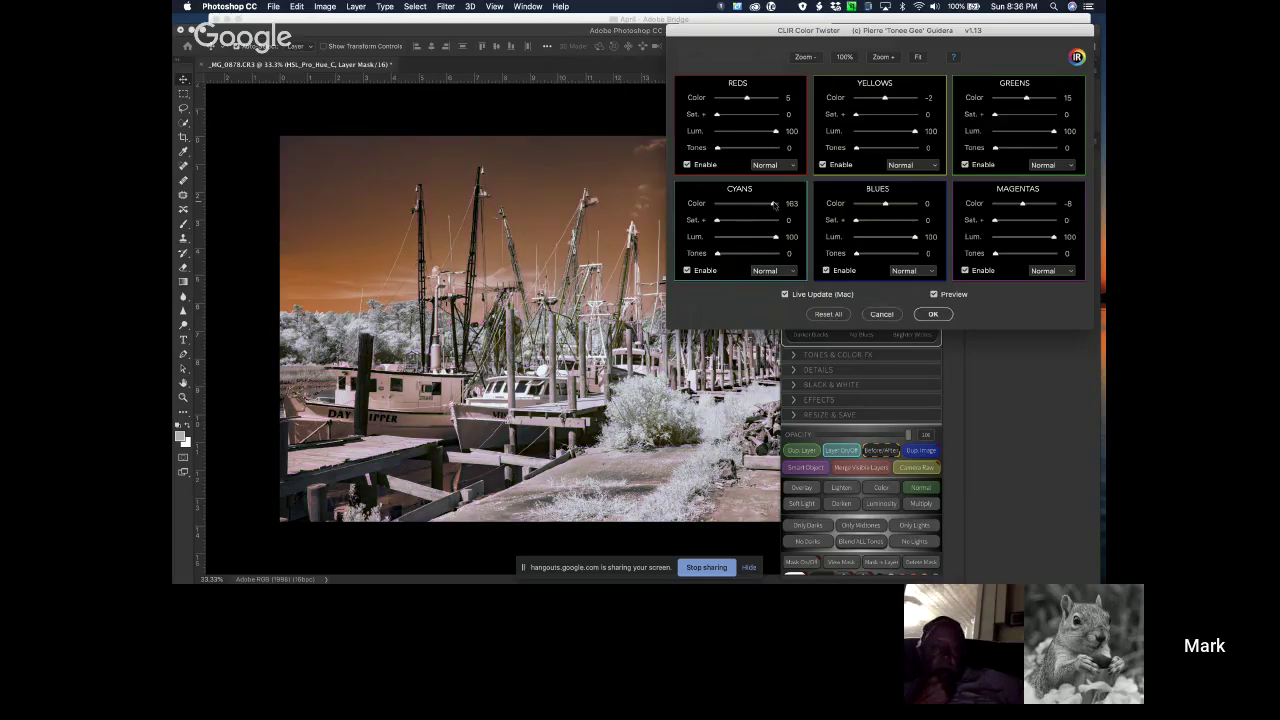
{"action": "left_click_drag", "start_coordinate": [774, 205], "coordinate": [748, 206]}
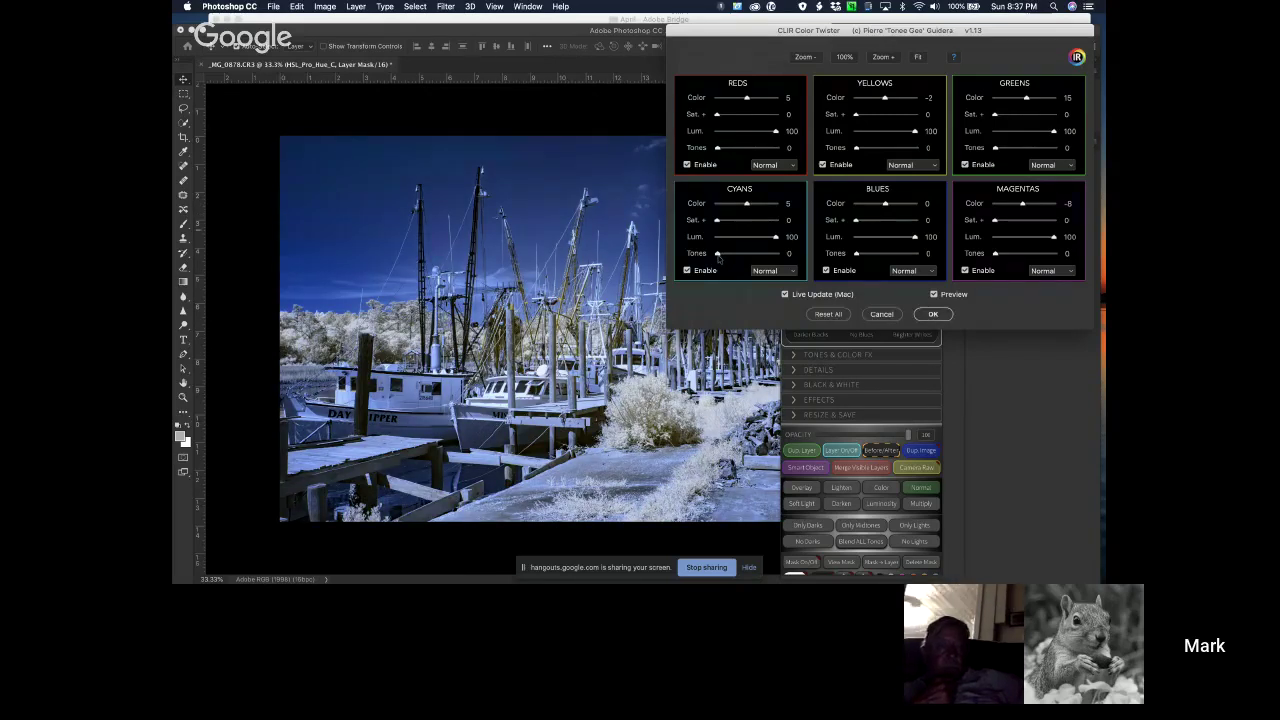
{"action": "left_click_drag", "start_coordinate": [718, 255], "coordinate": [792, 260]}
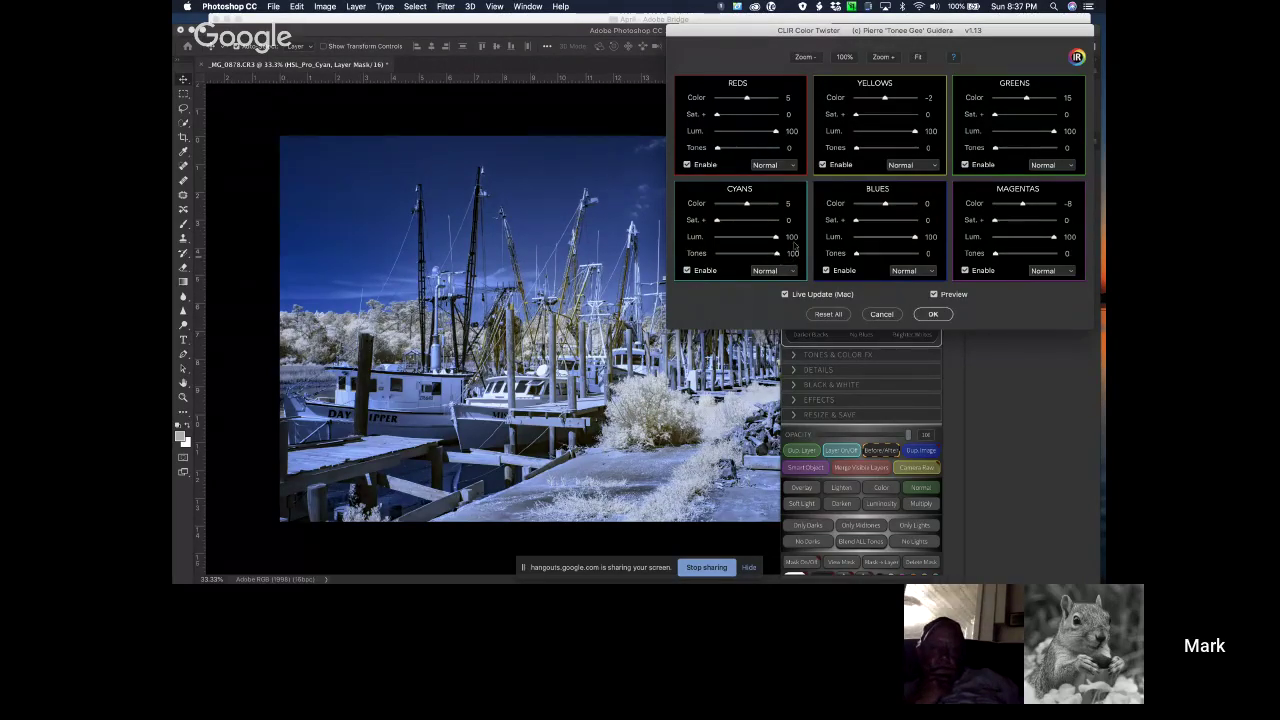
{"action": "left_click_drag", "start_coordinate": [856, 150], "coordinate": [855, 103]}
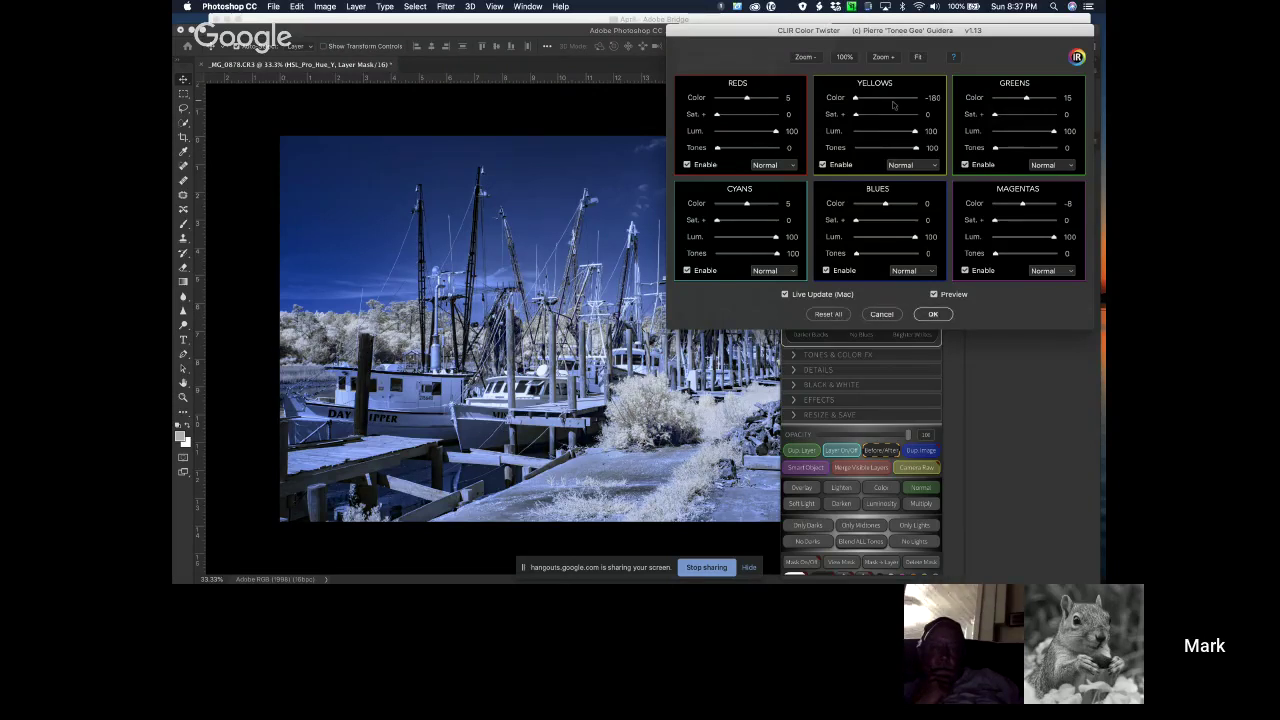
{"action": "left_click_drag", "start_coordinate": [856, 101], "coordinate": [884, 100]}
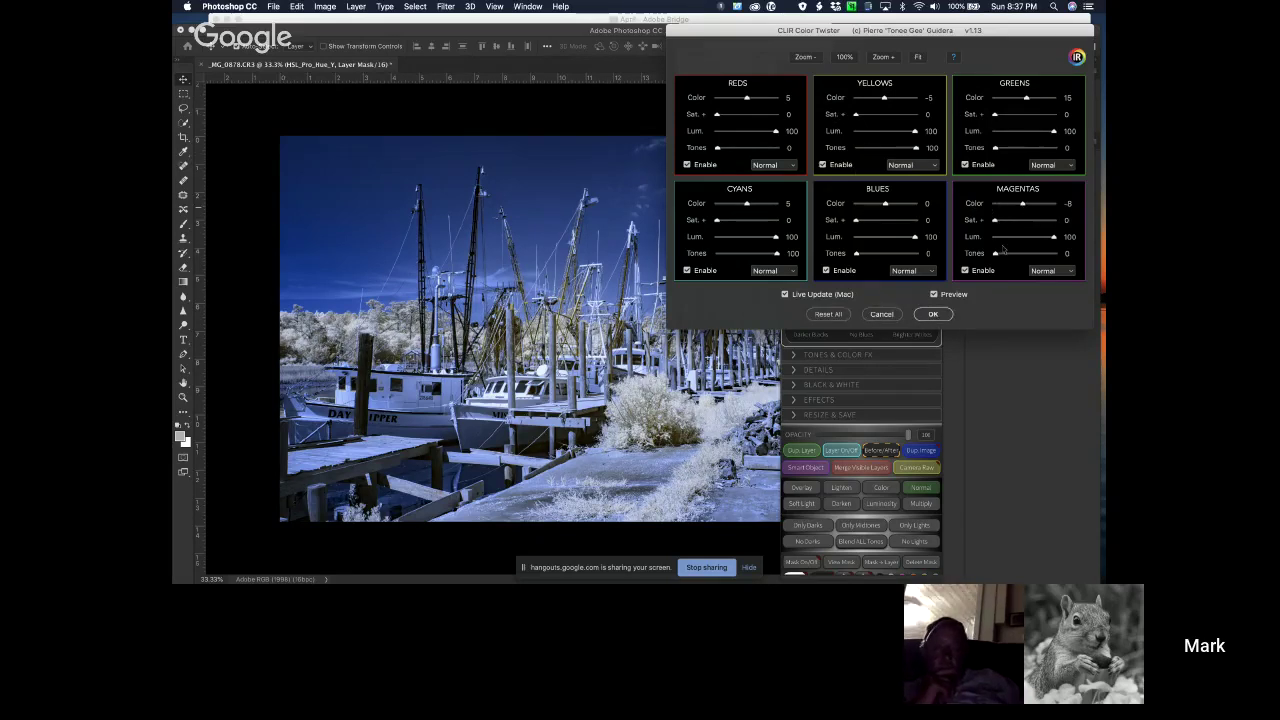
Set the Magentas Tones to 100 and Color to -15, and accept the Color Twister adjustments.
{"action": "left_click_drag", "start_coordinate": [995, 255], "coordinate": [1058, 254]}
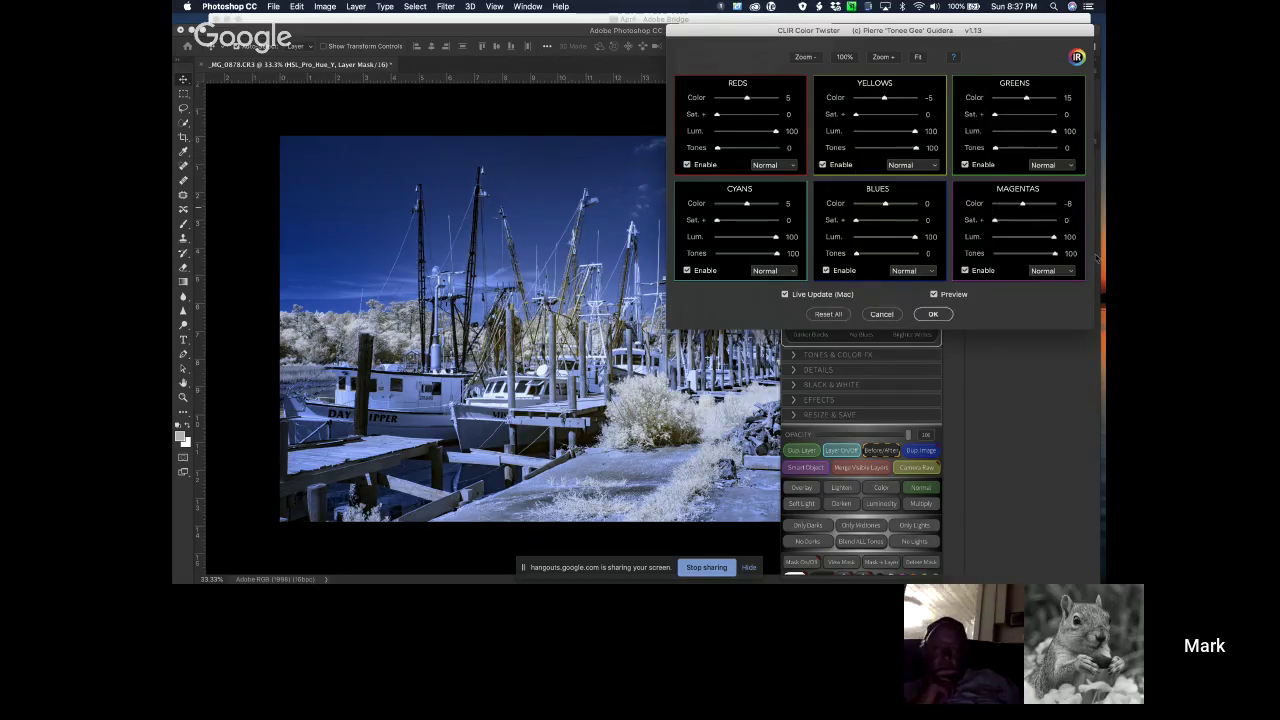
{"action": "left_click_drag", "start_coordinate": [1022, 205], "coordinate": [979, 210]}
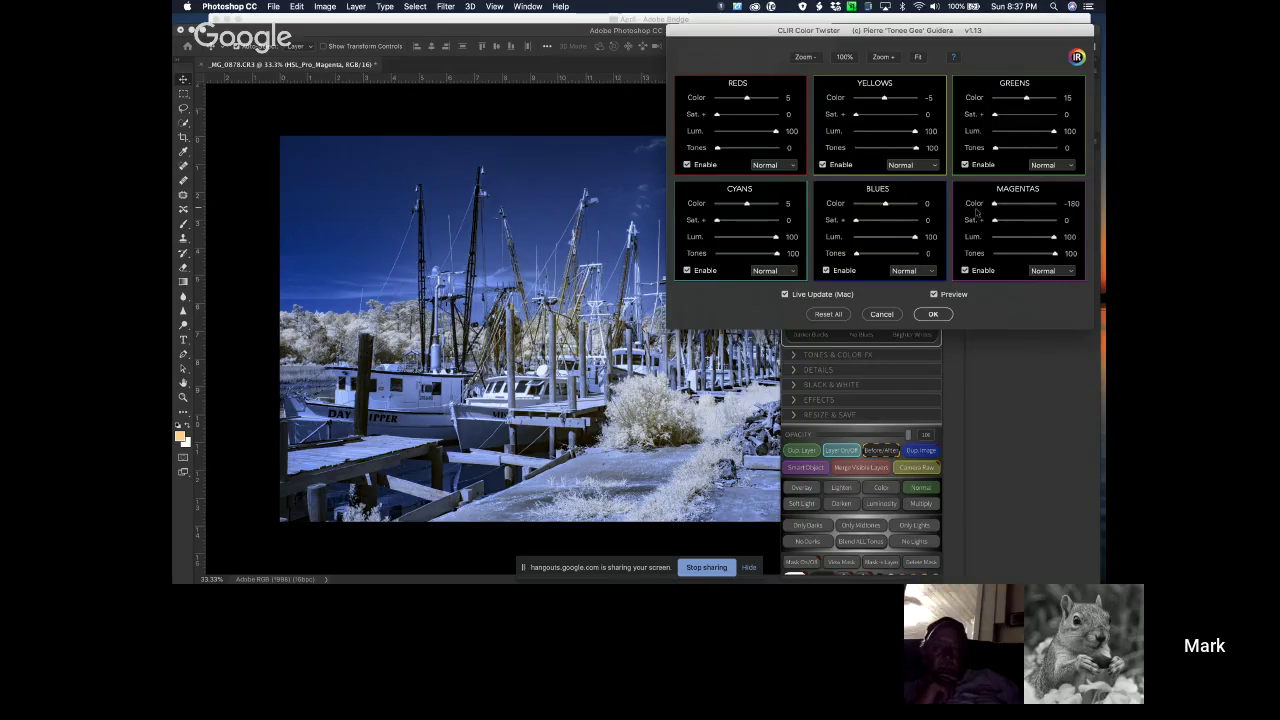
{"action": "left_click_drag", "start_coordinate": [995, 205], "coordinate": [1022, 209]}
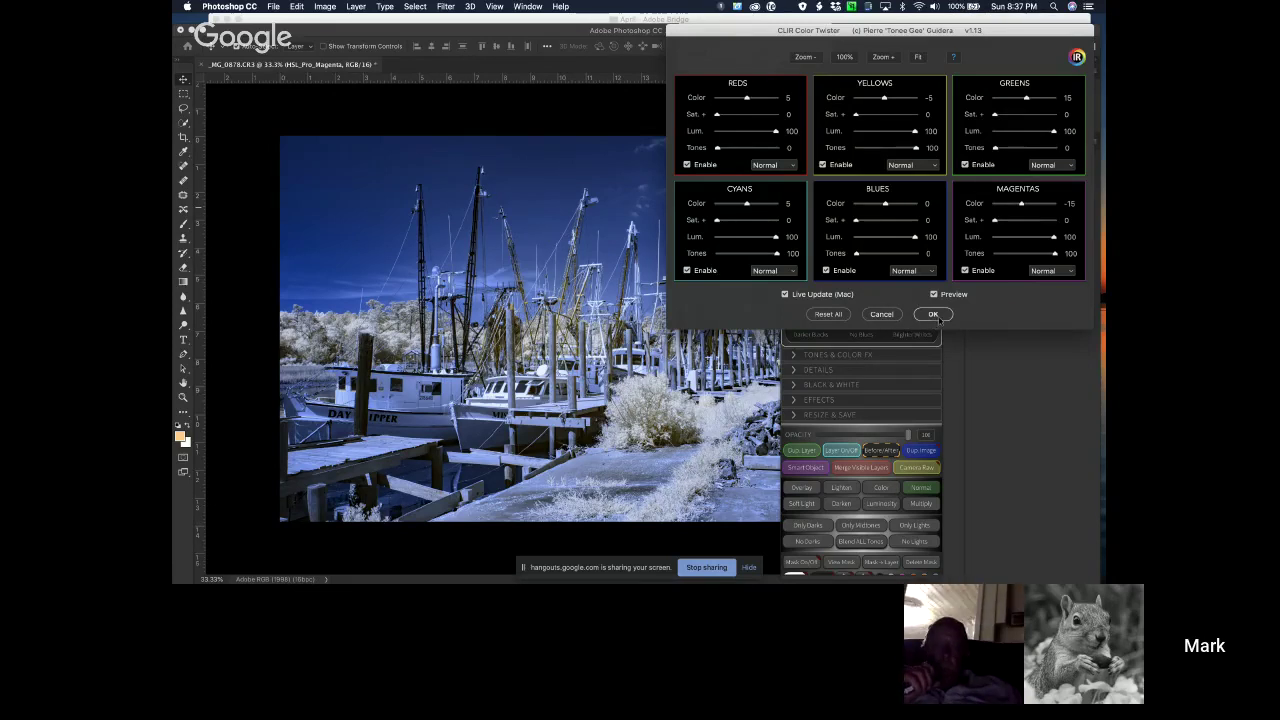
{"action": "left_click", "coordinate": [935, 314]}
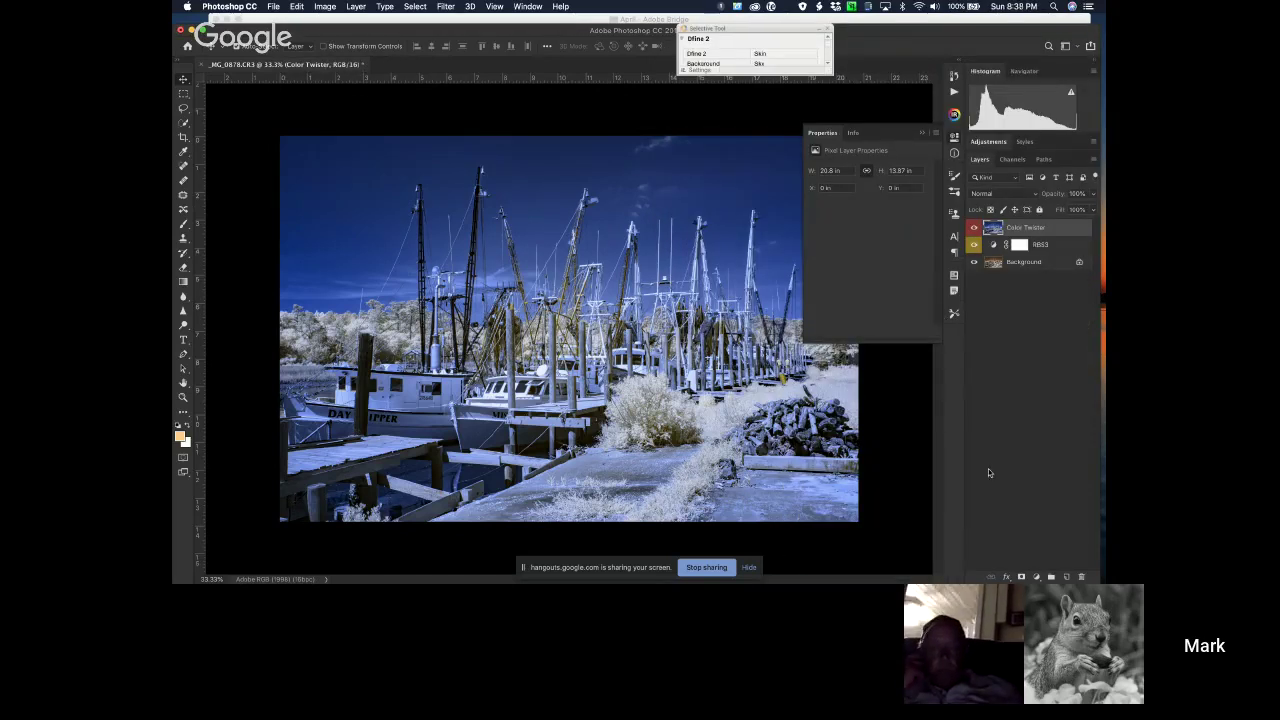
Add a layer mask to the Color Twister layer and invert it to black.
{"action": "left_click", "coordinate": [1021, 577]}
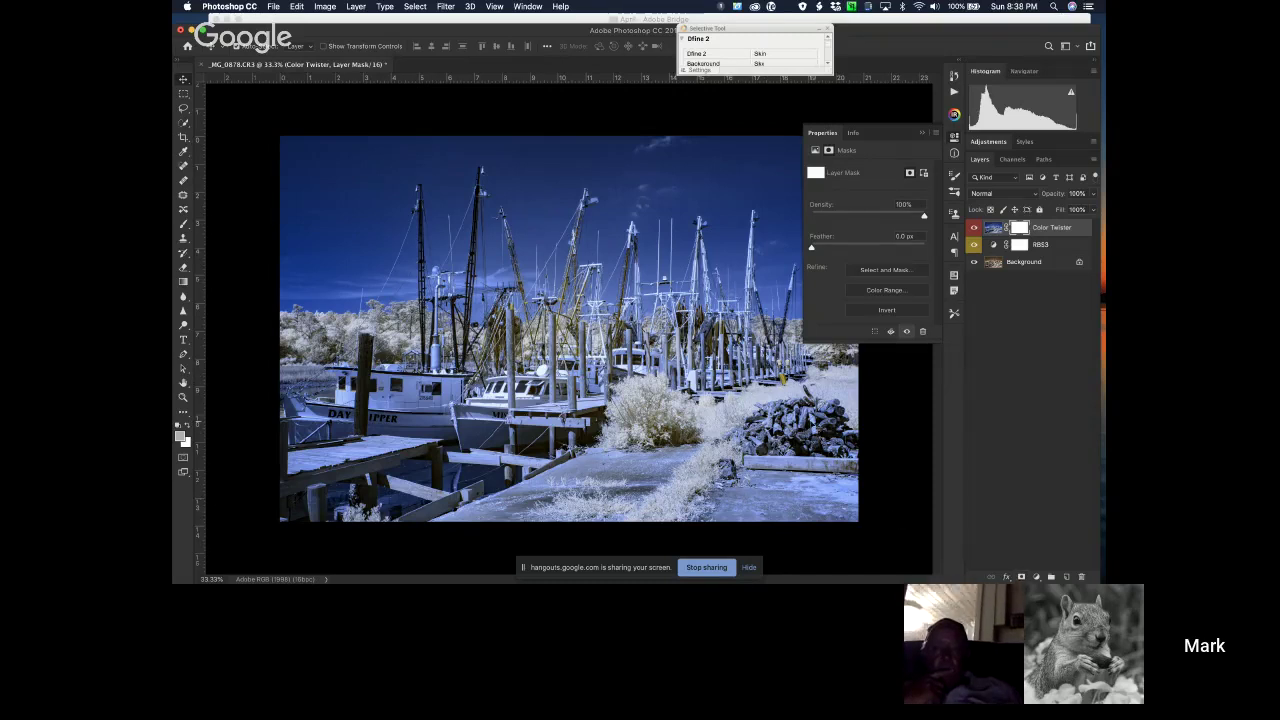
{"action": "left_click", "coordinate": [954, 114]}
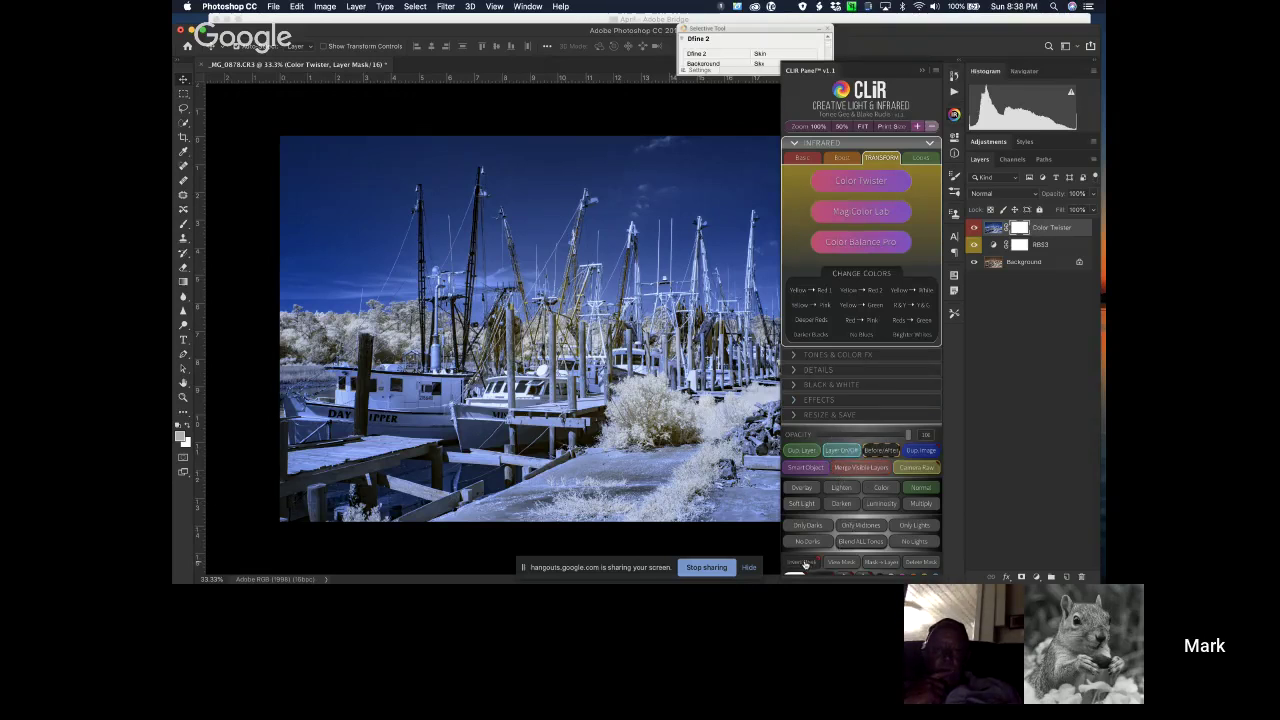
{"action": "left_click", "coordinate": [805, 563]}
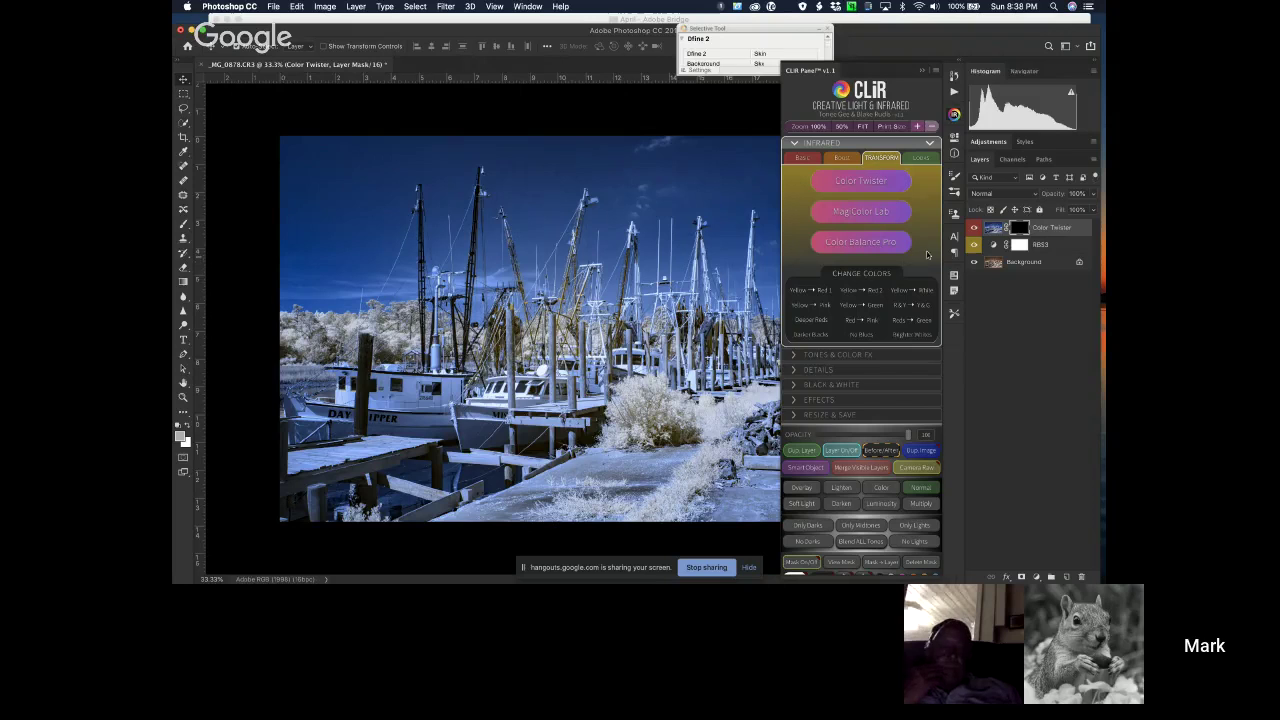
Choose the Soft Round Pressure Opacity brush from the General Brushes and close the brush presets.
{"action": "left_click", "coordinate": [955, 191]}
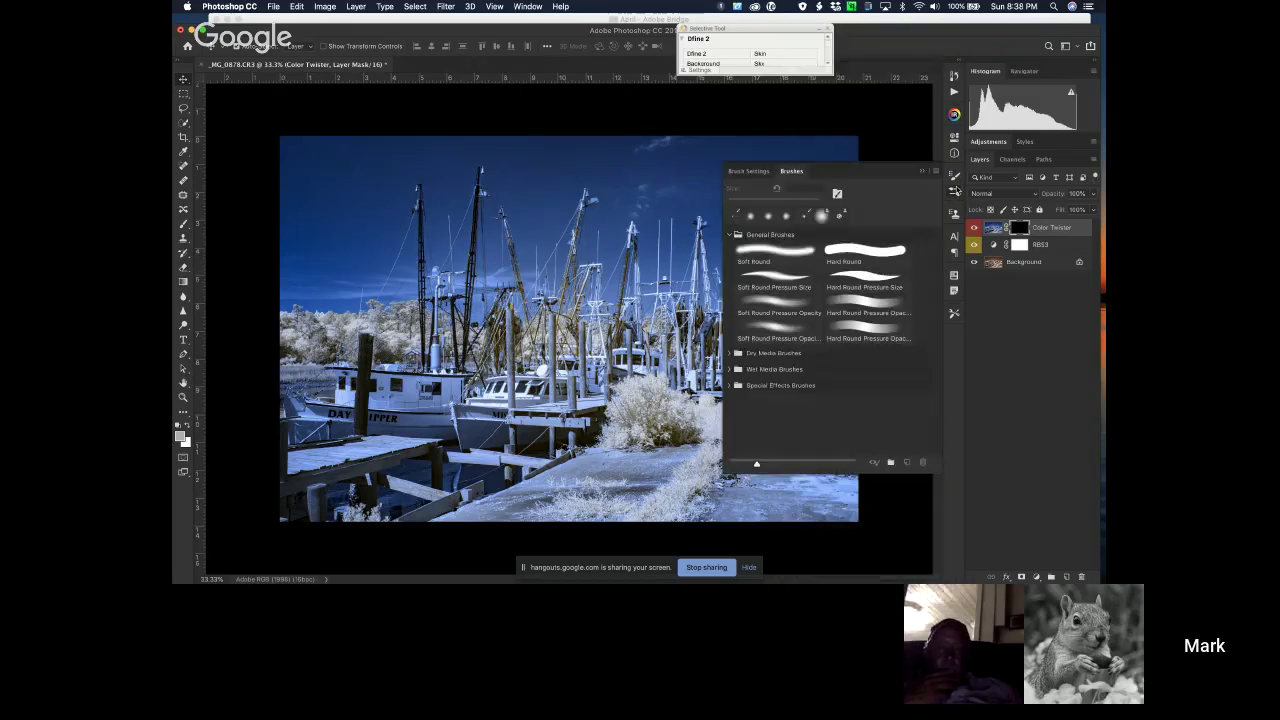
{"action": "left_click", "coordinate": [777, 305]}
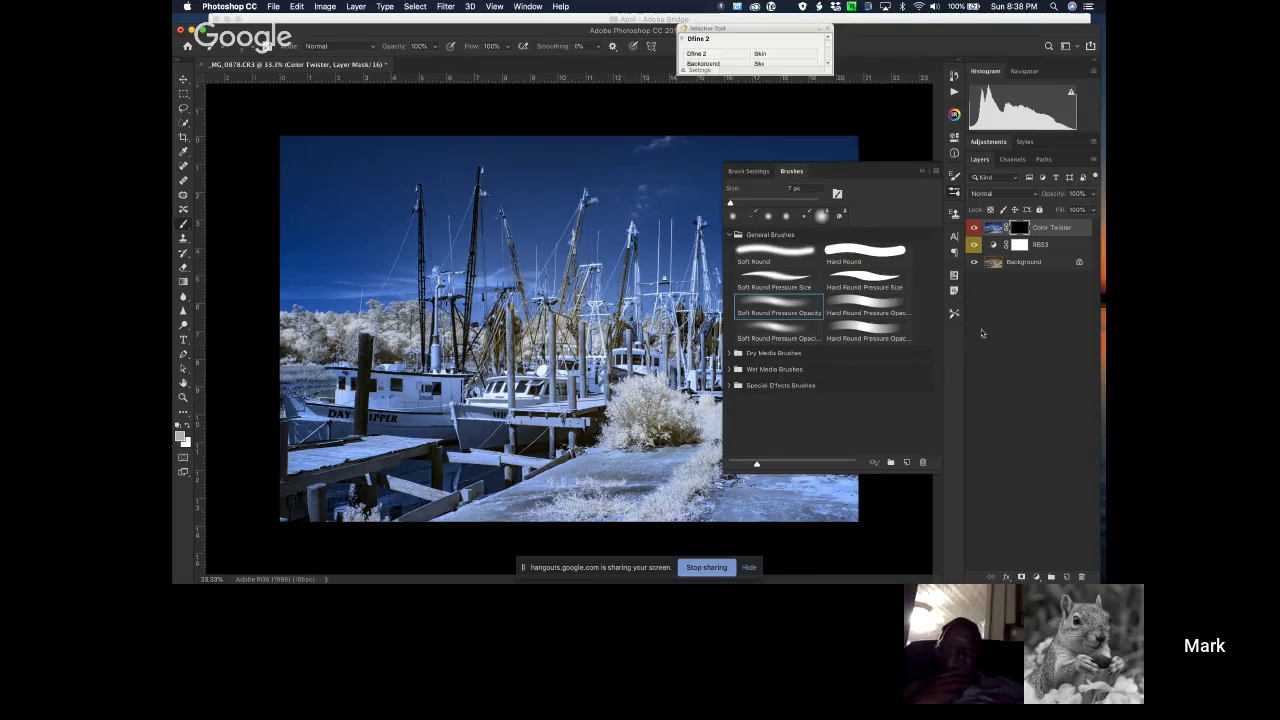
{"action": "left_click", "coordinate": [923, 173]}
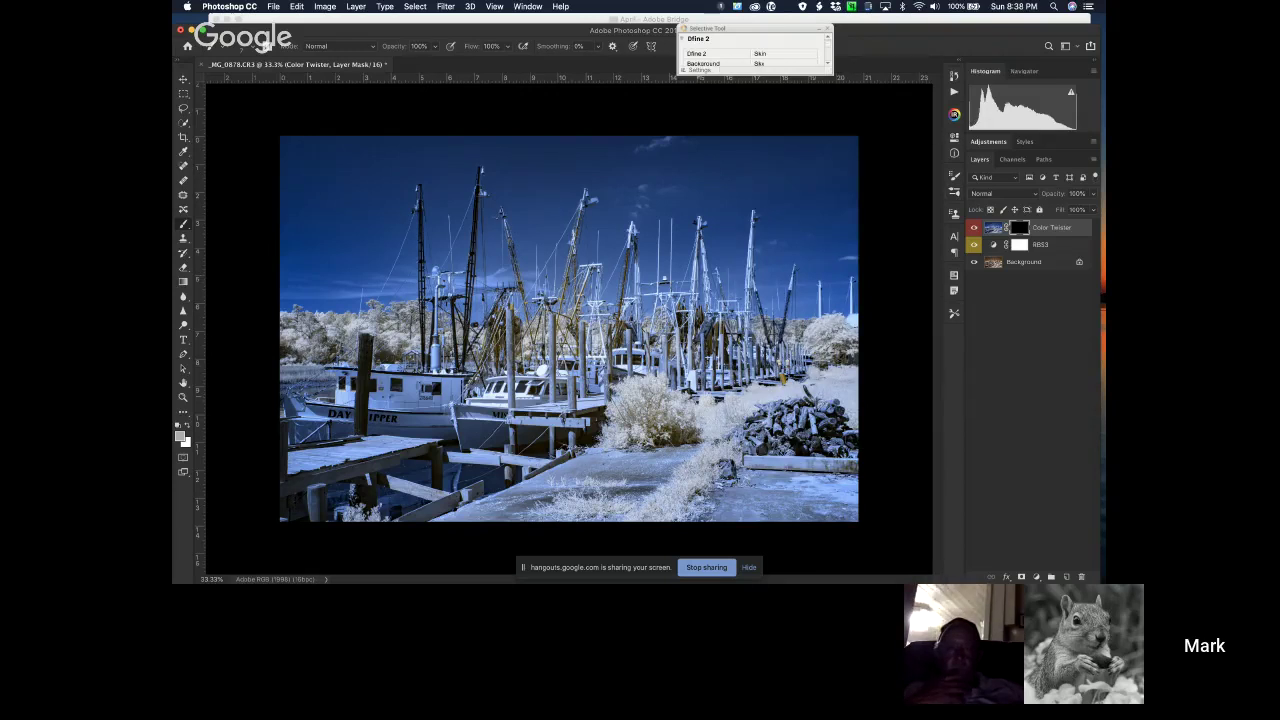
Show the CLiR Panel, fold away its Infrared section to view the mask and brush controls, and hide the panel.
{"action": "left_click", "coordinate": [954, 117]}
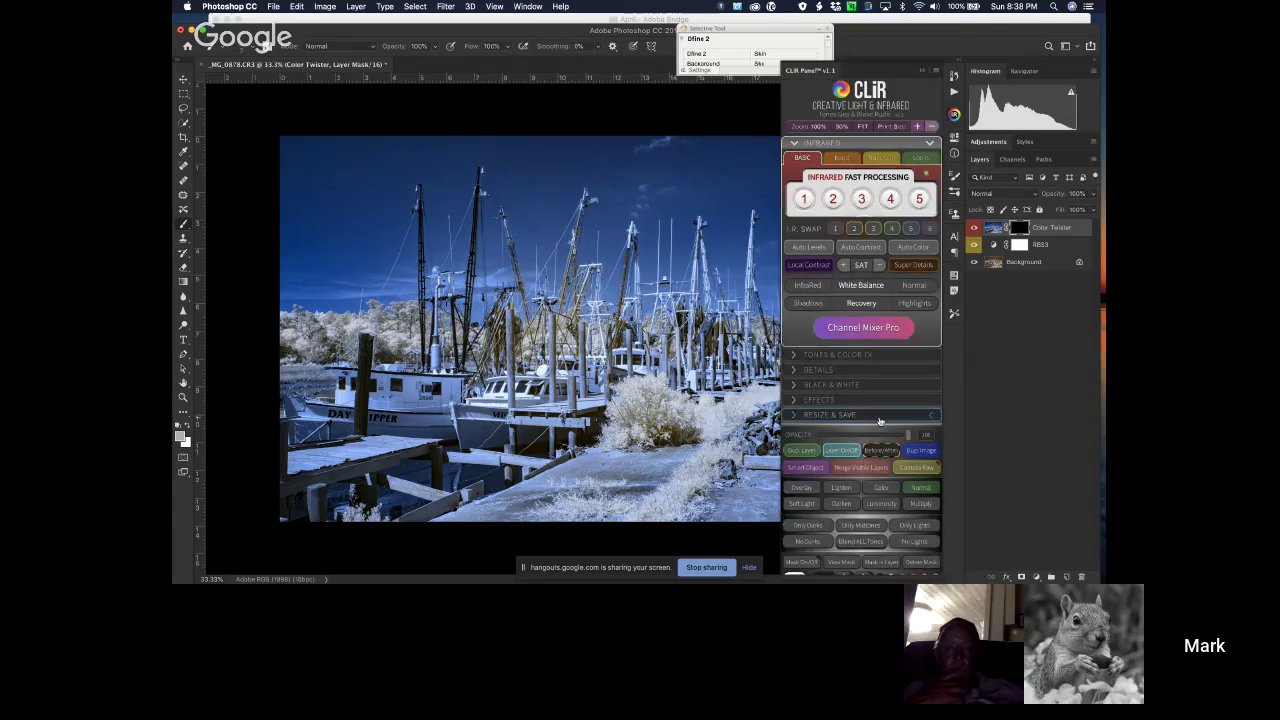
{"action": "left_click", "coordinate": [931, 144]}
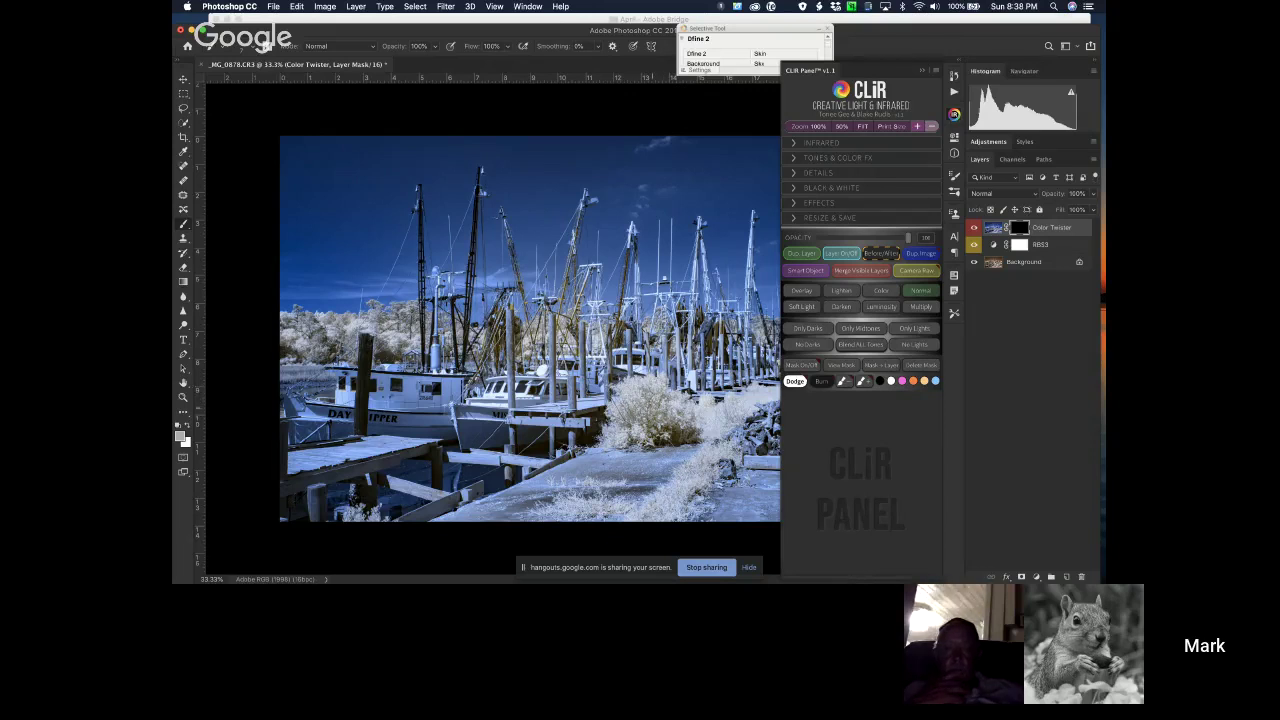
{"action": "left_click", "coordinate": [922, 71]}
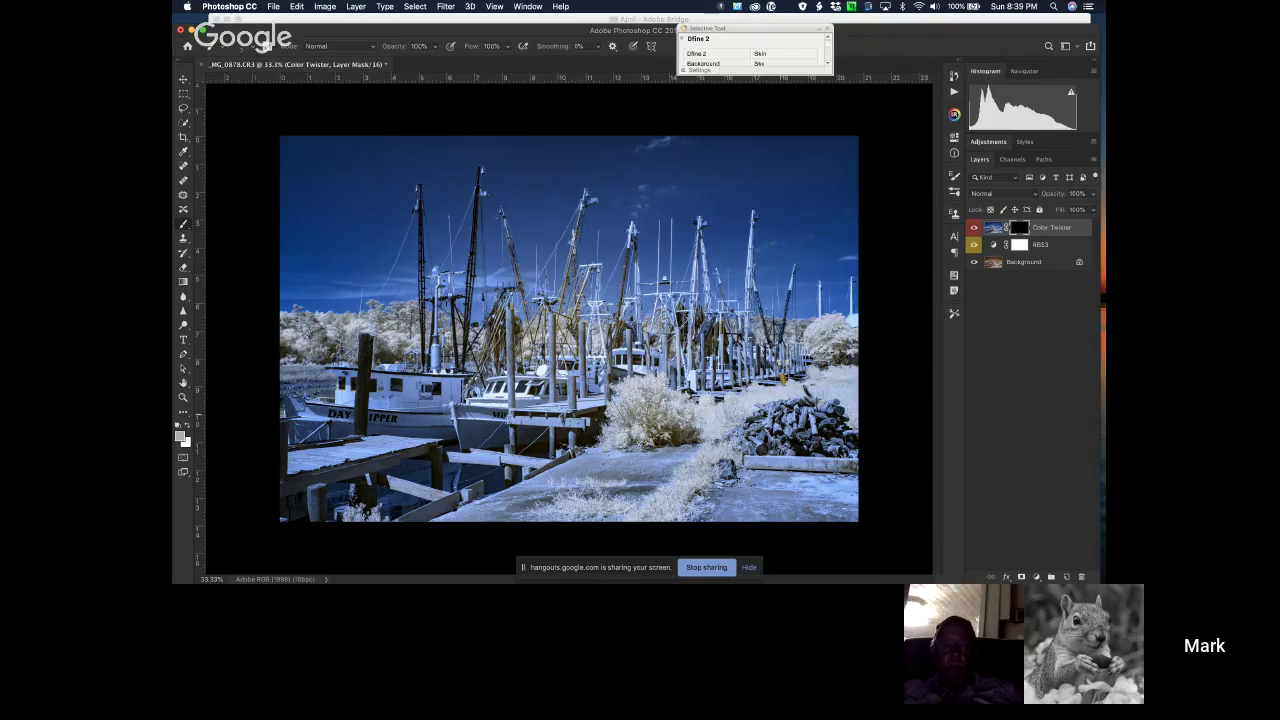
Delete the Color Twister layer and the channel swap adjustment layer, and close the harbour photo without saving.
{"action": "left_click", "coordinate": [996, 229]}
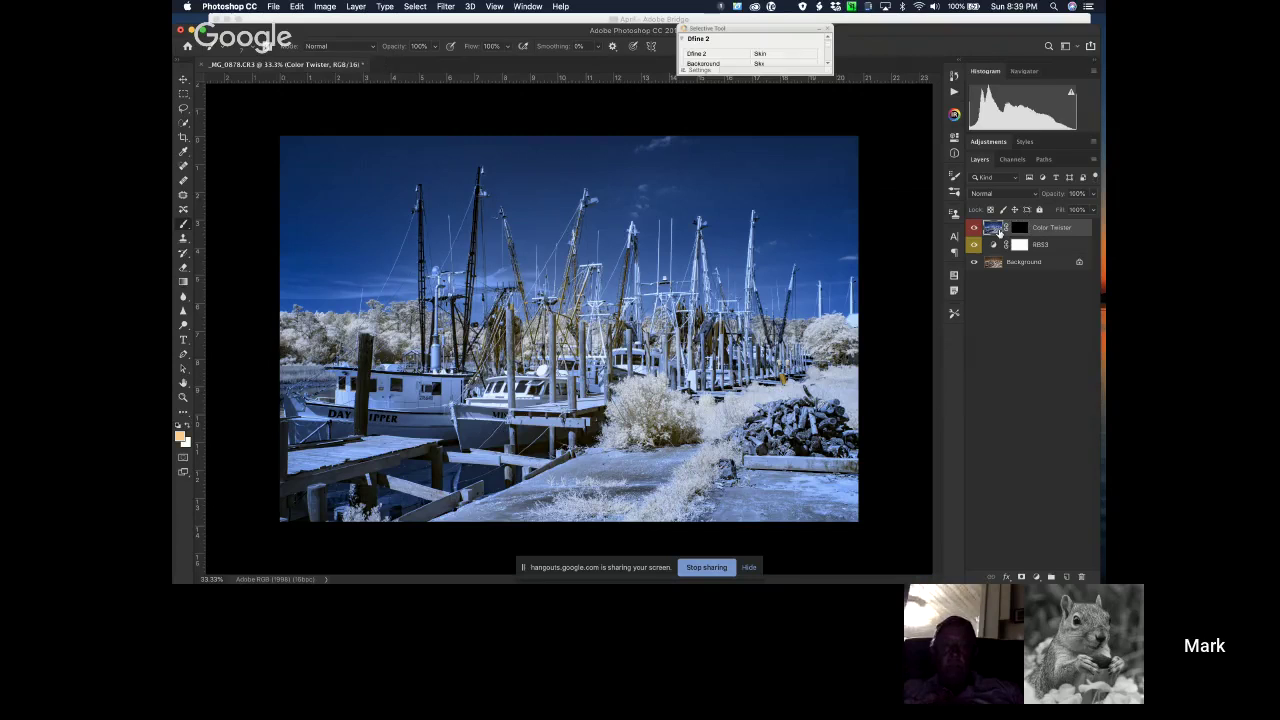
{"action": "key", "text": "Delete"}
{"action": "left_click", "coordinate": [996, 229]}
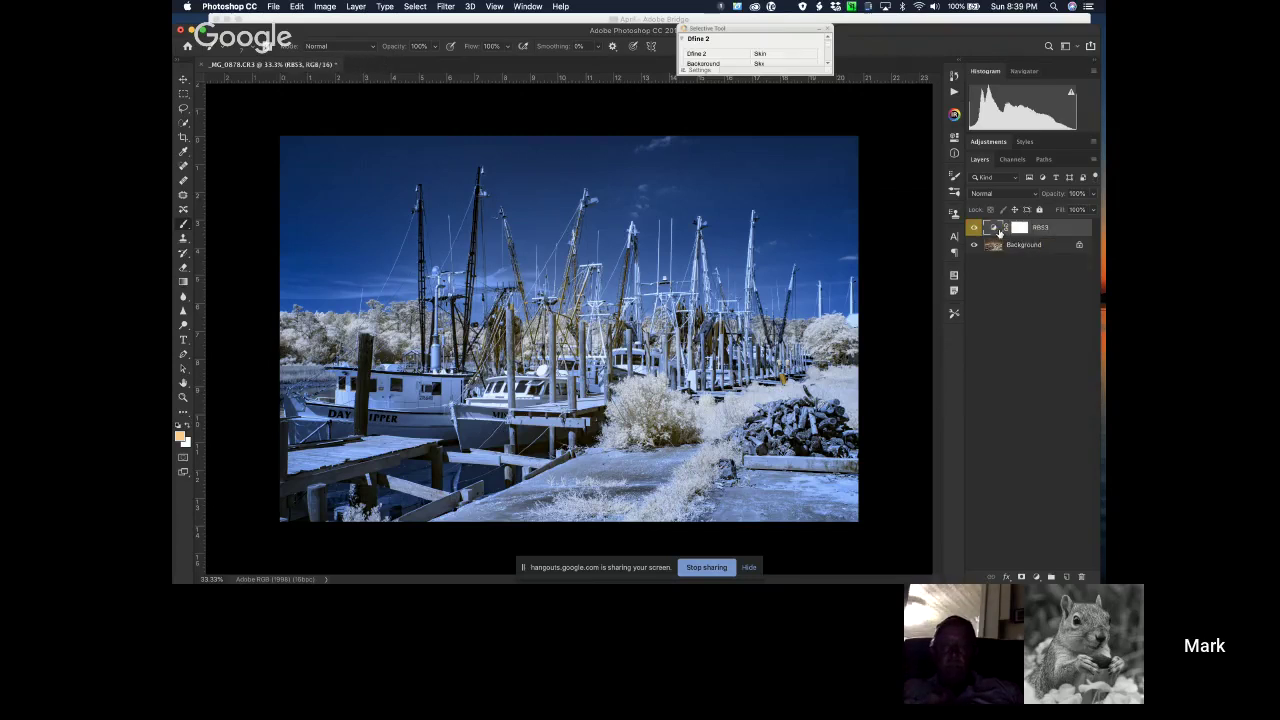
{"action": "key", "text": "Delete"}
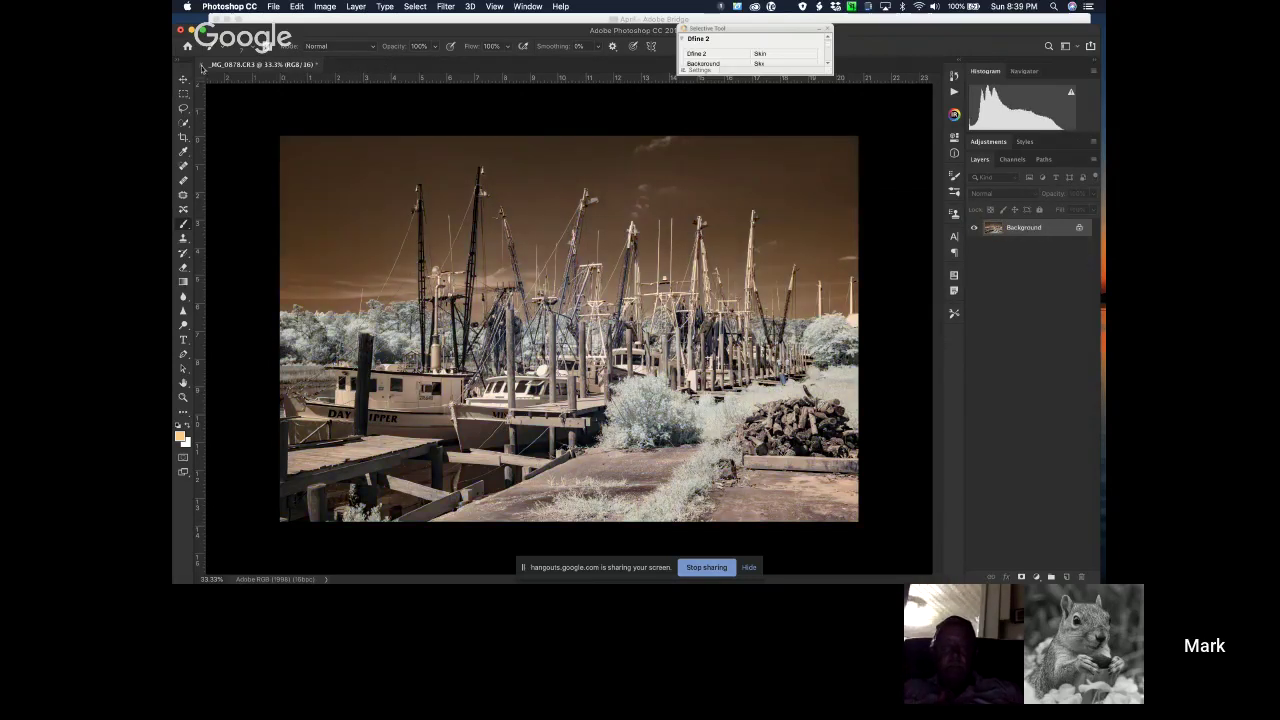
{"action": "key", "text": "super+w"}
{"action": "left_click", "coordinate": [600, 203]}
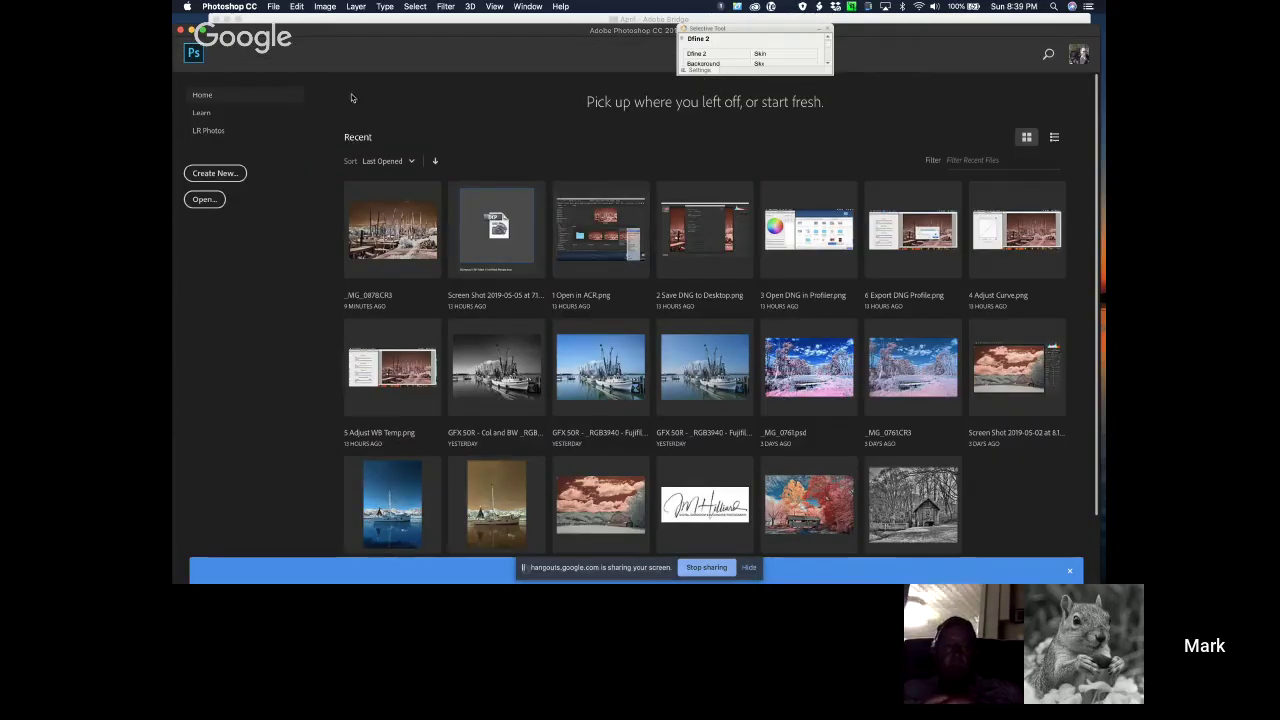
Switch to Adobe Bridge and open the unedited harbour photo _MG_0877.CR3 in Camera Raw.
{"action": "left_click", "coordinate": [250, 8]}
{"action": "left_click", "coordinate": [281, 113]}
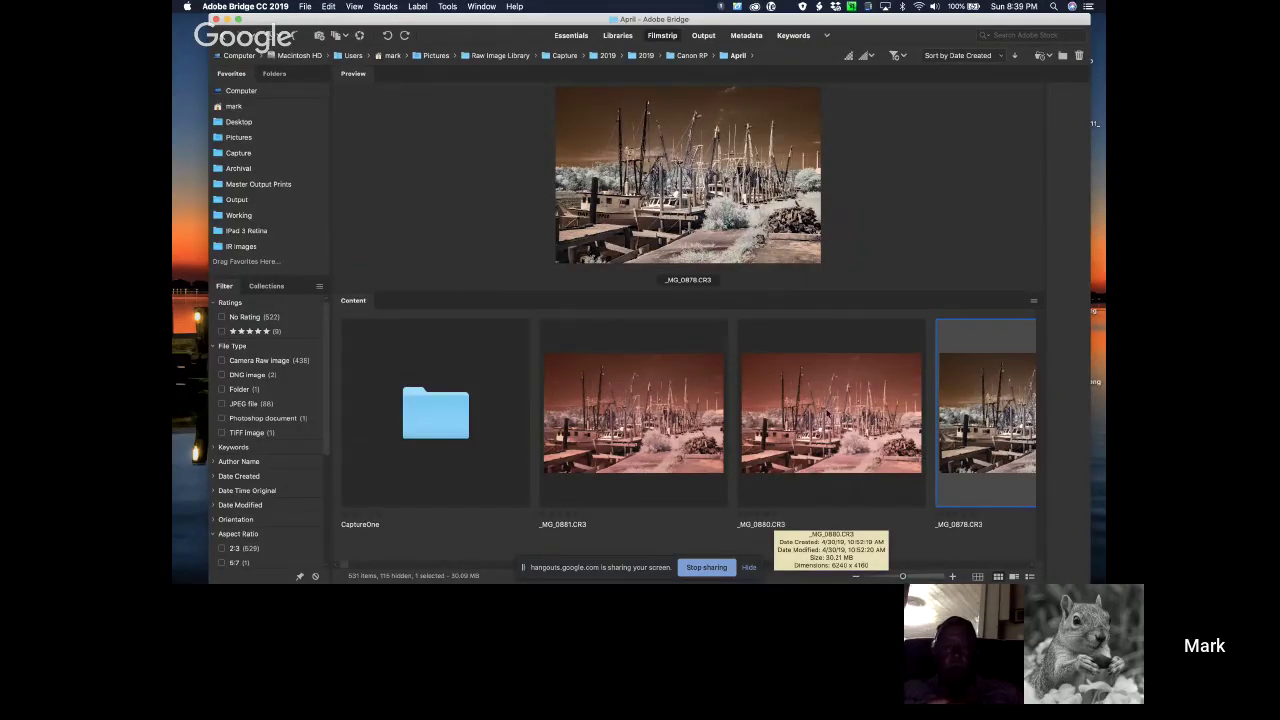
{"action": "scroll", "coordinate": [877, 395], "scroll_direction": "down", "scroll_amount": 3}
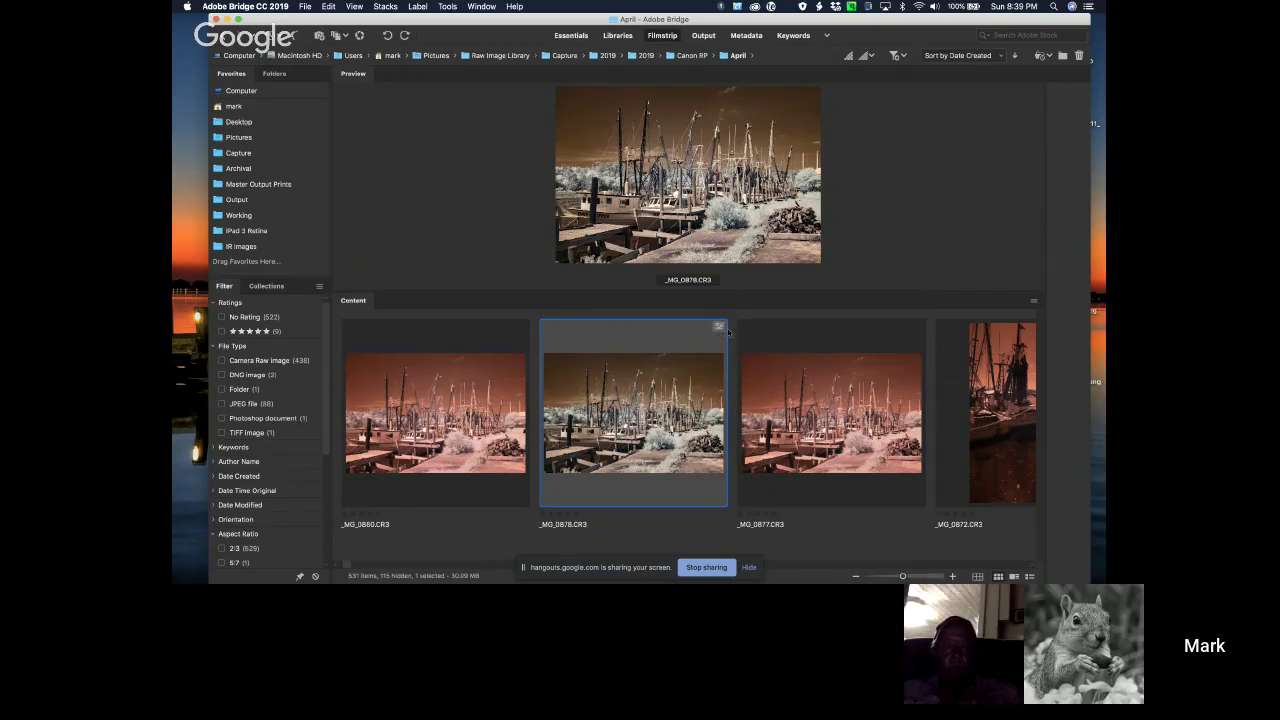
{"action": "left_click", "coordinate": [833, 404]}
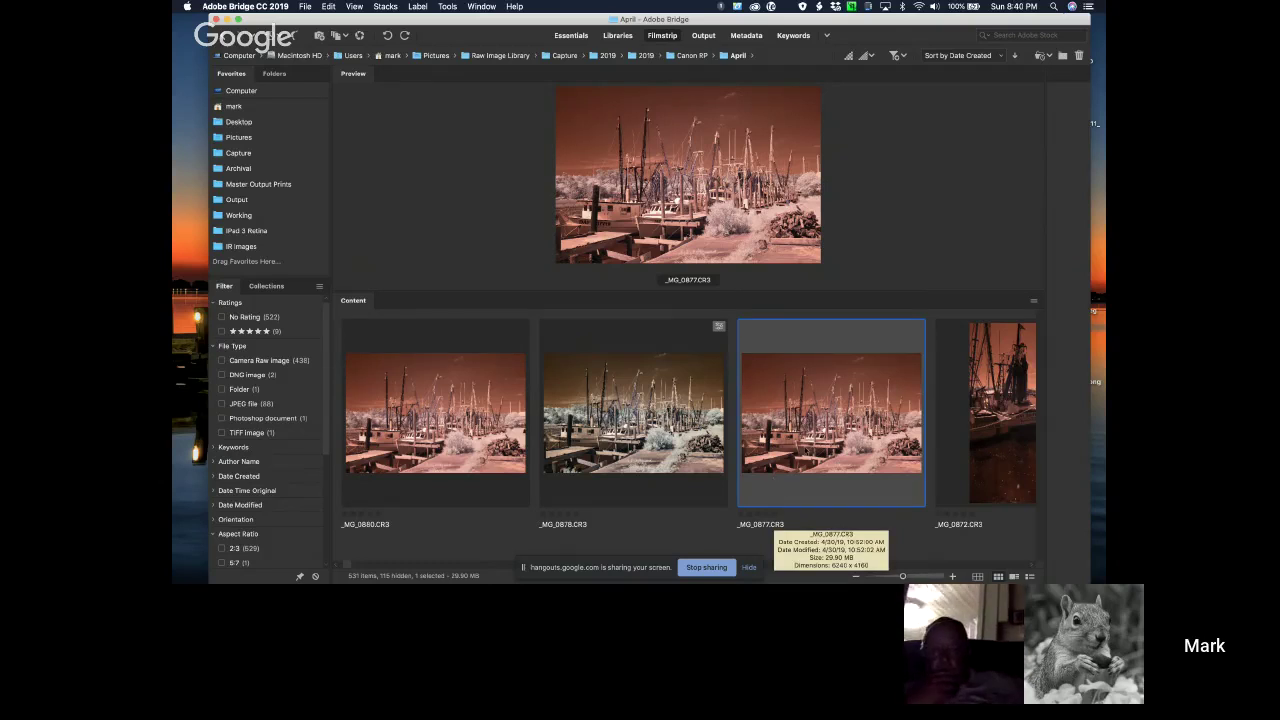
{"action": "right_click", "coordinate": [810, 404]}
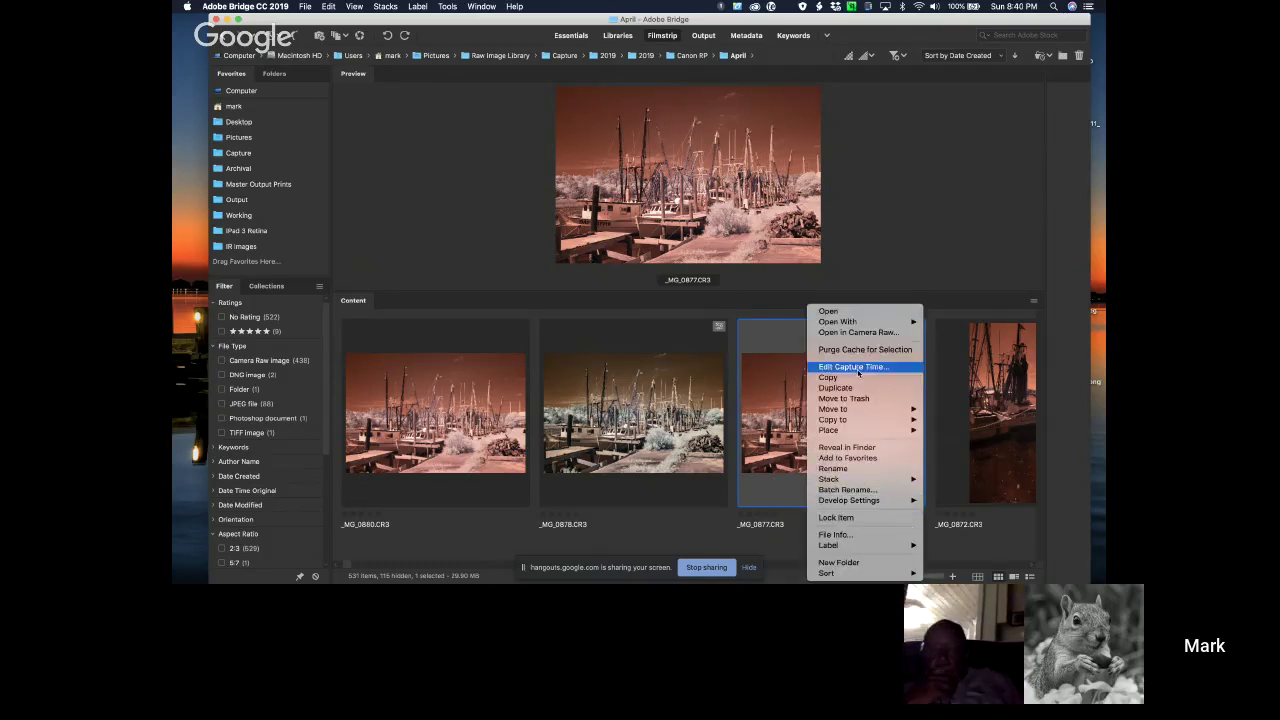
{"action": "left_click", "coordinate": [860, 333]}
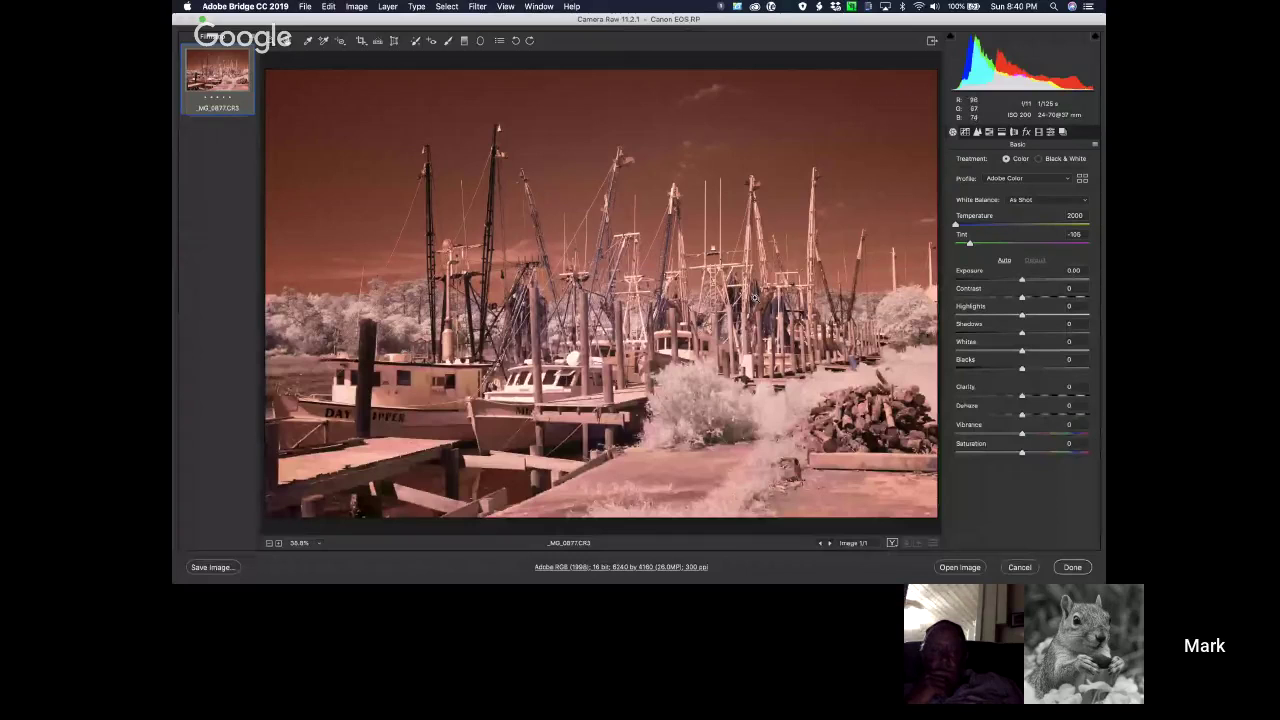
Save the raw photo to the Desktop as a DNG named EOS RP 665nm and finish in Camera Raw.
{"action": "left_click", "coordinate": [222, 568]}
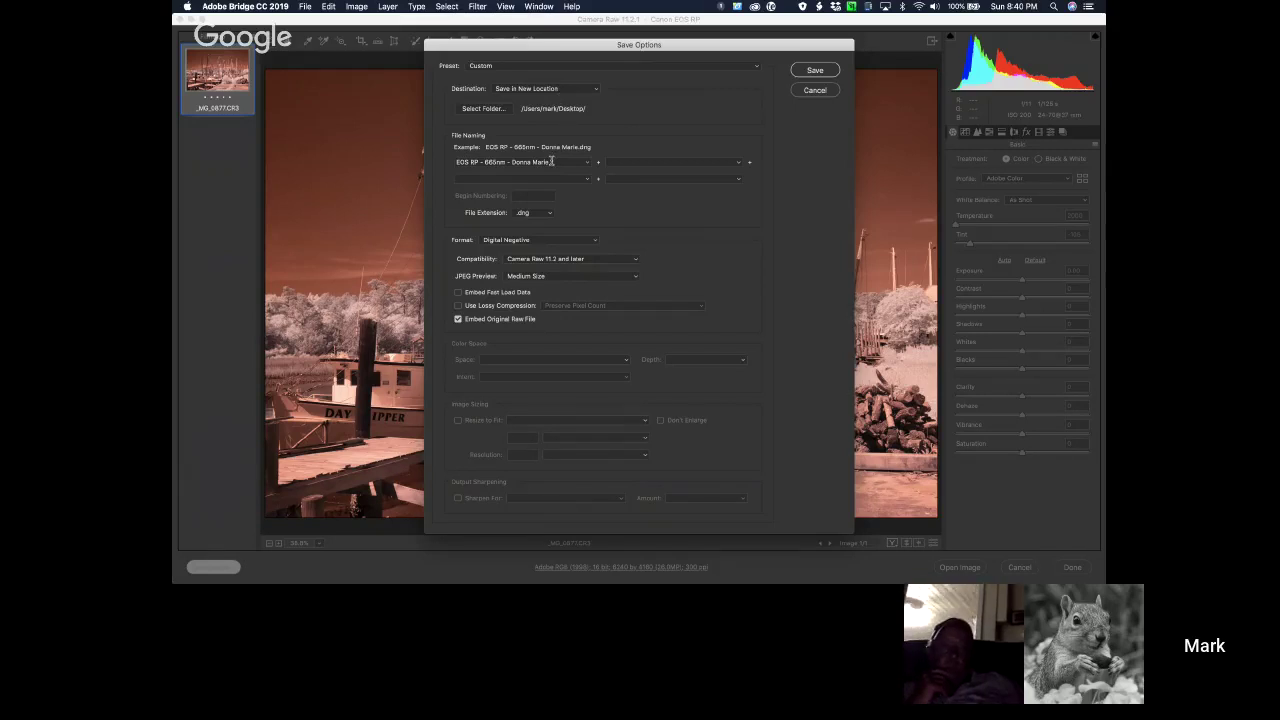
{"action": "left_click_drag", "start_coordinate": [550, 161], "coordinate": [448, 167]}
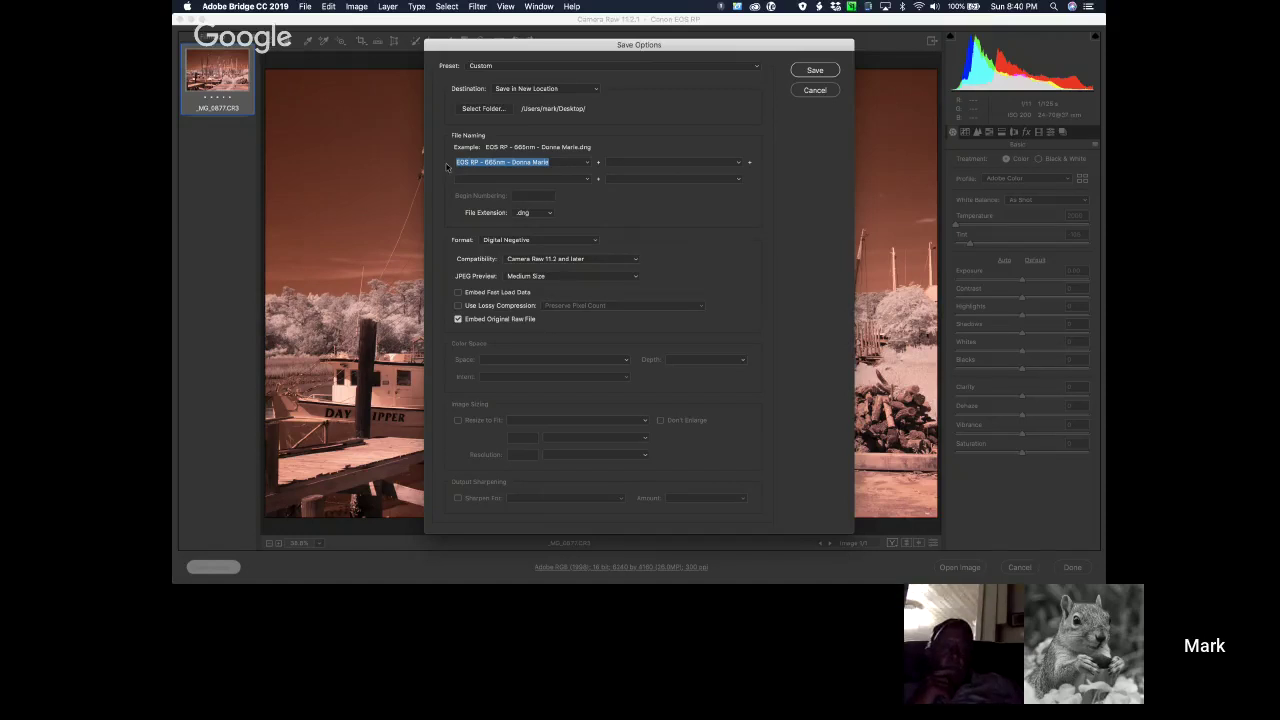
{"action": "type", "text": "EOS RP"}
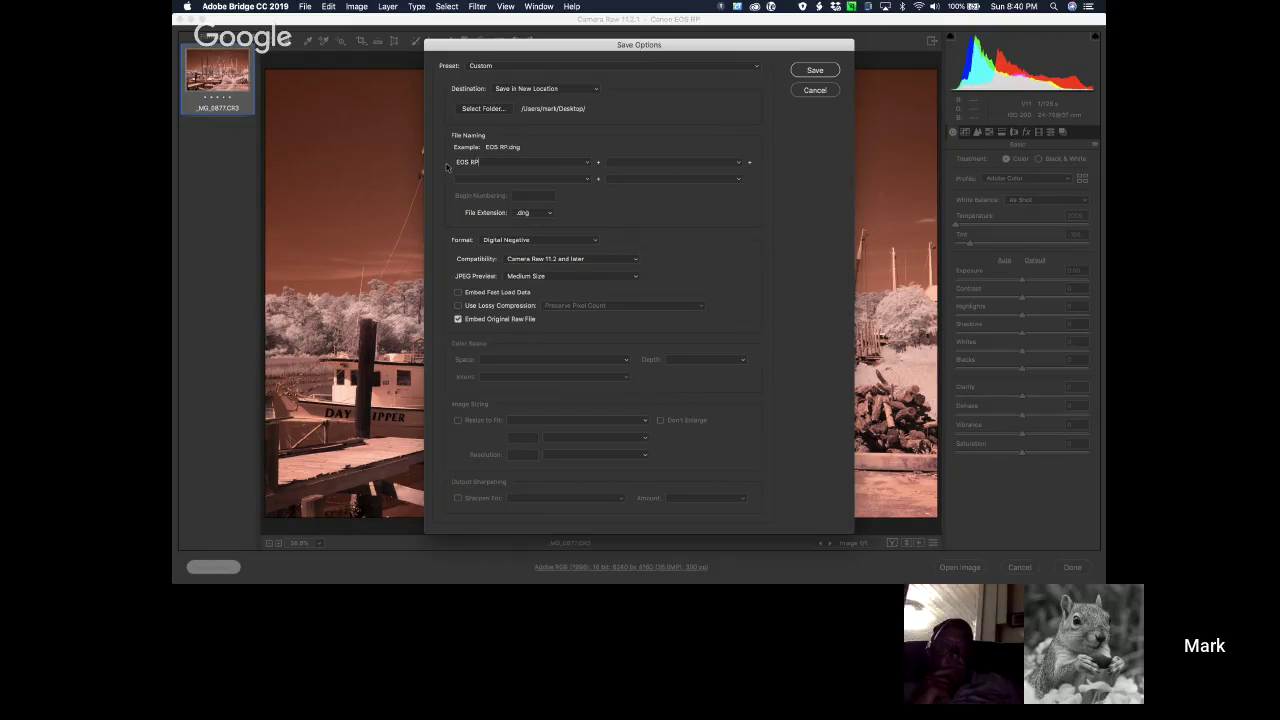
{"action": "type", "text": " 6"}
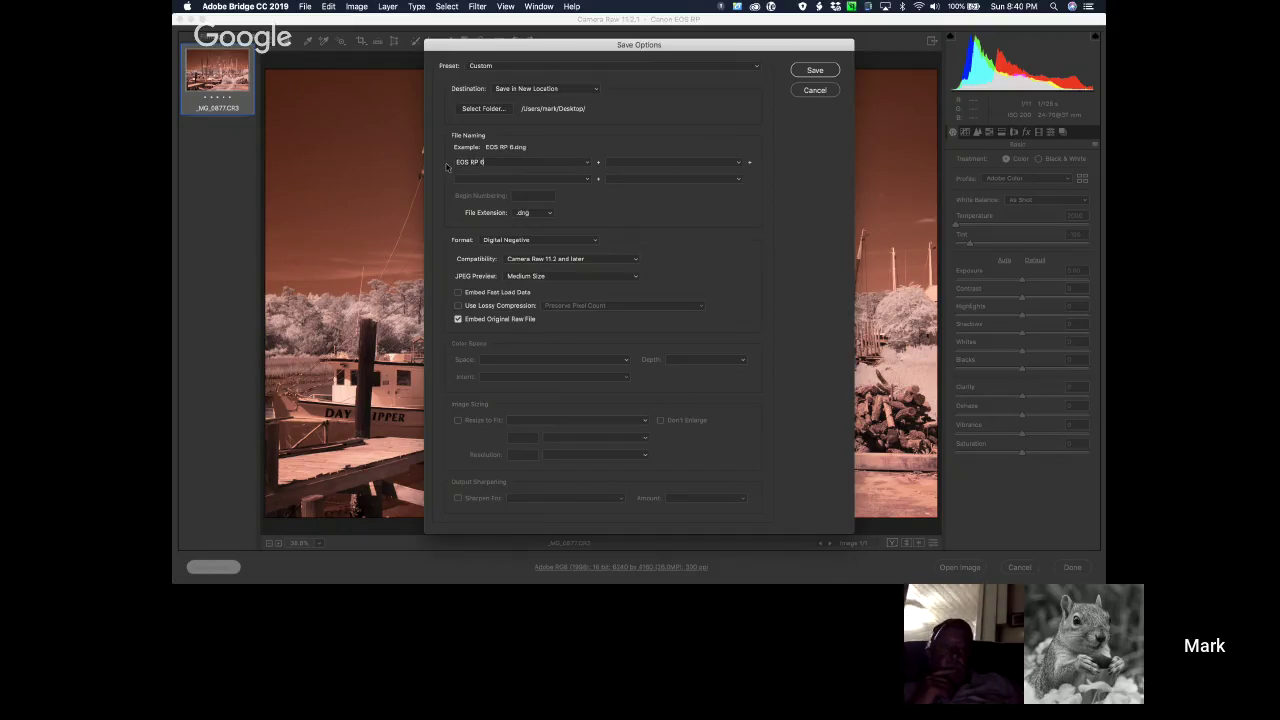
{"action": "type", "text": "65nm"}
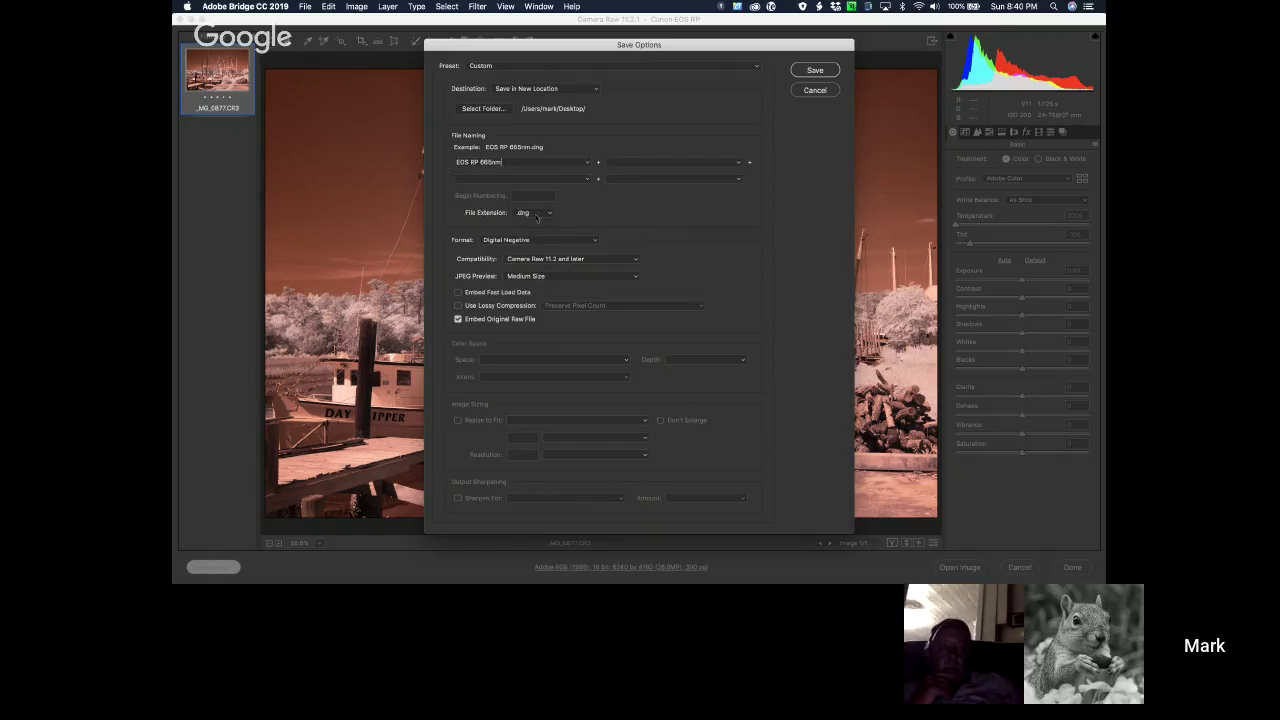
{"action": "left_click", "coordinate": [815, 70]}
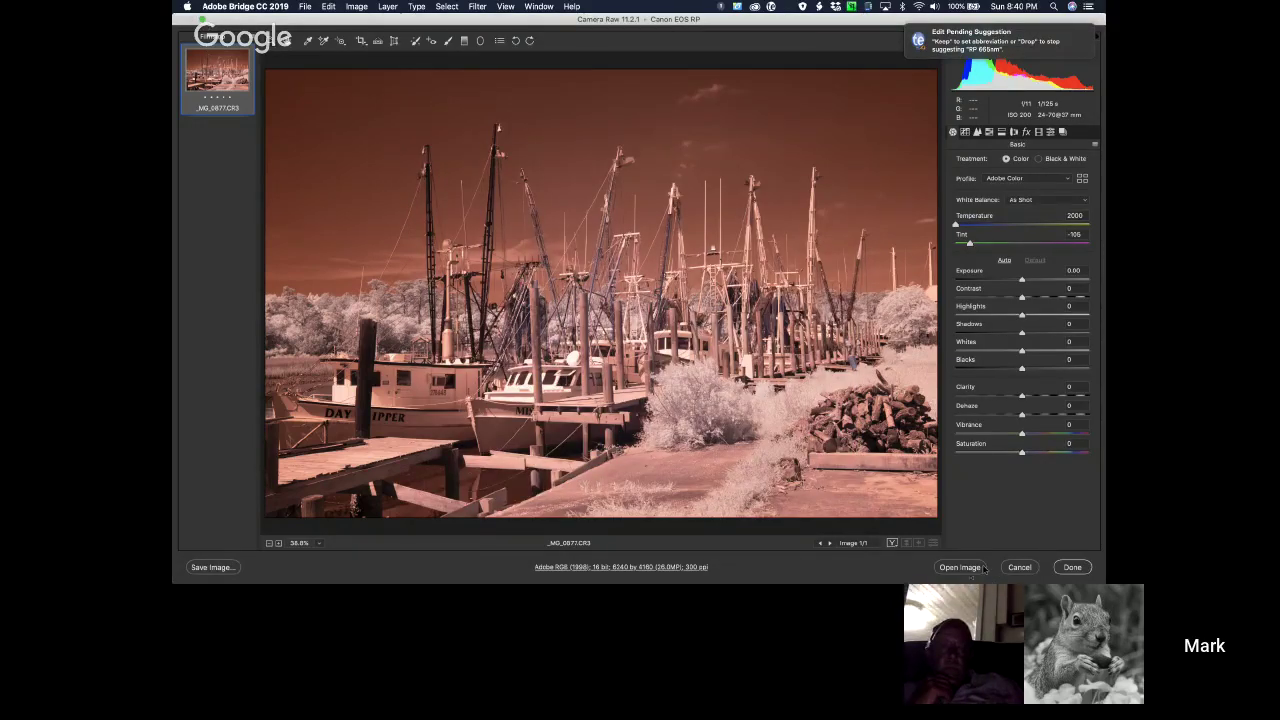
{"action": "left_click", "coordinate": [1072, 567]}
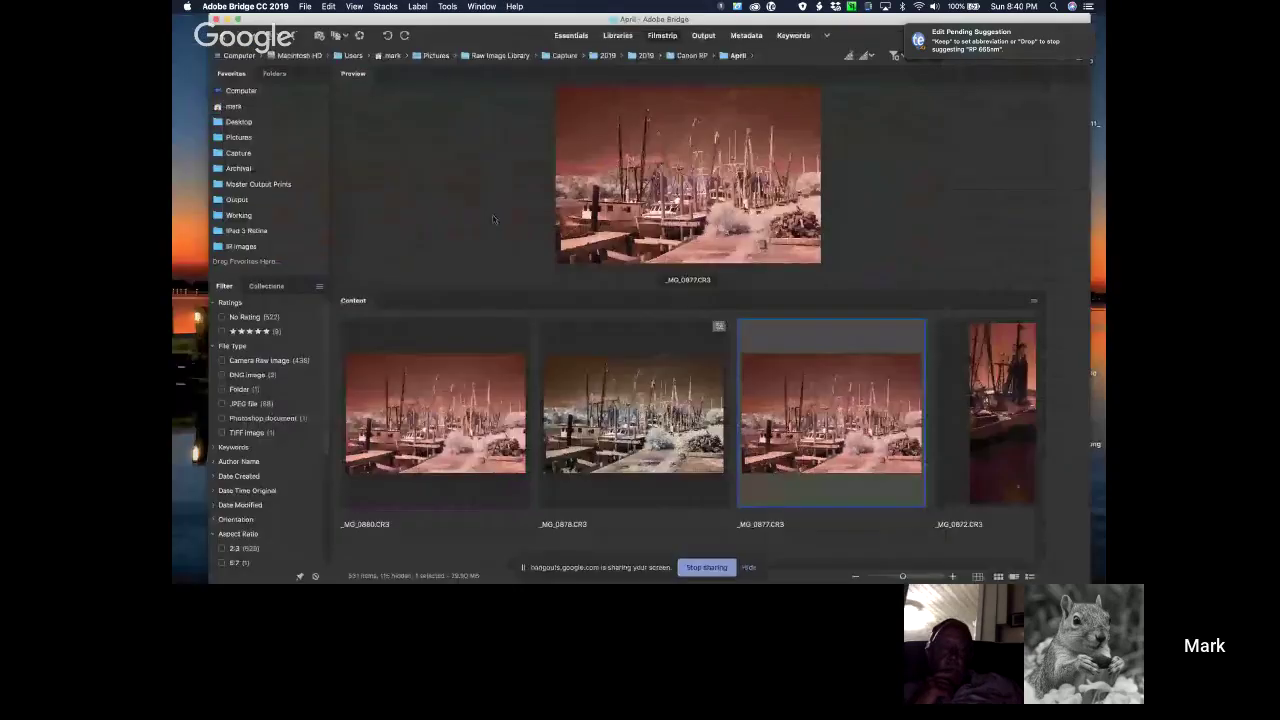
Minimise the Bridge window to clear the desktop and open the DNG LUT creation folder.
{"action": "left_click_drag", "start_coordinate": [316, 24], "coordinate": [174, 334]}
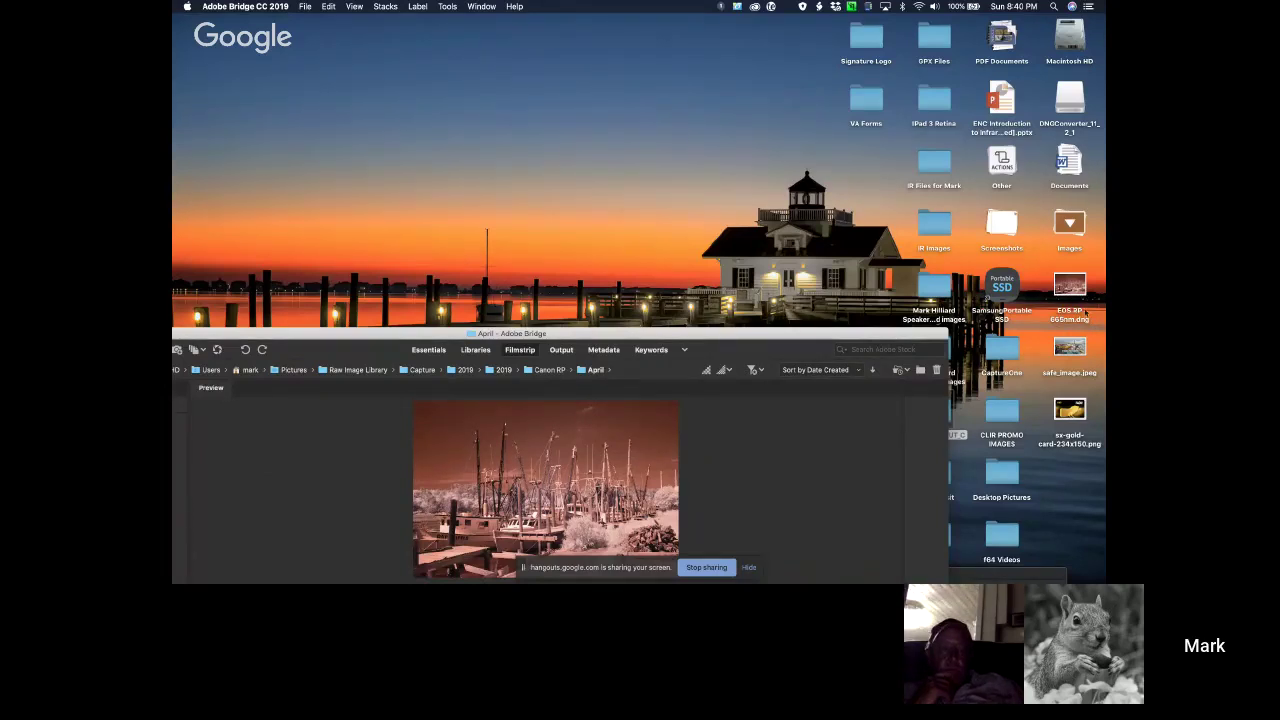
{"action": "left_click_drag", "start_coordinate": [719, 337], "coordinate": [909, 306]}
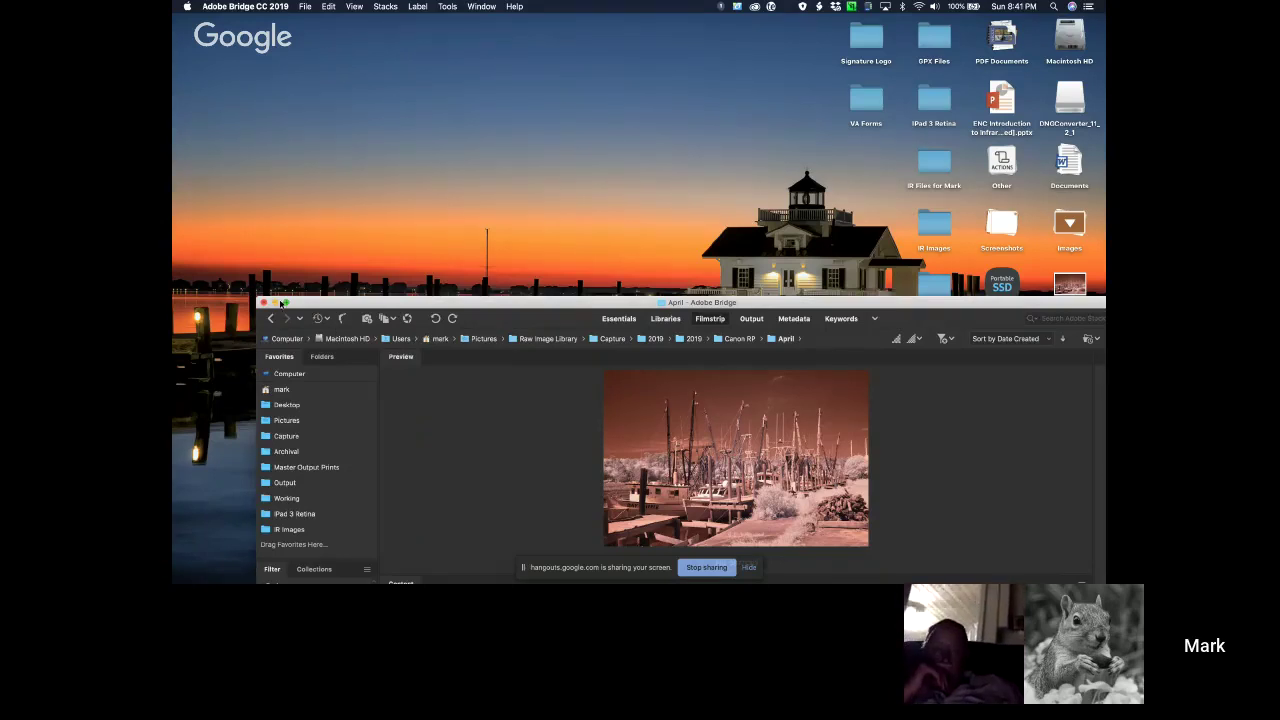
{"action": "left_click", "coordinate": [274, 302]}
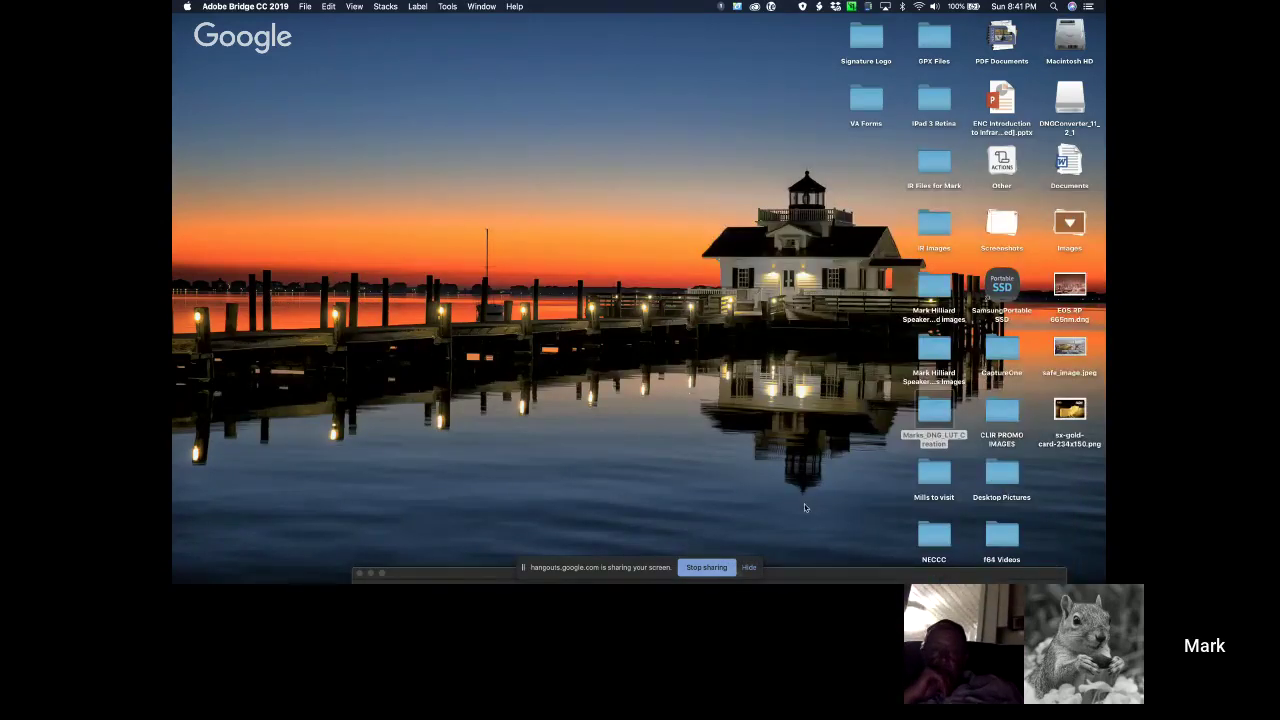
{"action": "mouse_move", "coordinate": [824, 572]}
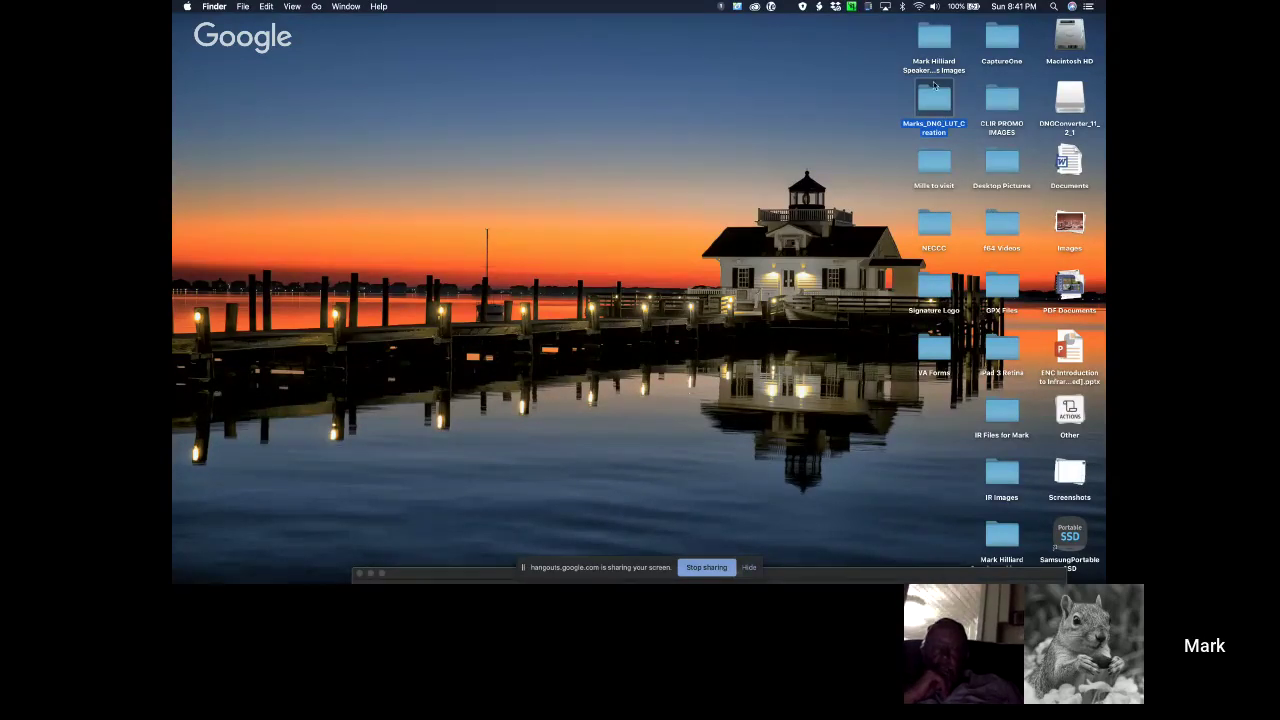
{"action": "double_click", "coordinate": [933, 92]}
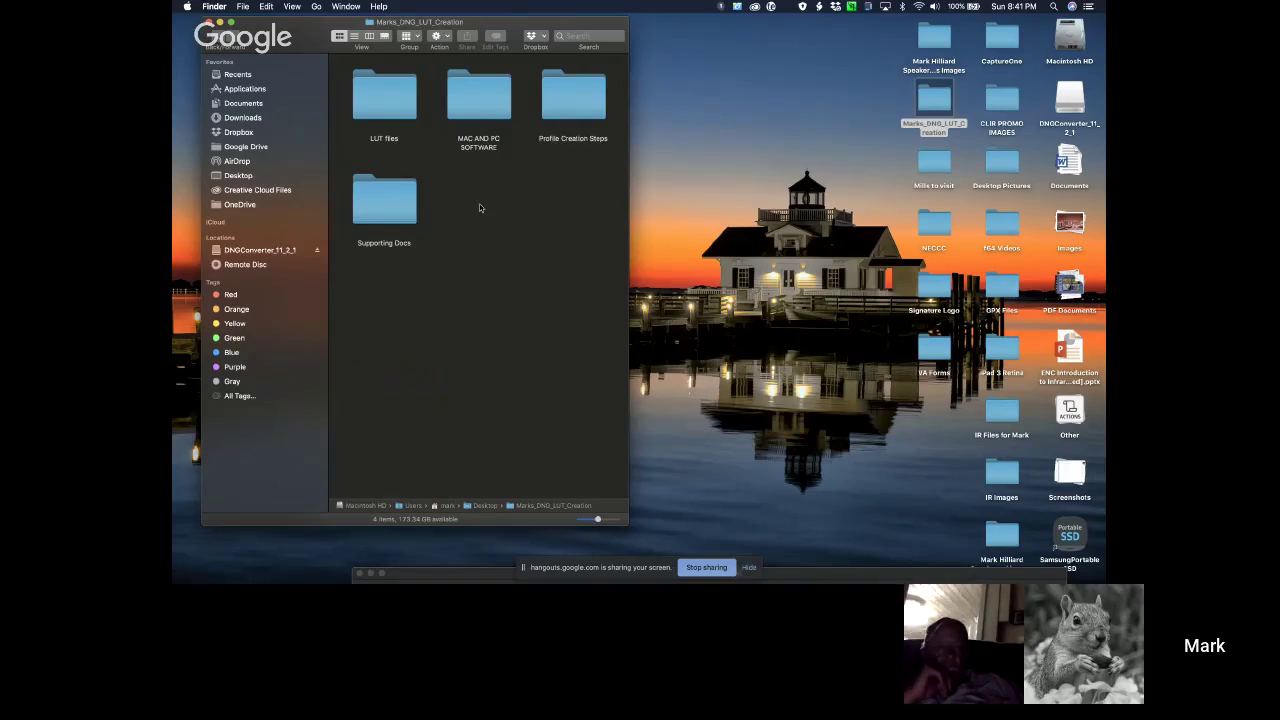
Open the DNG DATA tone curve reference from the Supporting Docs folder and place the Finder window beside it.
{"action": "double_click", "coordinate": [400, 205]}
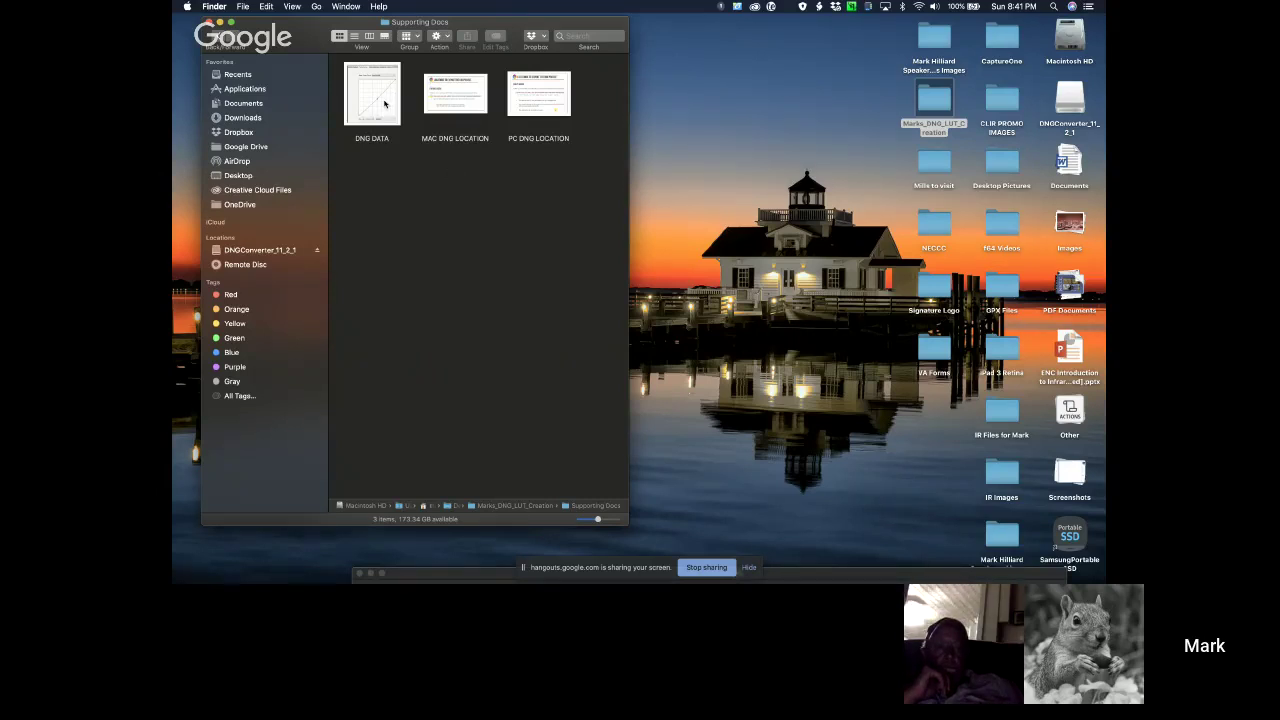
{"action": "double_click", "coordinate": [385, 103]}
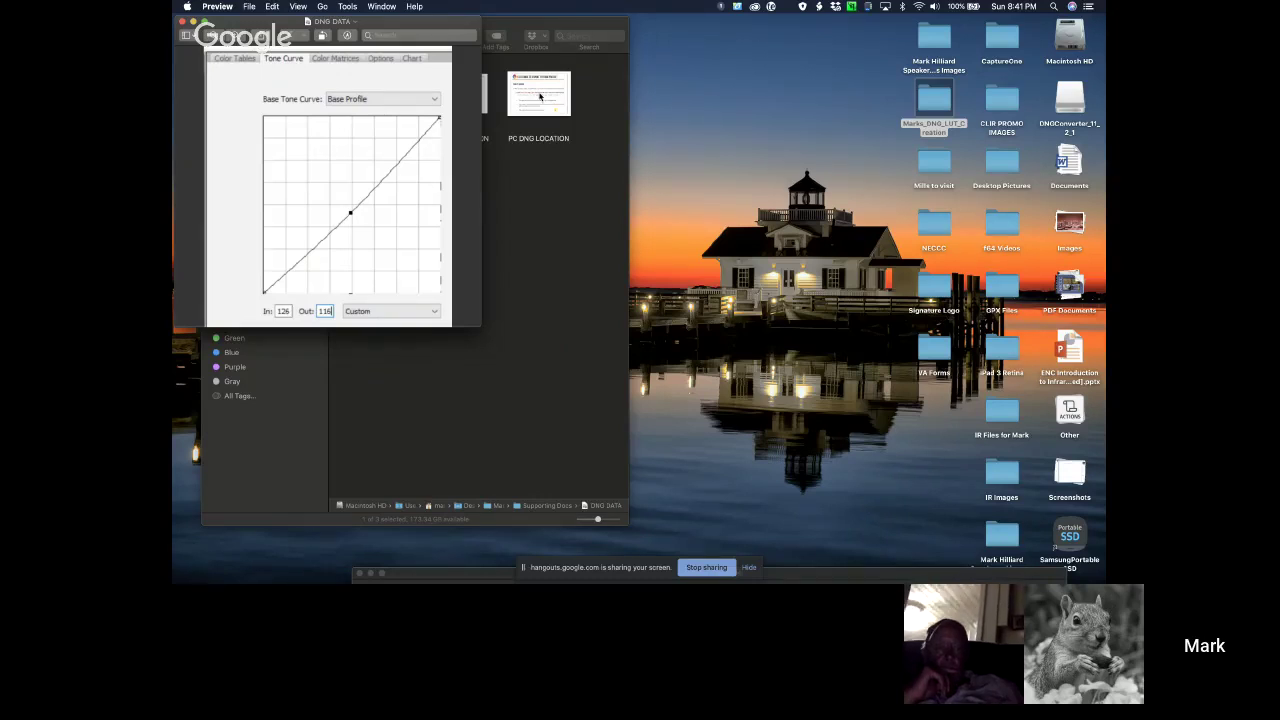
{"action": "left_click_drag", "start_coordinate": [544, 29], "coordinate": [831, 28]}
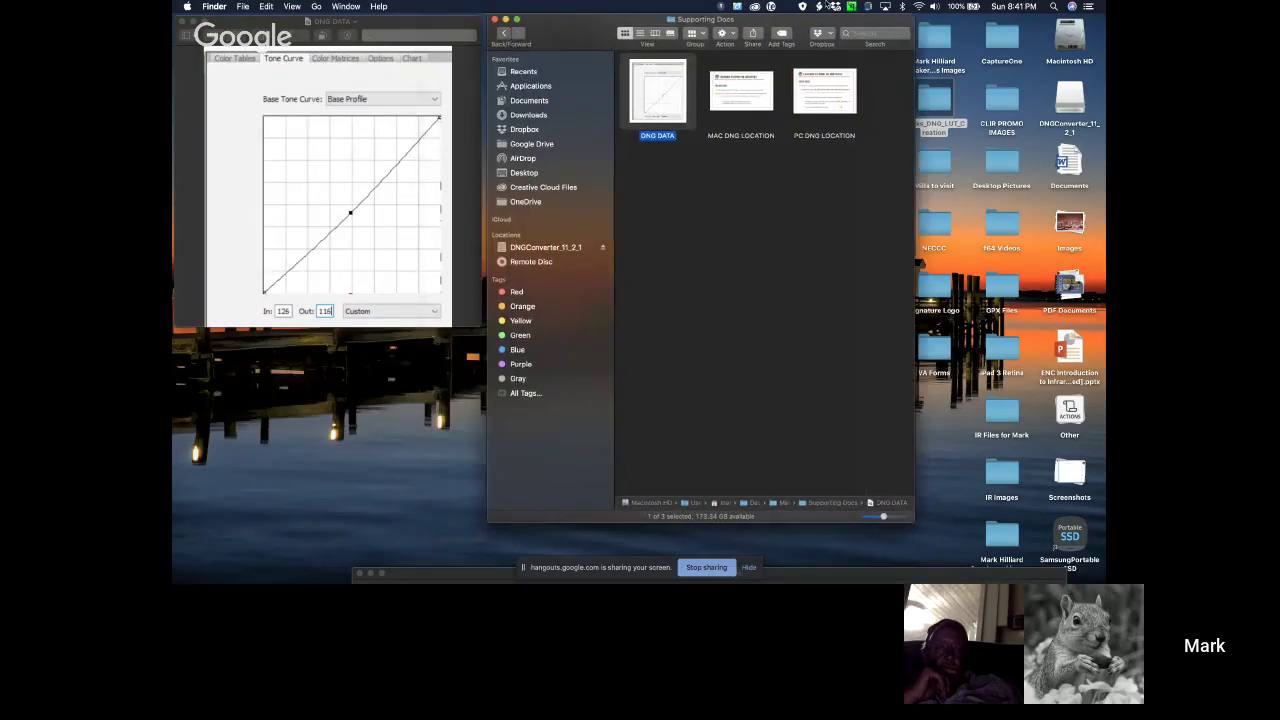
Review the profile export location in PC DNG LOCATION, close that document and minimise the Supporting Docs window.
{"action": "double_click", "coordinate": [831, 97]}
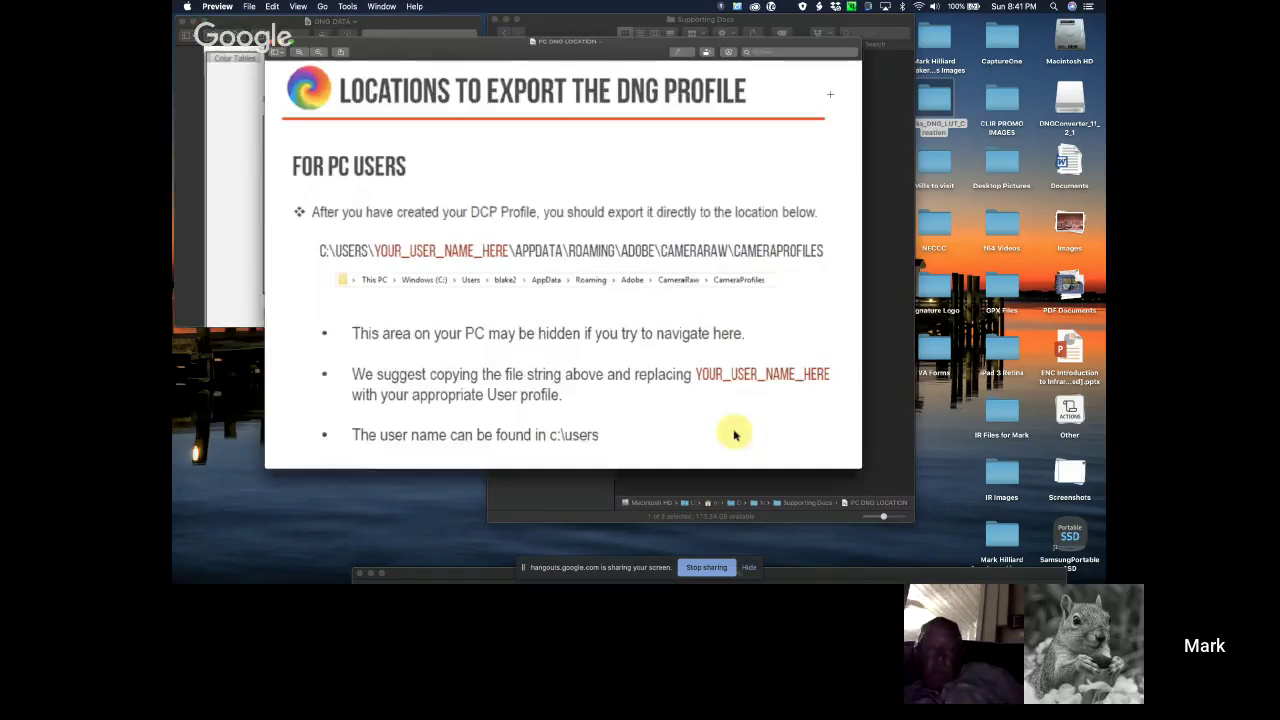
{"action": "left_click_drag", "start_coordinate": [602, 41], "coordinate": [889, 28]}
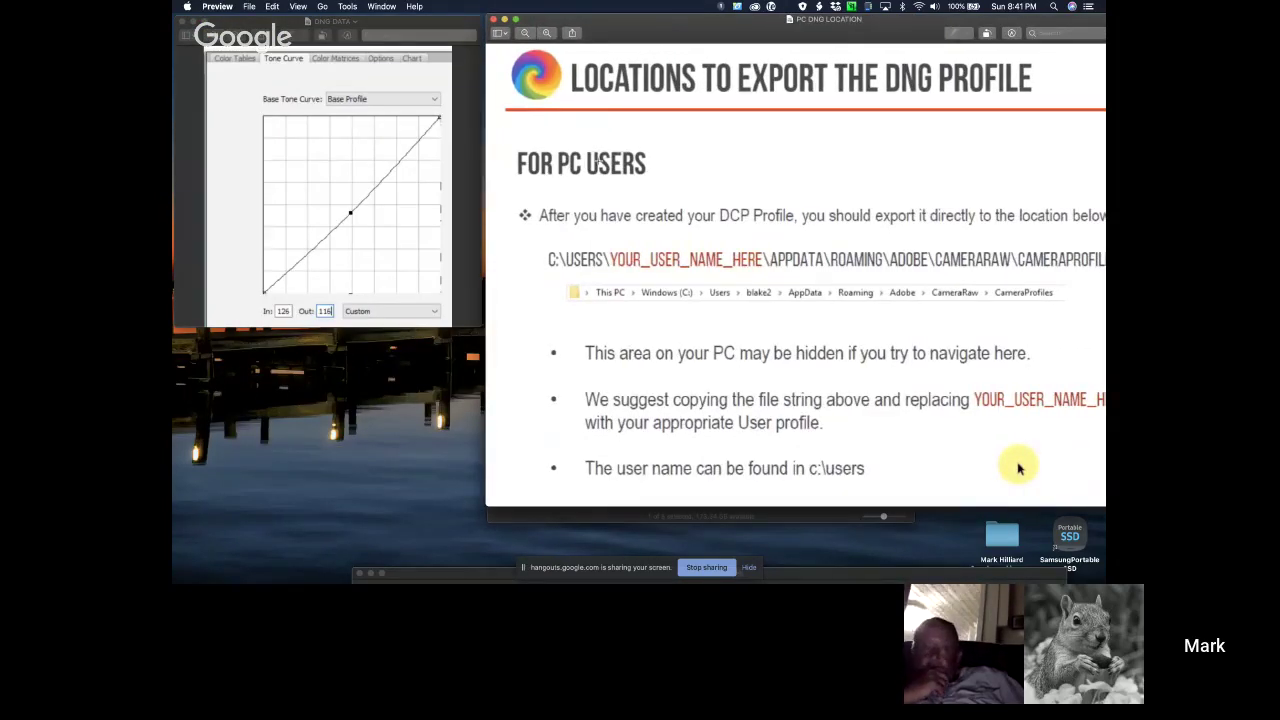
{"action": "left_click_drag", "start_coordinate": [1016, 466], "coordinate": [932, 467]}
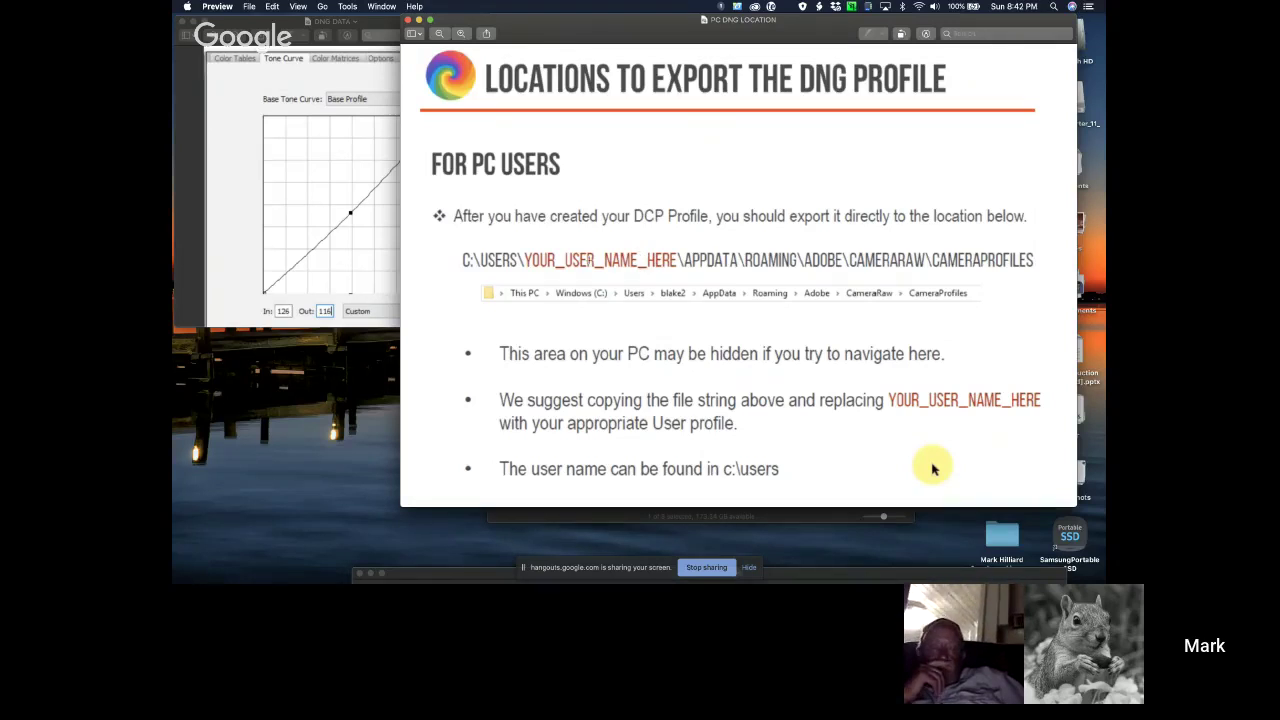
{"action": "left_click", "coordinate": [408, 20]}
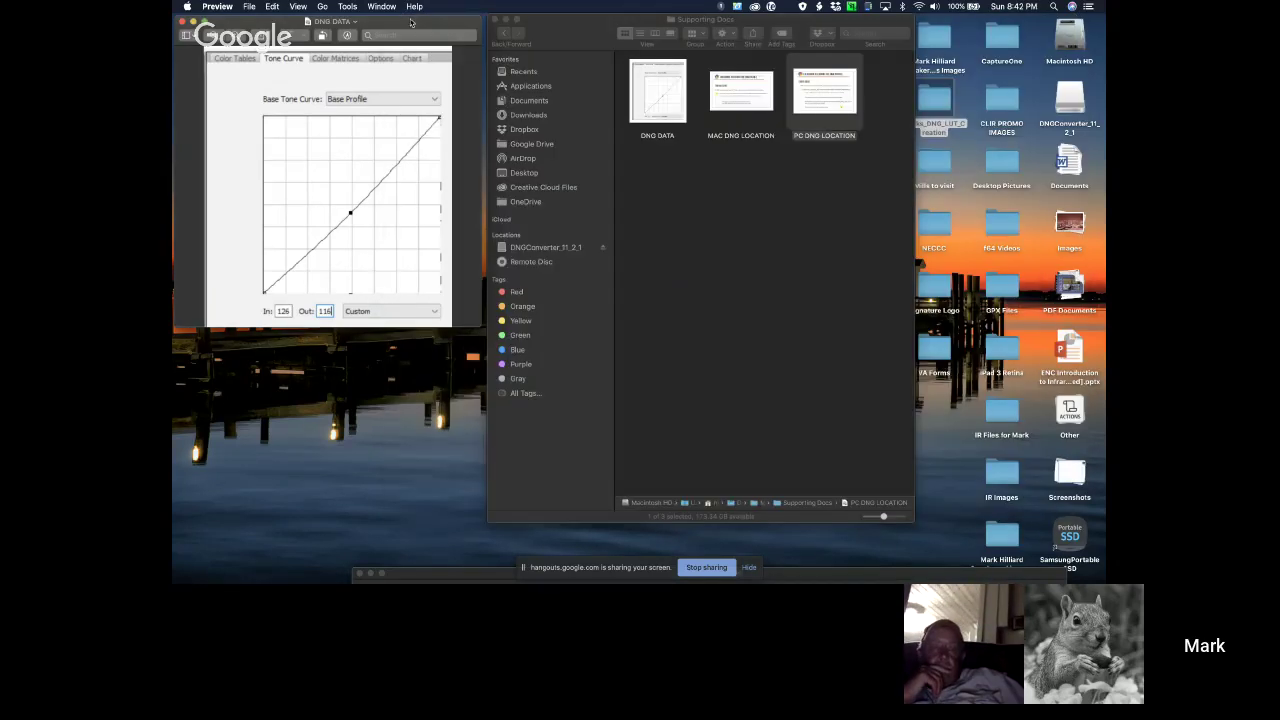
{"action": "left_click", "coordinate": [505, 19]}
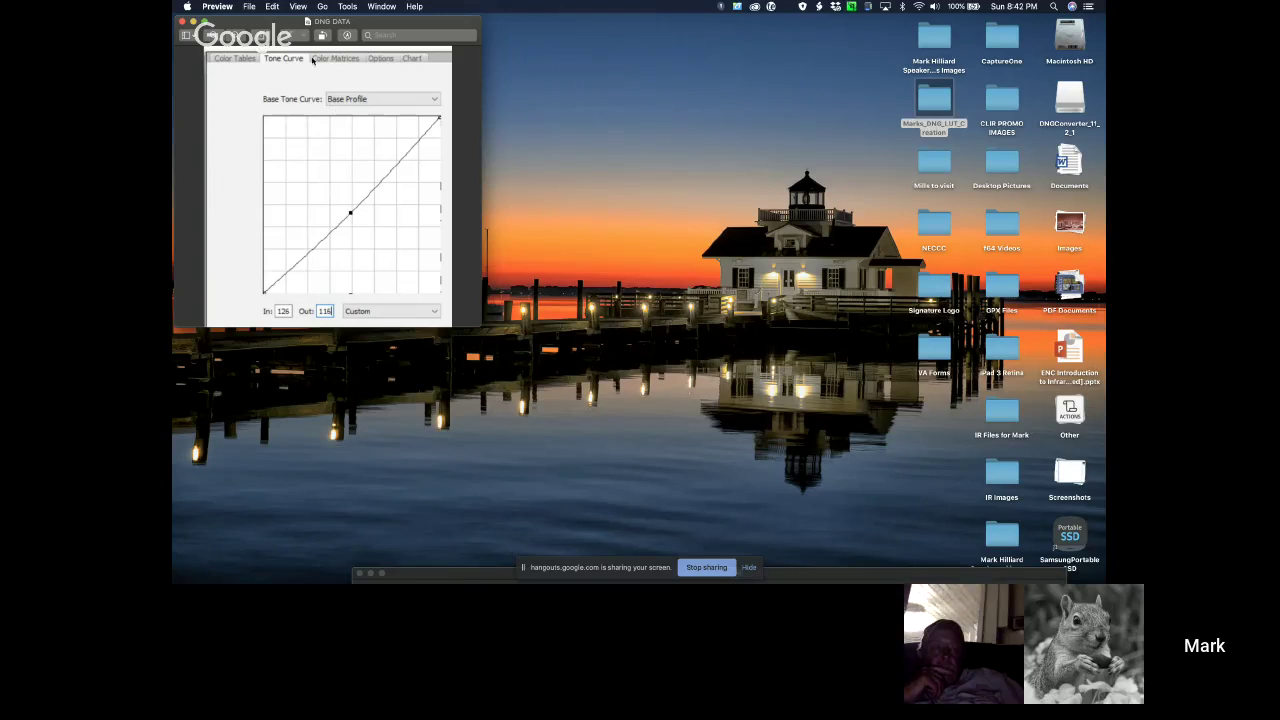
{"action": "left_click", "coordinate": [251, 9]}
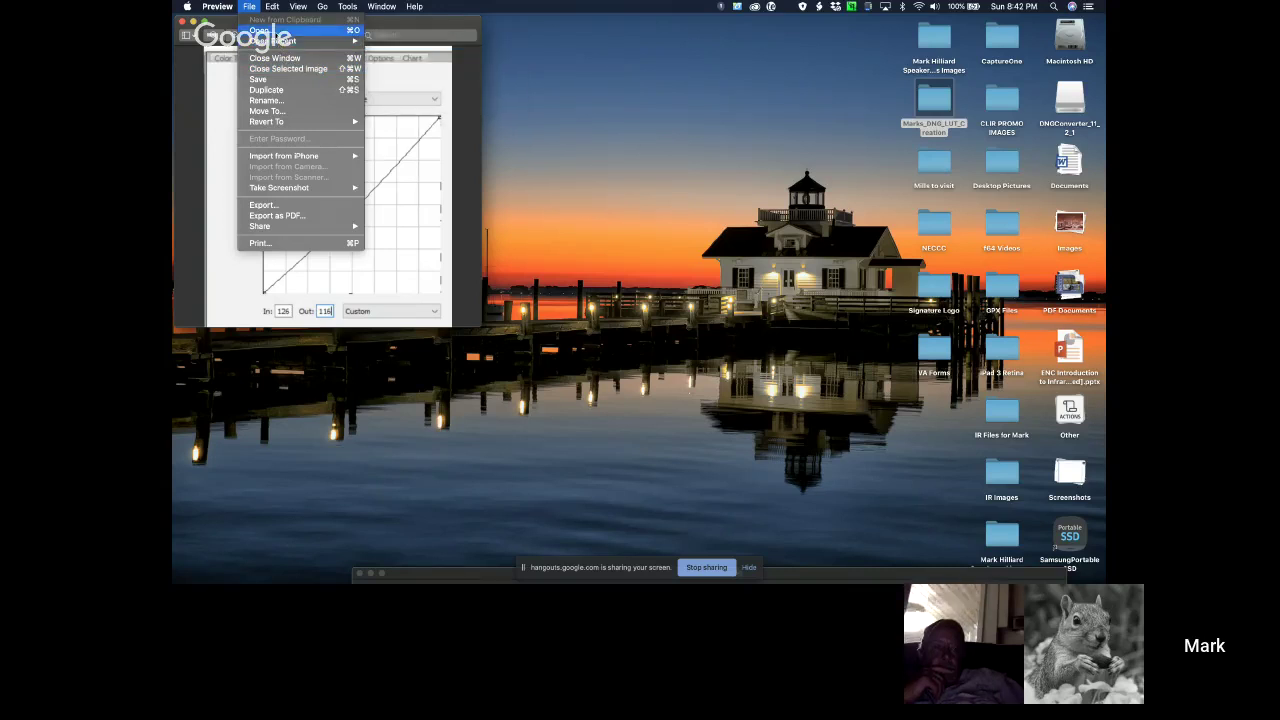
{"action": "left_click", "coordinate": [265, 30]}
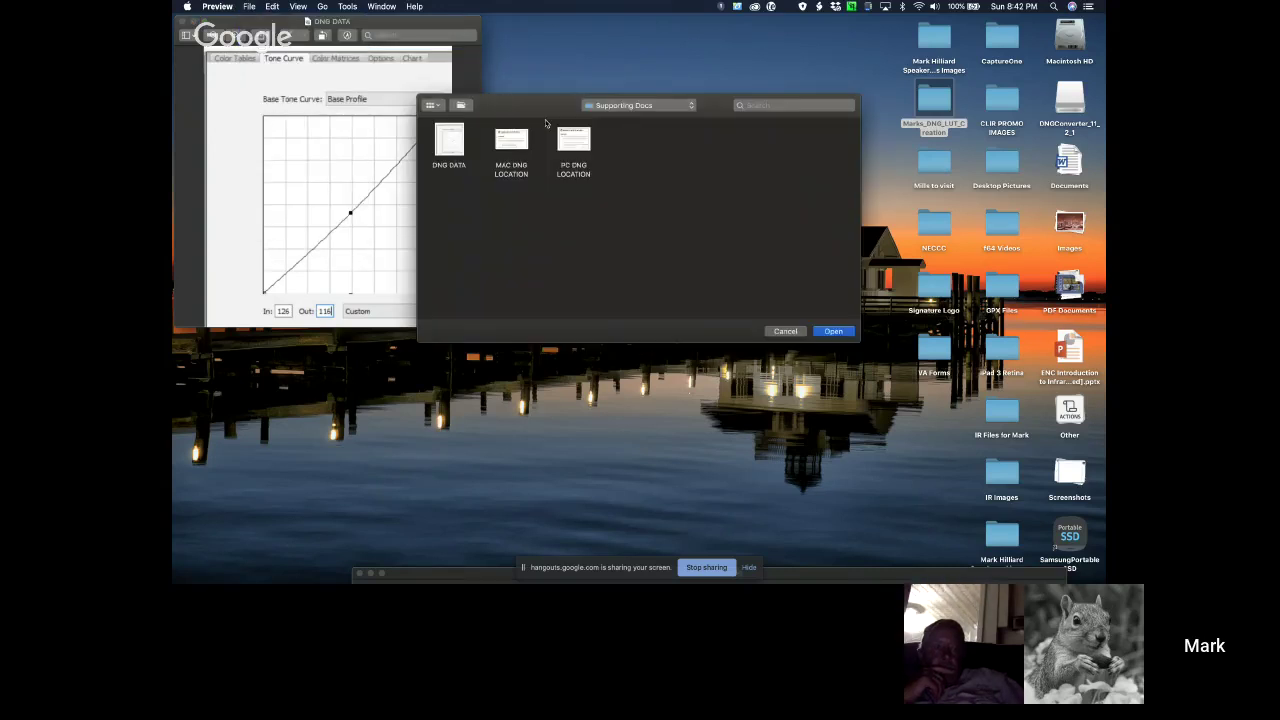
{"action": "left_click", "coordinate": [670, 106]}
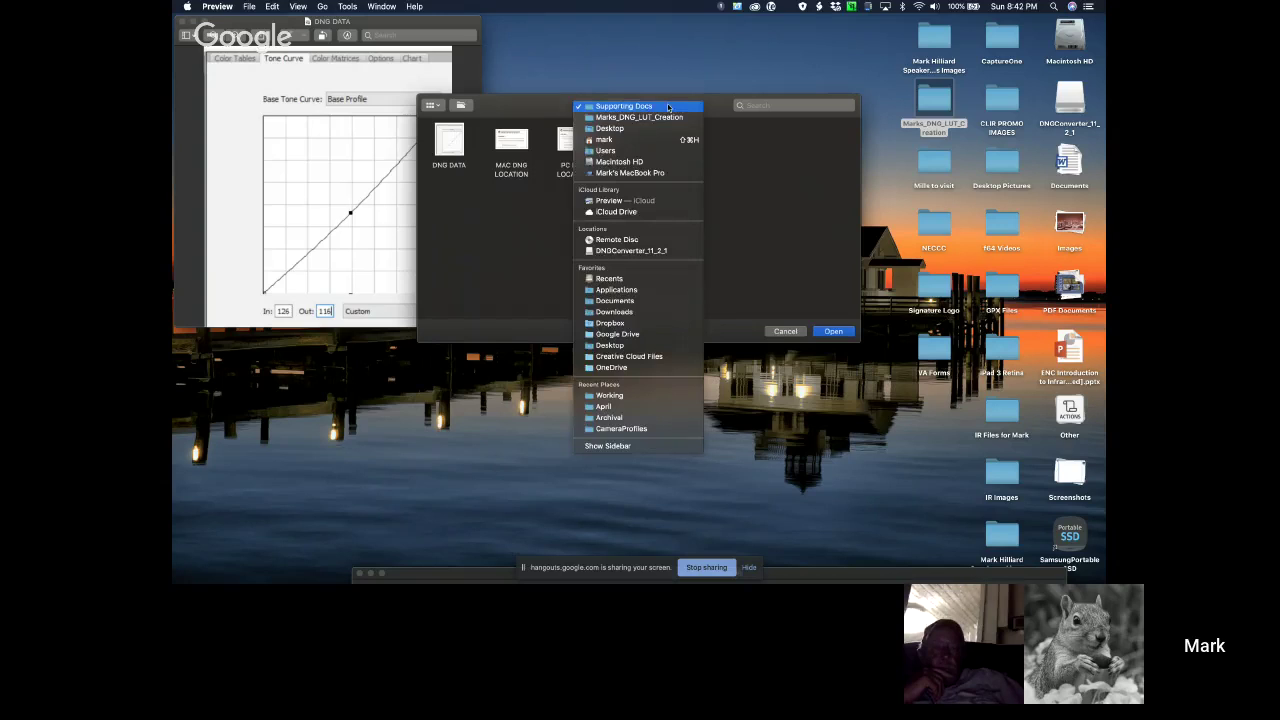
{"action": "left_click", "coordinate": [610, 129]}
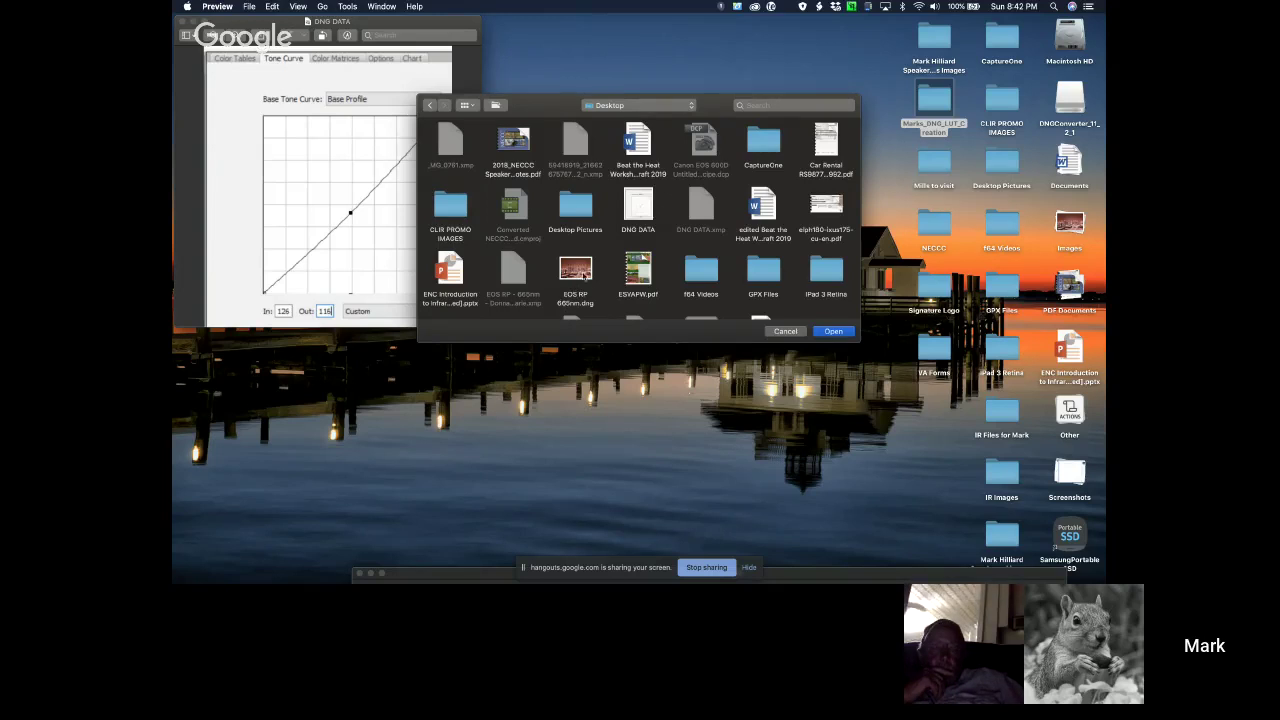
{"action": "left_click", "coordinate": [576, 272]}
{"action": "double_click", "coordinate": [576, 272]}
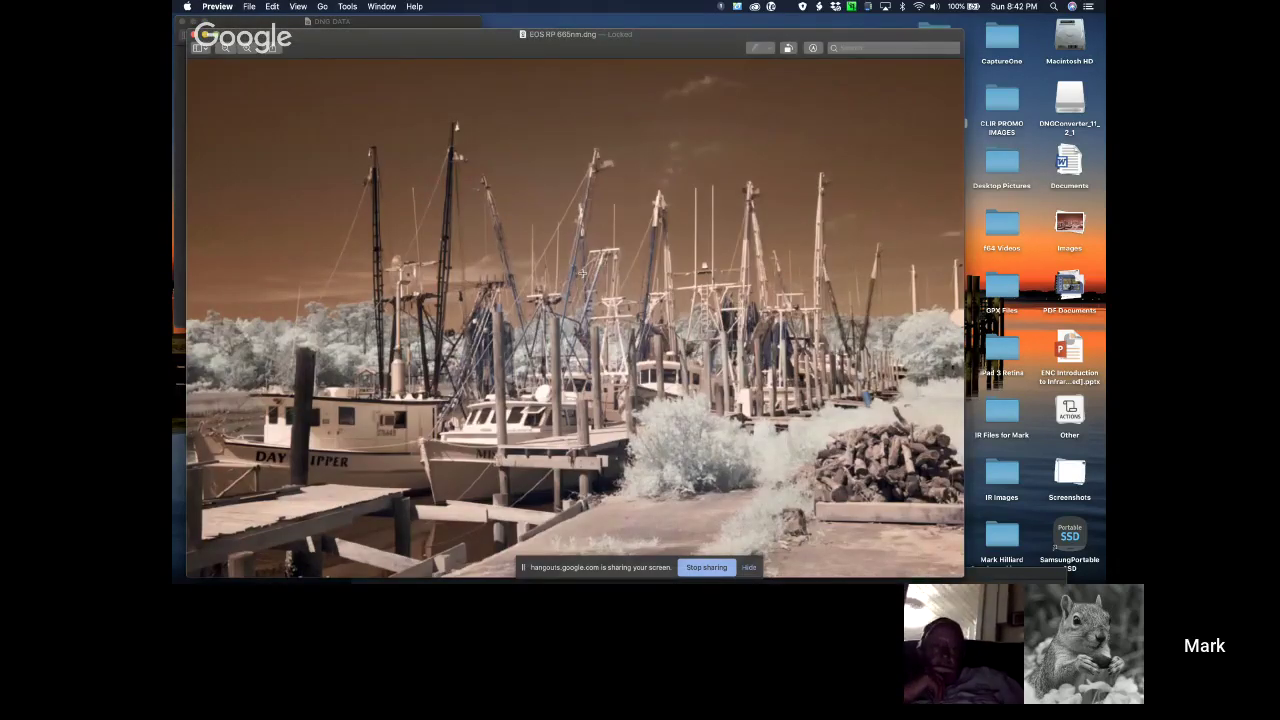
{"action": "left_click_drag", "start_coordinate": [447, 34], "coordinate": [699, 3]}
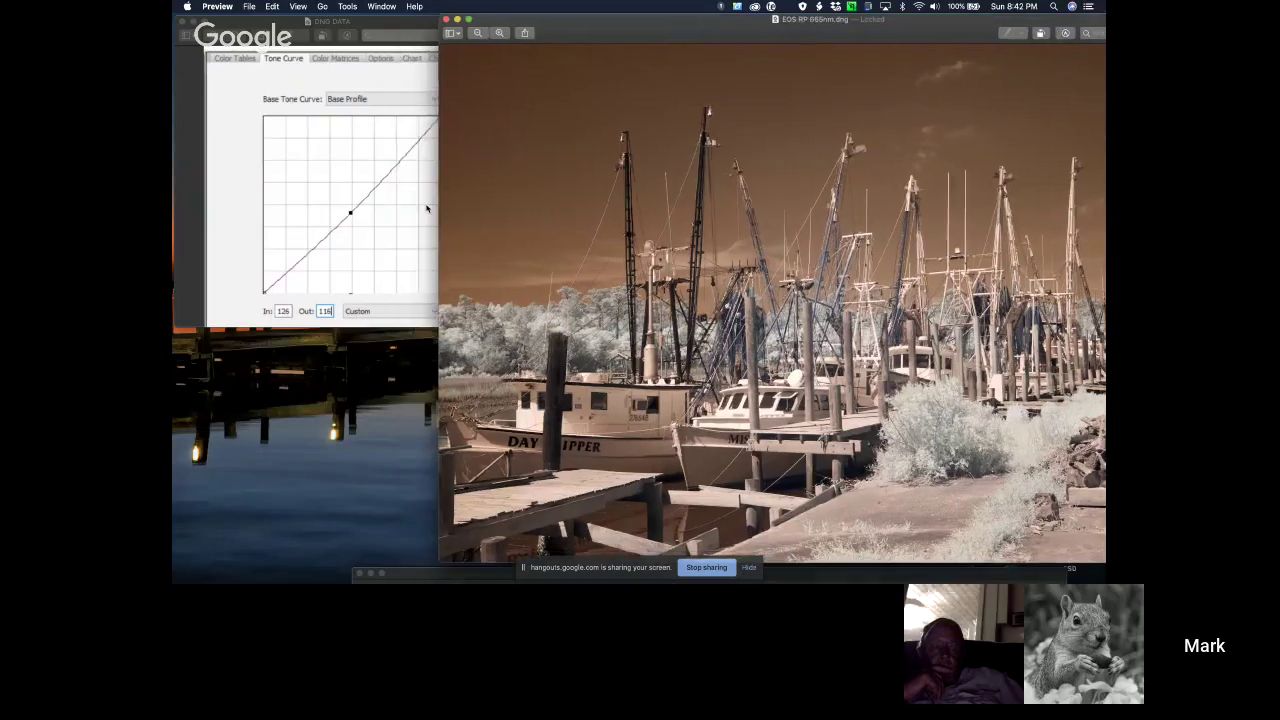
{"action": "left_click", "coordinate": [396, 217]}
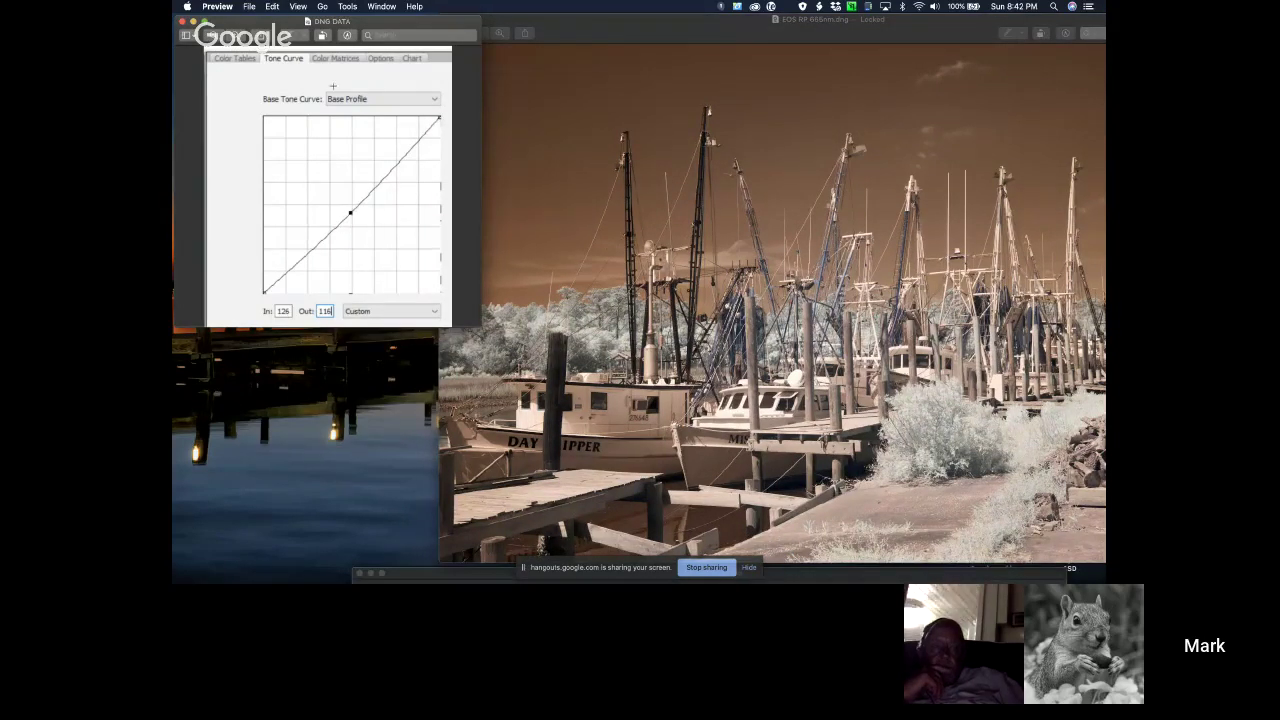
{"action": "left_click_drag", "start_coordinate": [350, 24], "coordinate": [404, 224]}
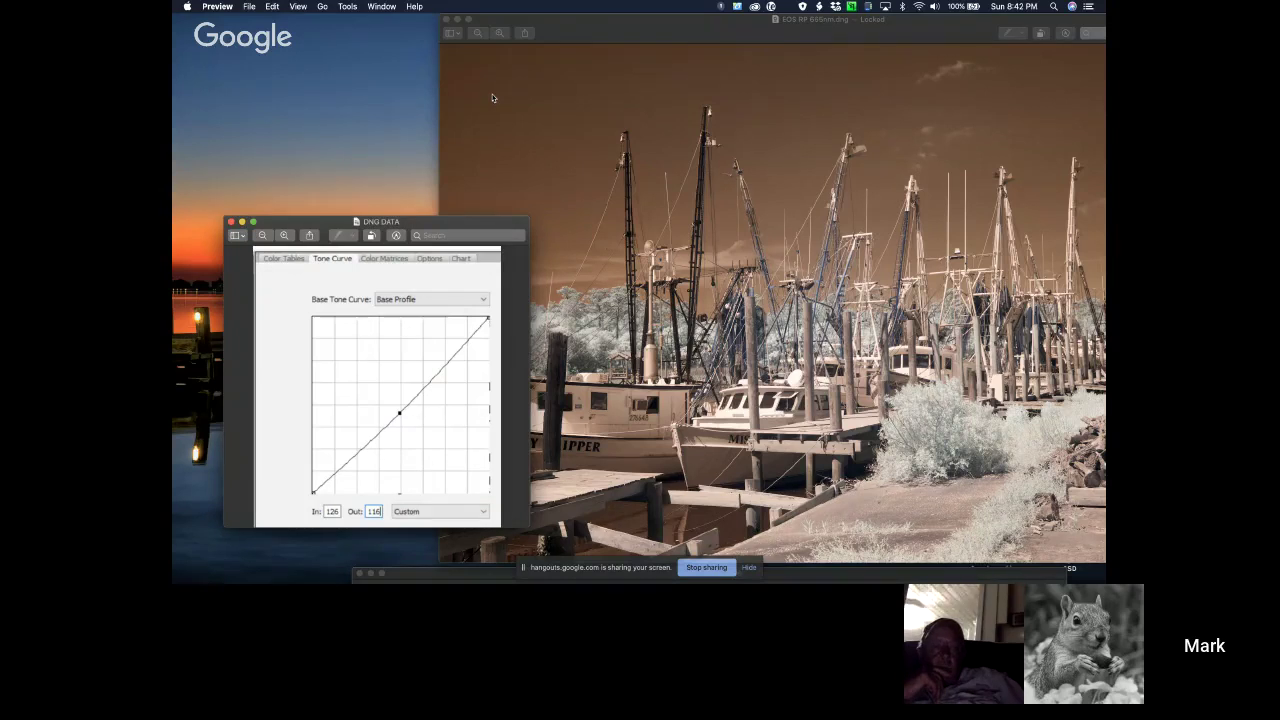
{"action": "double_click", "coordinate": [534, 24]}
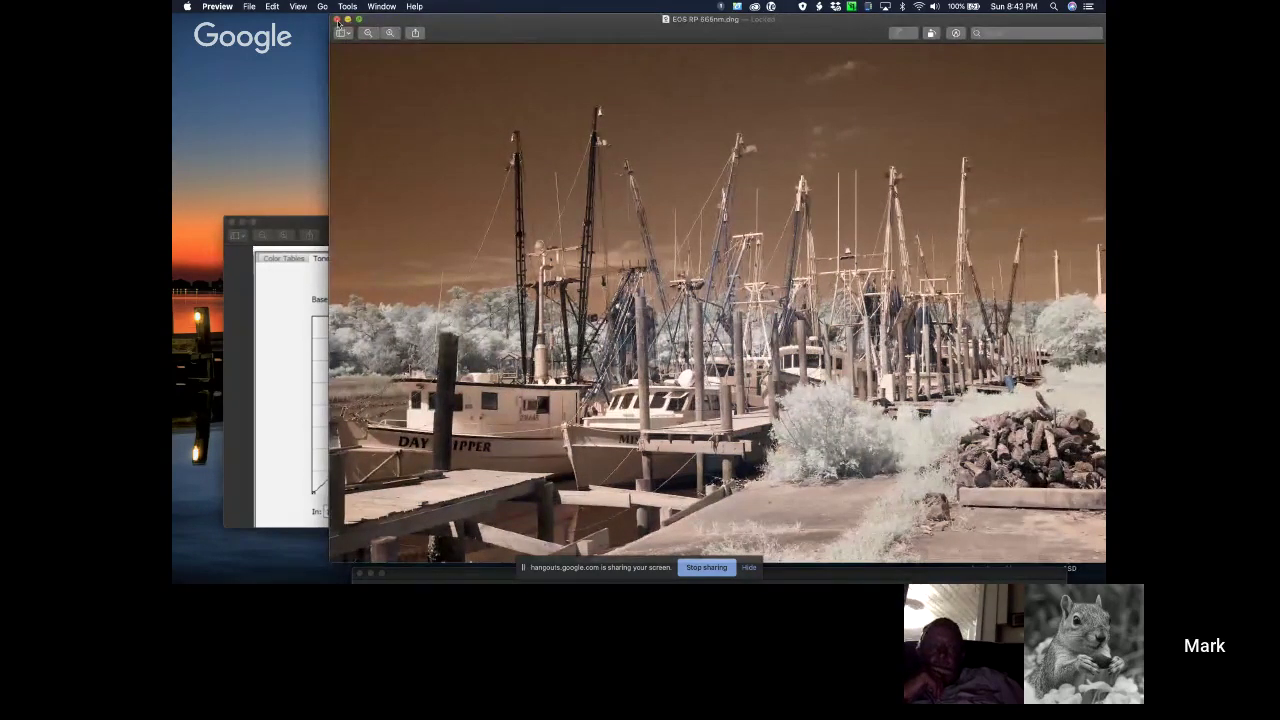
{"action": "left_click", "coordinate": [337, 20]}
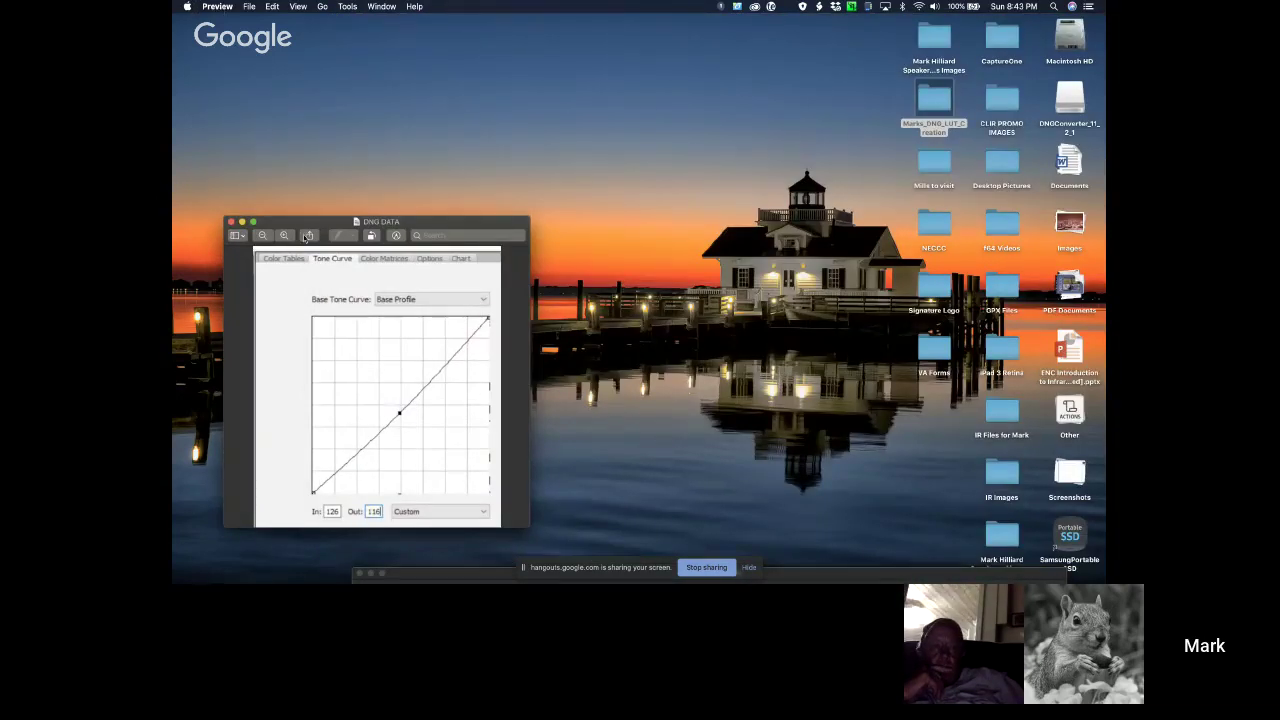
Move the DNG DATA reference window clear of the workspace and launch DNG Profile Editor.
{"action": "left_click_drag", "start_coordinate": [309, 223], "coordinate": [869, 25]}
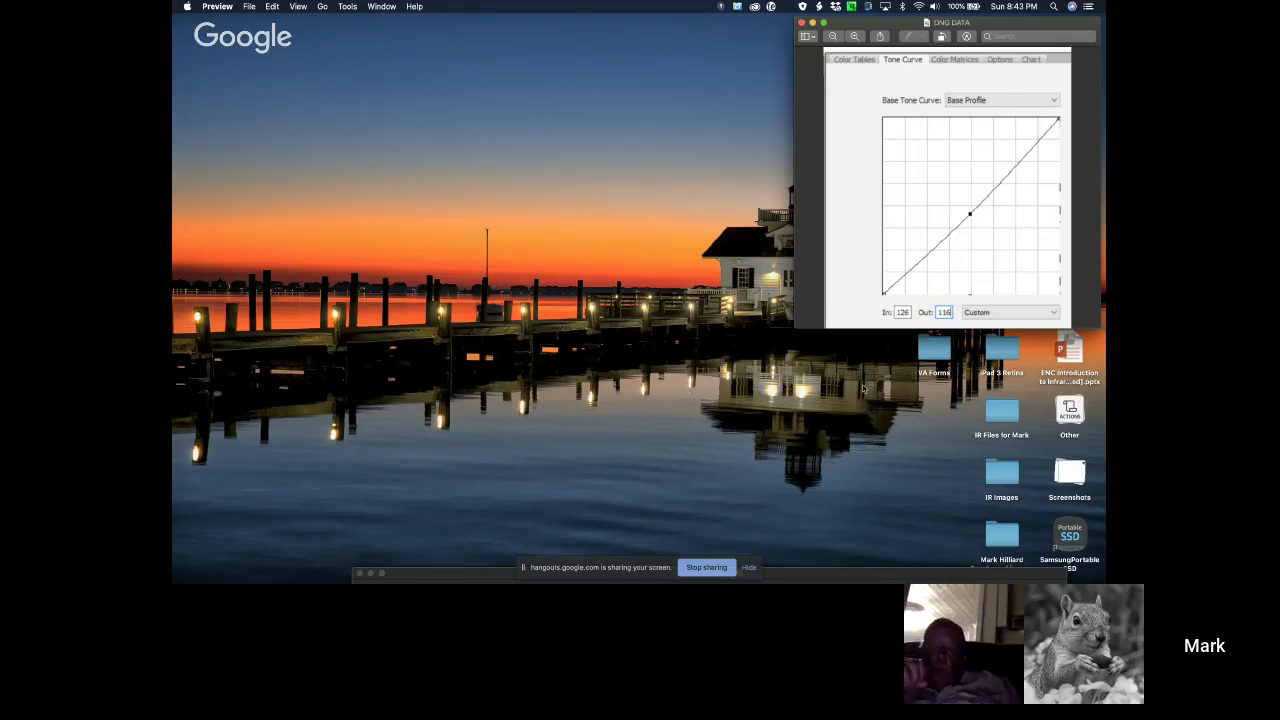
{"action": "mouse_move", "coordinate": [840, 582]}
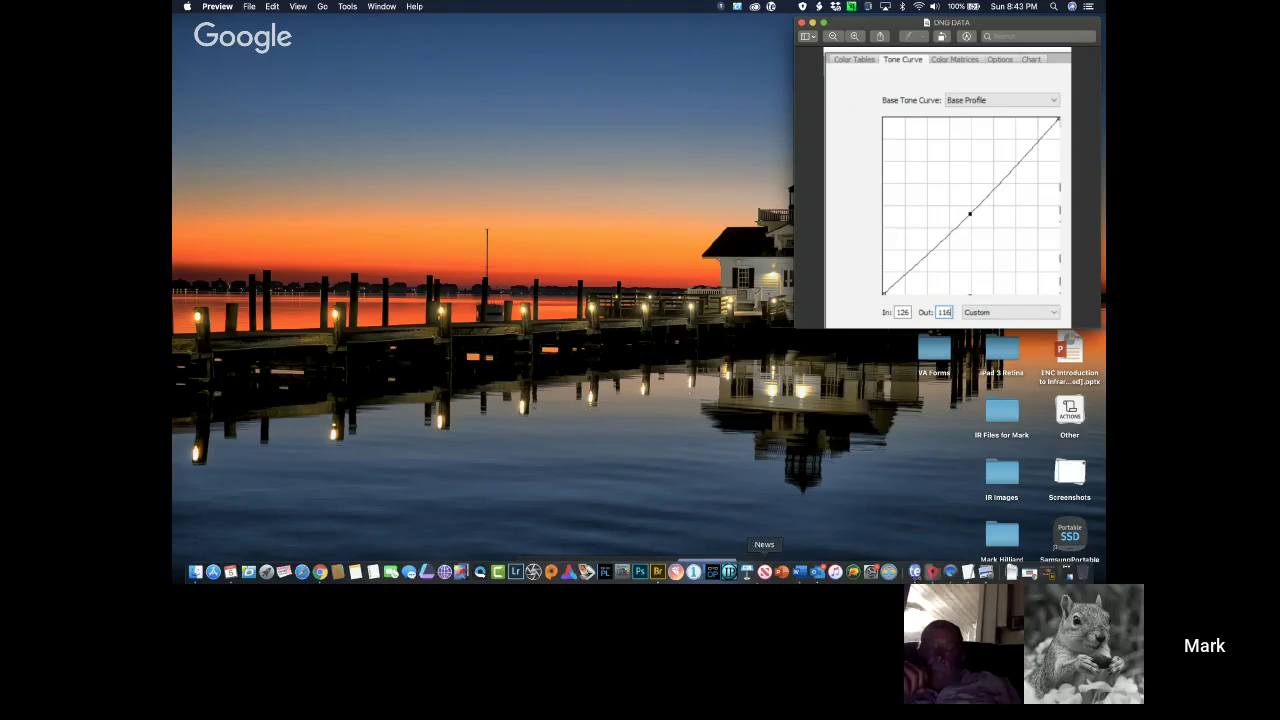
{"action": "left_click", "coordinate": [622, 571]}
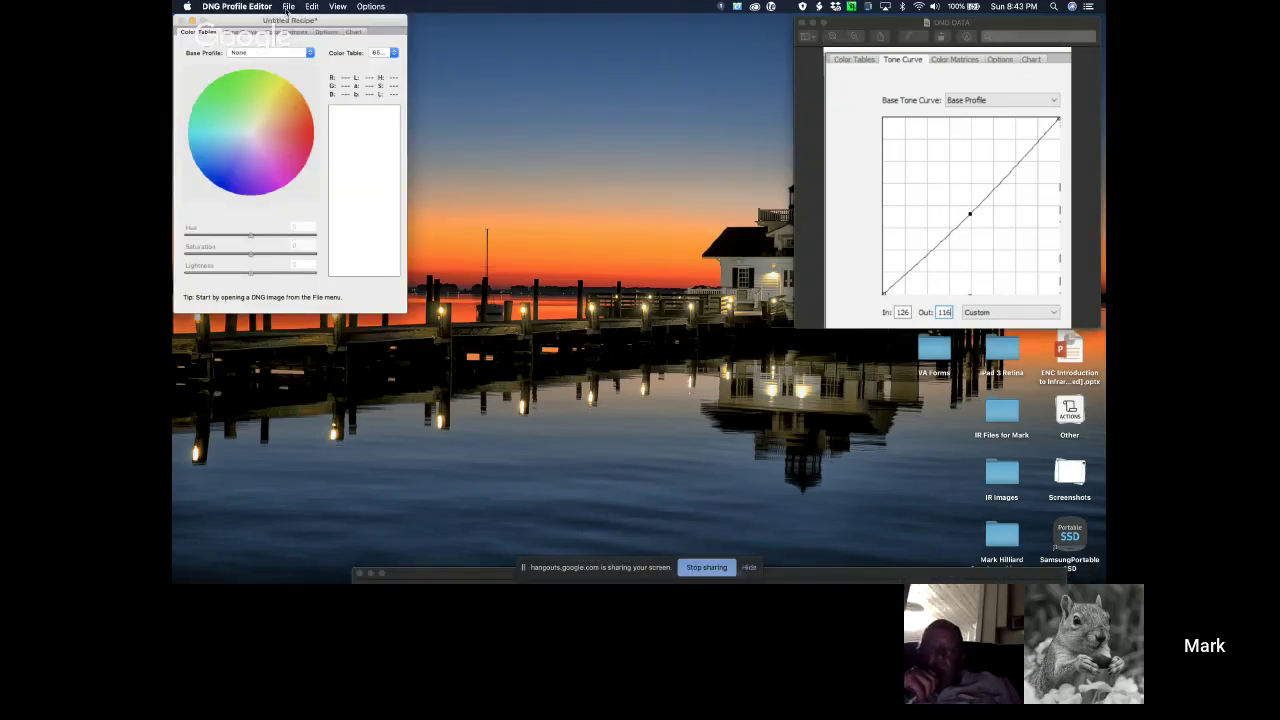
Open EOS RP 665nm.dng from the Desktop in DNG Profile Editor and place its image window beside the recipe window.
{"action": "left_click", "coordinate": [288, 7]}
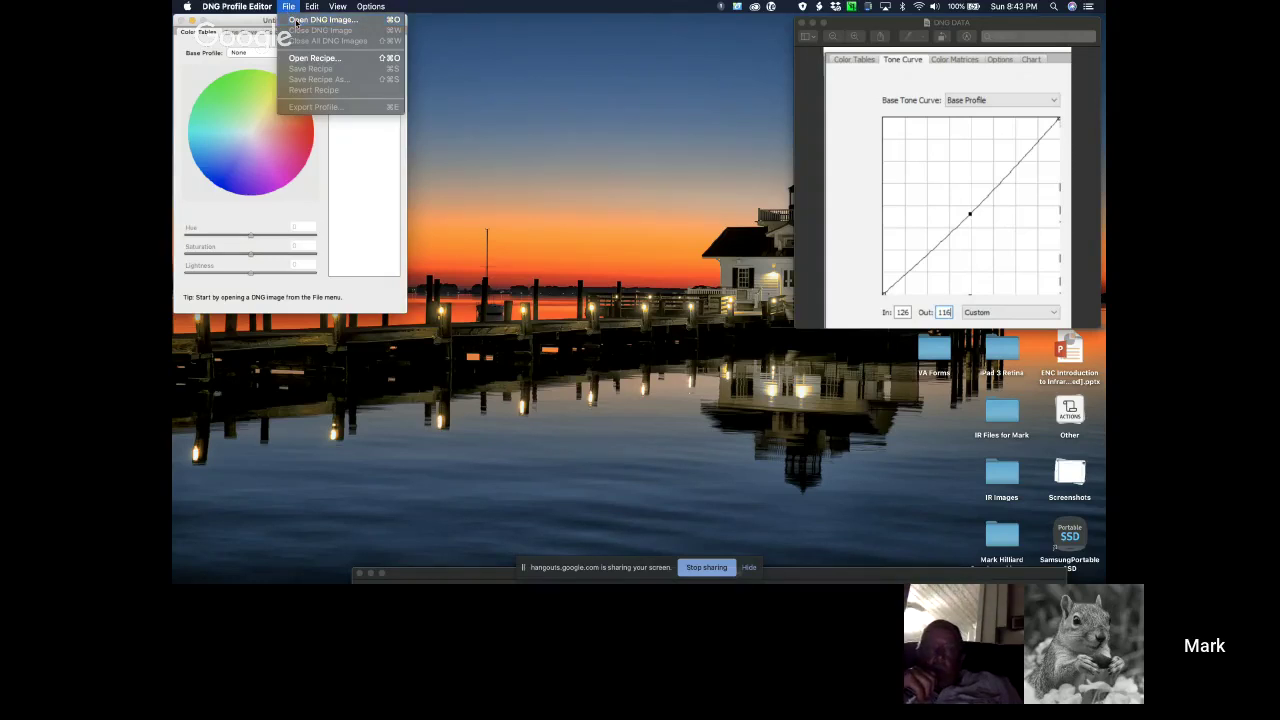
{"action": "left_click", "coordinate": [312, 58]}
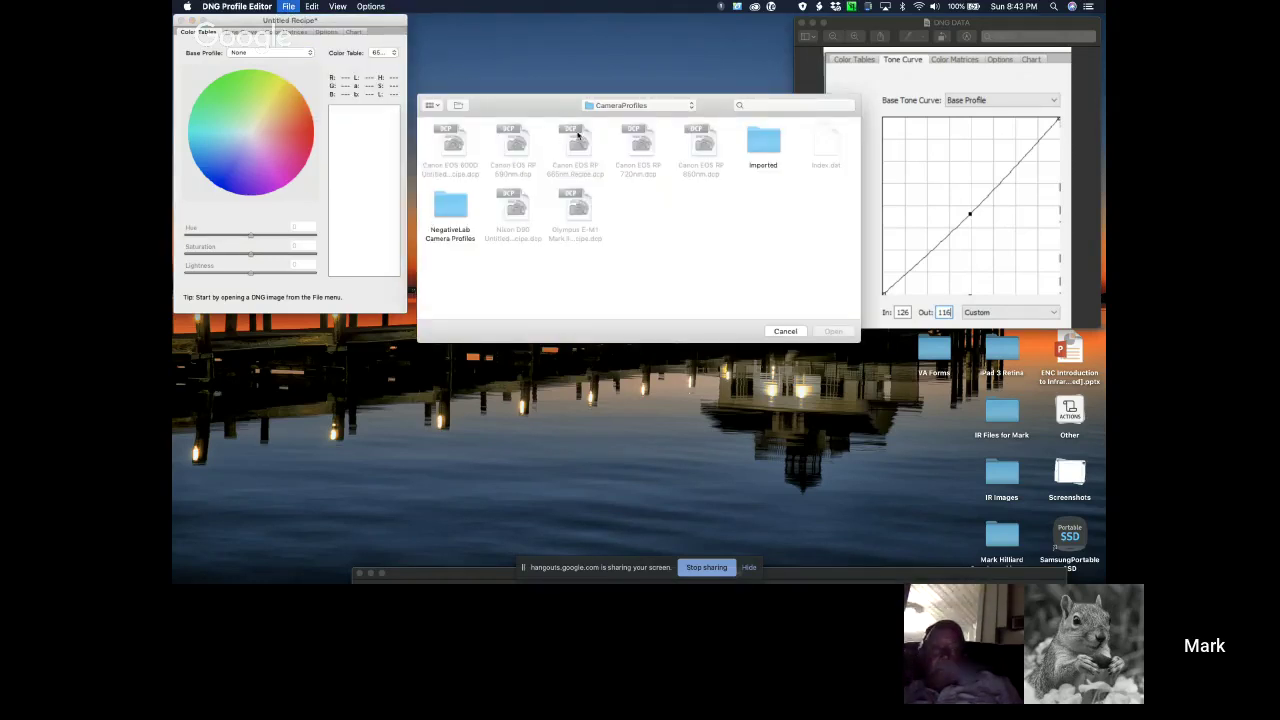
{"action": "left_click", "coordinate": [622, 106]}
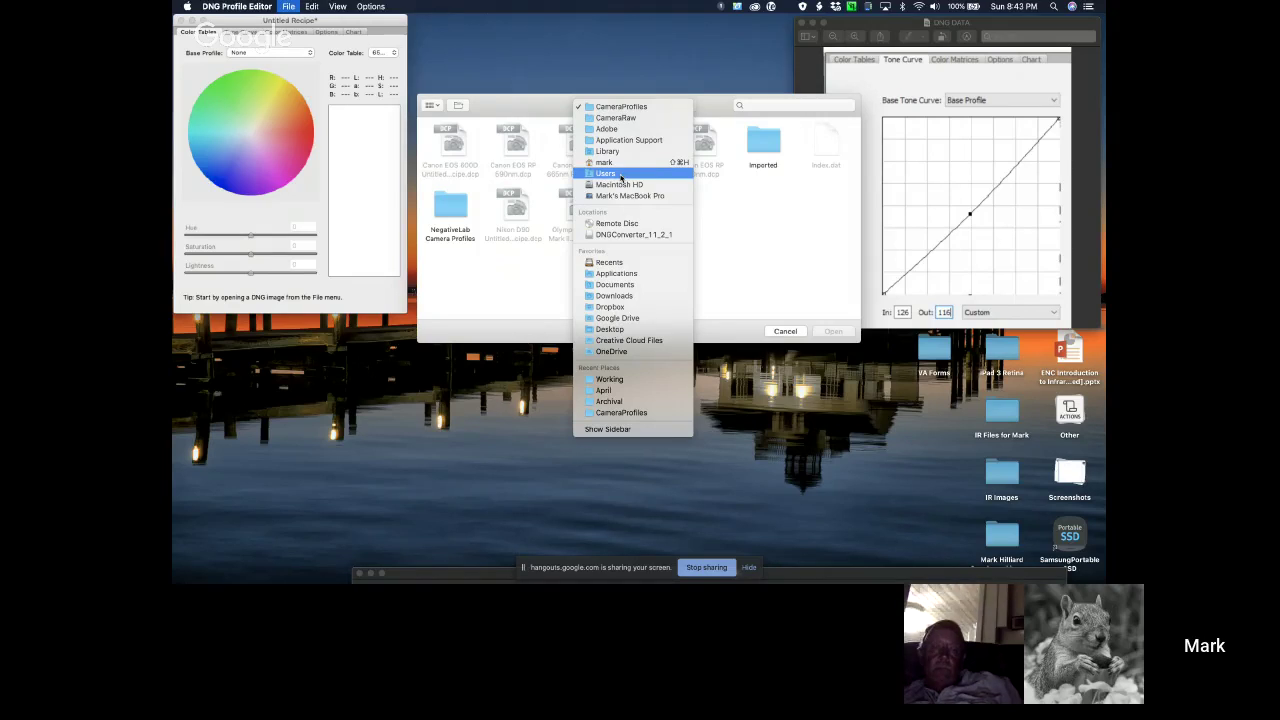
{"action": "left_click", "coordinate": [612, 330]}
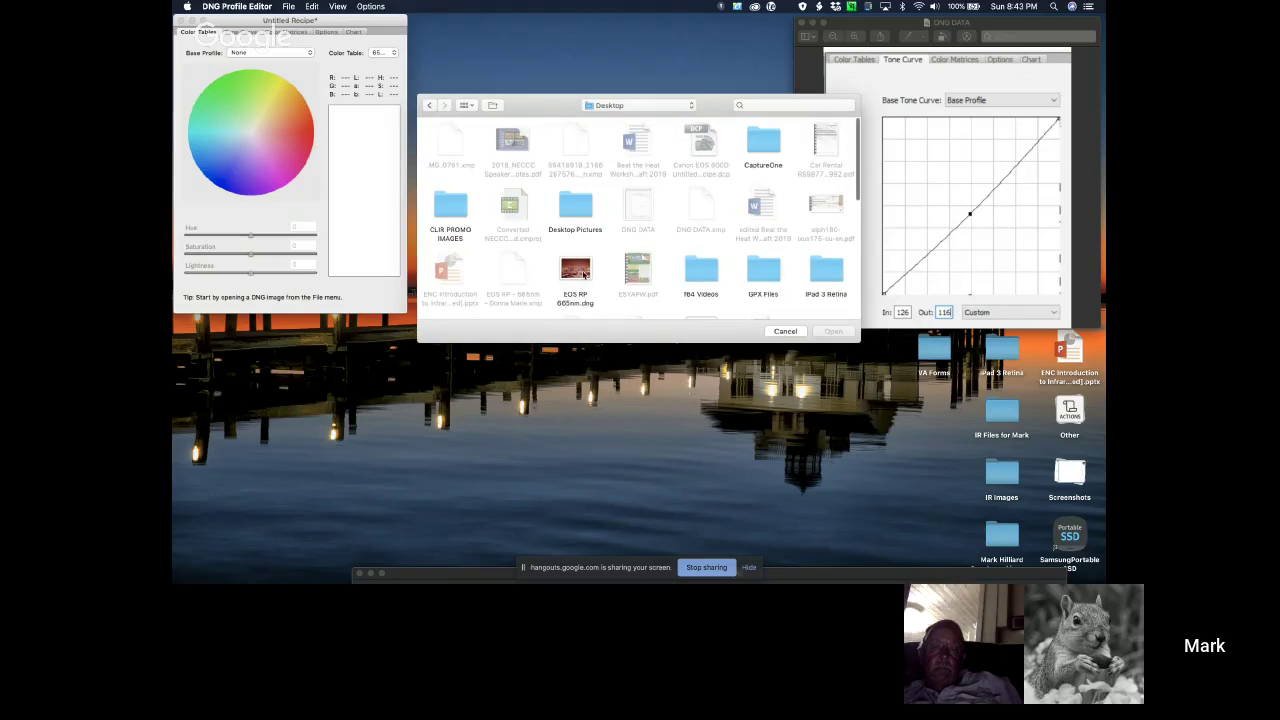
{"action": "left_click", "coordinate": [584, 275]}
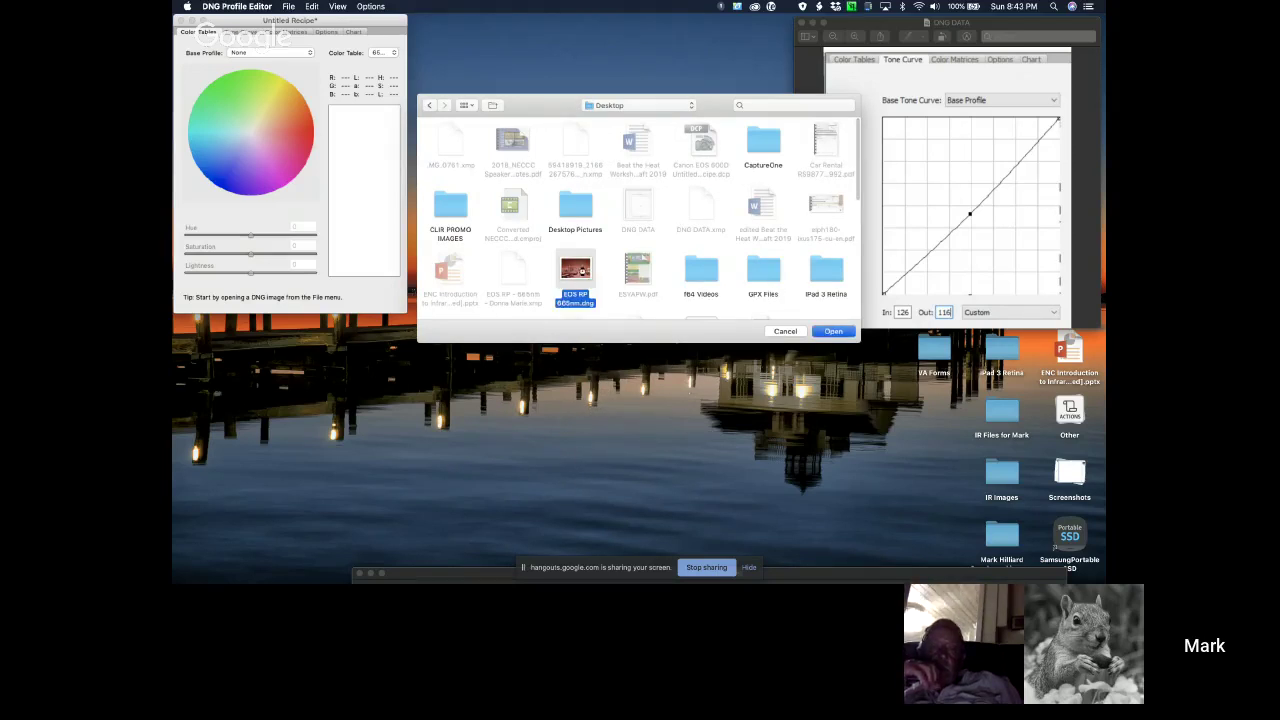
{"action": "double_click", "coordinate": [576, 272]}
{"action": "left_click_drag", "start_coordinate": [564, 104], "coordinate": [566, 16]}
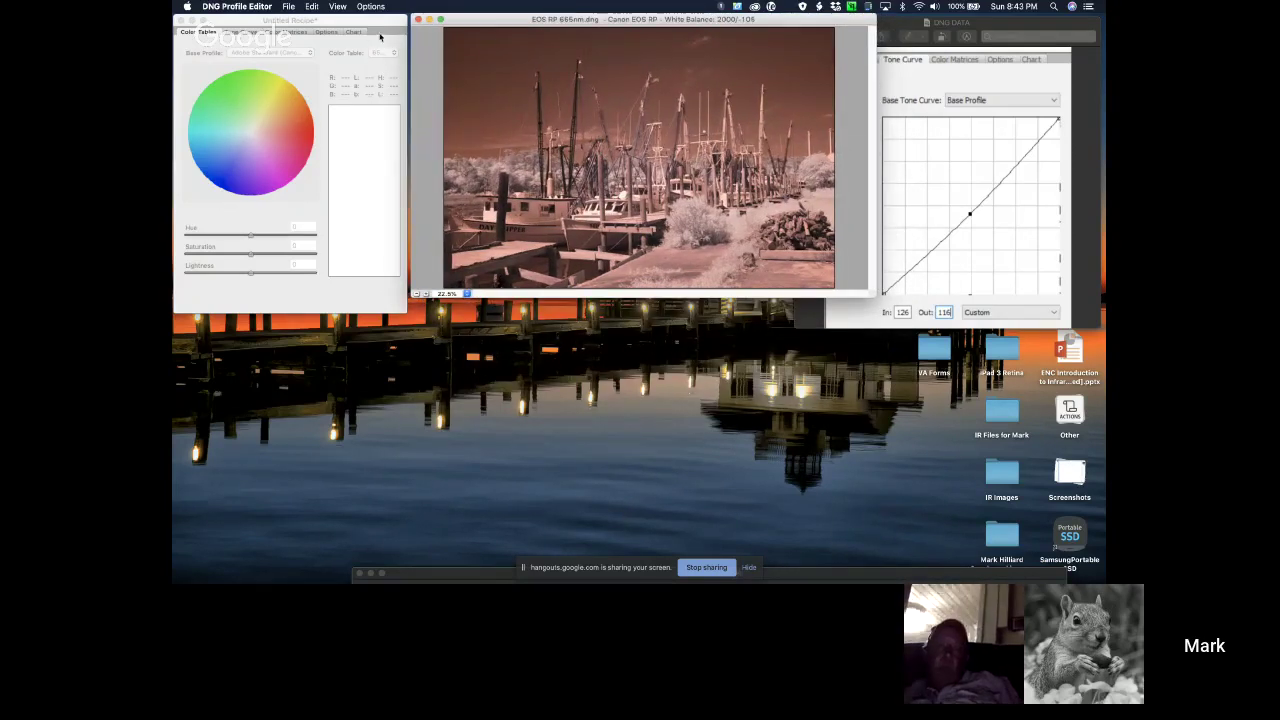
Add a midpoint to the recipe's tone curve with In 126 and Out 116, and close the DNG DATA reference.
{"action": "left_click", "coordinate": [238, 32]}
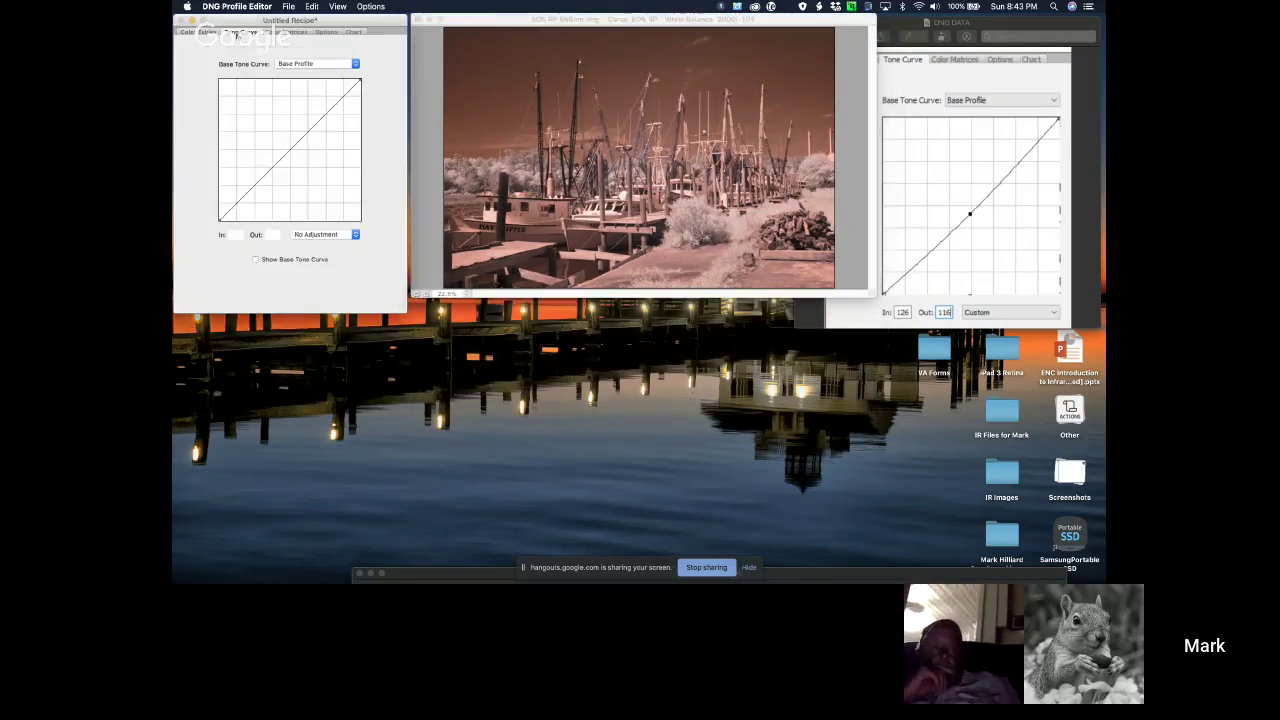
{"action": "left_click", "coordinate": [290, 150]}
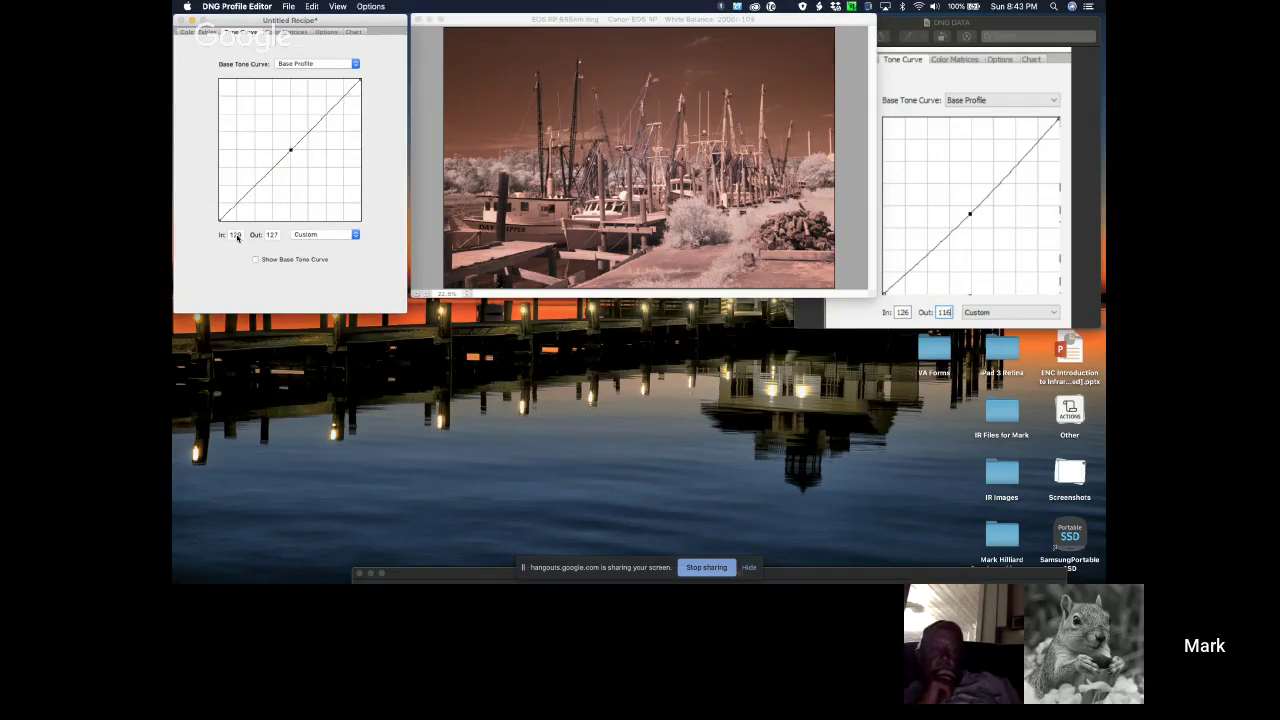
{"action": "left_click_drag", "start_coordinate": [1000, 22], "coordinate": [657, 12]}
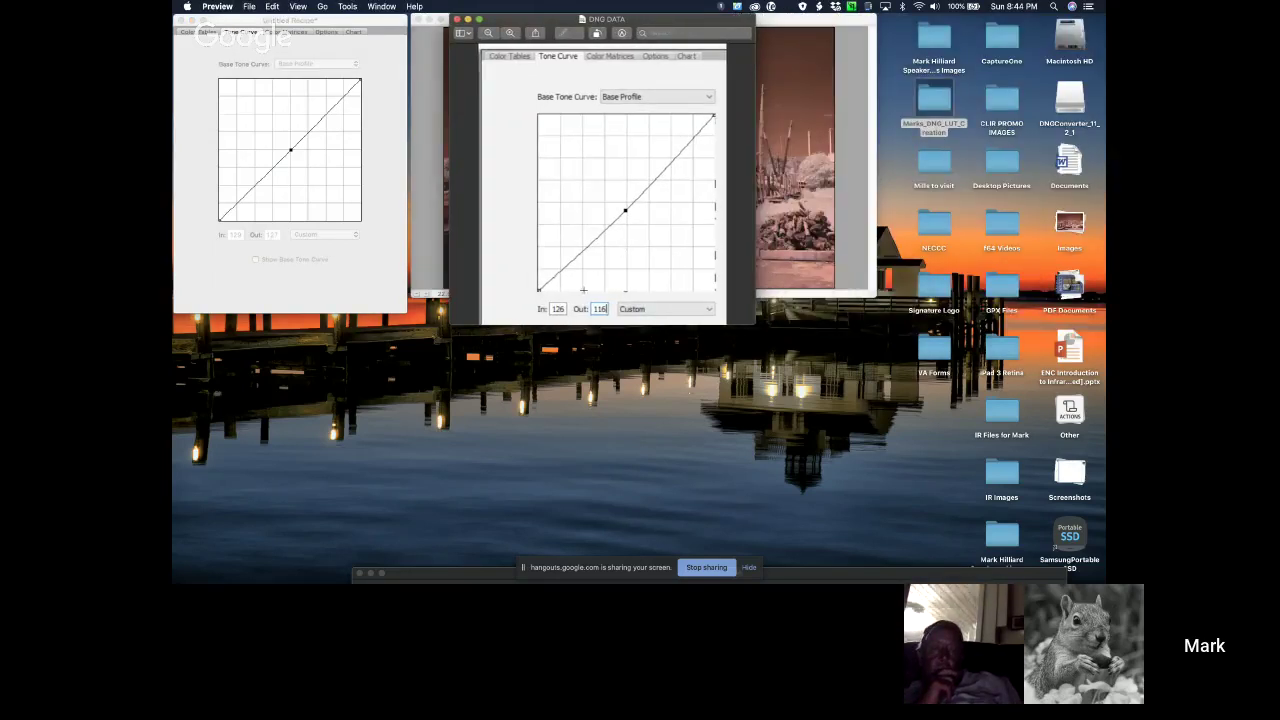
{"action": "left_click", "coordinate": [238, 234]}
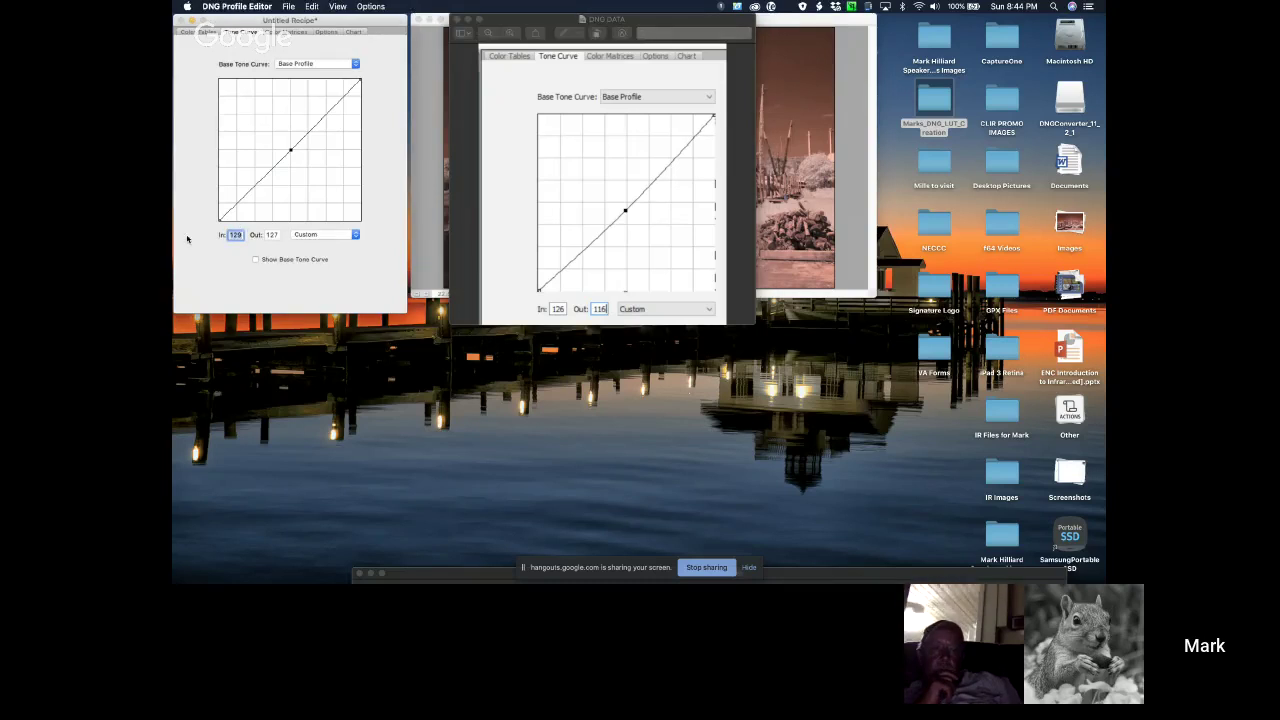
{"action": "type", "text": "126"}
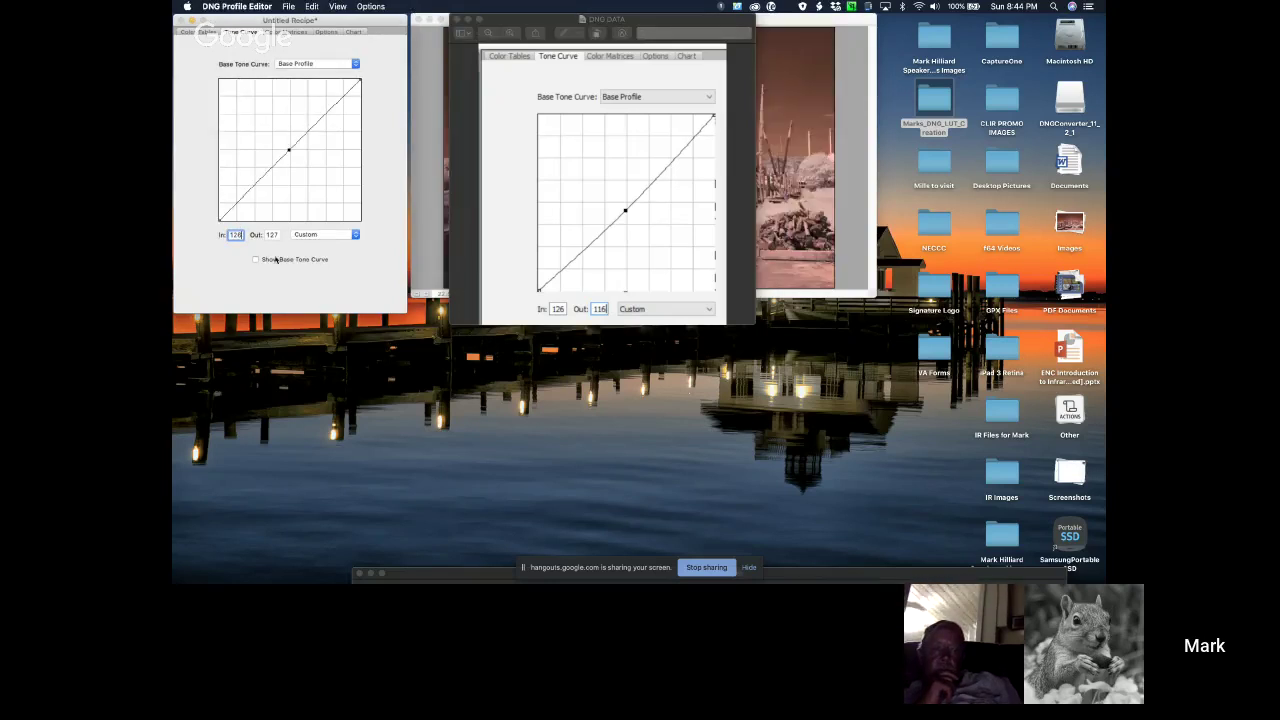
{"action": "left_click", "coordinate": [273, 234]}
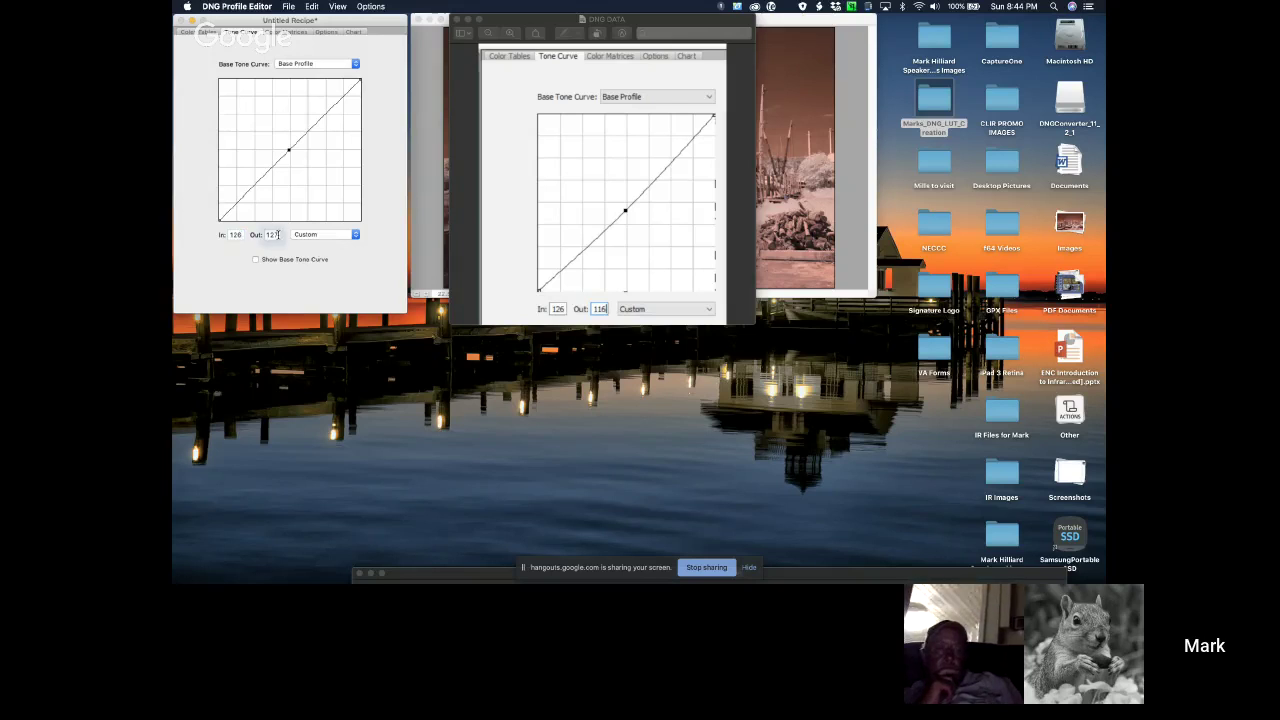
{"action": "type", "text": "11"}
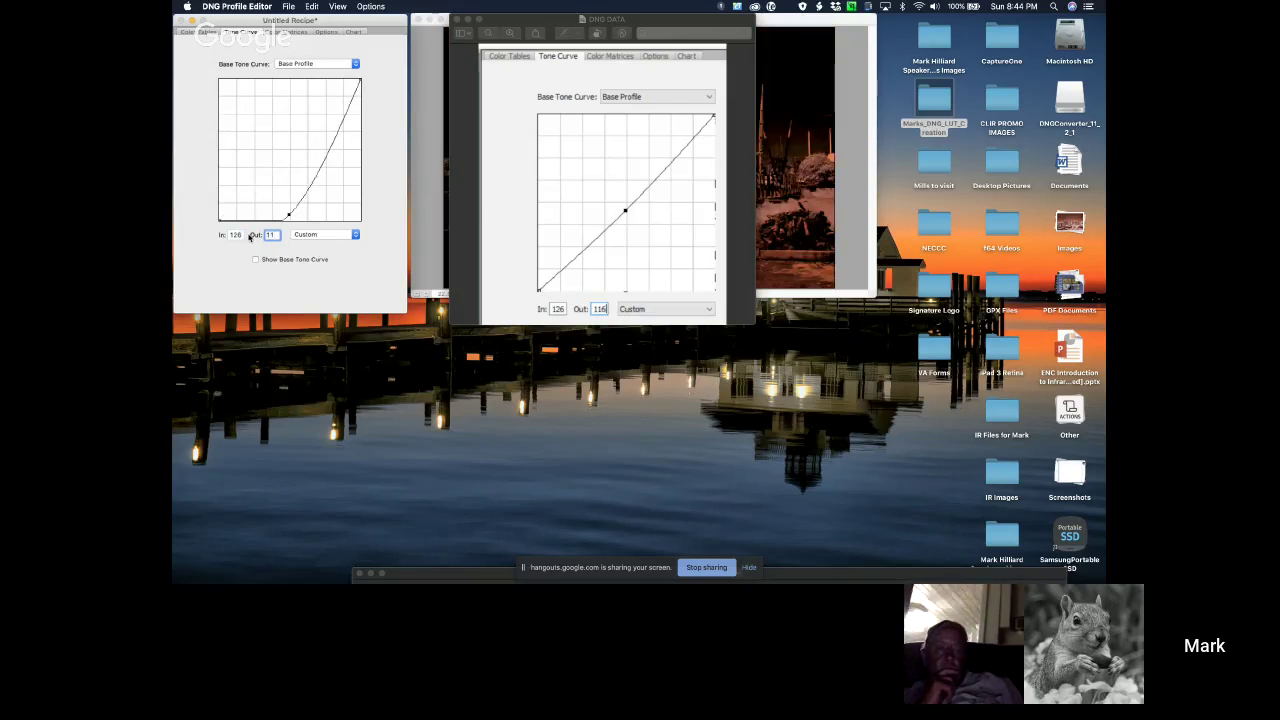
{"action": "type", "text": "6"}
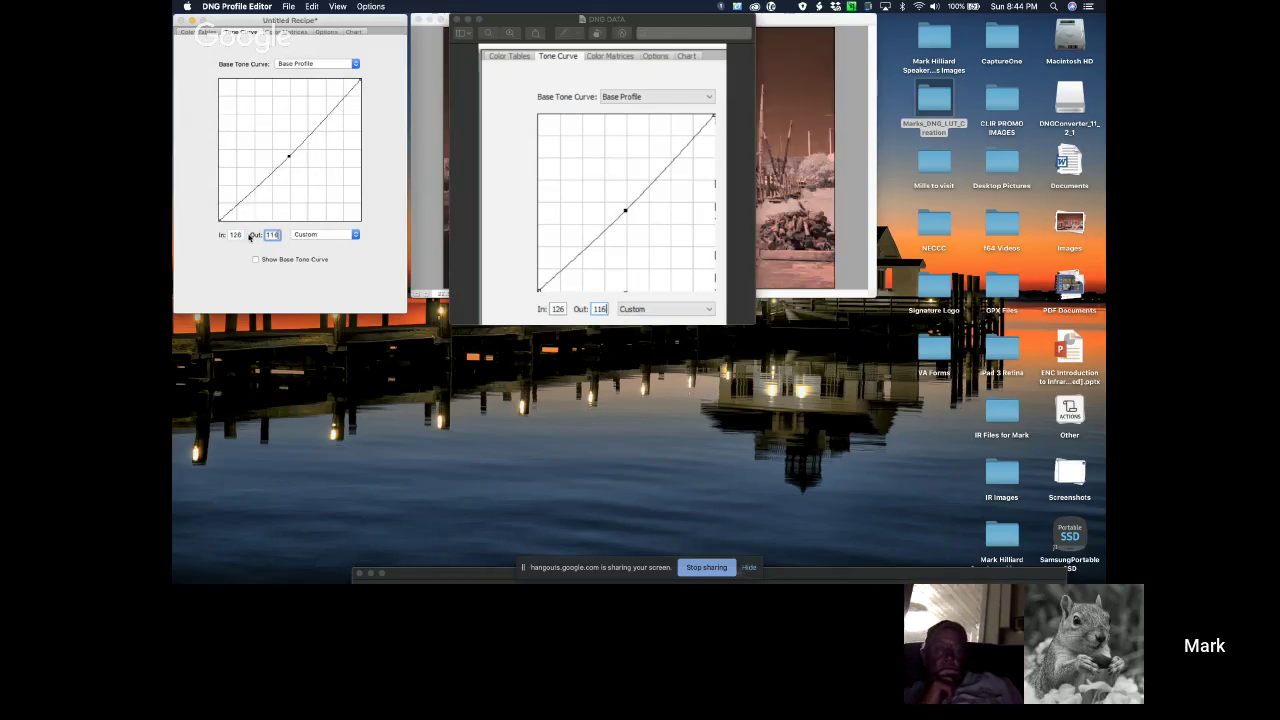
{"action": "left_click", "coordinate": [457, 20]}
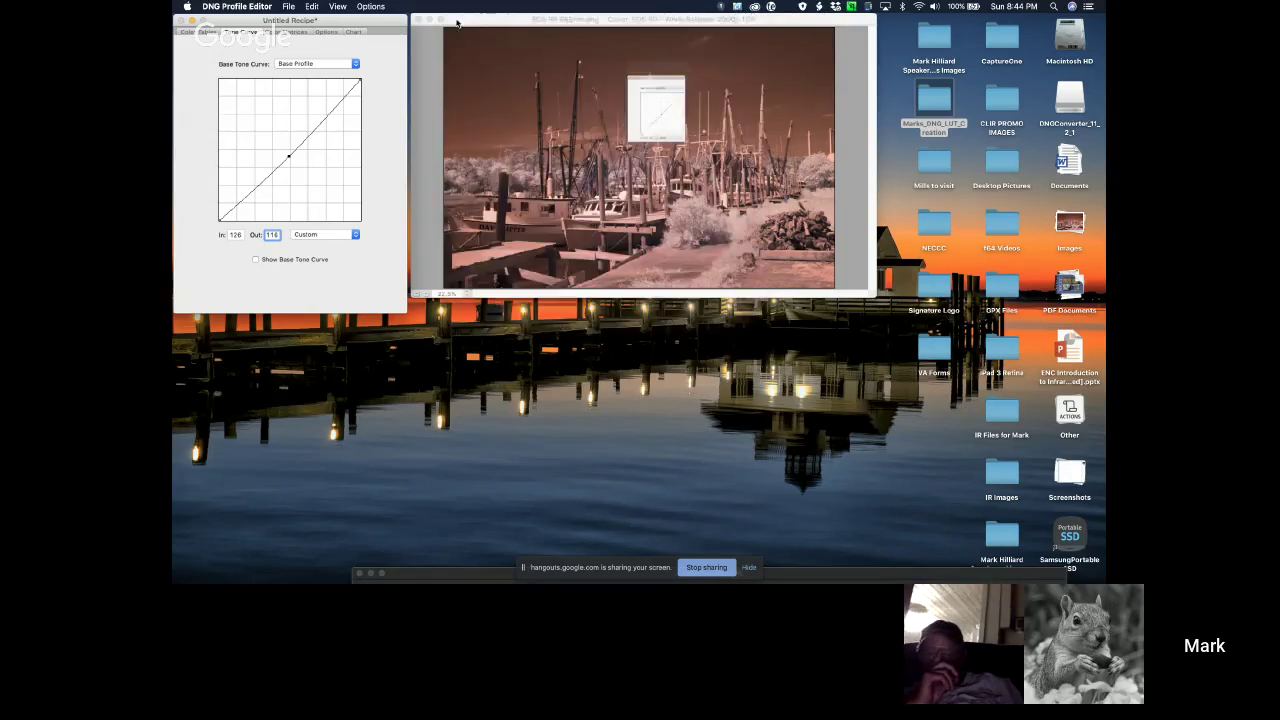
Move the image window clear of the recipe window and set the White Balance Calibration temperature to -100 in the color matrices.
{"action": "left_click_drag", "start_coordinate": [517, 20], "coordinate": [578, 32]}
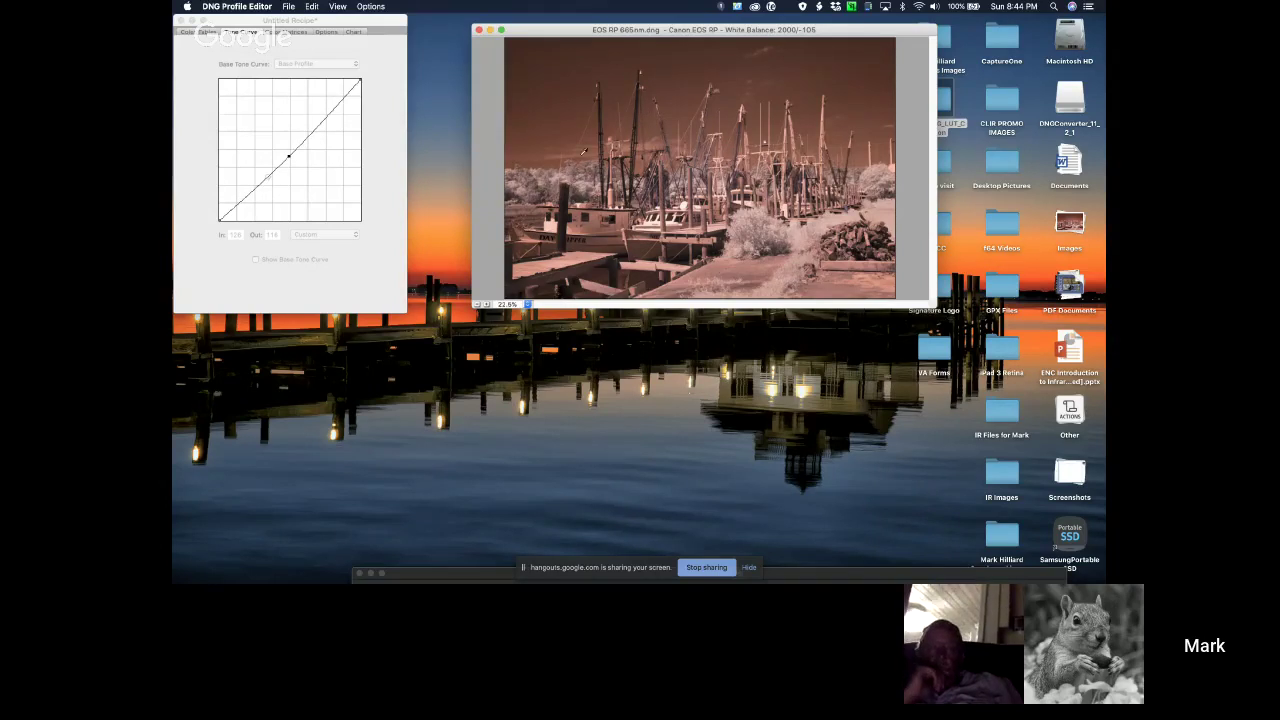
{"action": "left_click", "coordinate": [285, 22]}
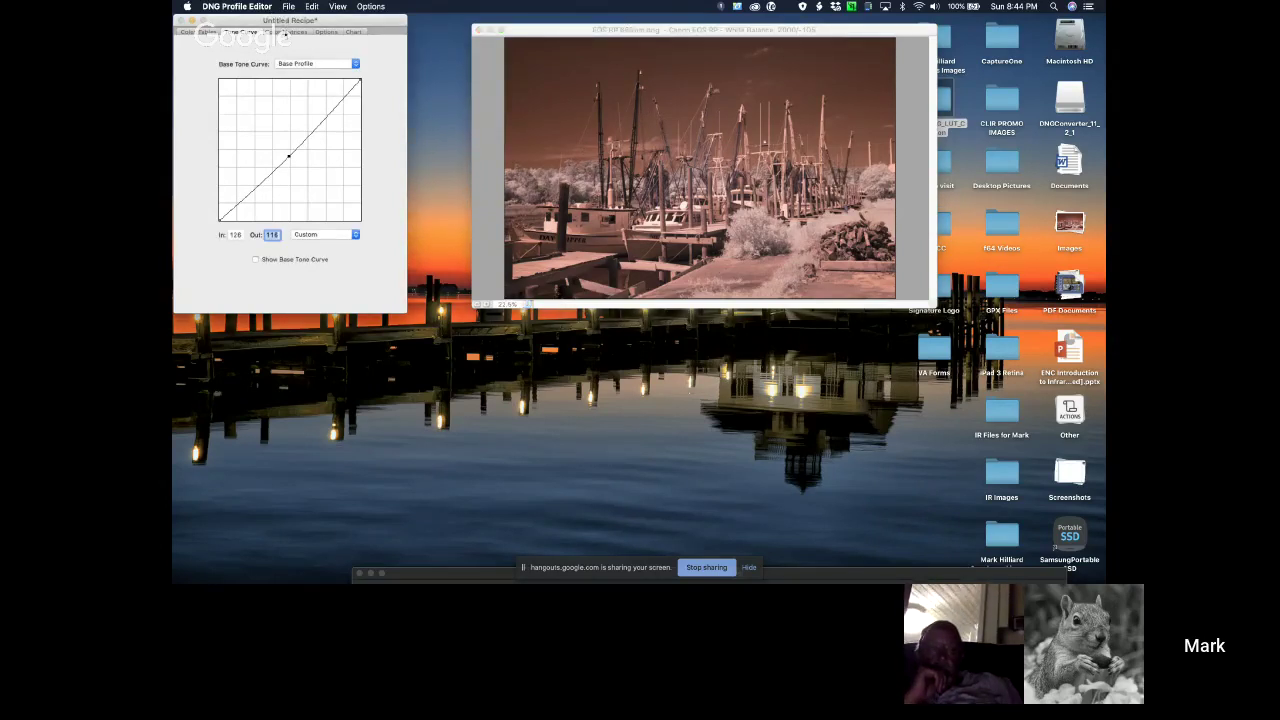
{"action": "left_click", "coordinate": [286, 32]}
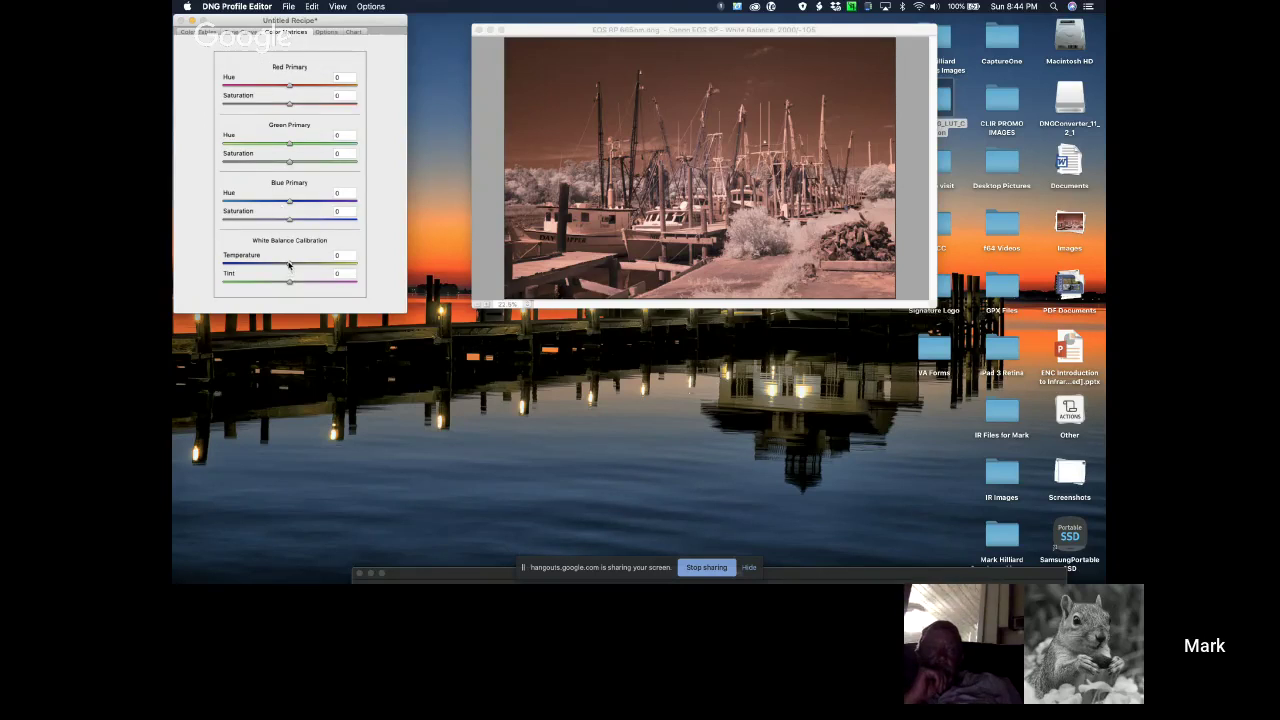
{"action": "left_click_drag", "start_coordinate": [289, 264], "coordinate": [172, 264]}
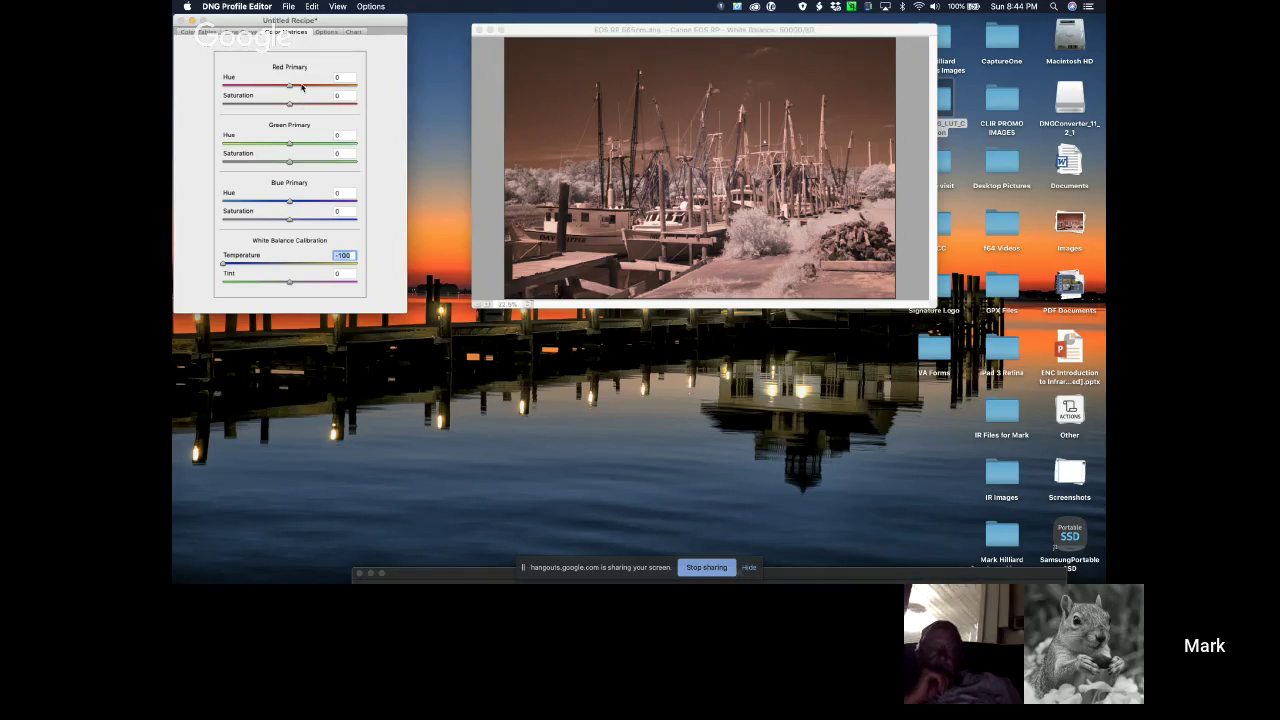
Export the Canon EOS RP profile to the Desktop as Canon EOS RP 665nm.dcp.
{"action": "left_click", "coordinate": [289, 7]}
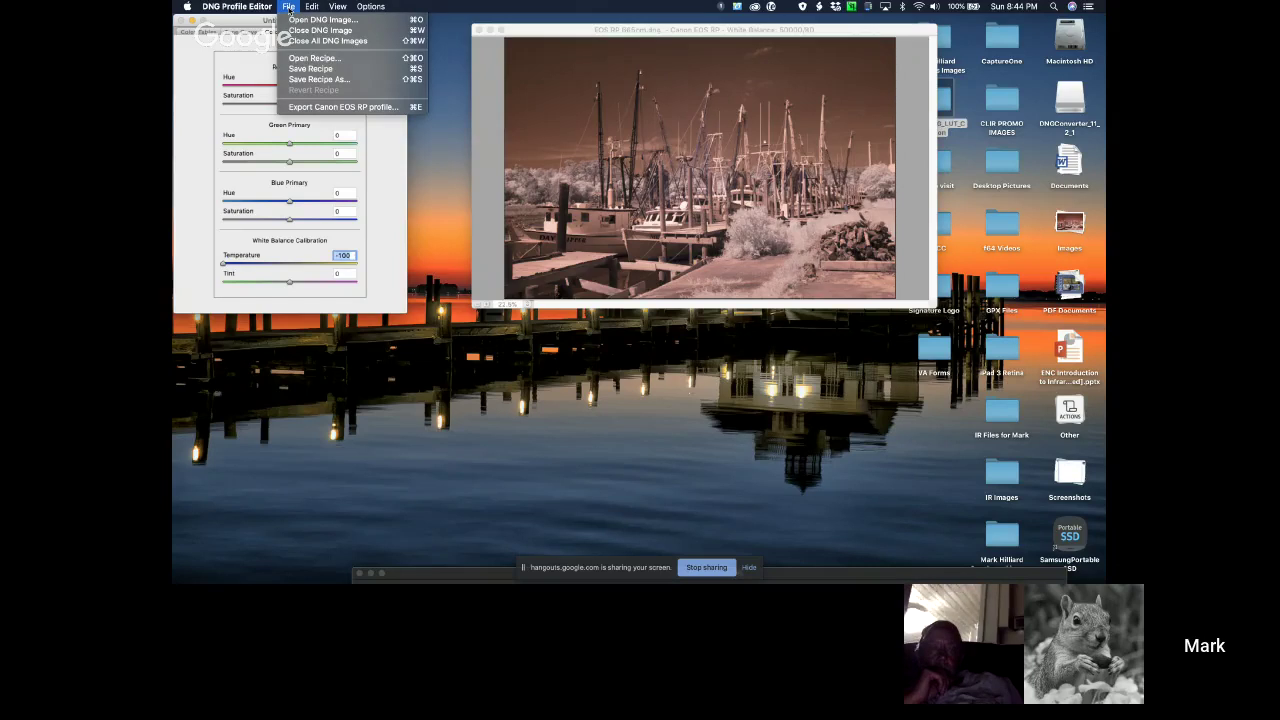
{"action": "left_click", "coordinate": [318, 107]}
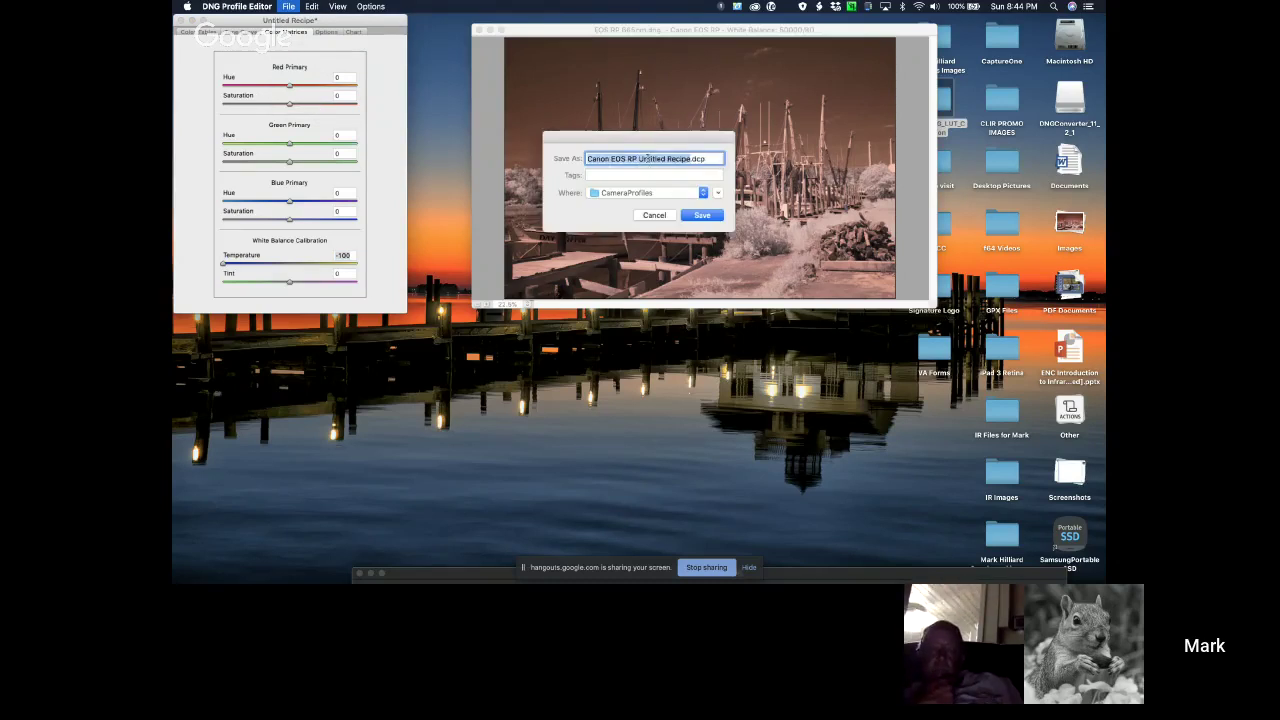
{"action": "left_click_drag", "start_coordinate": [692, 160], "coordinate": [639, 160]}
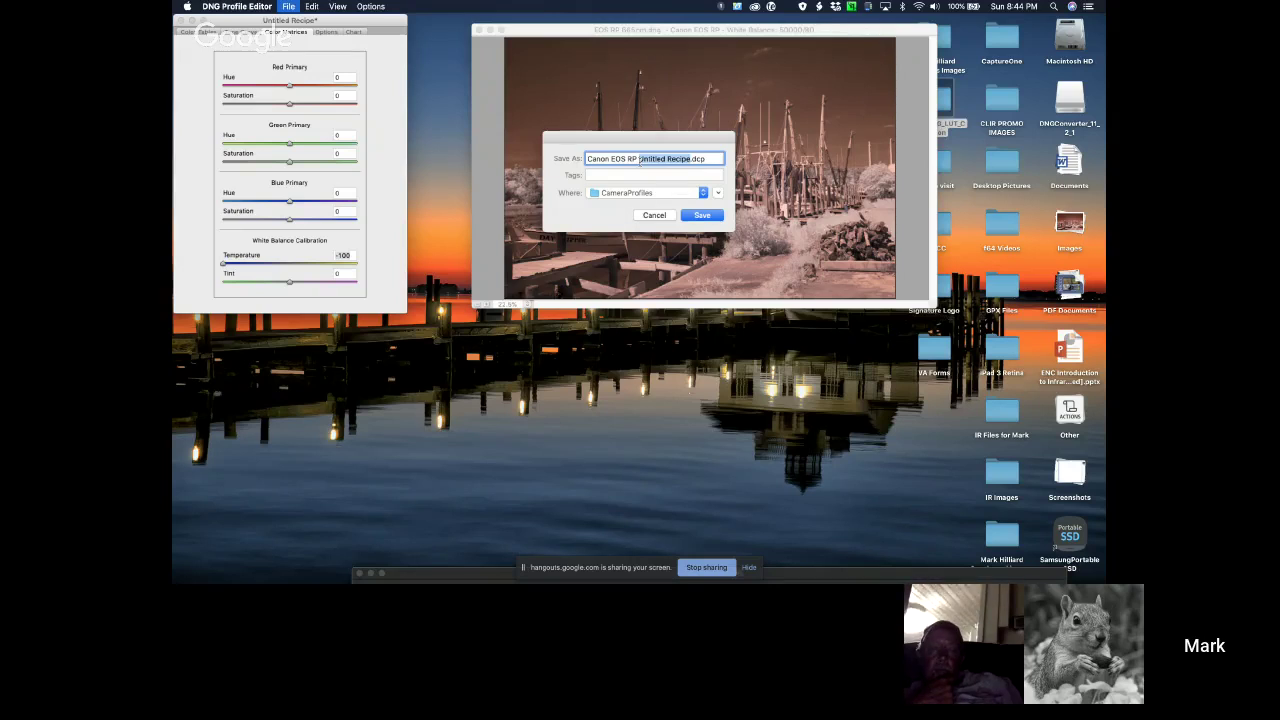
{"action": "type", "text": "665n"}
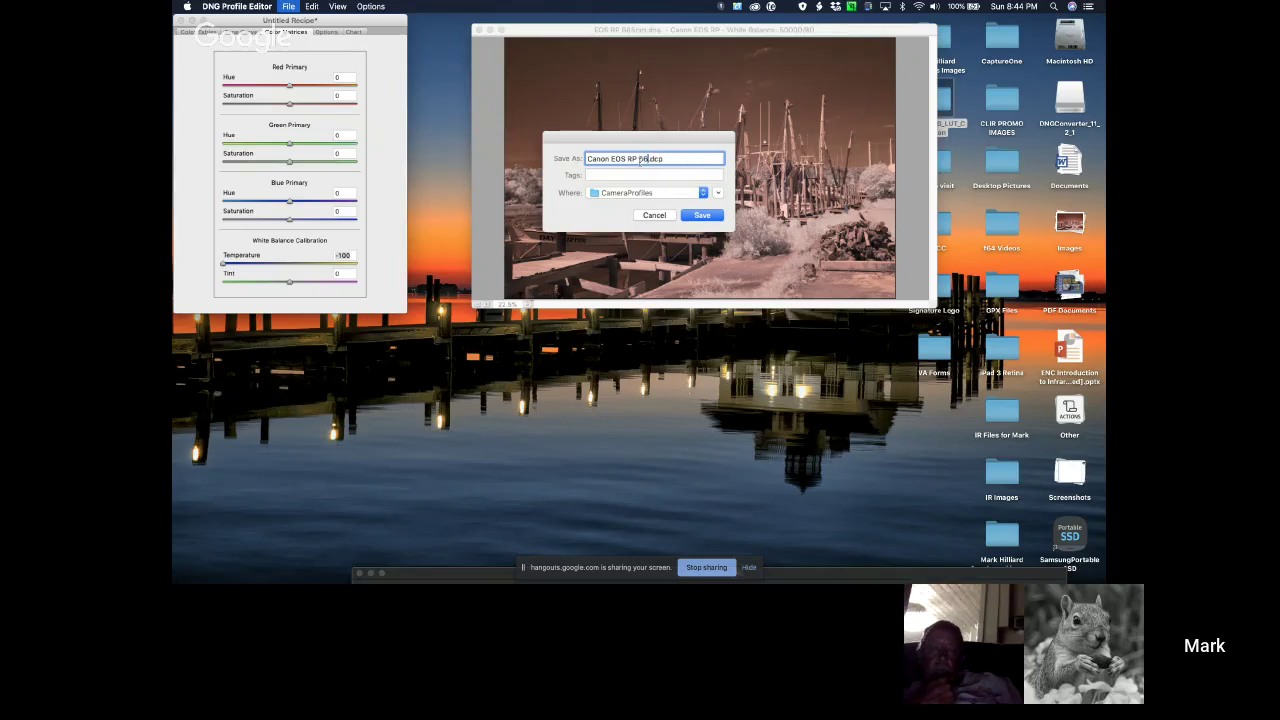
{"action": "type", "text": "m"}
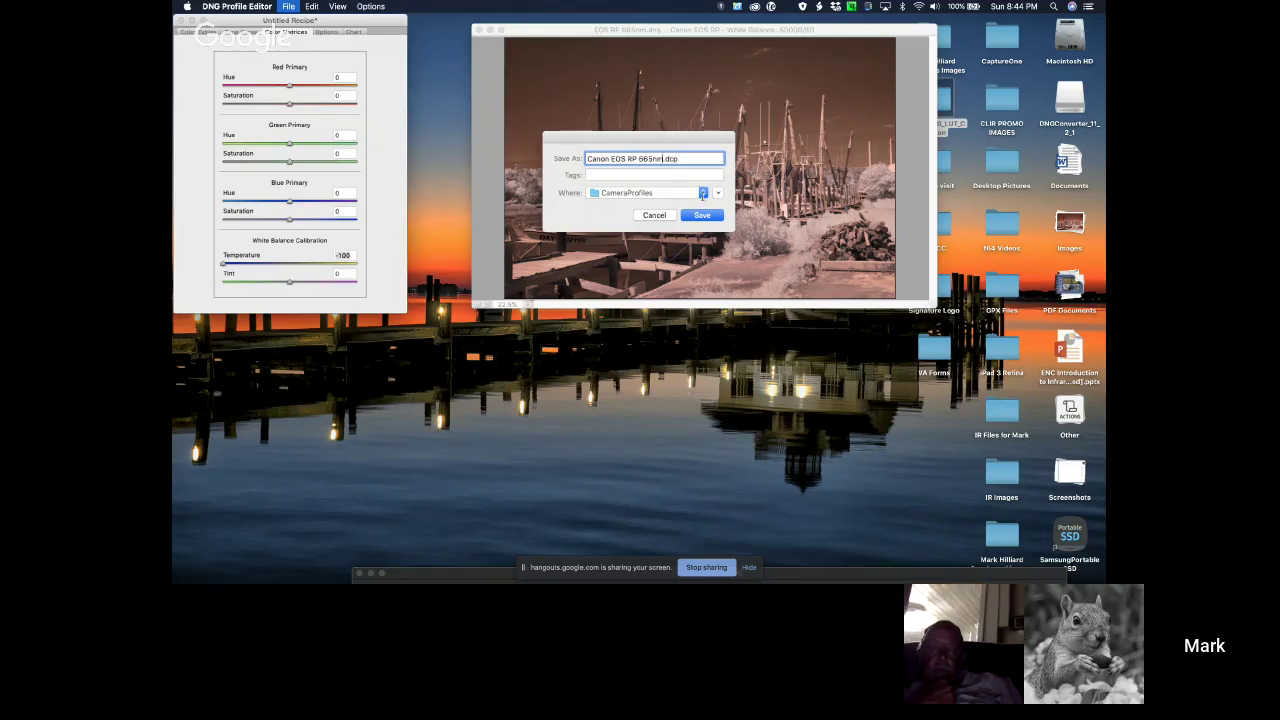
{"action": "left_click", "coordinate": [703, 193]}
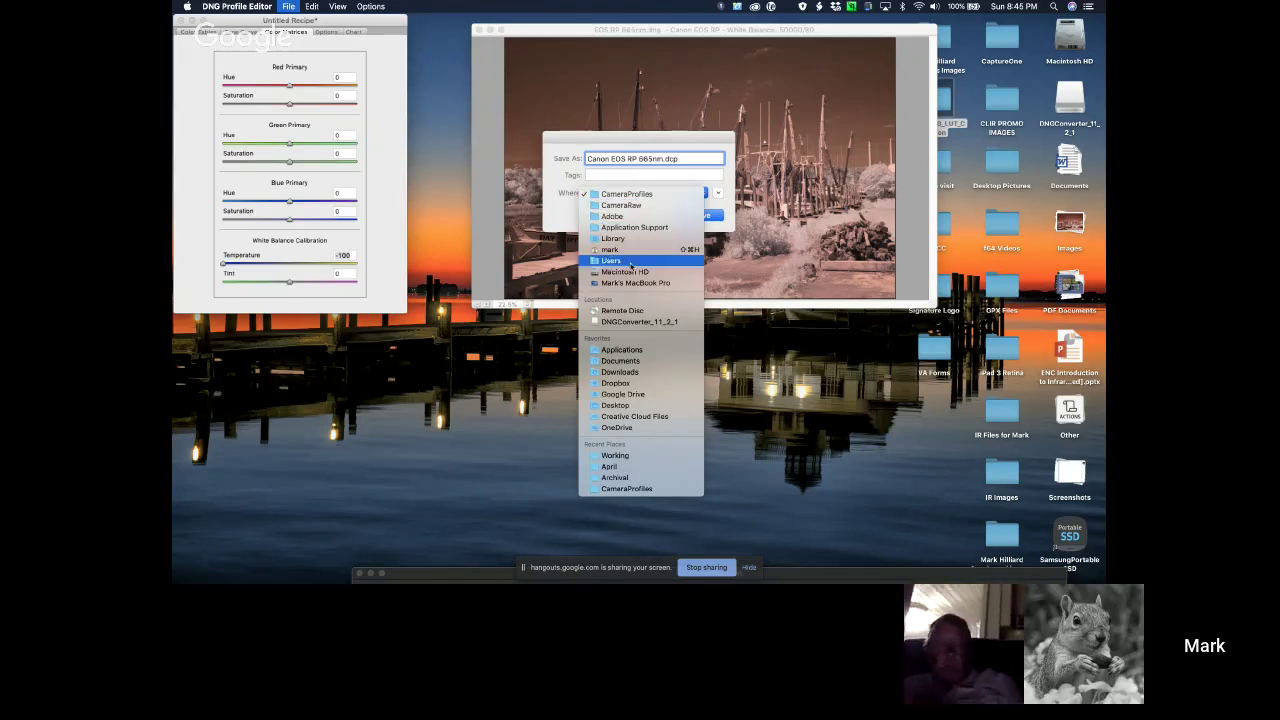
{"action": "left_click", "coordinate": [628, 406]}
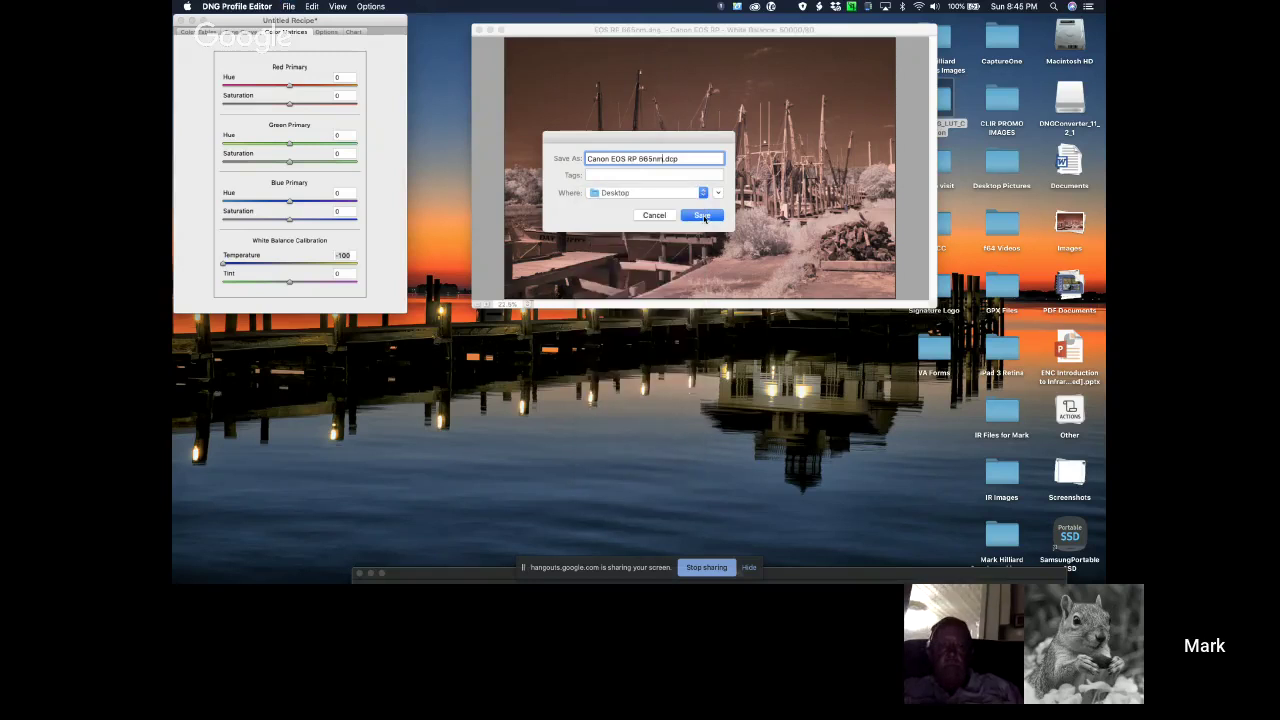
{"action": "left_click", "coordinate": [703, 216]}
{"action": "left_click", "coordinate": [712, 237]}
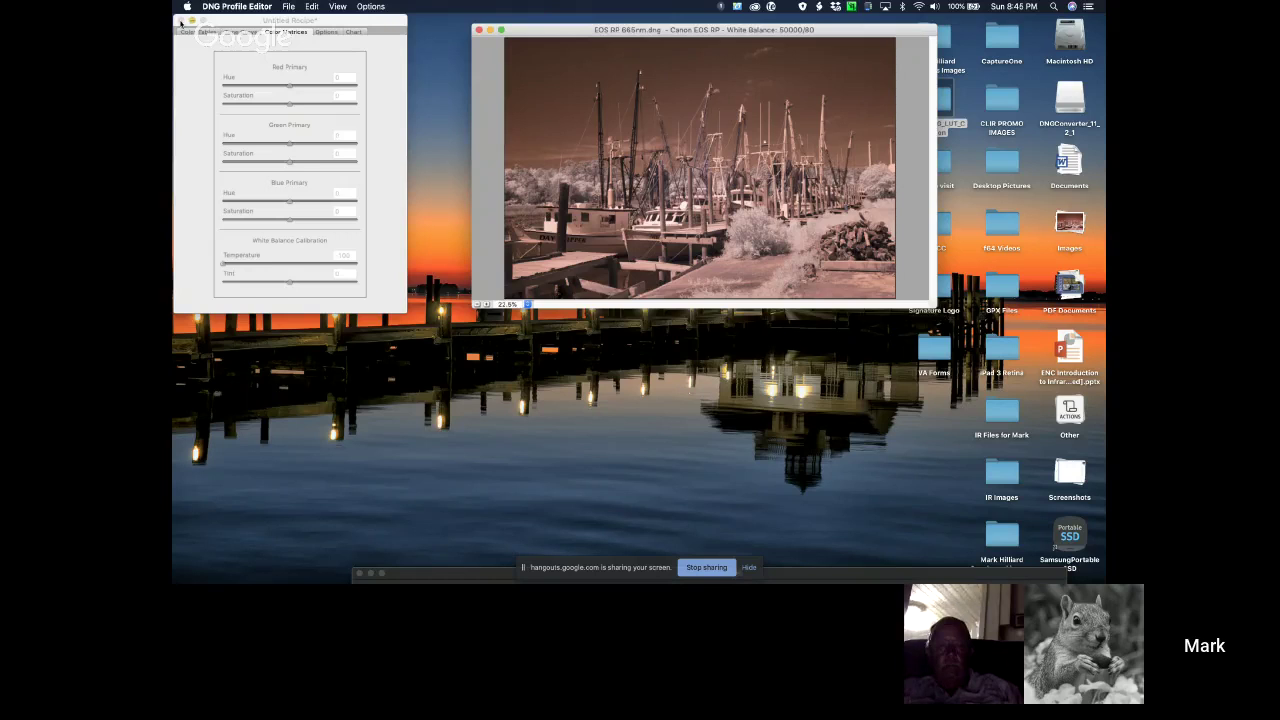
Quit DNG Profile Editor and expand the Other stack of files on the desktop.
{"action": "left_click", "coordinate": [233, 8]}
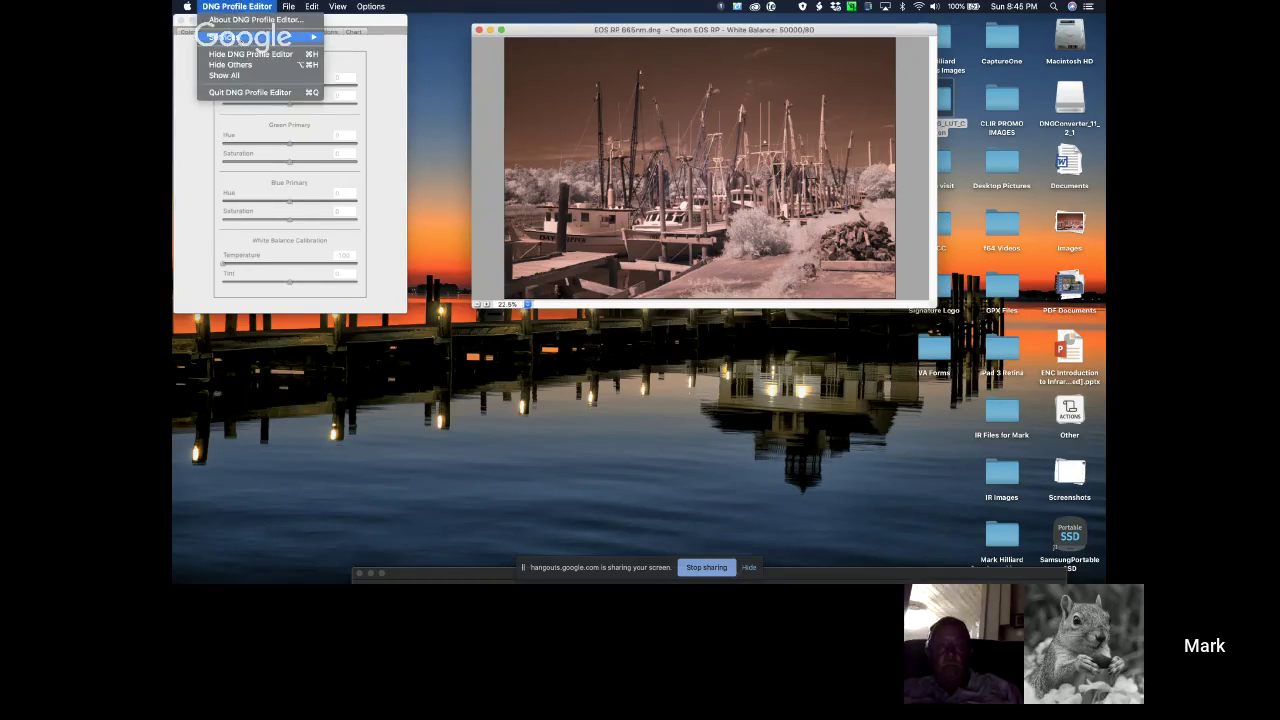
{"action": "left_click", "coordinate": [264, 96]}
{"action": "left_click", "coordinate": [591, 239]}
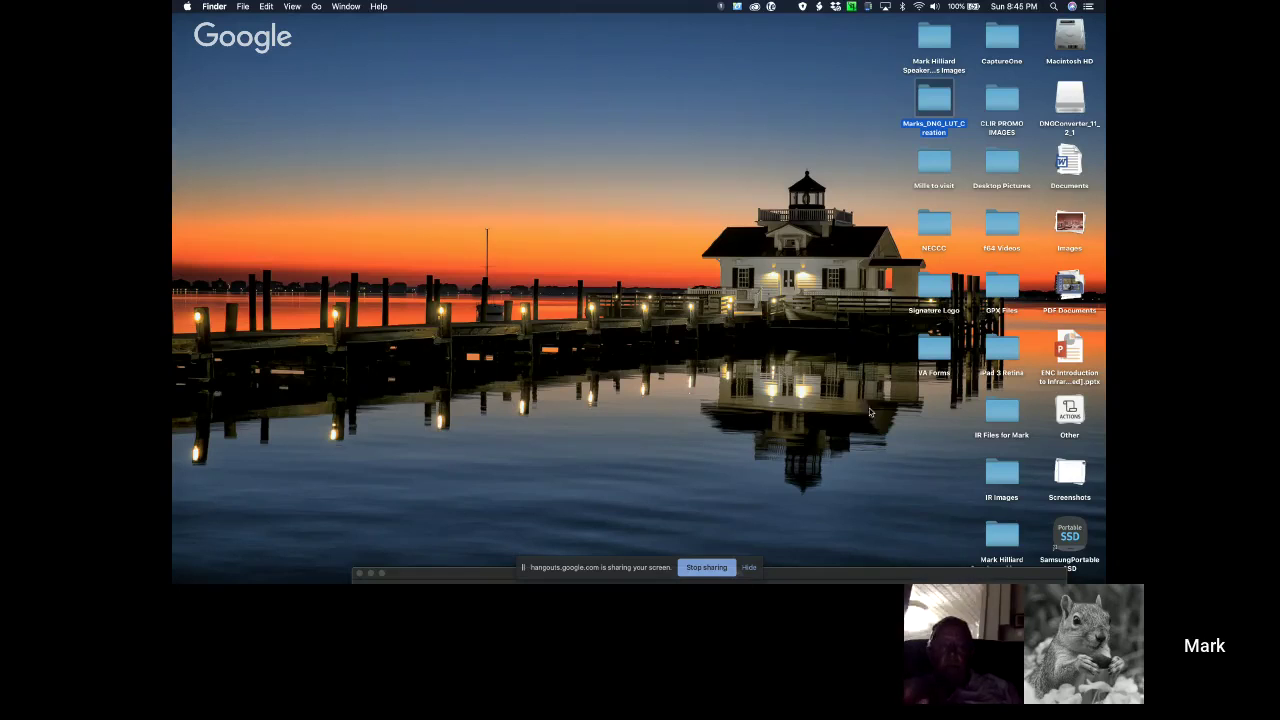
{"action": "left_click", "coordinate": [927, 464]}
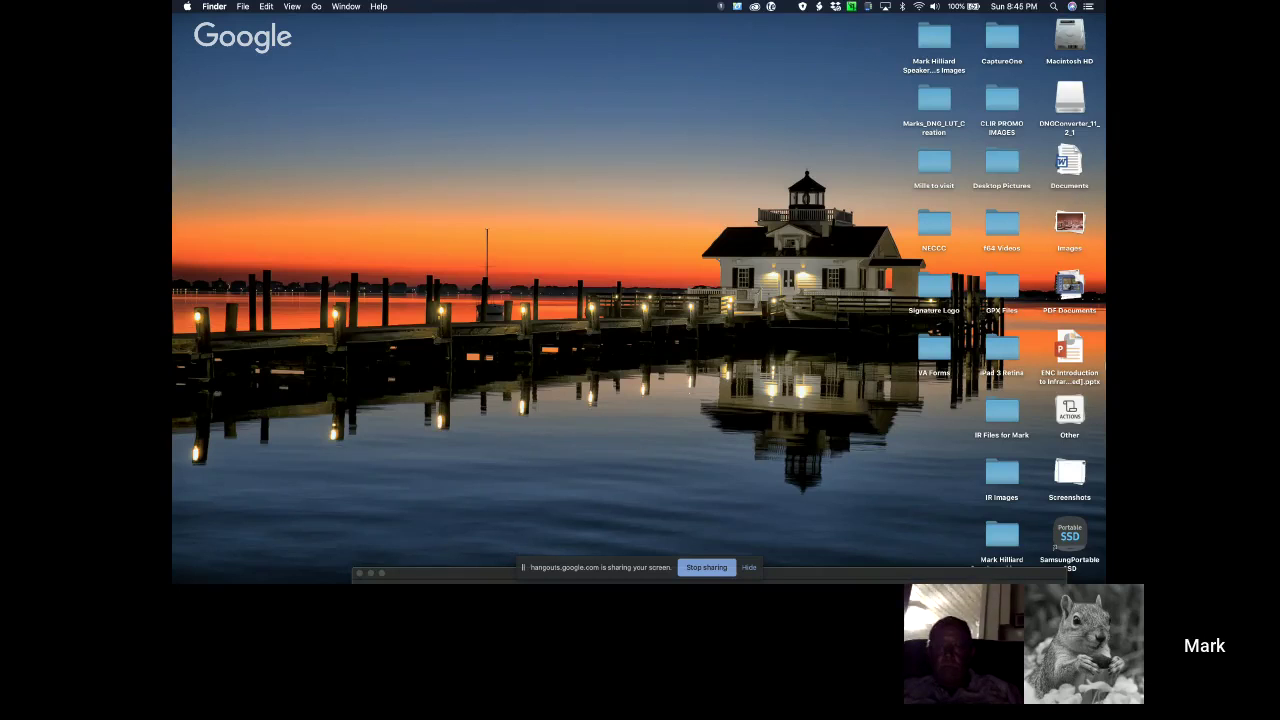
{"action": "left_click", "coordinate": [1070, 410]}
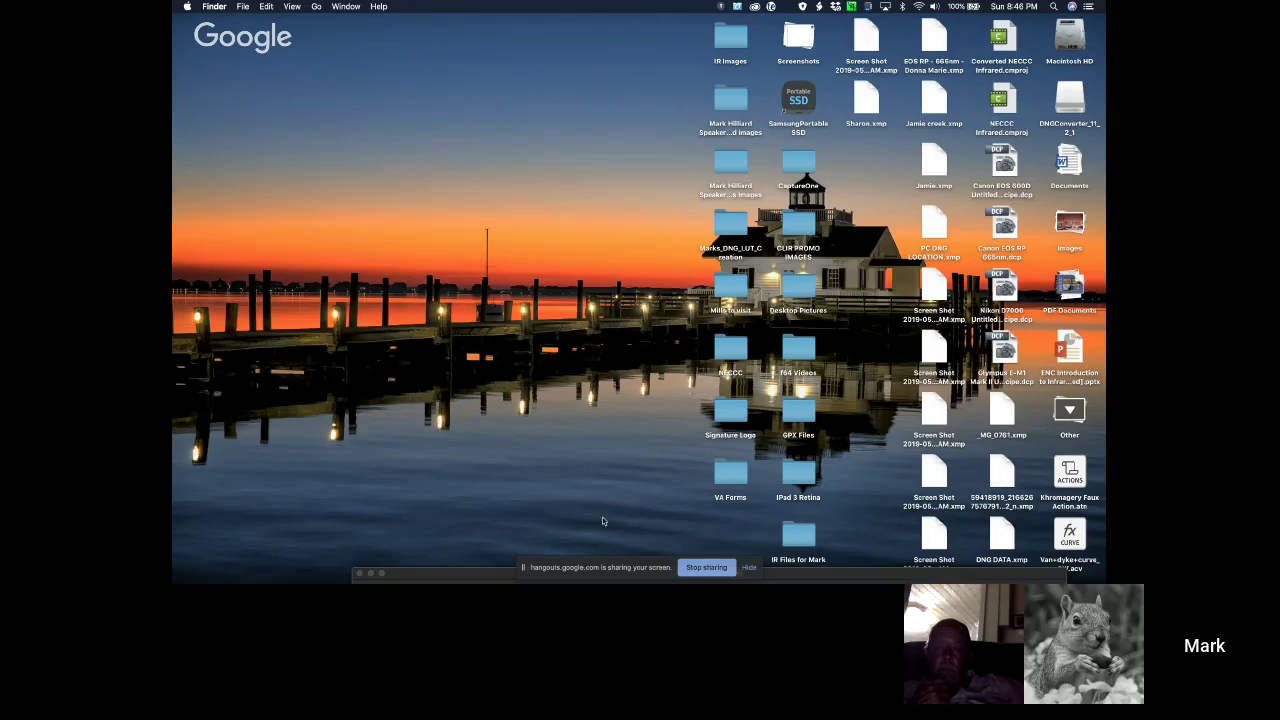
Switch to Adobe Bridge and open _MG_0877.CR3 in Camera Raw.
{"action": "left_click_drag", "start_coordinate": [506, 575], "coordinate": [455, 582]}
{"action": "mouse_move", "coordinate": [460, 582]}
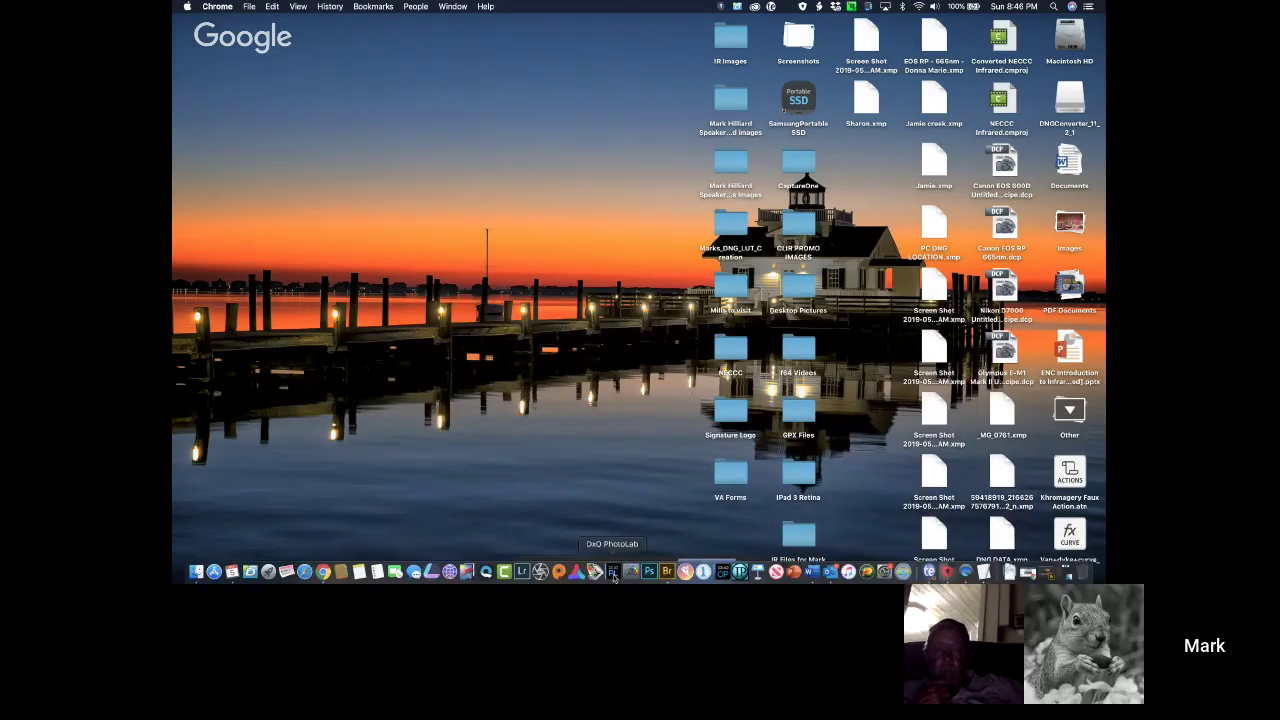
{"action": "left_click", "coordinate": [667, 572]}
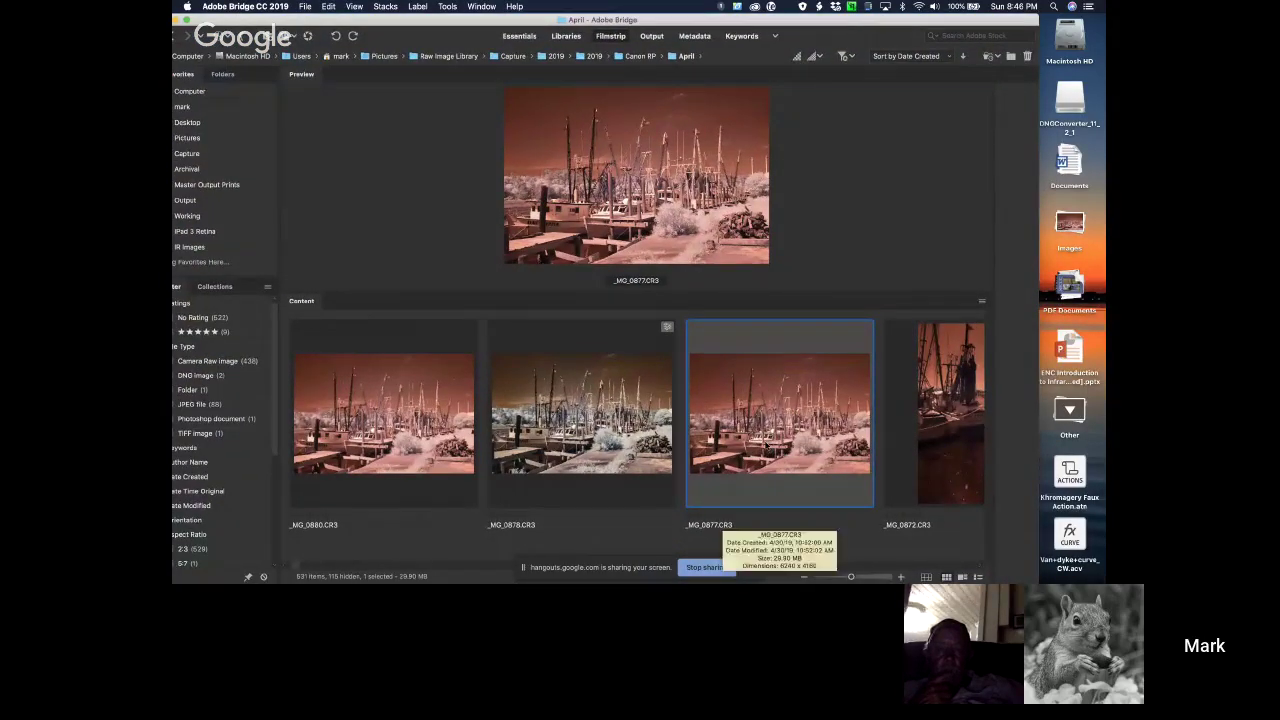
{"action": "right_click", "coordinate": [768, 448]}
{"action": "left_click", "coordinate": [820, 332]}
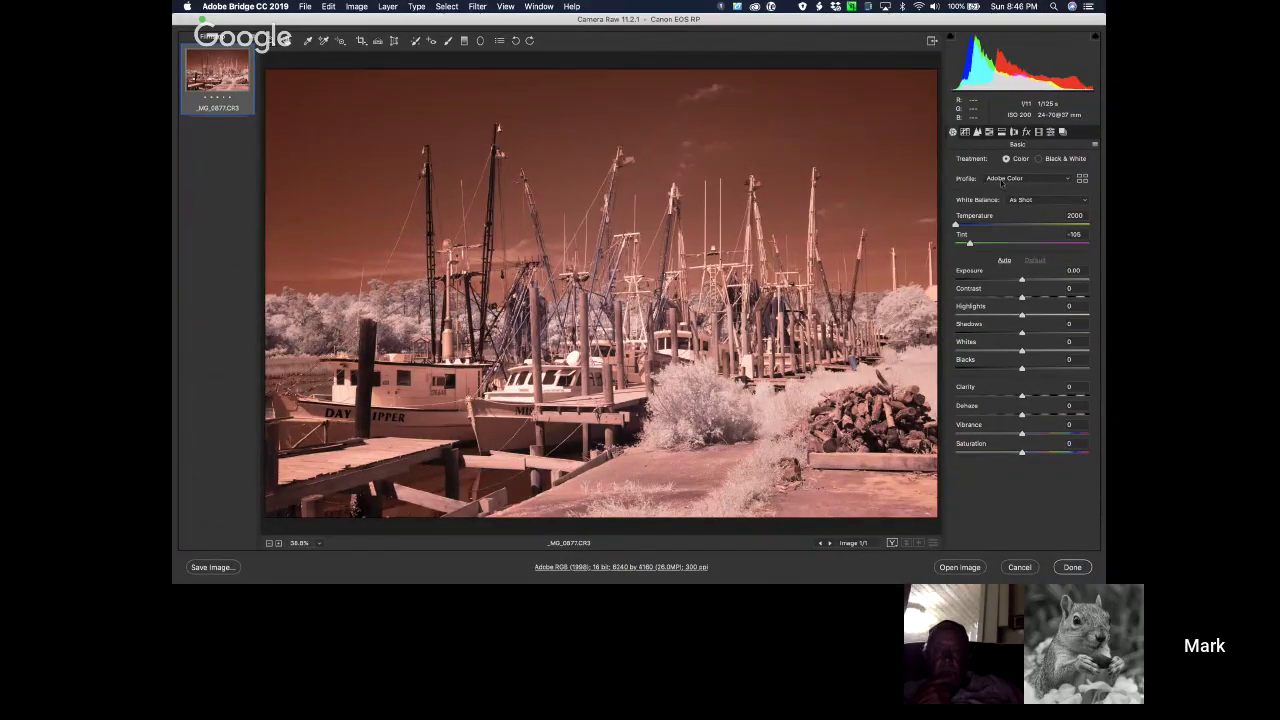
Mark the Canon EOS RP 665nm Recipe profile as a favorite, apply it to the photo and close the Profile Browser.
{"action": "left_click", "coordinate": [1024, 180]}
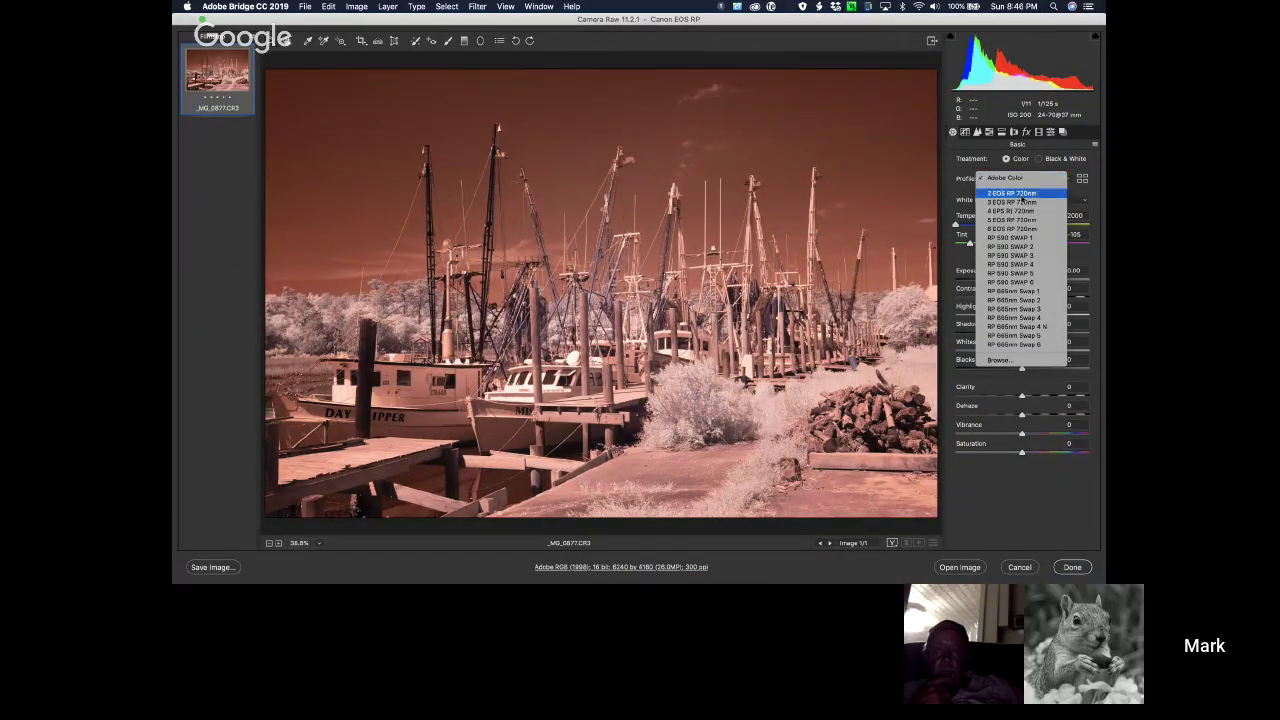
{"action": "left_click", "coordinate": [997, 360]}
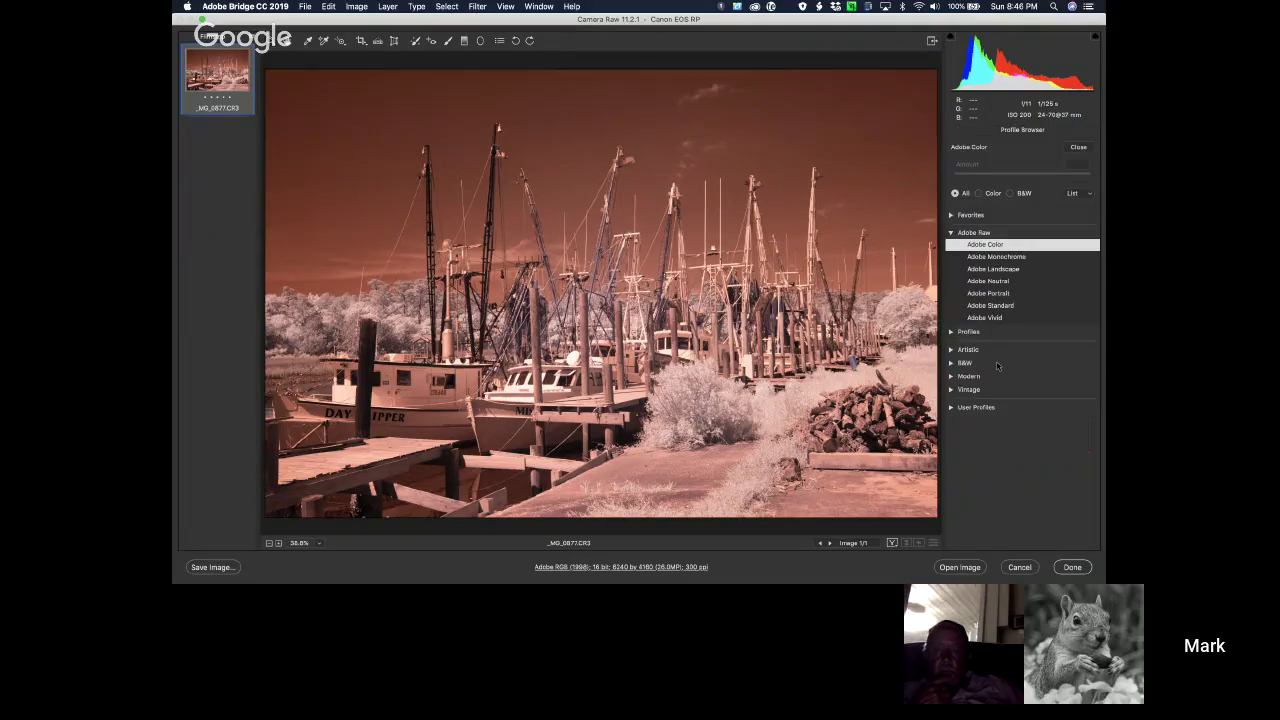
{"action": "left_click", "coordinate": [969, 332]}
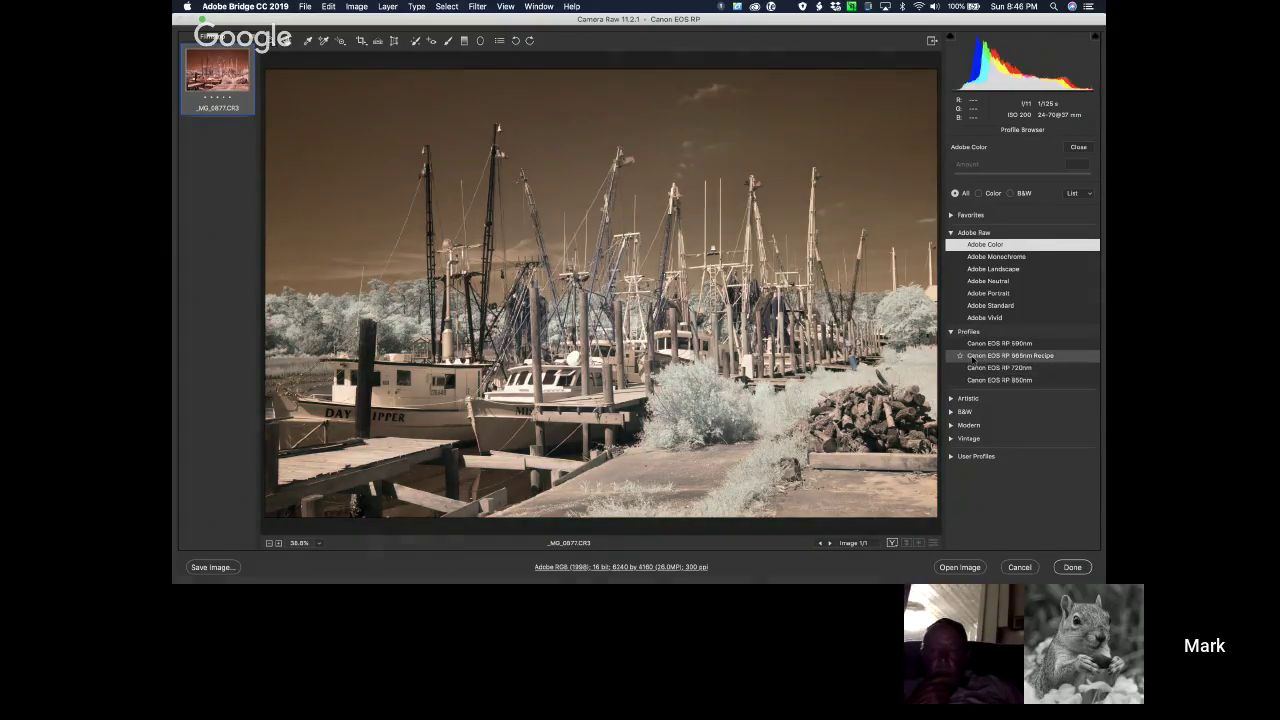
{"action": "left_click", "coordinate": [960, 357]}
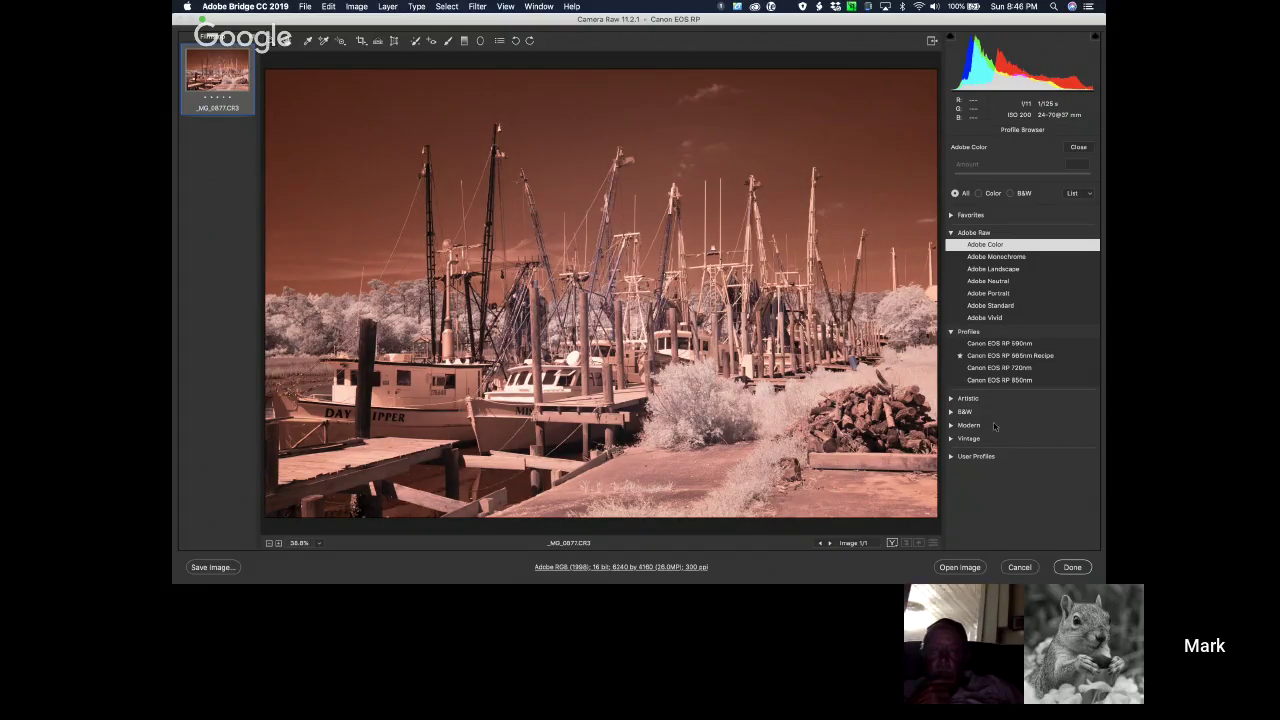
{"action": "left_click", "coordinate": [1003, 357]}
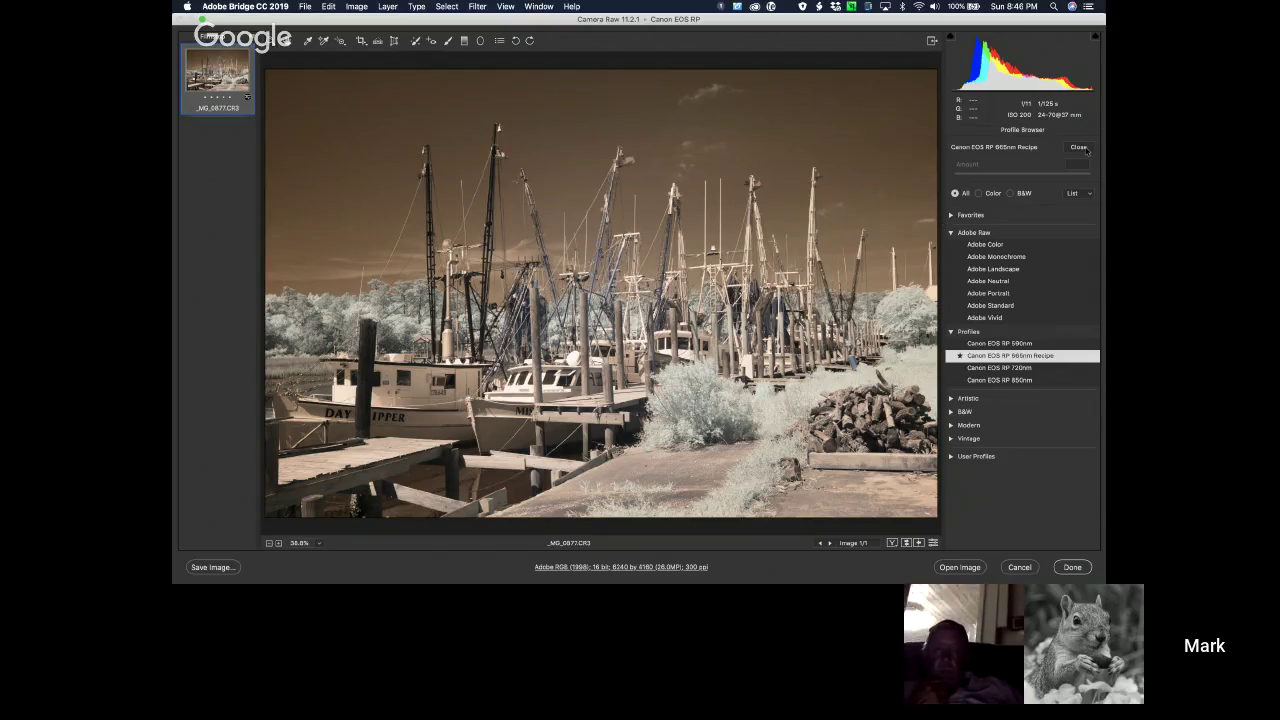
{"action": "left_click", "coordinate": [1080, 148]}
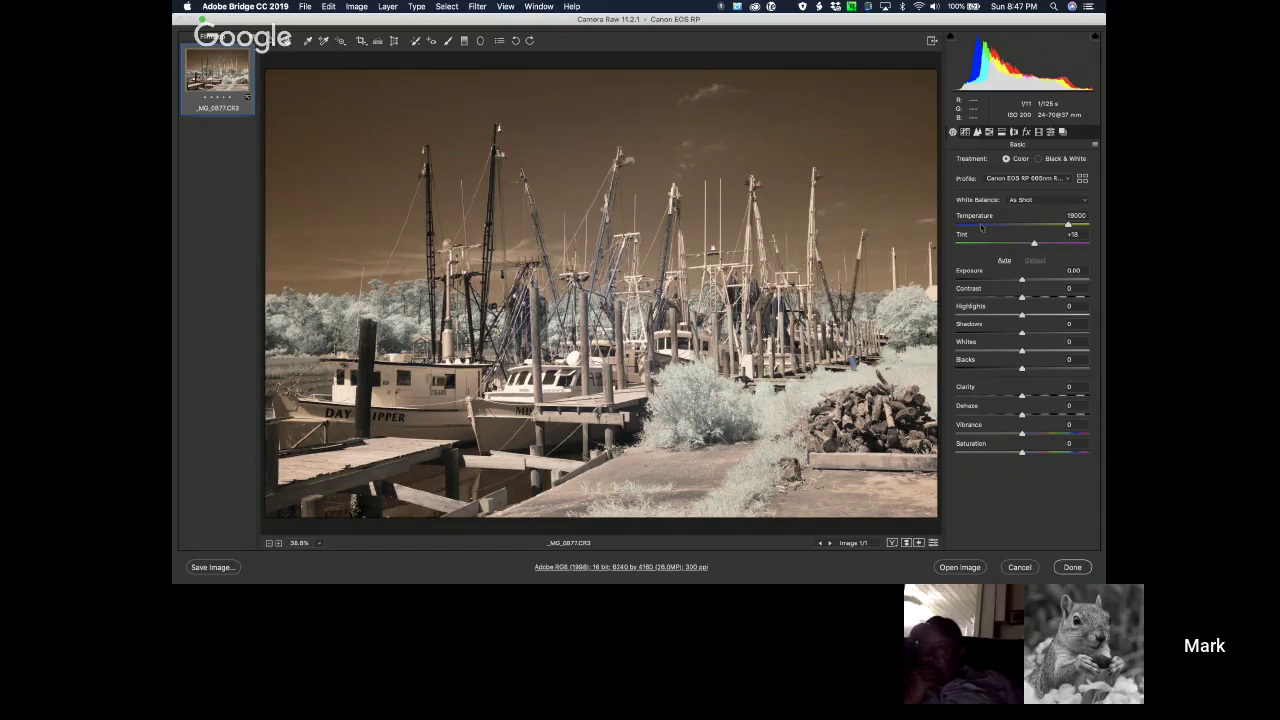
Try the RP 665nm Swap 1, 2, 3, 4 and 4 N profiles on the photo and settle on RP 665nm Swap 5.
{"action": "left_click", "coordinate": [1040, 178]}
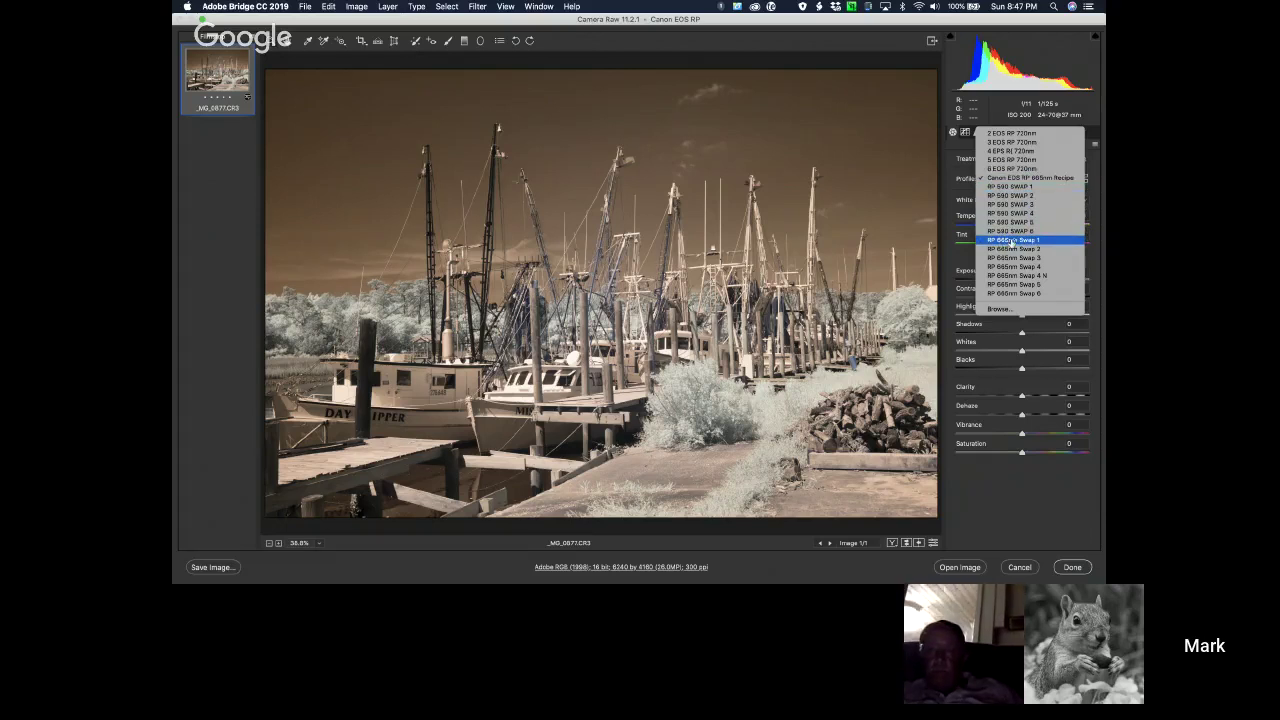
{"action": "left_click", "coordinate": [1012, 241]}
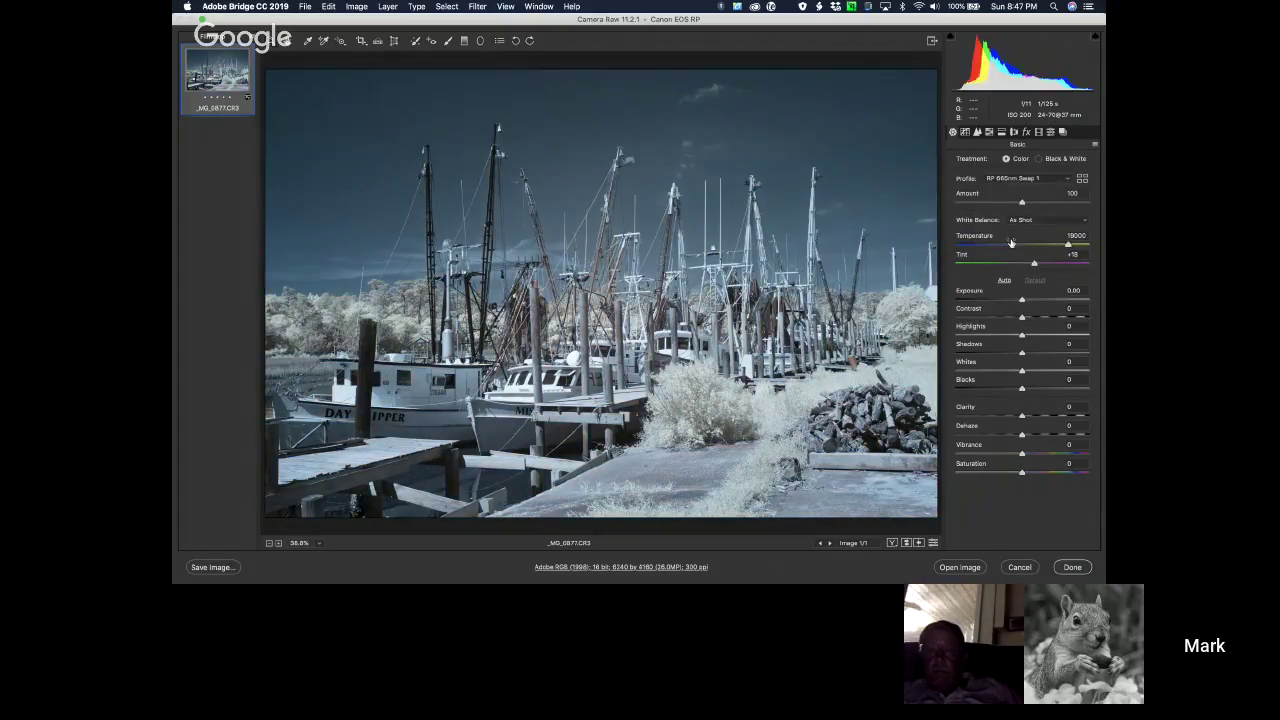
{"action": "left_click", "coordinate": [1036, 180]}
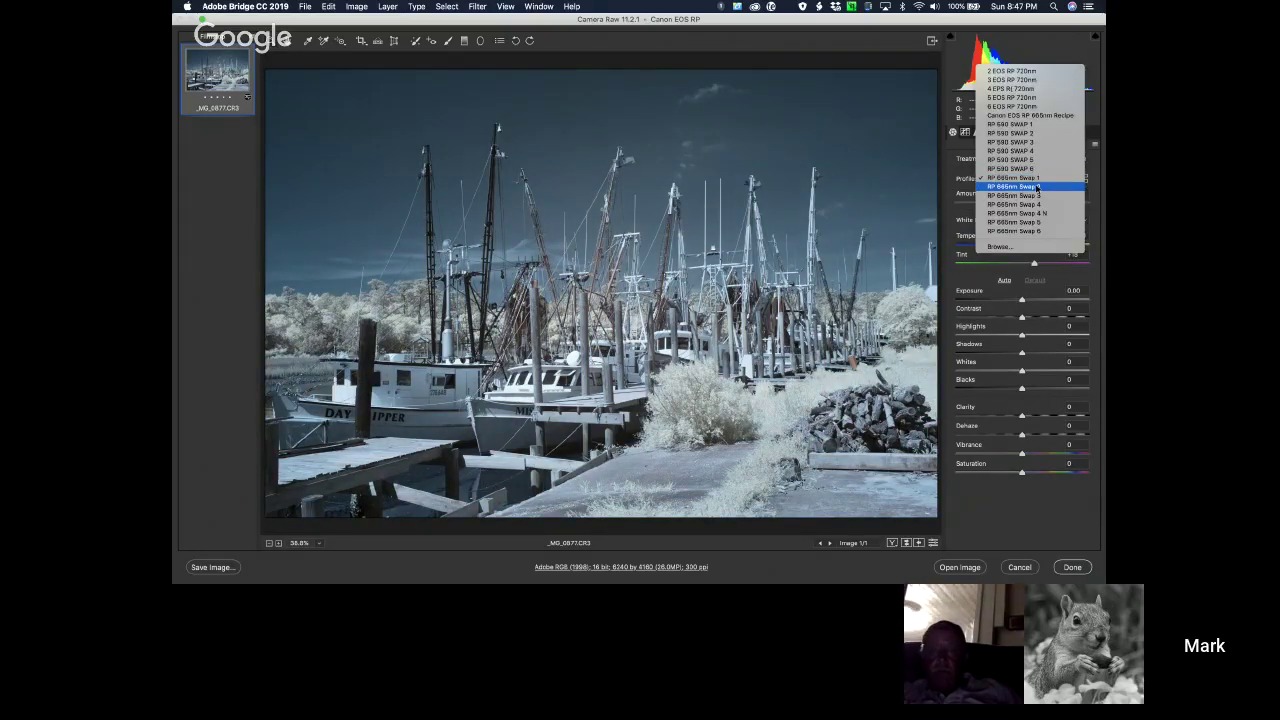
{"action": "left_click", "coordinate": [1038, 187]}
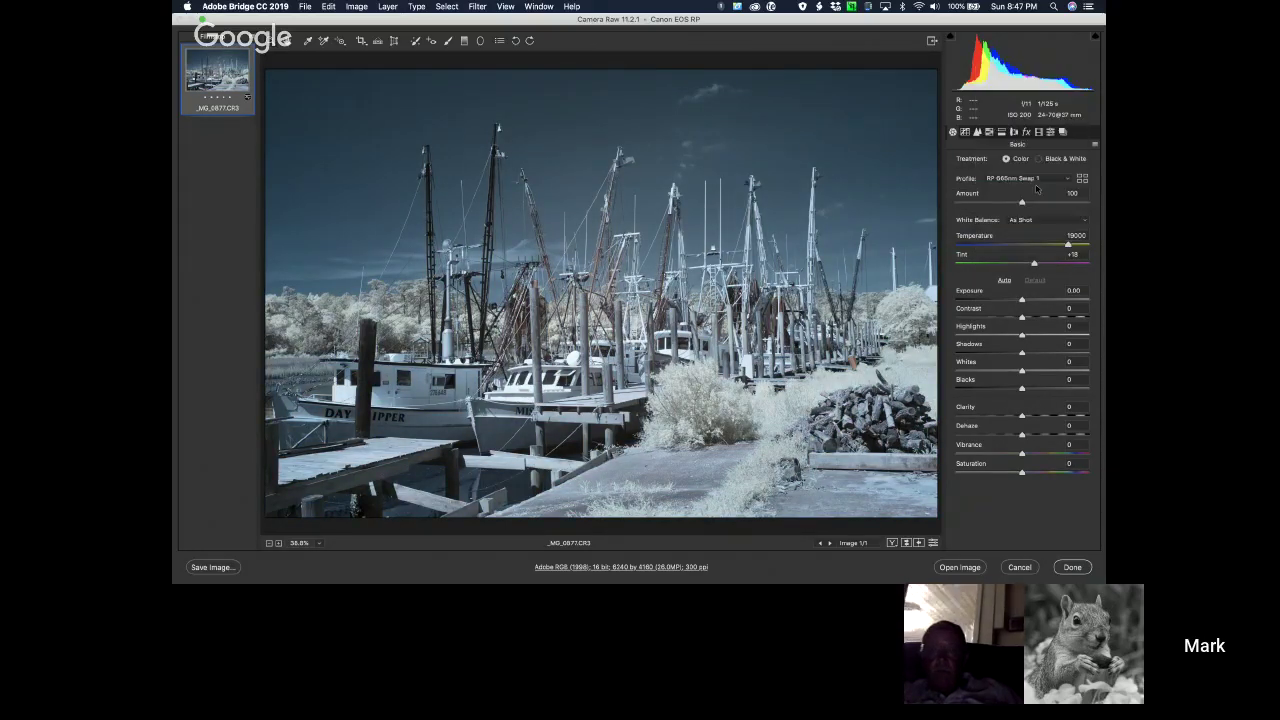
{"action": "left_click", "coordinate": [1037, 182]}
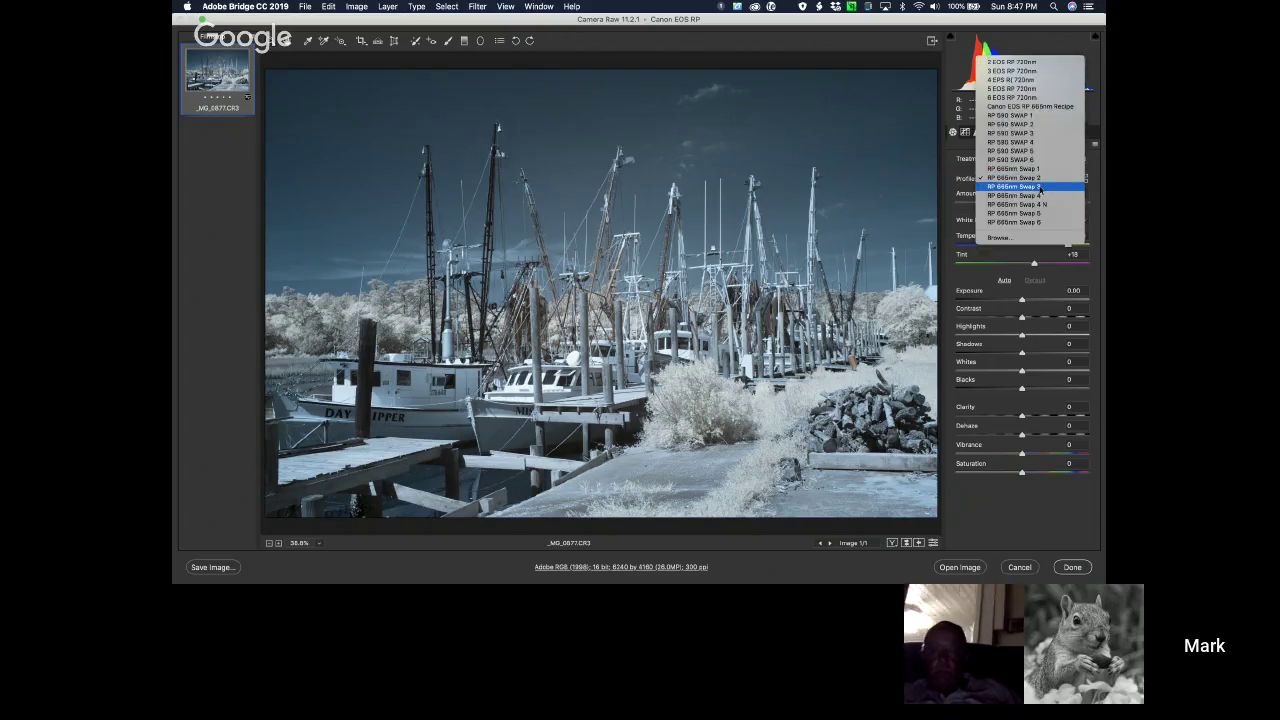
{"action": "left_click", "coordinate": [1039, 187]}
{"action": "left_click", "coordinate": [1035, 183]}
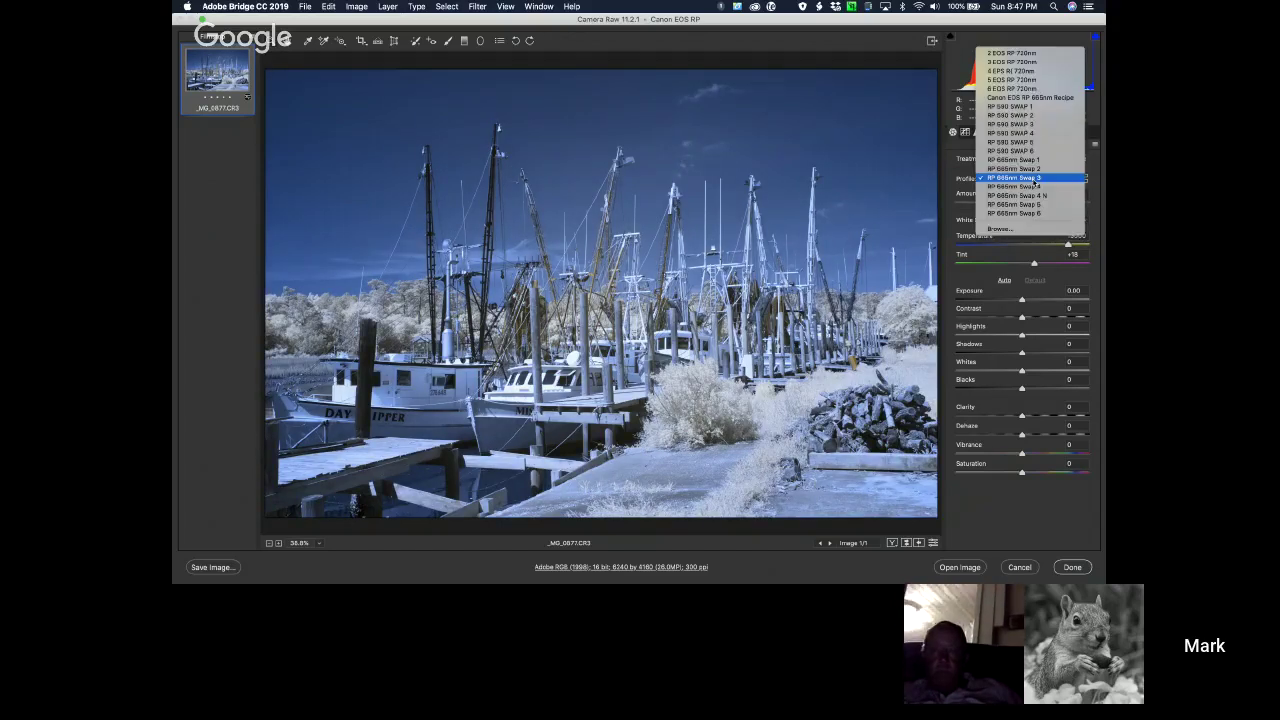
{"action": "left_click", "coordinate": [1032, 187]}
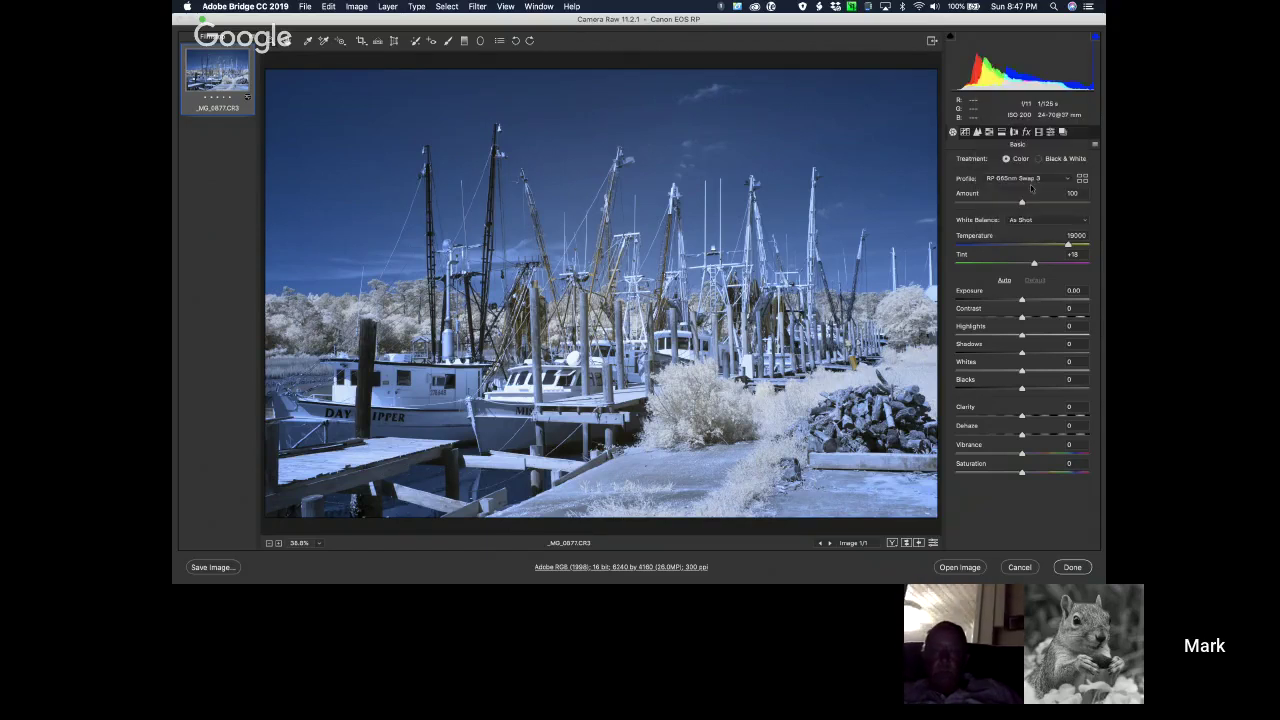
{"action": "left_click", "coordinate": [1030, 179]}
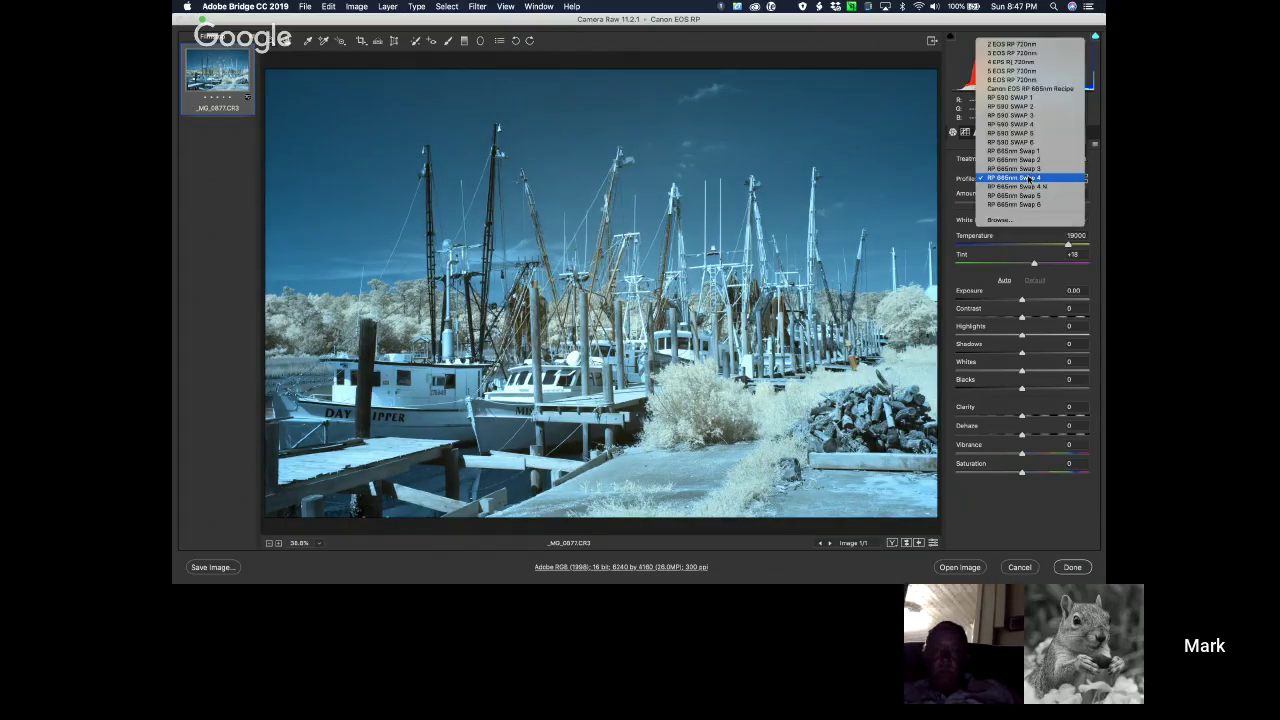
{"action": "left_click", "coordinate": [1028, 180]}
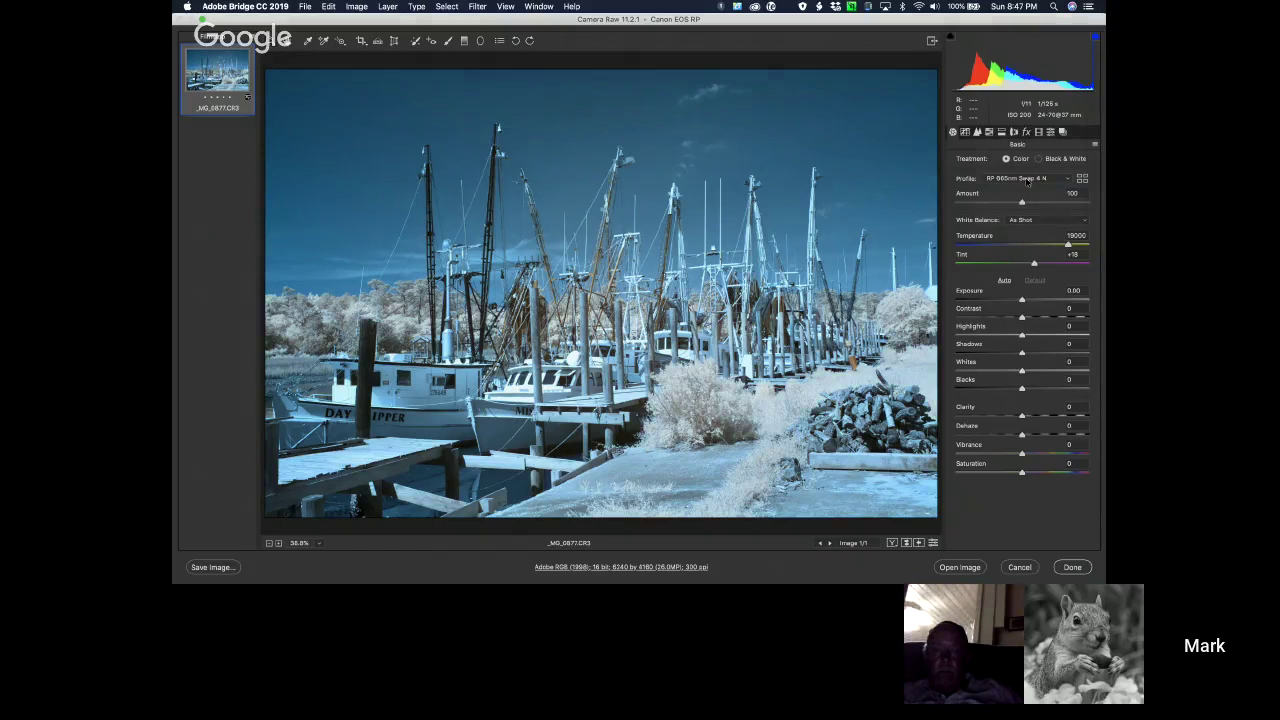
{"action": "left_click", "coordinate": [1028, 179]}
{"action": "left_click", "coordinate": [1024, 186]}
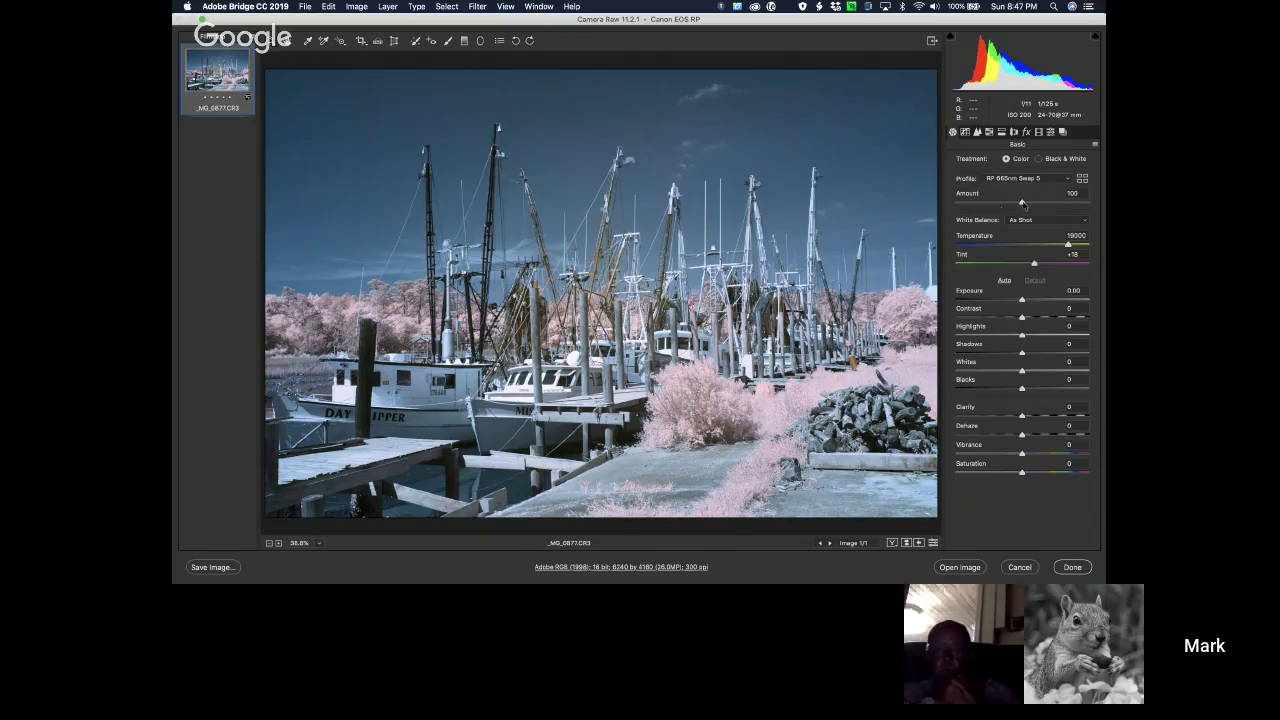
Set the profile Amount to 97, Exposure to -0.65 and Tint to -31 for the harbor photo.
{"action": "mouse_move", "coordinate": [1022, 203]}
{"action": "left_mouse_down"}
{"action": "mouse_move", "coordinate": [958, 206]}
{"action": "mouse_move", "coordinate": [990, 205]}
{"action": "mouse_move", "coordinate": [972, 205]}
{"action": "mouse_move", "coordinate": [1021, 228]}
{"action": "left_mouse_up"}
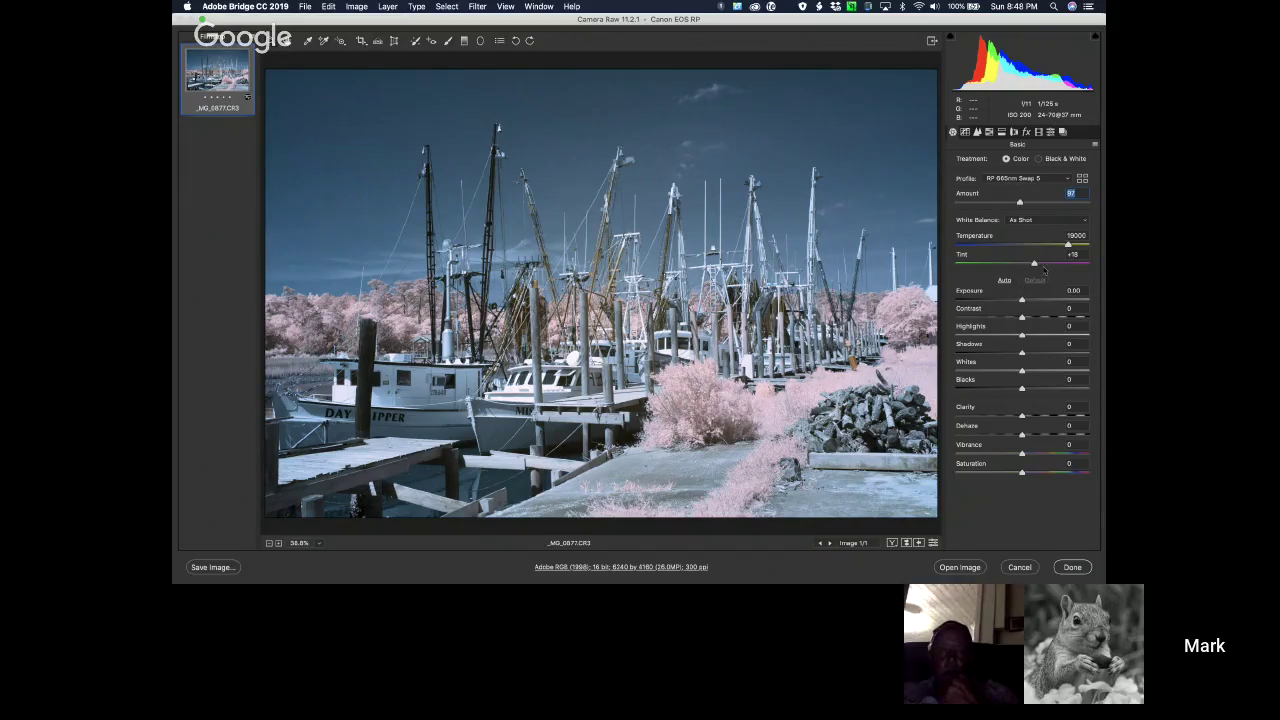
{"action": "mouse_move", "coordinate": [1034, 265]}
{"action": "left_mouse_down"}
{"action": "mouse_move", "coordinate": [978, 266]}
{"action": "mouse_move", "coordinate": [1011, 264]}
{"action": "mouse_move", "coordinate": [1005, 279]}
{"action": "mouse_move", "coordinate": [1026, 281]}
{"action": "mouse_move", "coordinate": [1015, 281]}
{"action": "left_mouse_up"}
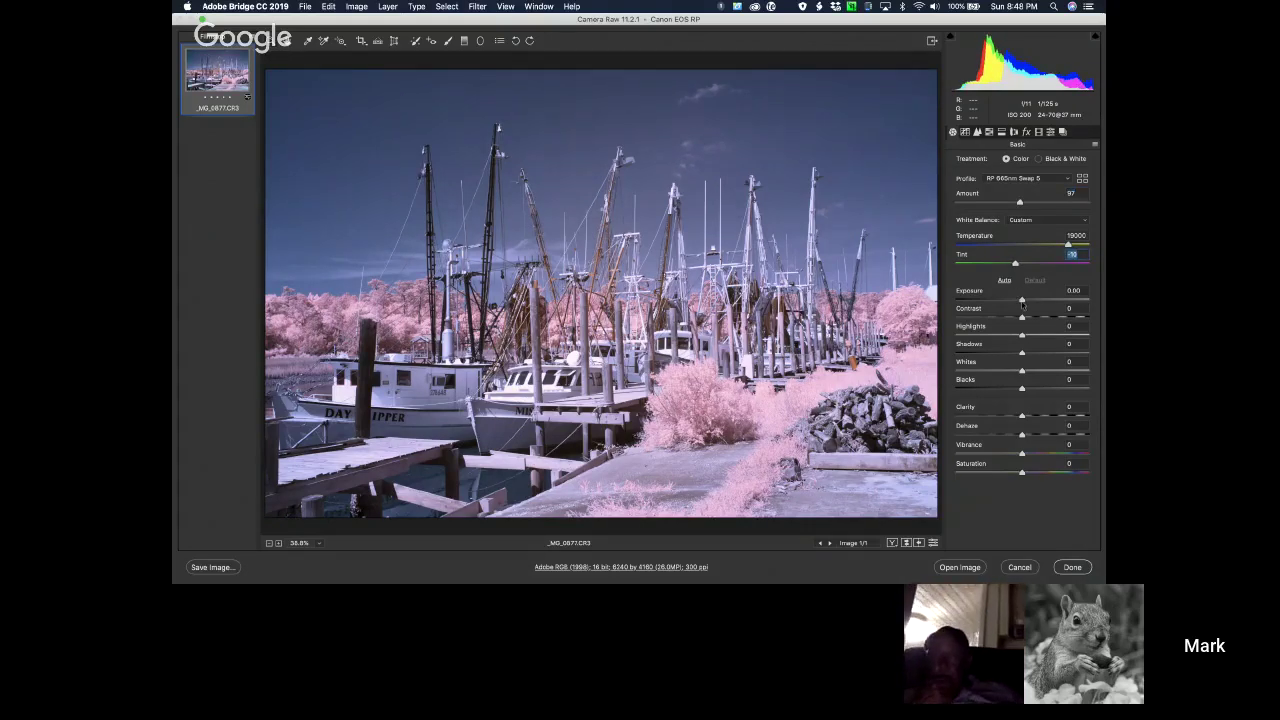
{"action": "left_click_drag", "start_coordinate": [1021, 301], "coordinate": [1012, 308]}
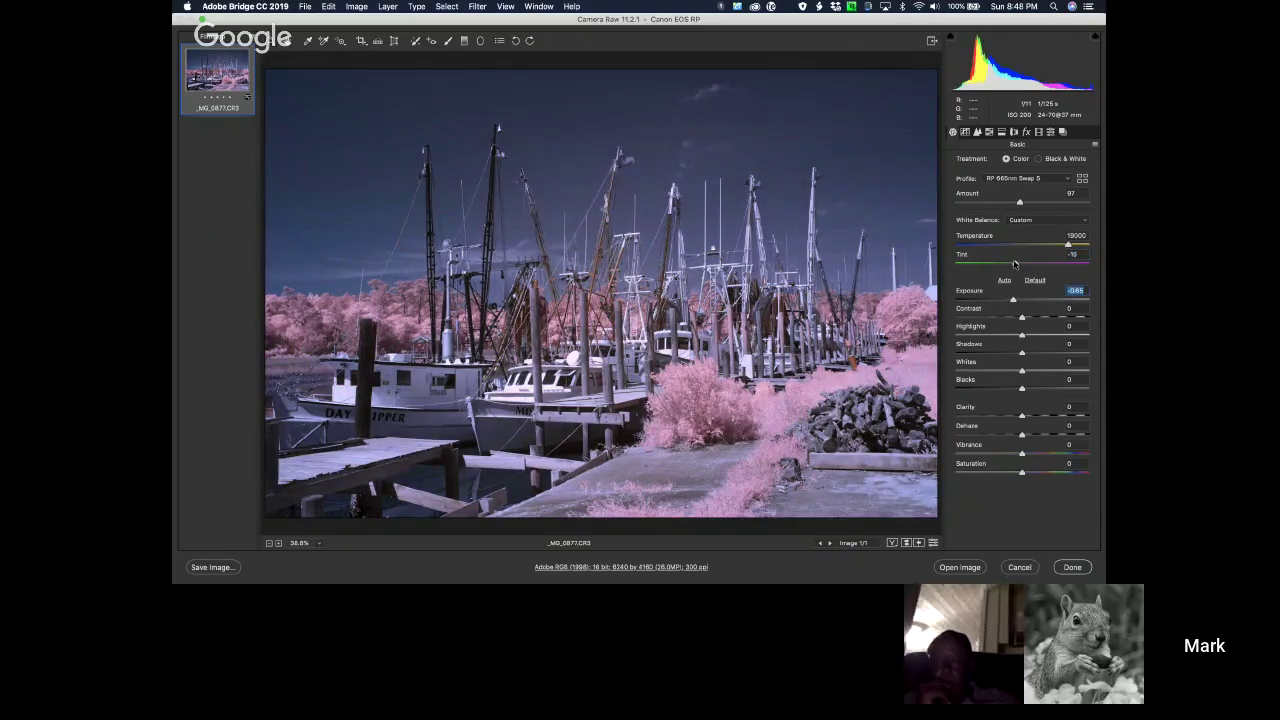
{"action": "mouse_move", "coordinate": [1014, 263]}
{"action": "left_mouse_down"}
{"action": "mouse_move", "coordinate": [1048, 265]}
{"action": "mouse_move", "coordinate": [985, 272]}
{"action": "mouse_move", "coordinate": [1003, 272]}
{"action": "left_mouse_up"}
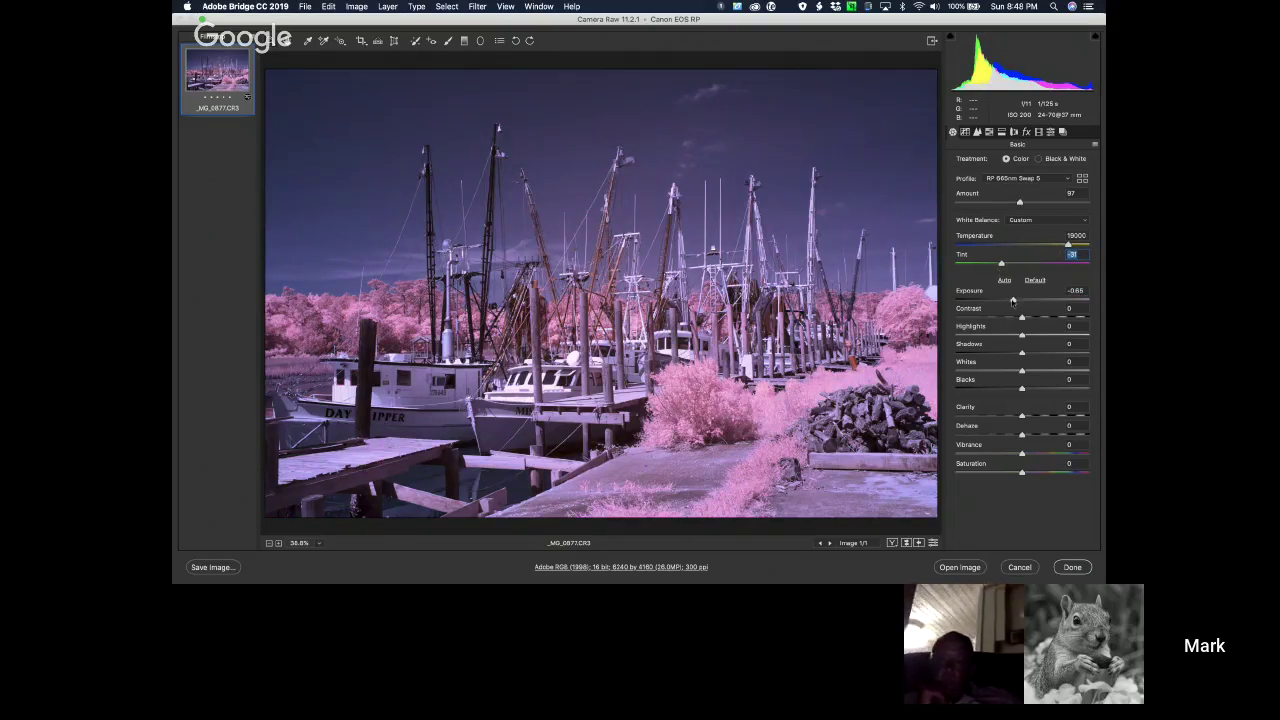
Set Tint to +4, Exposure to -0.20, Highlights to -19, Shadows to +64 and Whites to +8 for the harbor photo.
{"action": "left_click_drag", "start_coordinate": [1014, 301], "coordinate": [1007, 352]}
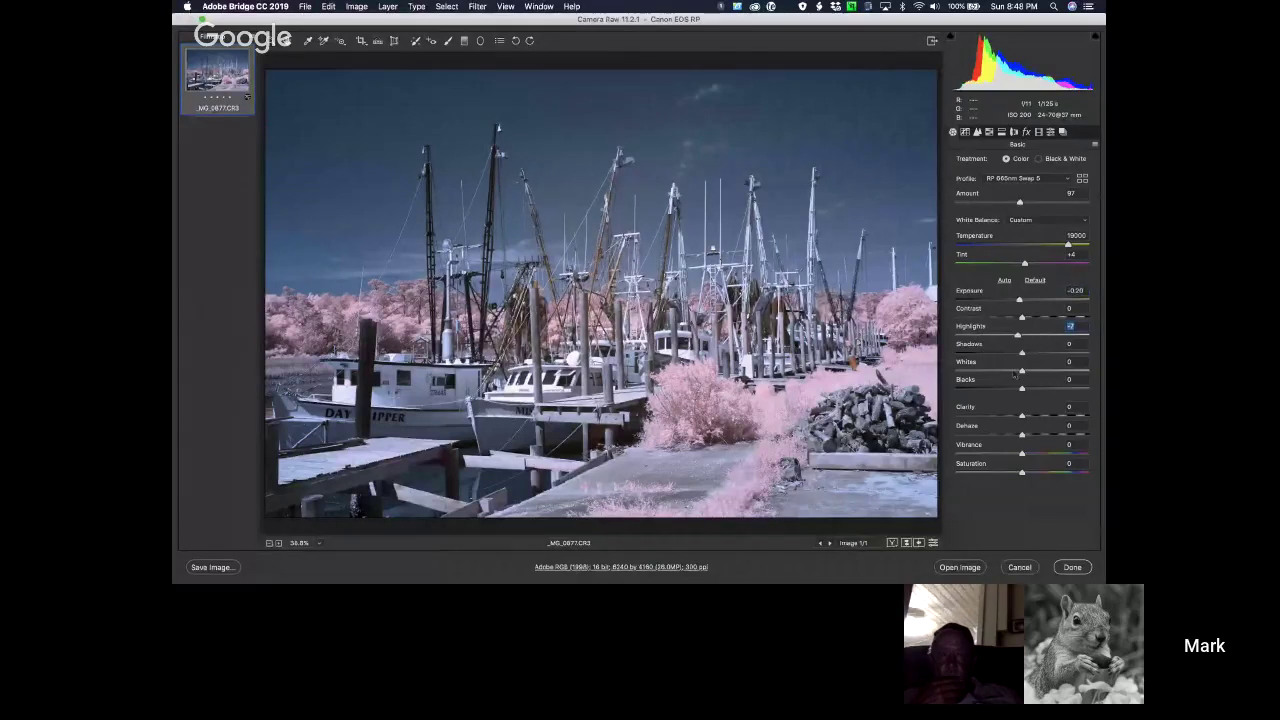
{"action": "left_click_drag", "start_coordinate": [1017, 337], "coordinate": [1009, 337]}
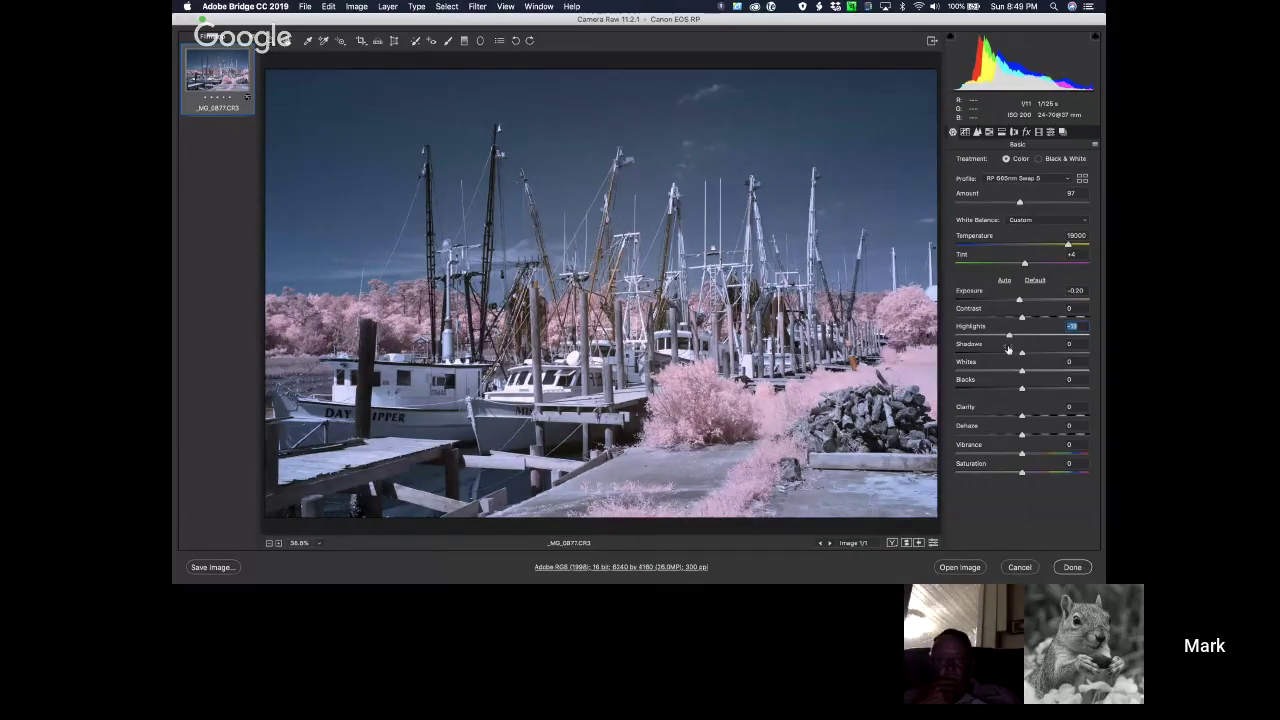
{"action": "left_click_drag", "start_coordinate": [1021, 353], "coordinate": [1026, 382]}
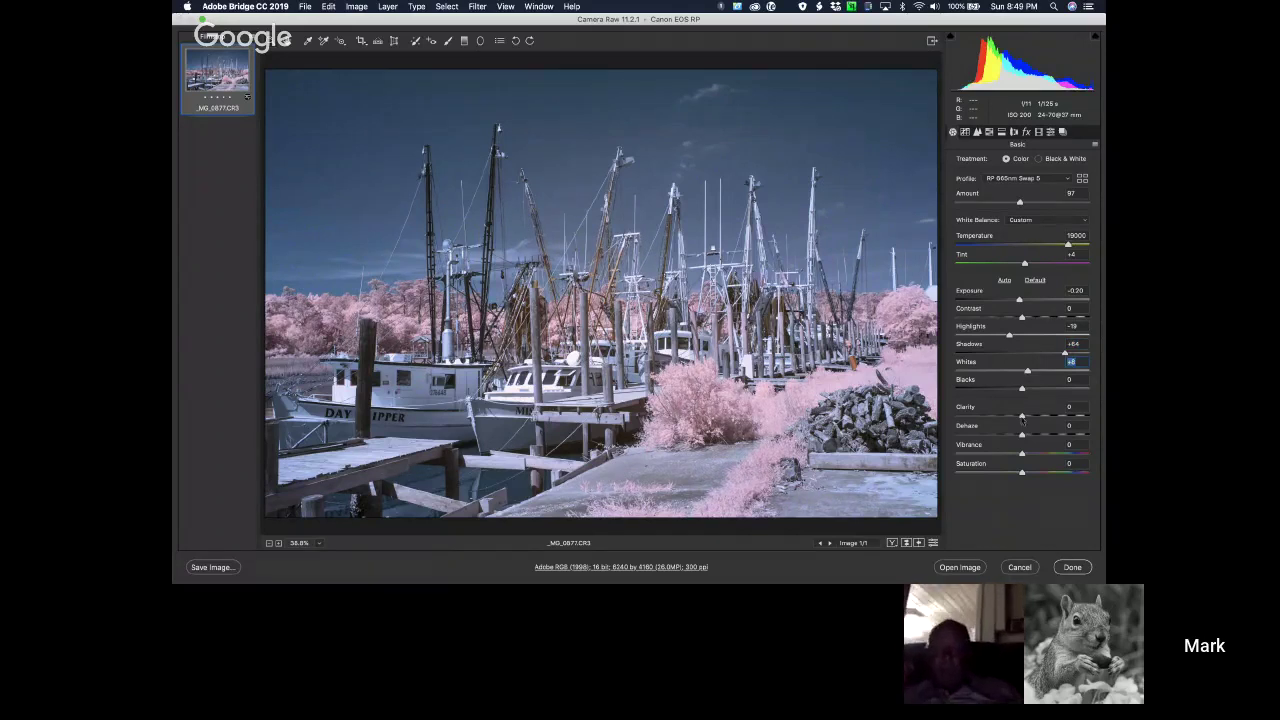
Set the harbor photo's Clarity to +13 and Dehaze to +51.
{"action": "left_click_drag", "start_coordinate": [1023, 417], "coordinate": [1029, 421]}
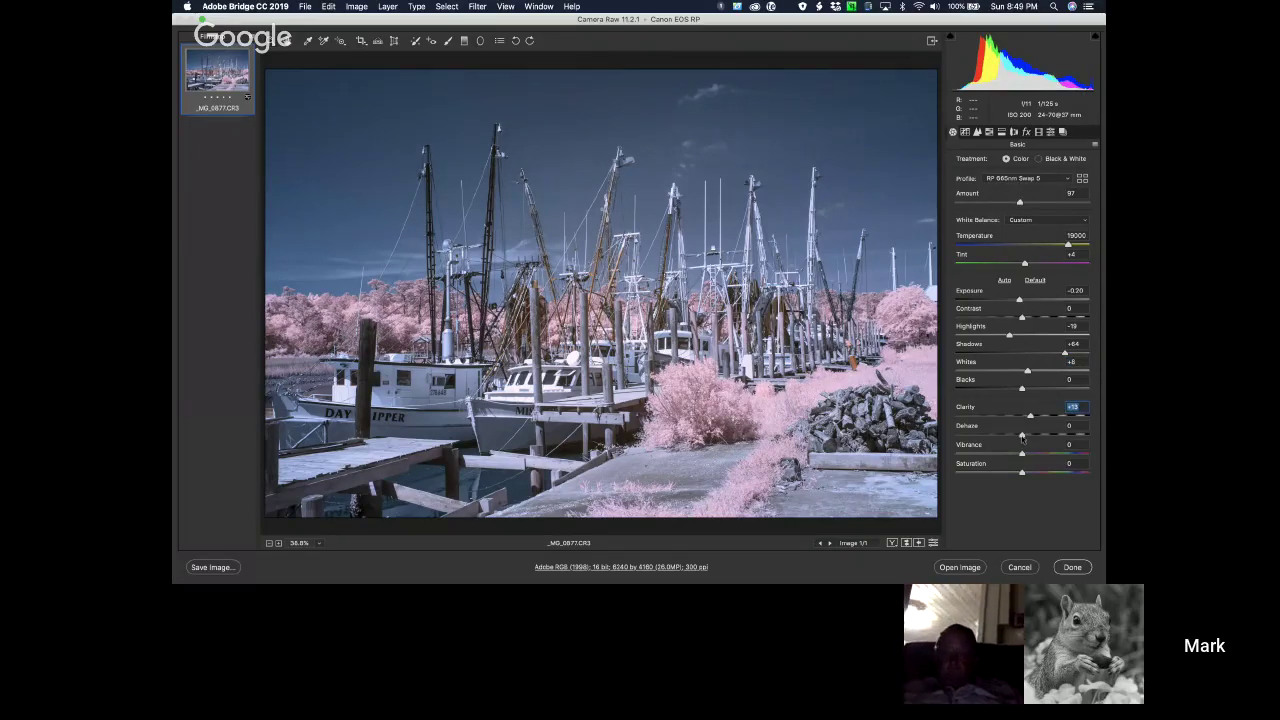
{"action": "left_click_drag", "start_coordinate": [1022, 437], "coordinate": [1050, 446]}
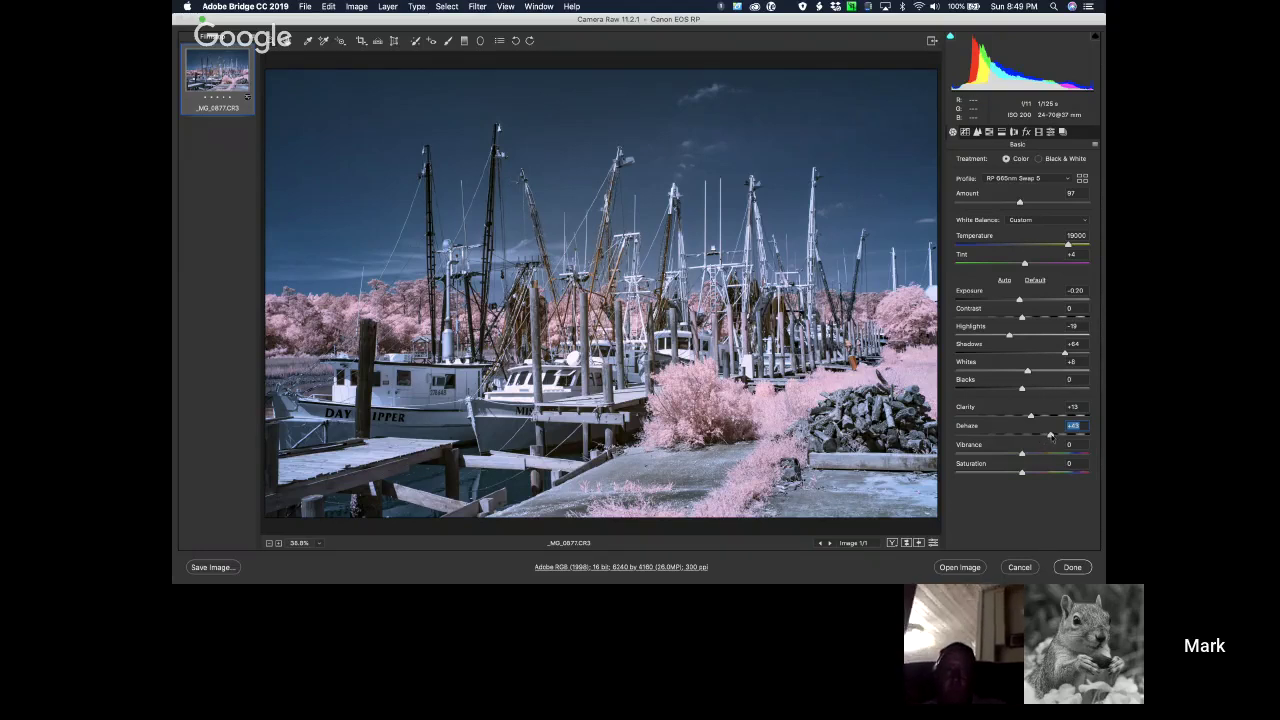
{"action": "mouse_move", "coordinate": [1050, 435]}
{"action": "left_mouse_down"}
{"action": "mouse_move", "coordinate": [1022, 438]}
{"action": "mouse_move", "coordinate": [1075, 443]}
{"action": "mouse_move", "coordinate": [1017, 440]}
{"action": "mouse_move", "coordinate": [1074, 447]}
{"action": "mouse_move", "coordinate": [1062, 447]}
{"action": "left_mouse_up"}
{"action": "left_click_drag", "start_coordinate": [1060, 447], "coordinate": [1057, 447]}
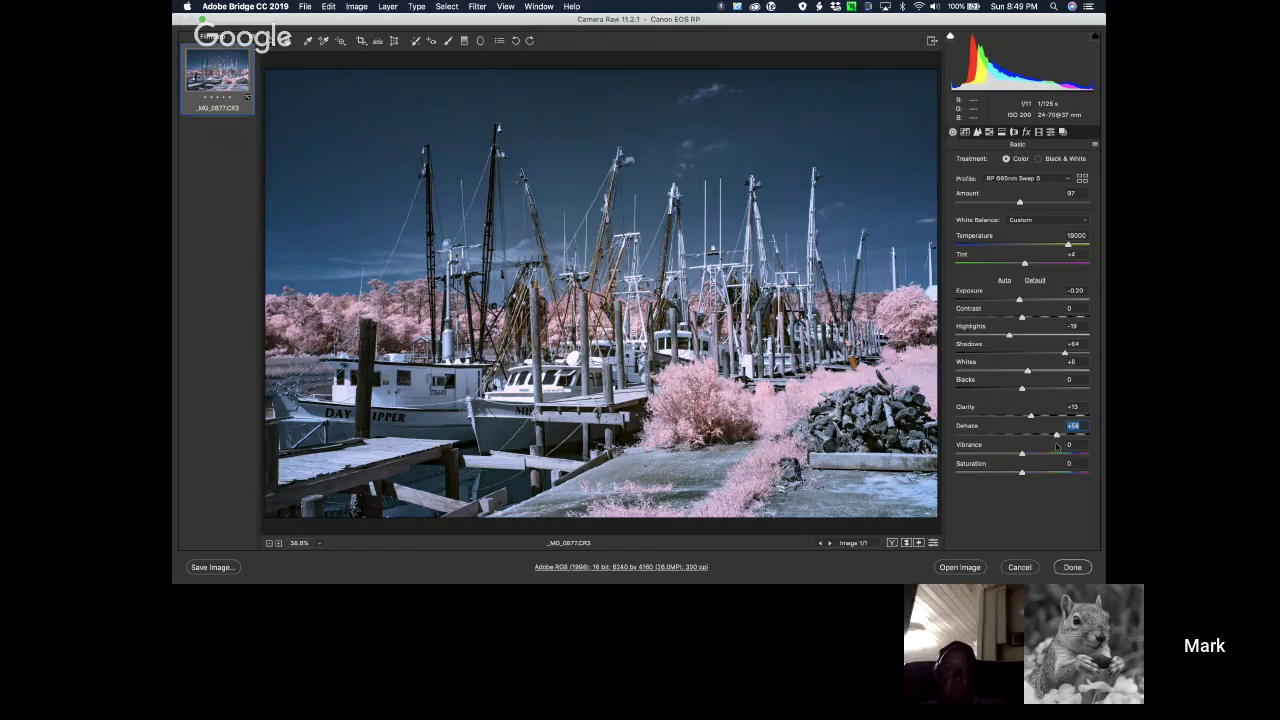
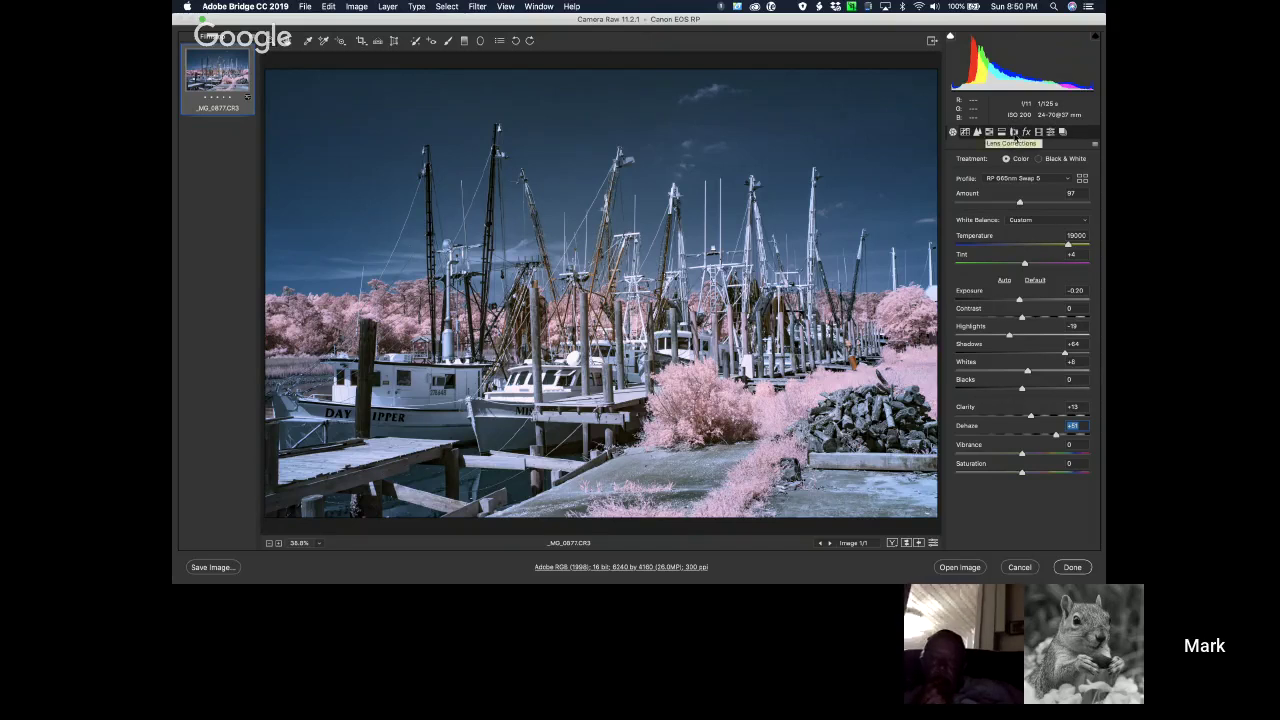
Remove chromatic aberration and enable lens profile corrections, comparing them off and on and keeping Canon as the lens make.
{"action": "left_click", "coordinate": [1013, 132]}
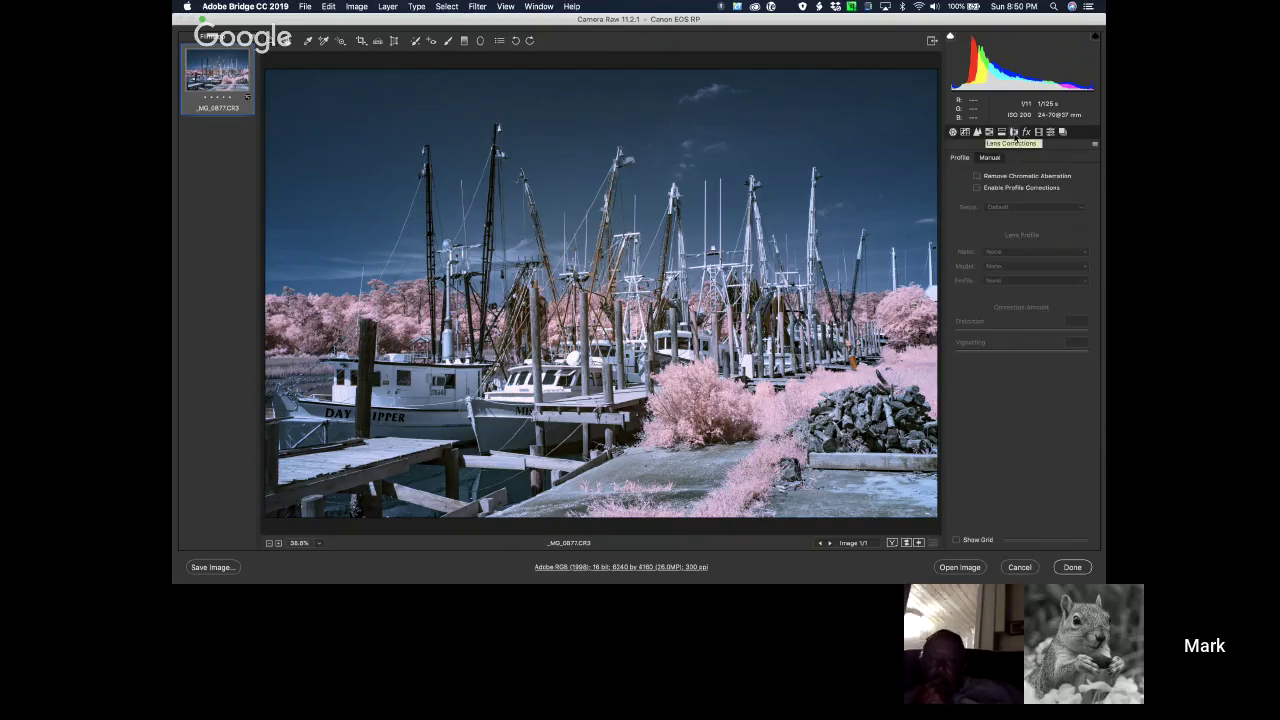
{"action": "left_click", "coordinate": [977, 176]}
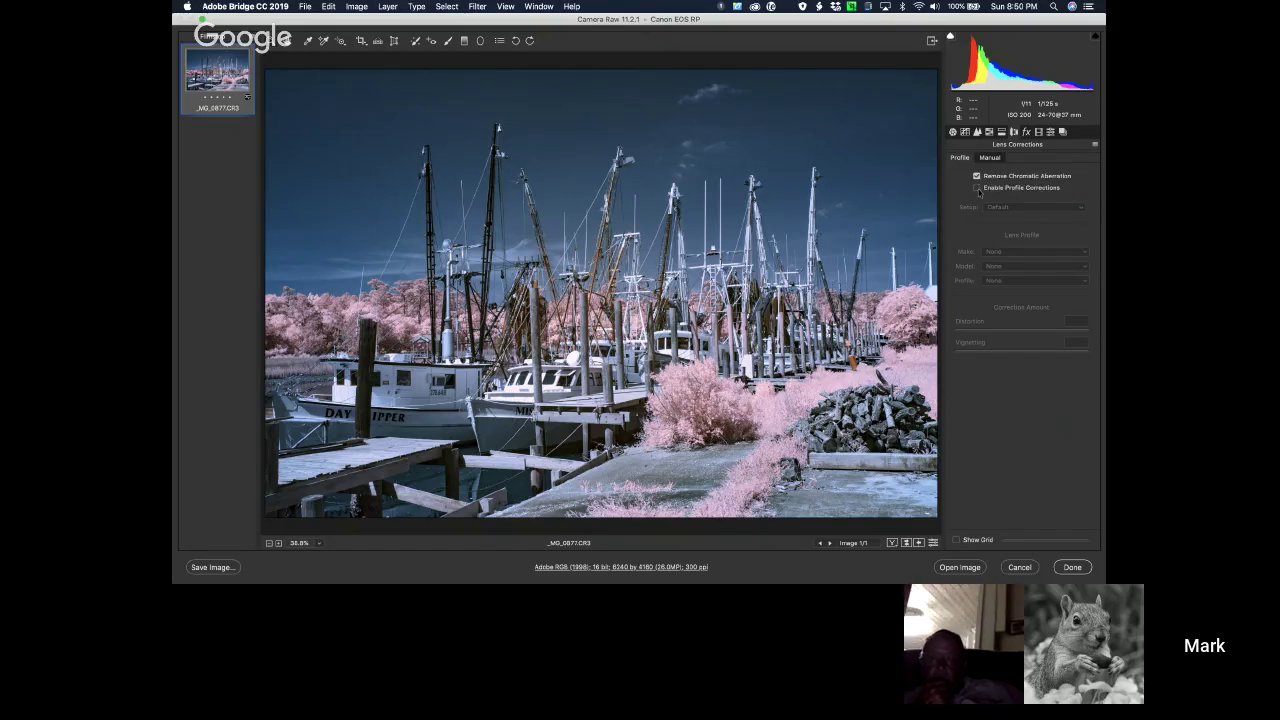
{"action": "left_click", "coordinate": [977, 188]}
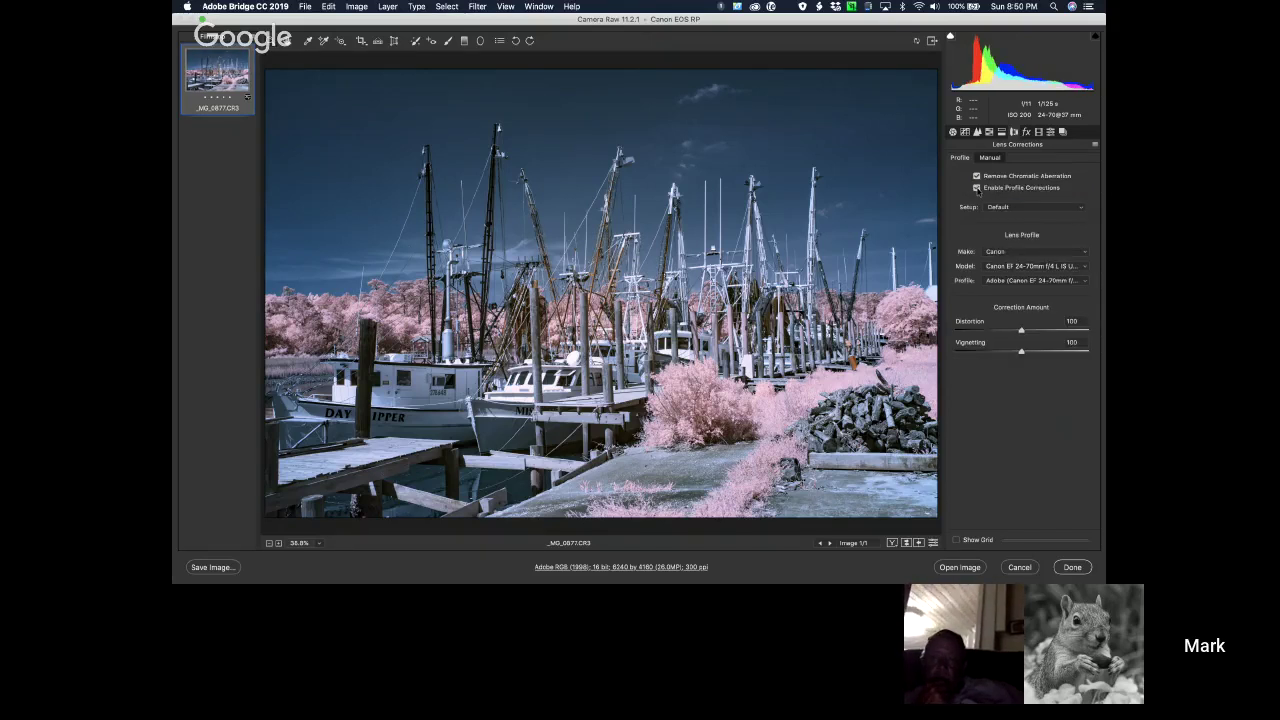
{"action": "left_click", "coordinate": [977, 188]}
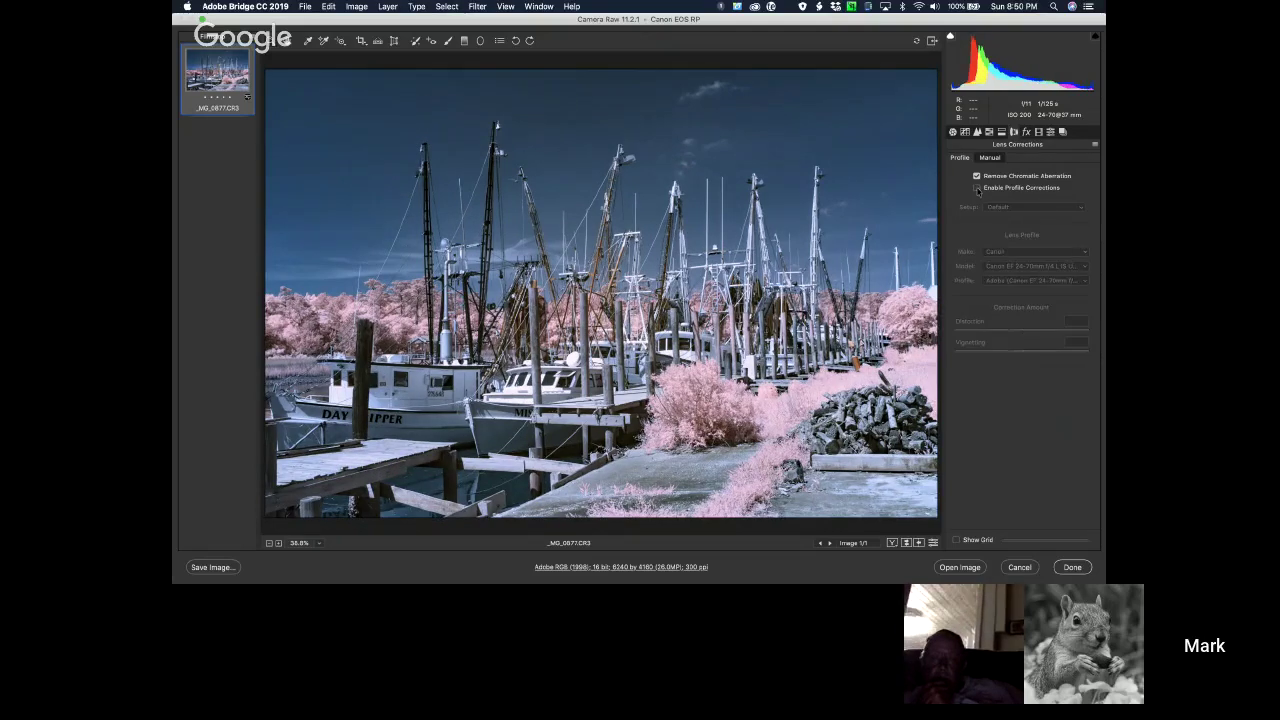
{"action": "left_click", "coordinate": [977, 188]}
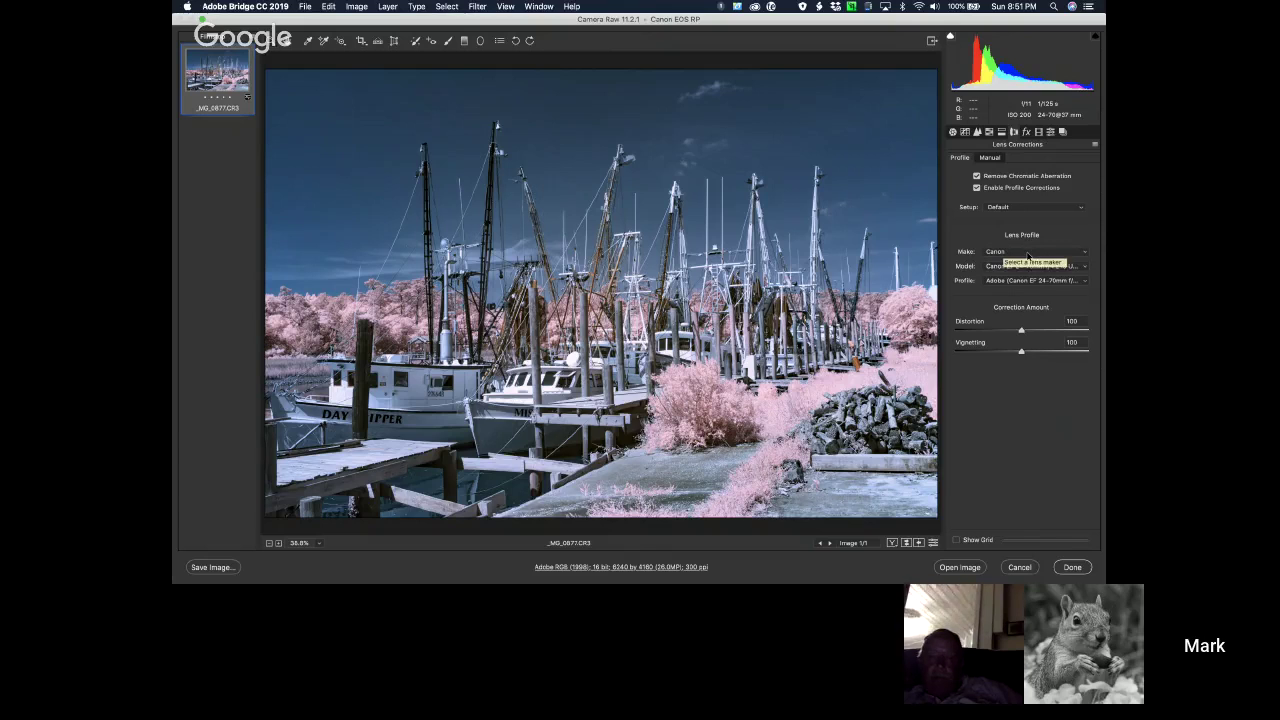
{"action": "left_click", "coordinate": [1027, 254]}
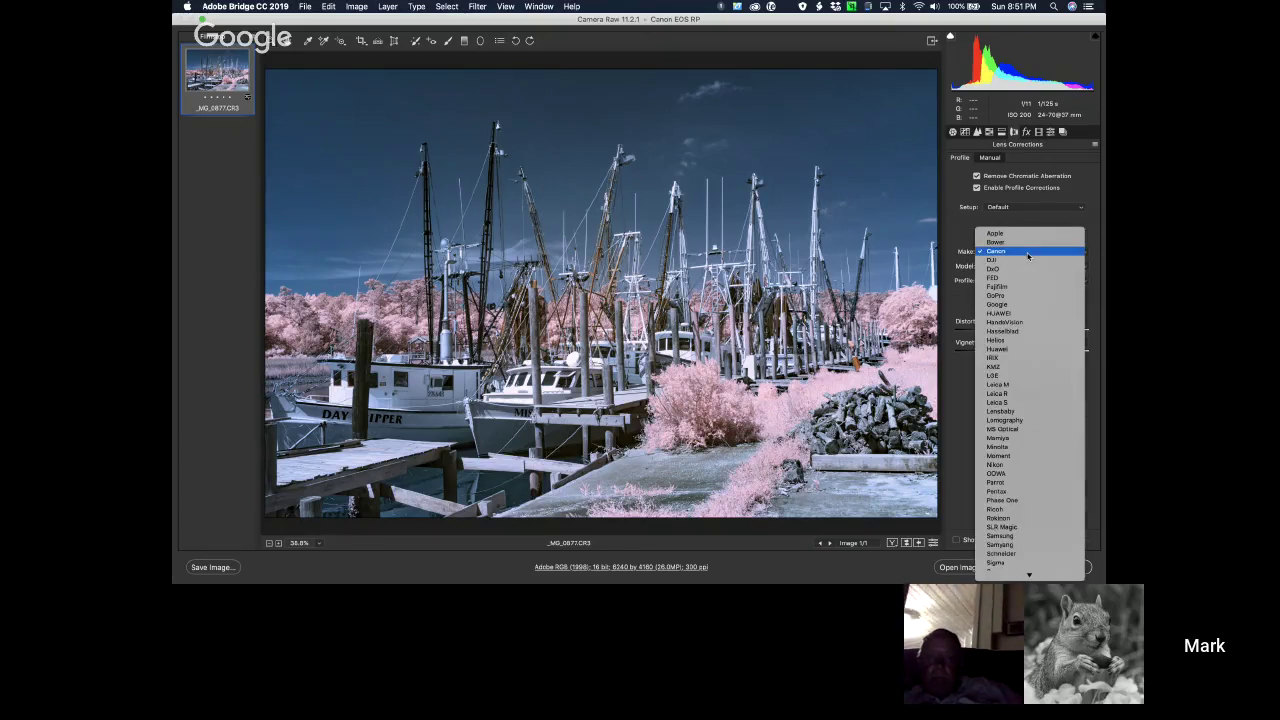
{"action": "left_click", "coordinate": [1027, 256]}
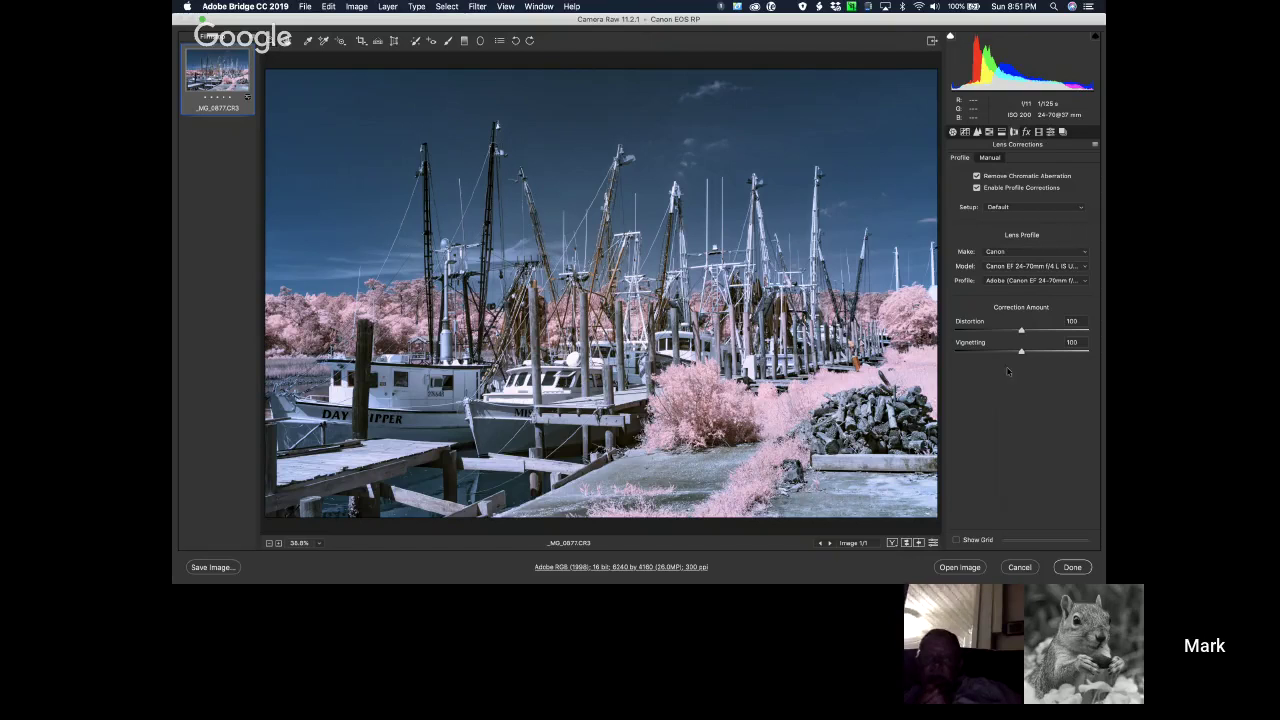
Open the corrected photo in Photoshop and show the CLIR panel.
{"action": "left_click", "coordinate": [962, 567]}
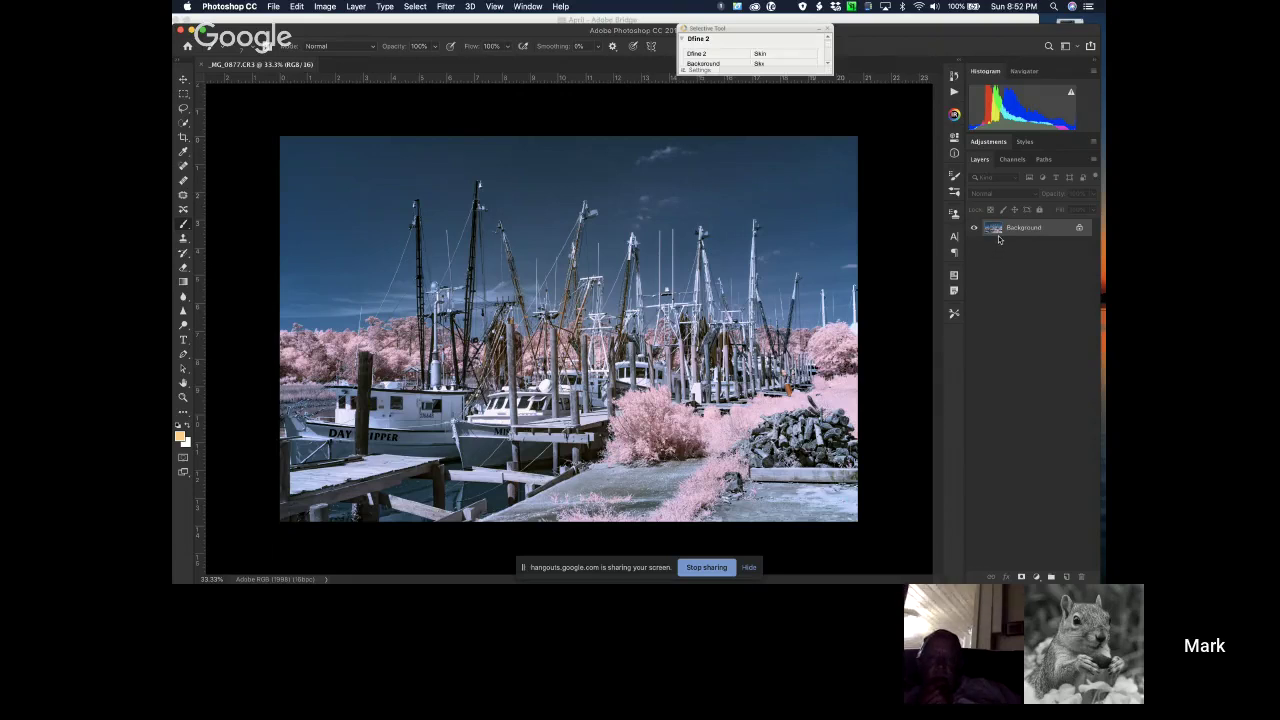
{"action": "left_click", "coordinate": [954, 115]}
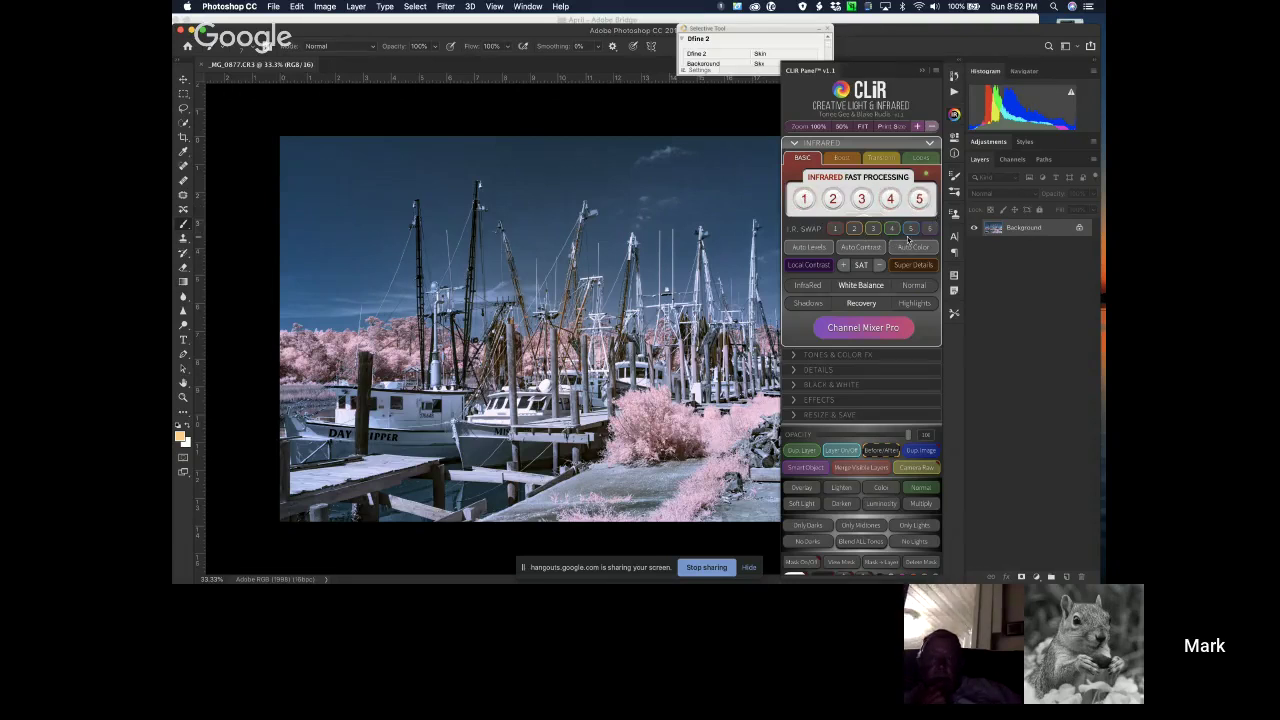
Try CLIR's Auto Levels, Auto Contrast and Auto Color on the photo, deleting each resulting layer after viewing it.
{"action": "left_click", "coordinate": [820, 248]}
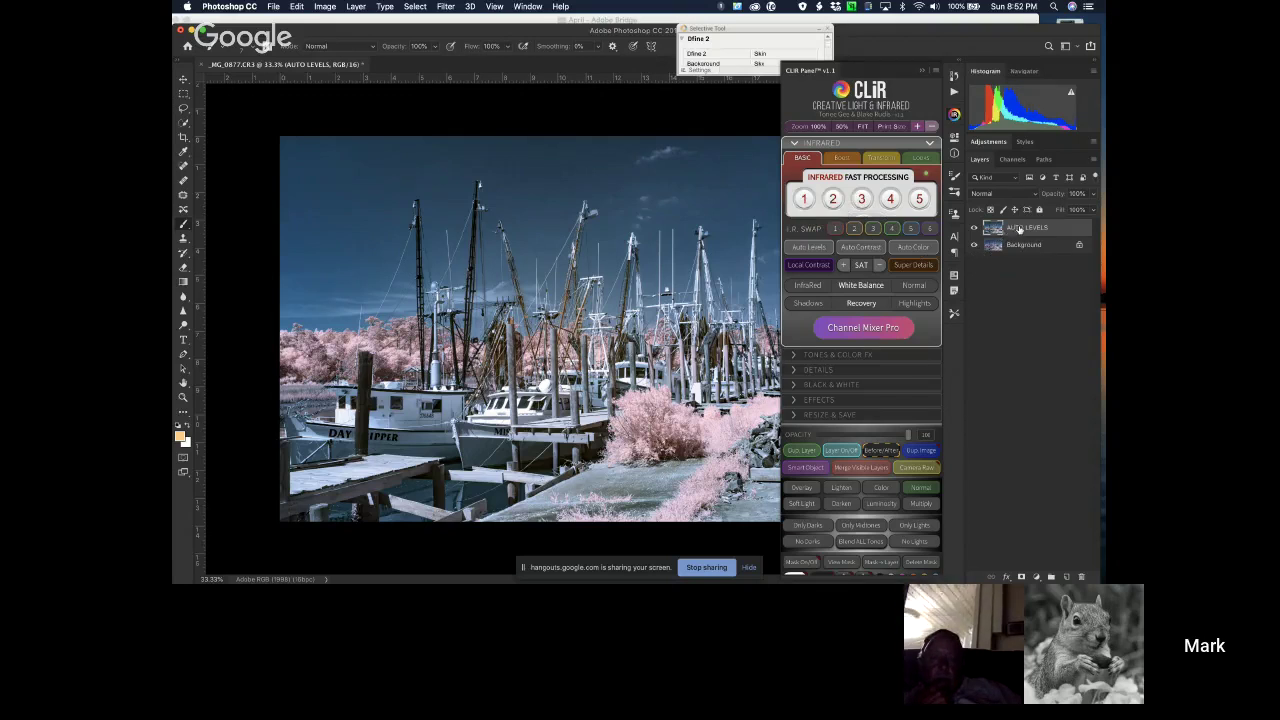
{"action": "key", "text": "Delete"}
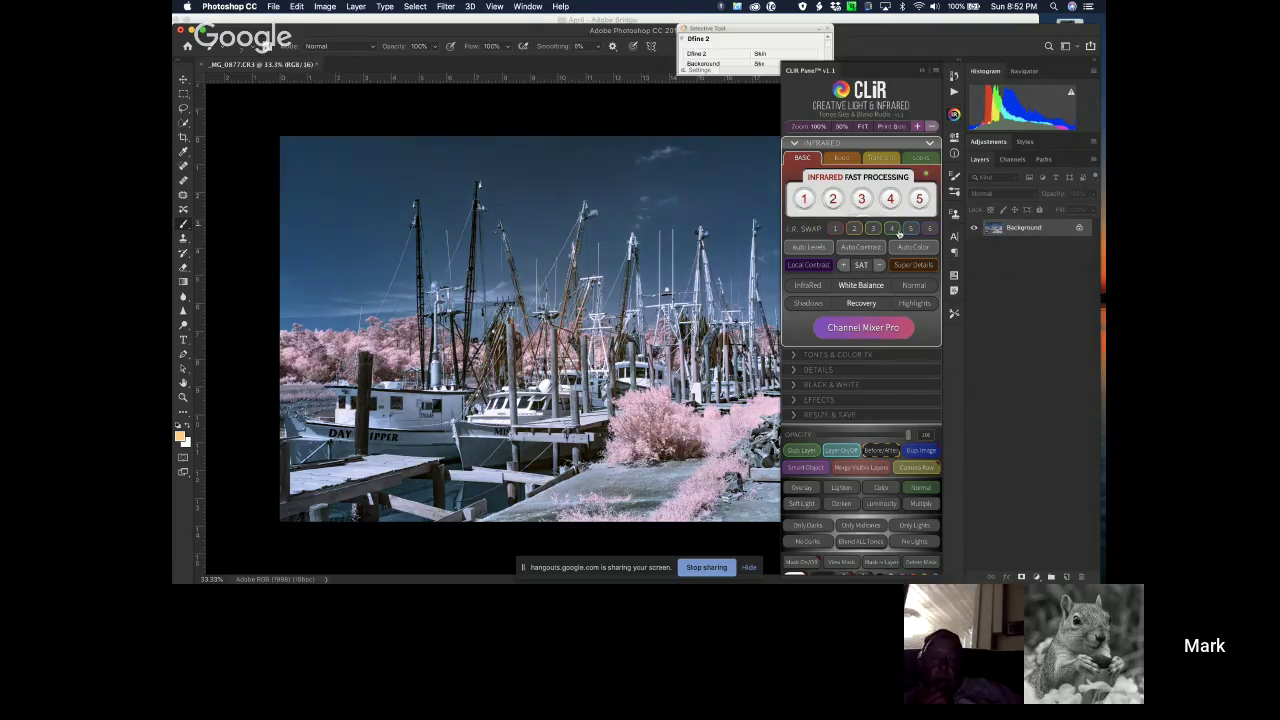
{"action": "left_click", "coordinate": [868, 250]}
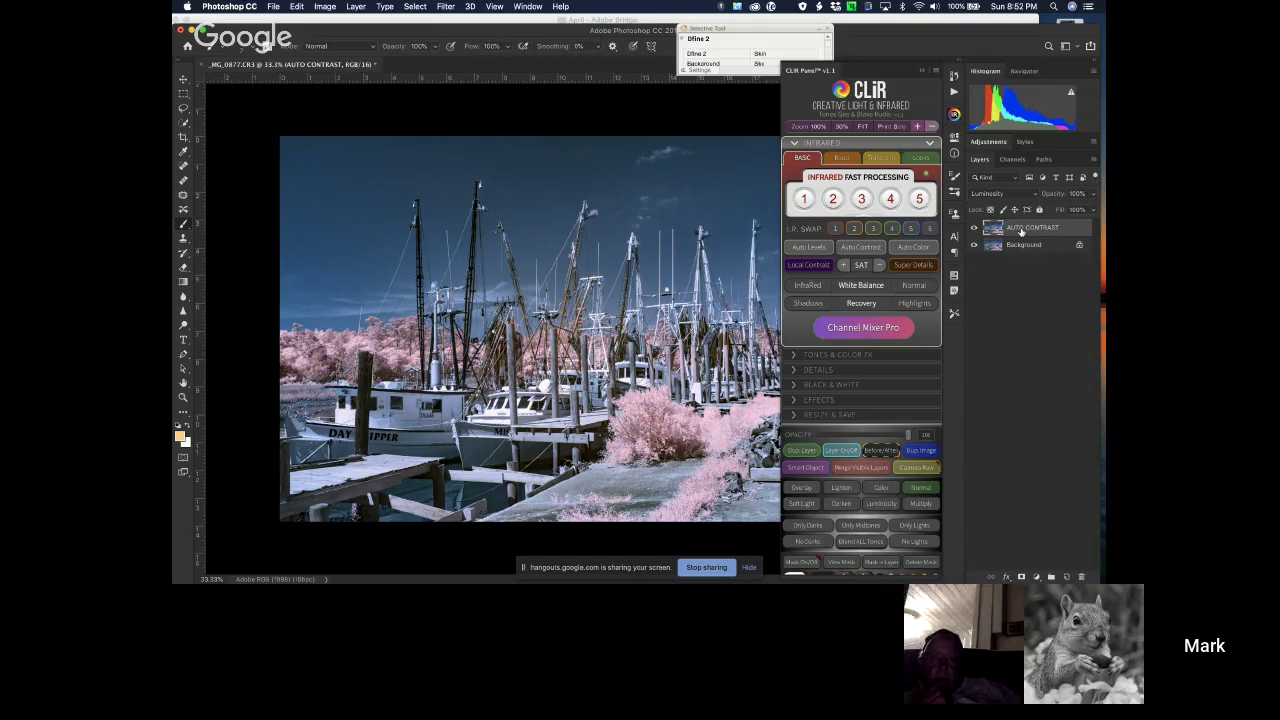
{"action": "key", "text": "Delete"}
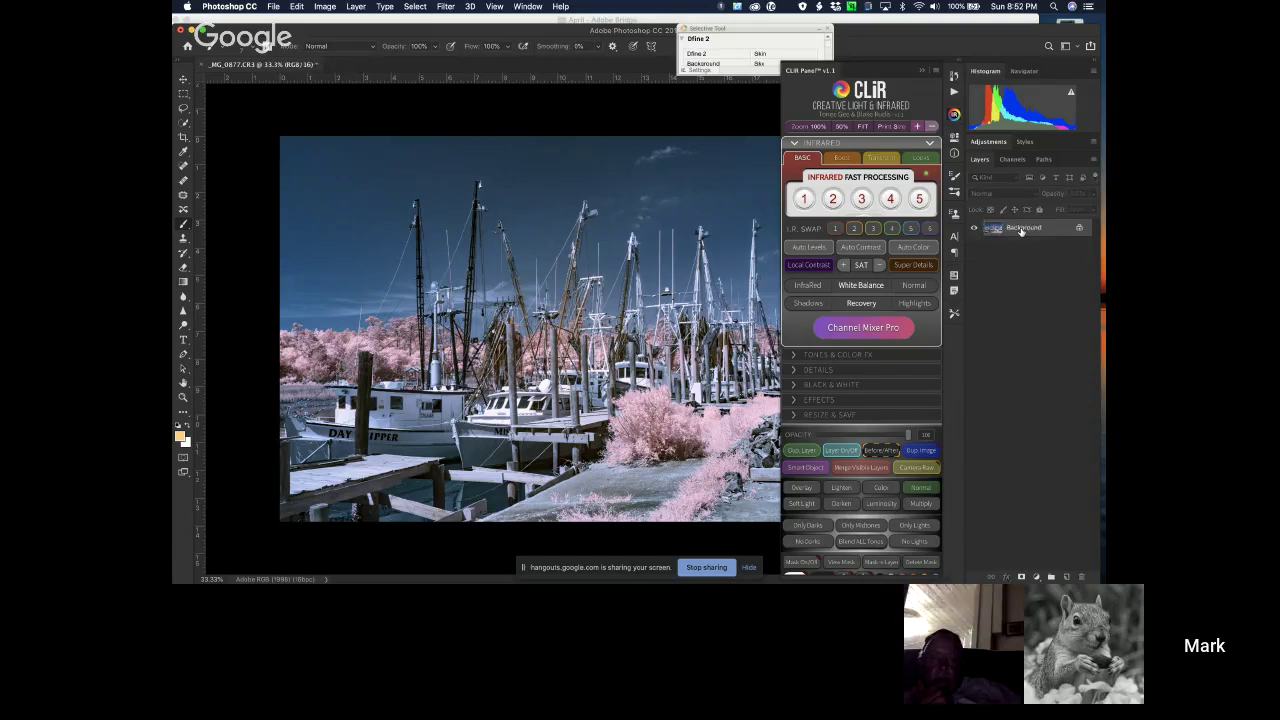
{"action": "left_click", "coordinate": [920, 249]}
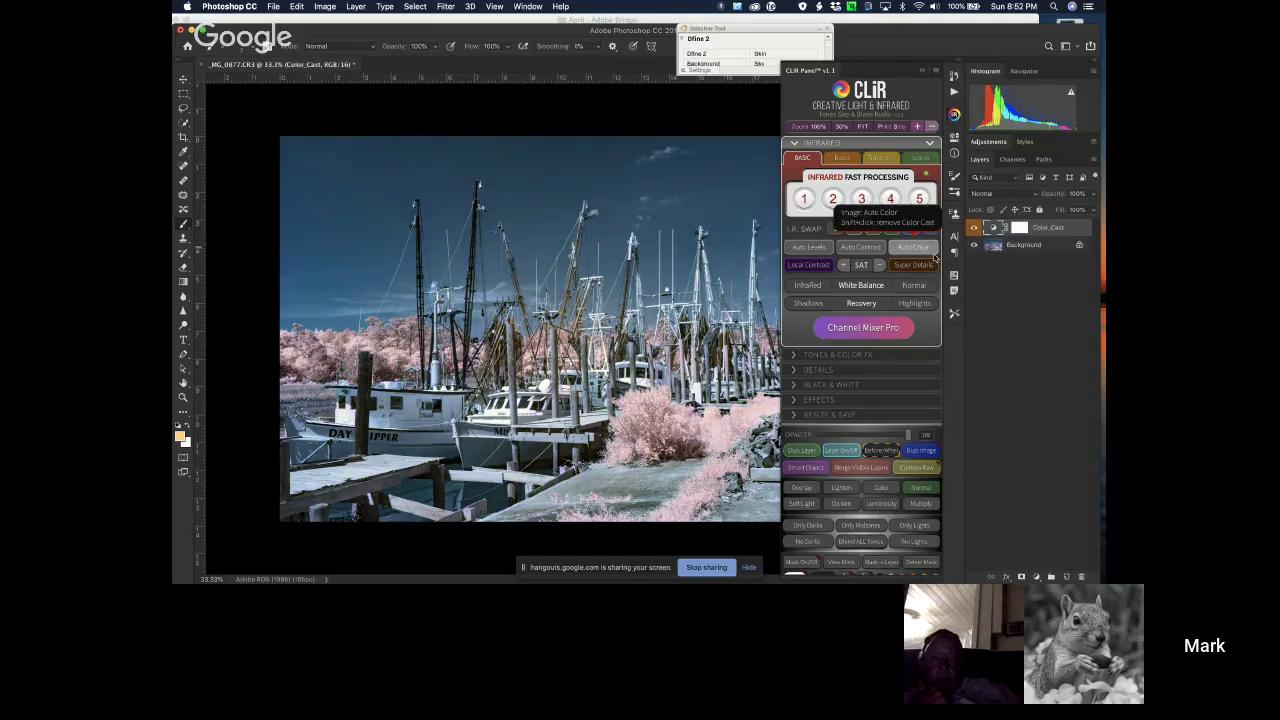
{"action": "left_click", "coordinate": [973, 229]}
{"action": "left_click", "coordinate": [973, 229]}
{"action": "left_click", "coordinate": [973, 229]}
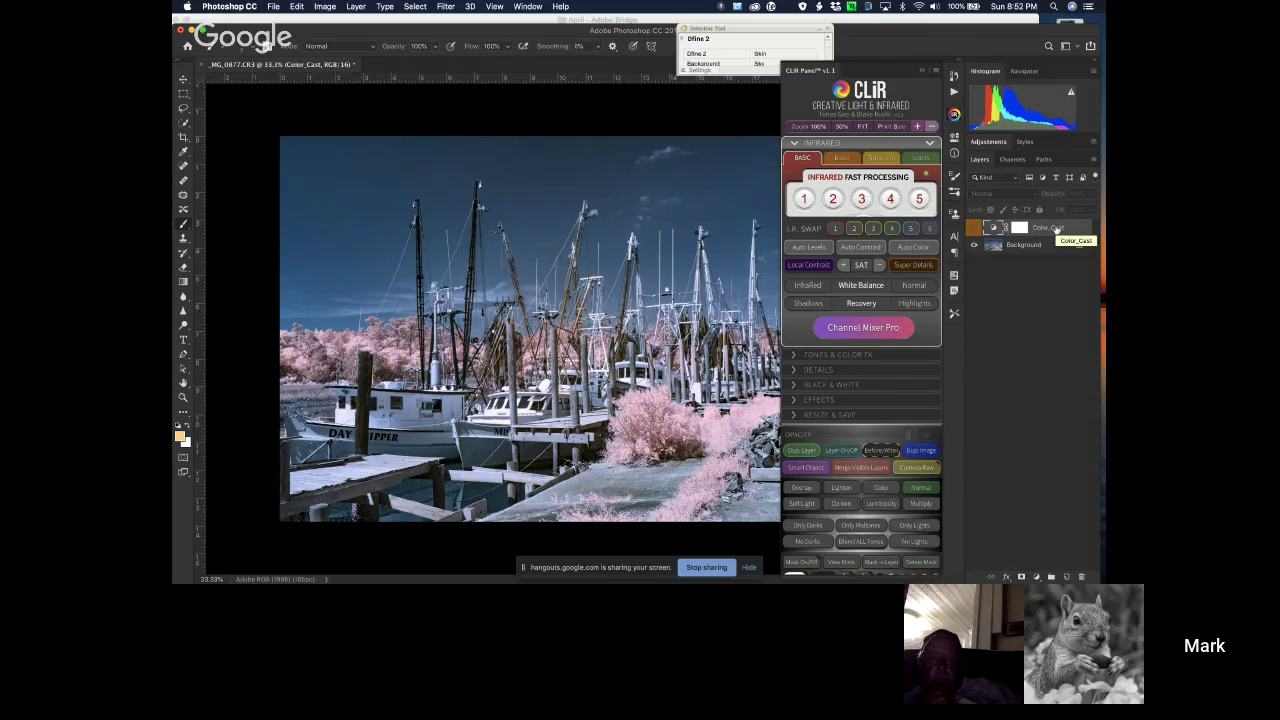
{"action": "key", "text": "Delete"}
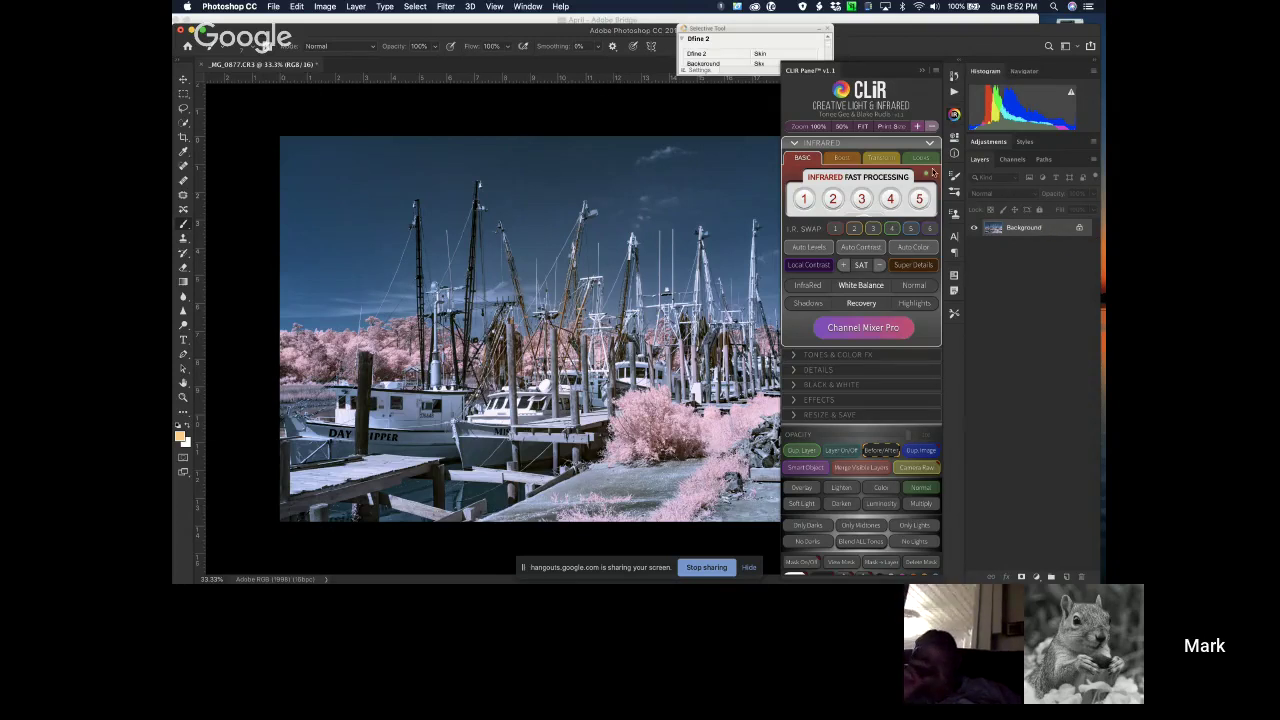
Launch CLIR Color Twister on the photo, accept the processing notice and move its dialog clear of the boats.
{"action": "left_click", "coordinate": [898, 161]}
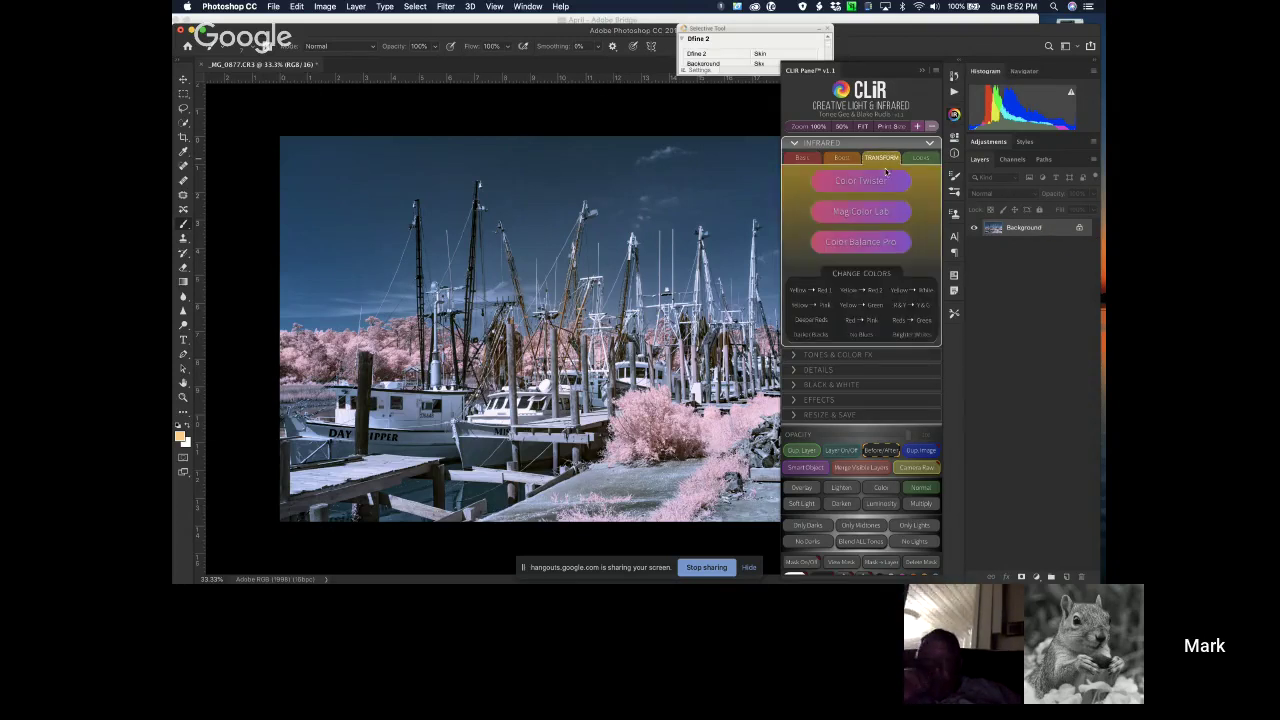
{"action": "left_click", "coordinate": [878, 184]}
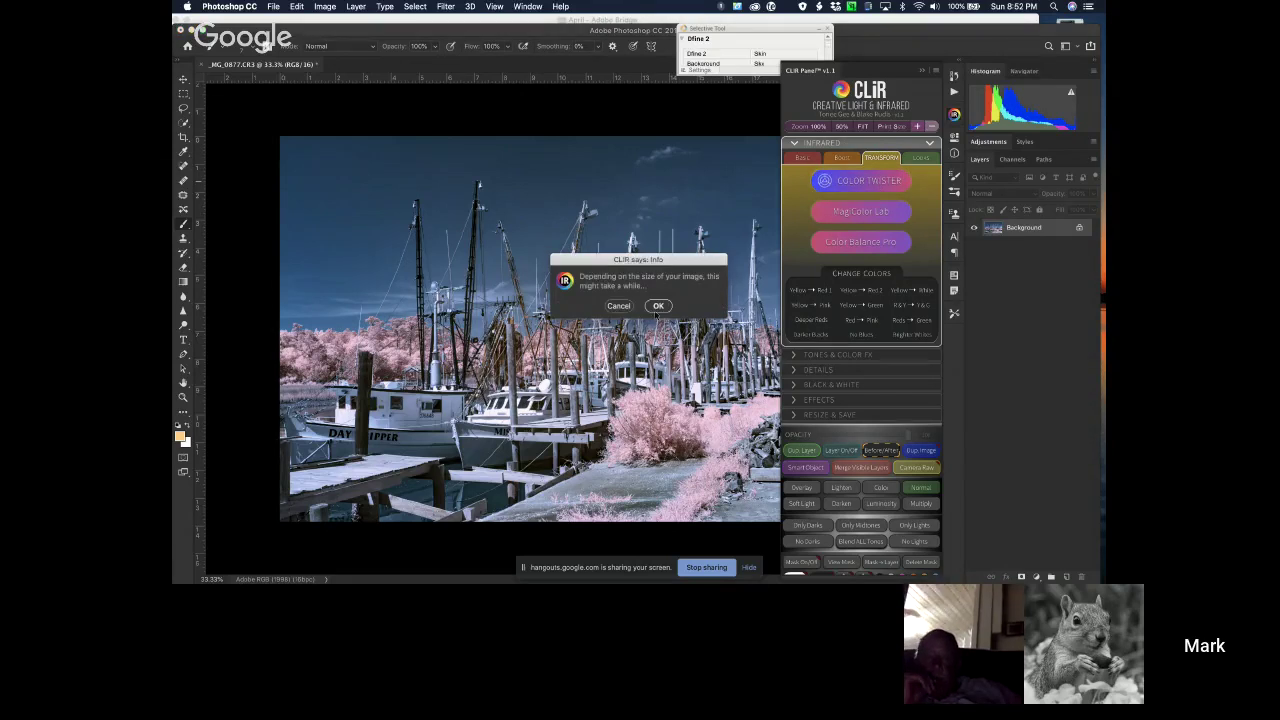
{"action": "left_click", "coordinate": [658, 306]}
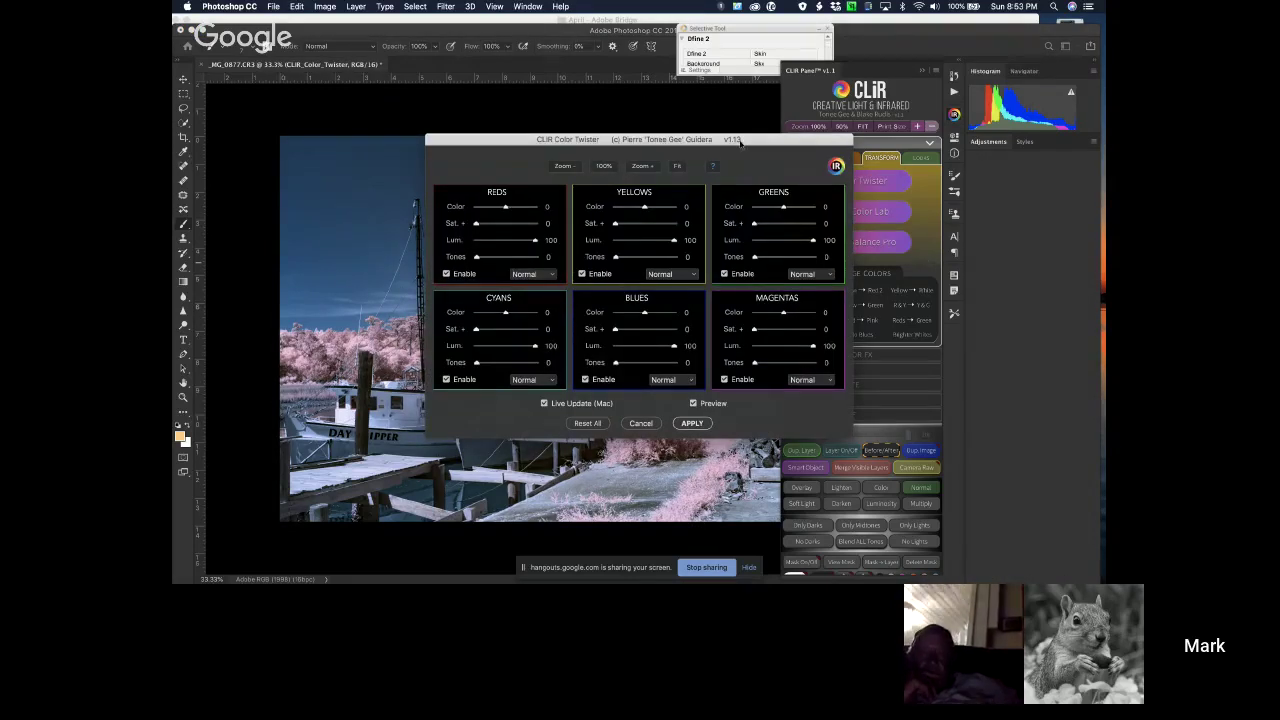
{"action": "left_click_drag", "start_coordinate": [740, 143], "coordinate": [987, 38]}
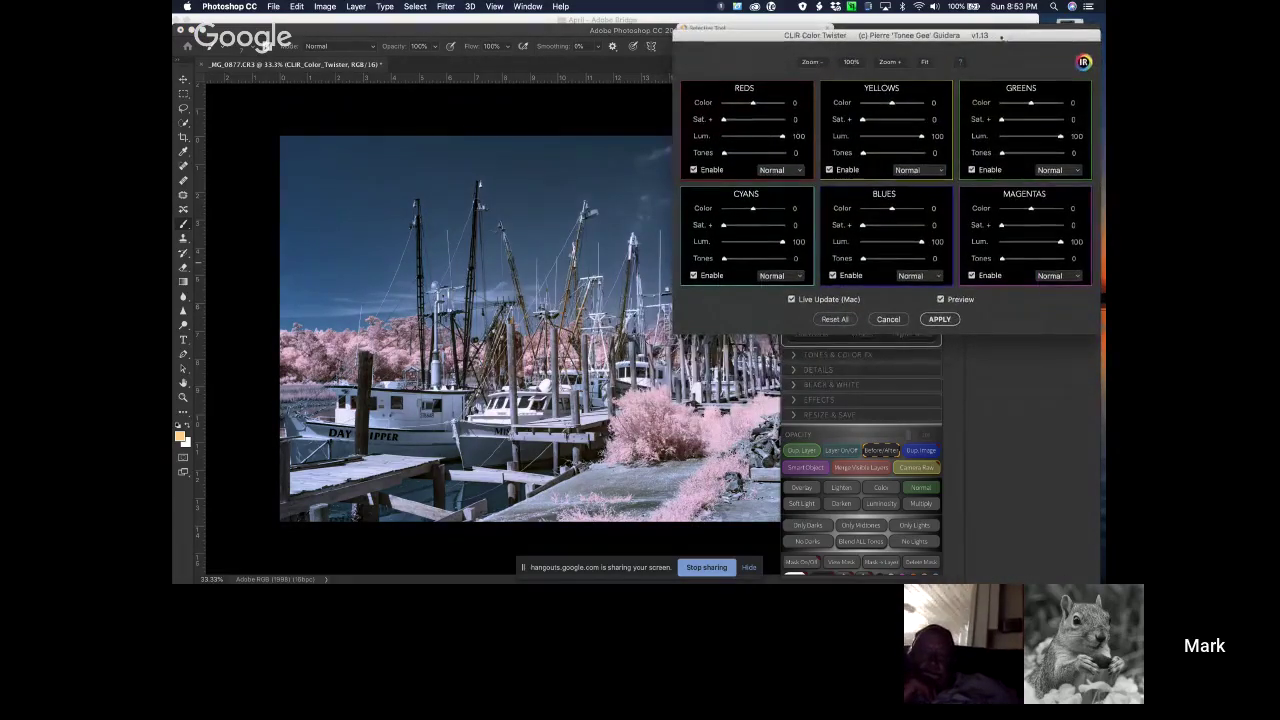
Try a Color shift of 180 on the Magentas and on the Reds, returning each close to zero.
{"action": "left_click_drag", "start_coordinate": [1030, 208], "coordinate": [1067, 213]}
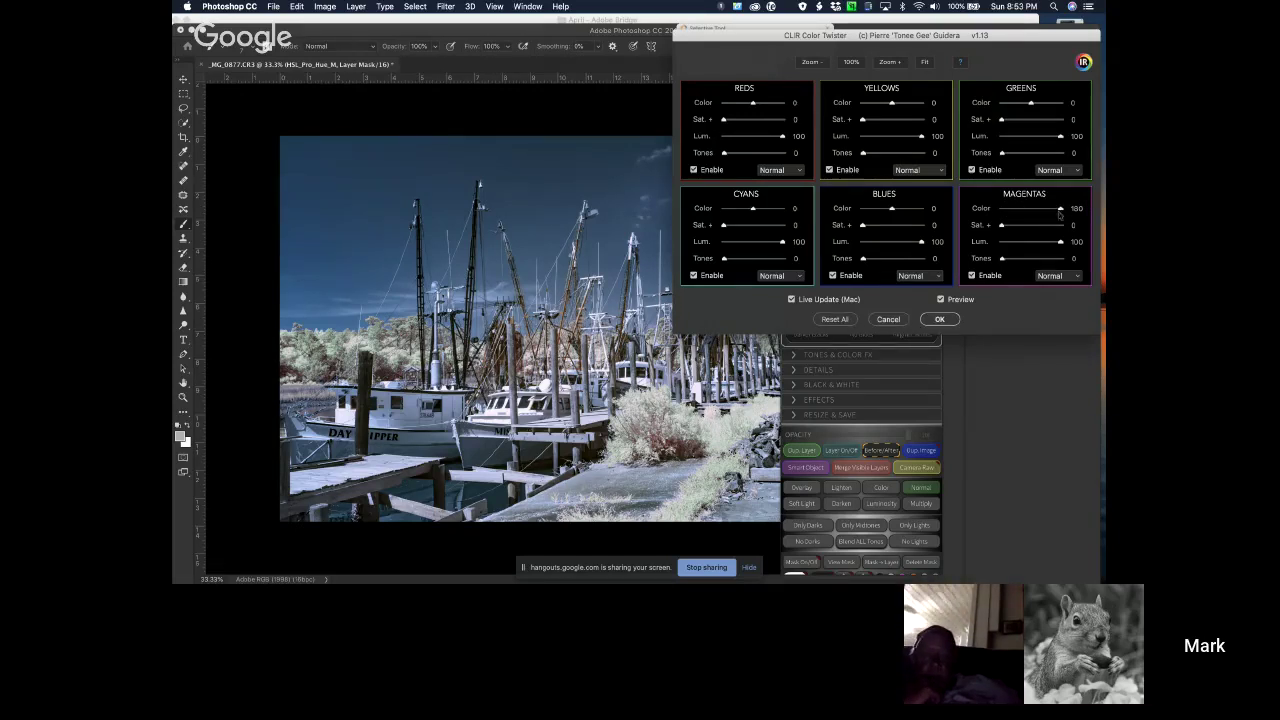
{"action": "left_click_drag", "start_coordinate": [1061, 211], "coordinate": [1029, 212]}
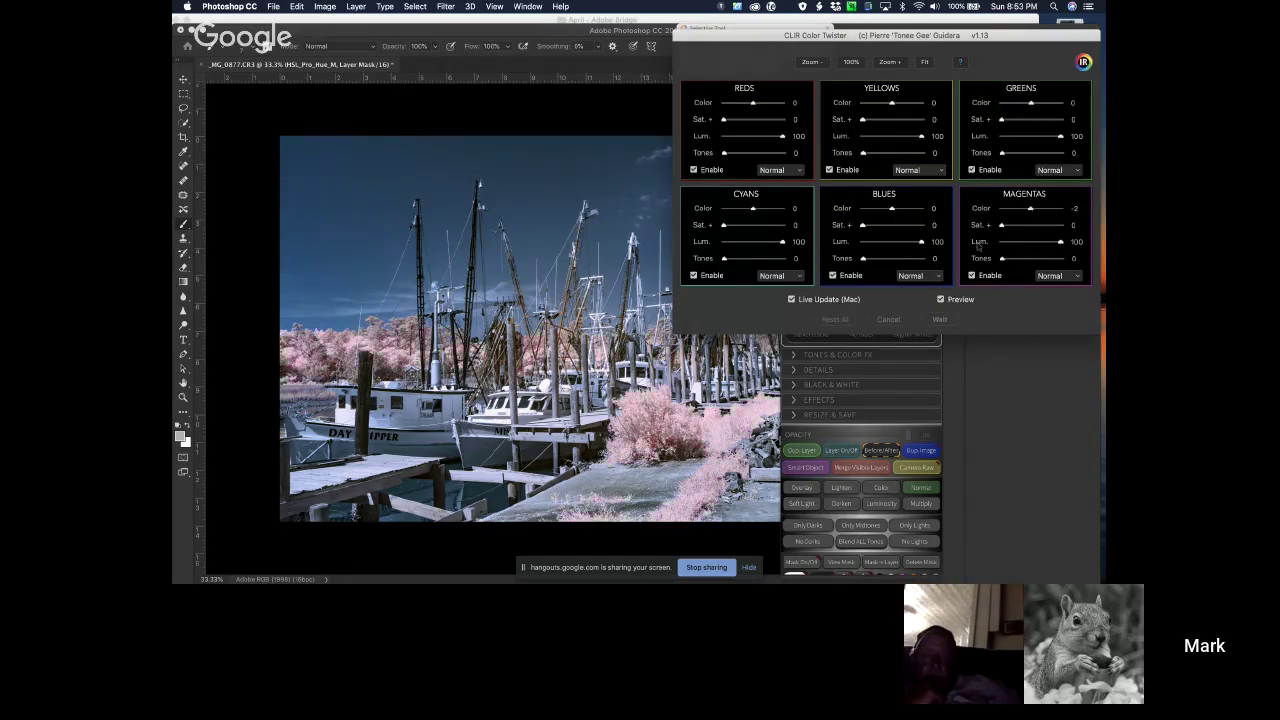
{"action": "left_click_drag", "start_coordinate": [754, 104], "coordinate": [788, 105]}
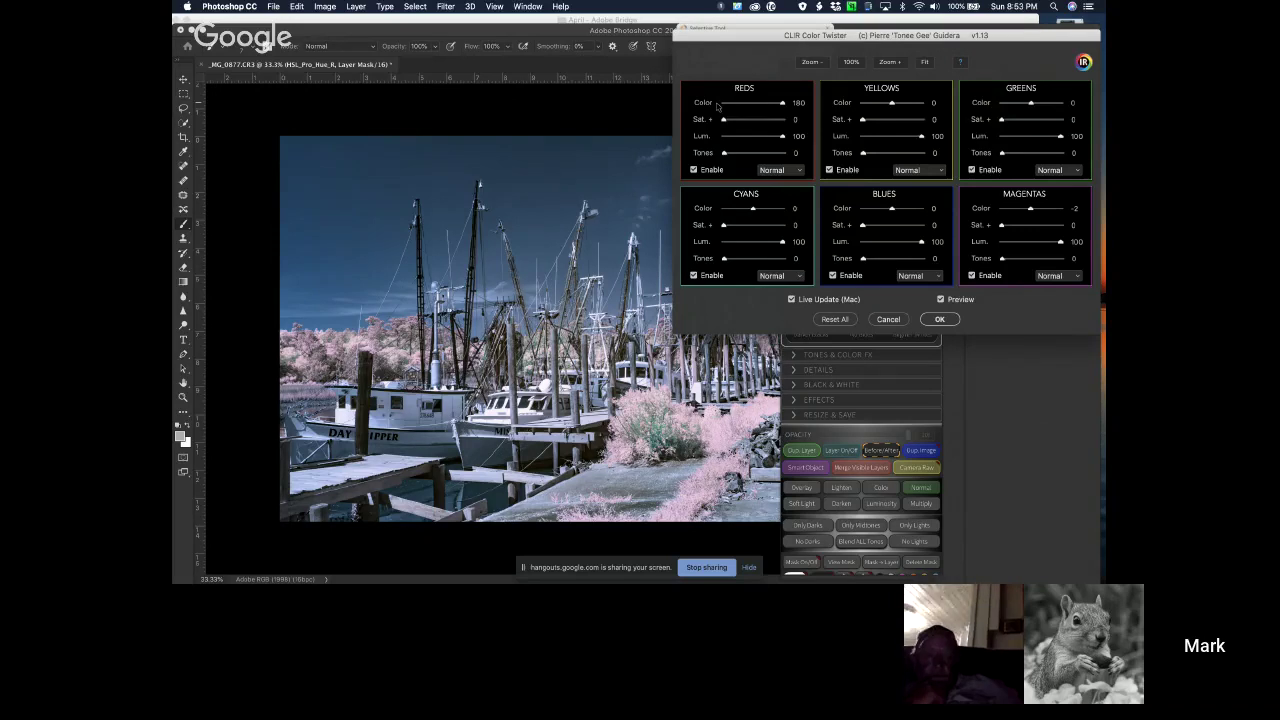
{"action": "left_click_drag", "start_coordinate": [783, 104], "coordinate": [754, 104]}
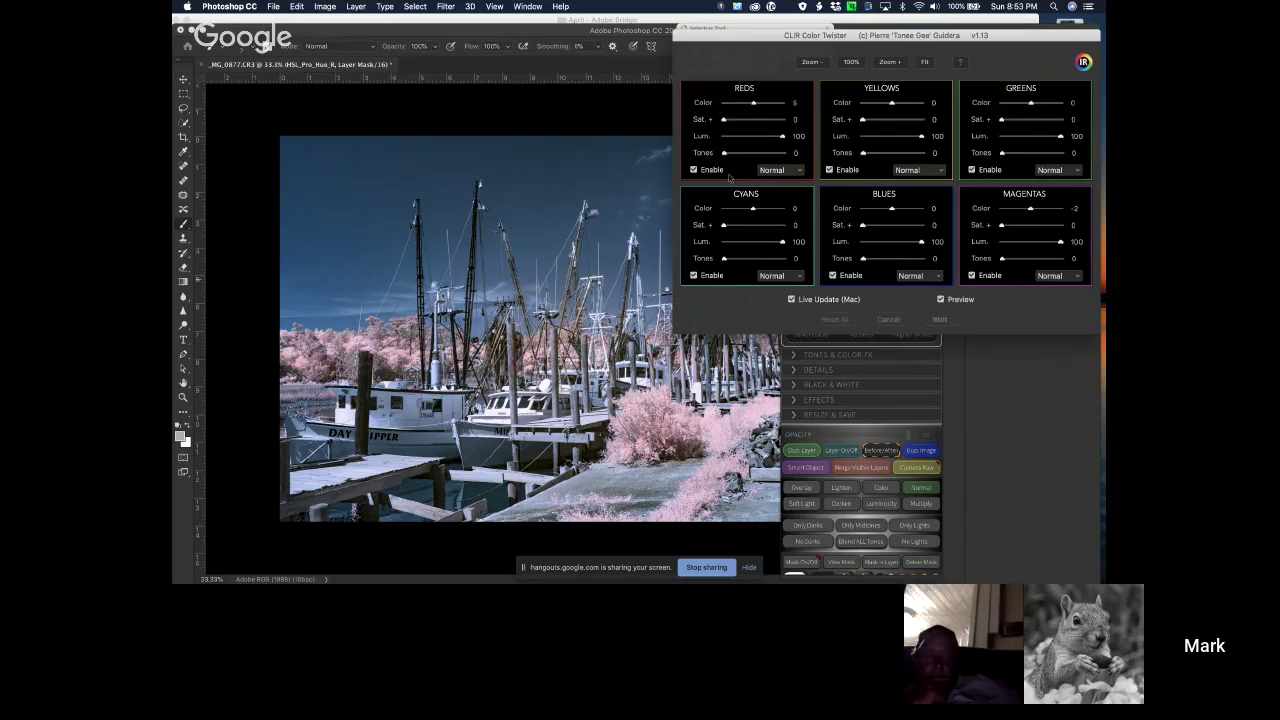
Disable the Reds adjustment and set the Magentas to Color 45, Tones 82 and Sat. 13.
{"action": "left_click", "coordinate": [693, 170]}
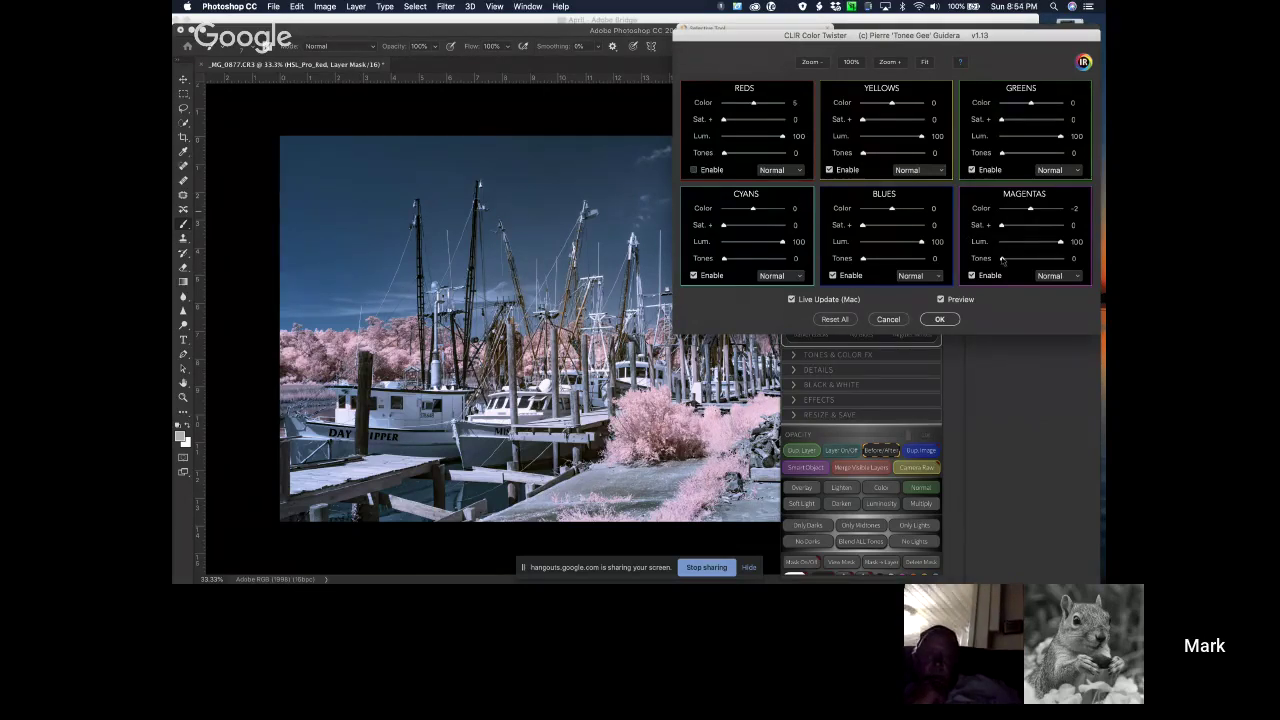
{"action": "mouse_move", "coordinate": [1031, 210]}
{"action": "left_mouse_down"}
{"action": "mouse_move", "coordinate": [1020, 210]}
{"action": "mouse_move", "coordinate": [1038, 210]}
{"action": "left_mouse_up"}
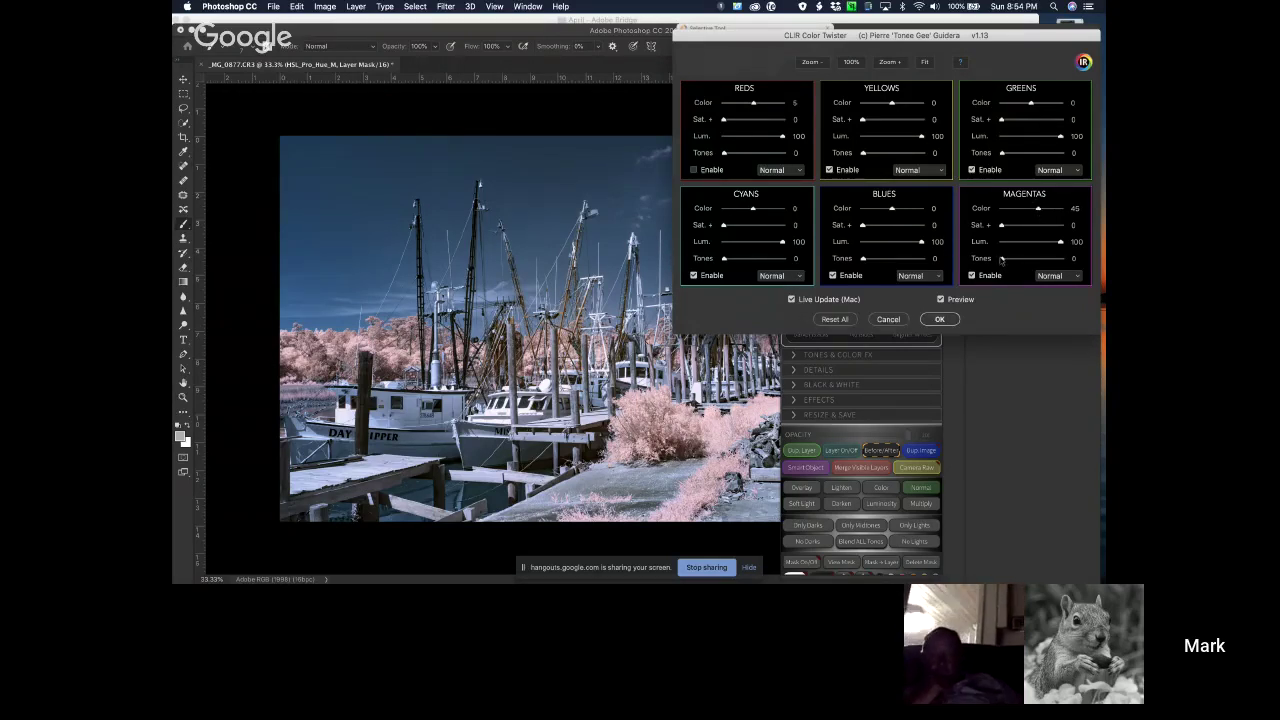
{"action": "left_click_drag", "start_coordinate": [1001, 259], "coordinate": [1050, 259]}
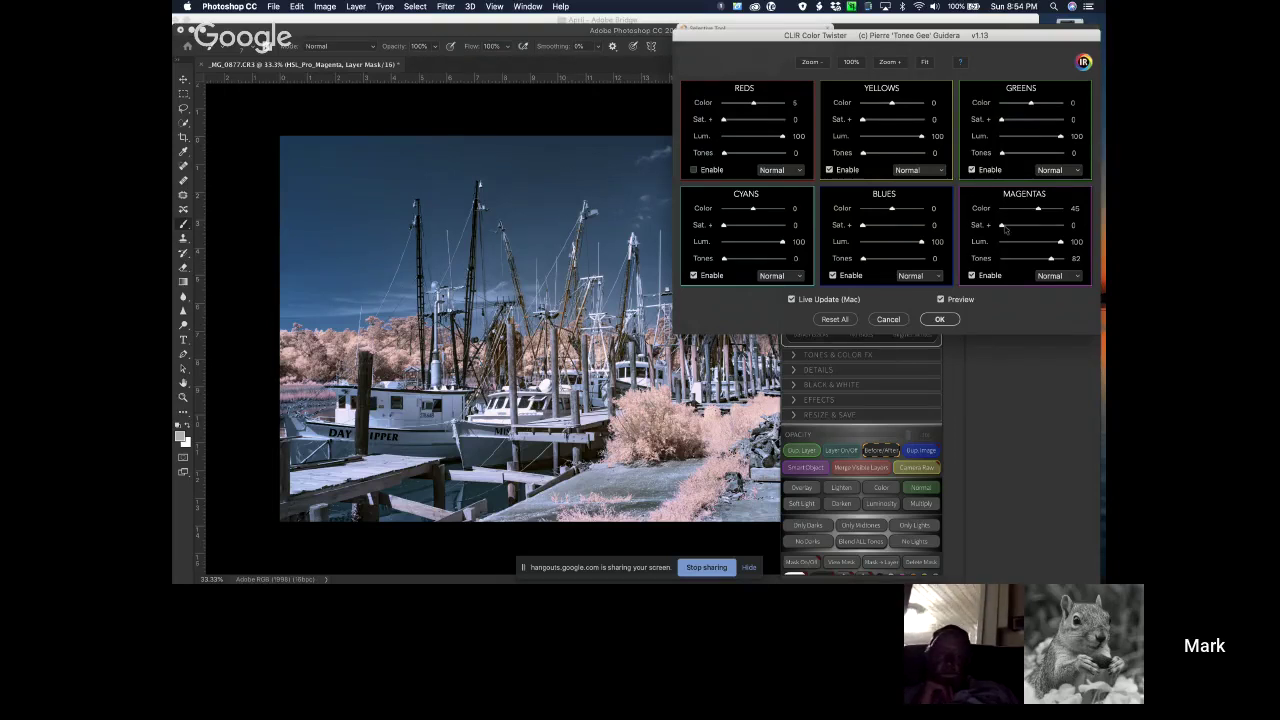
{"action": "mouse_move", "coordinate": [1002, 228]}
{"action": "left_mouse_down"}
{"action": "mouse_move", "coordinate": [1039, 230]}
{"action": "mouse_move", "coordinate": [1010, 229]}
{"action": "left_mouse_up"}
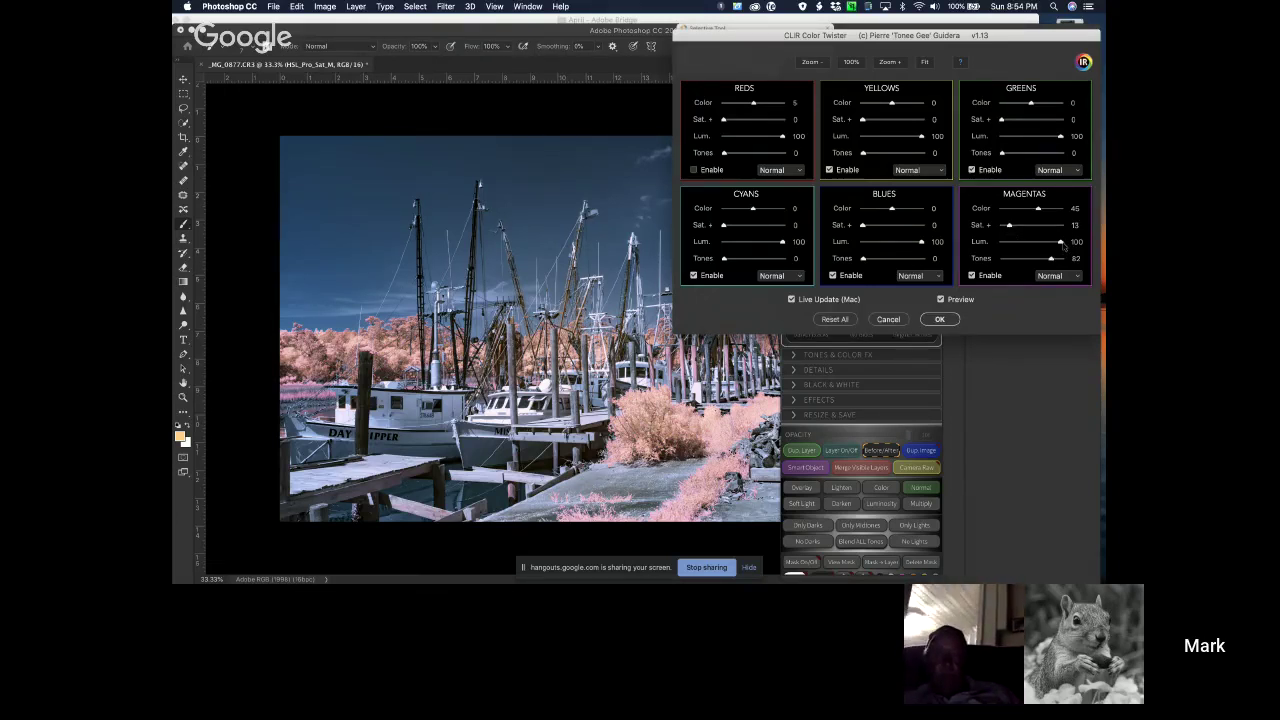
Try a Lum. of 43 on the Magentas, restore it to 100, and switch Live Update off and back on.
{"action": "left_click_drag", "start_coordinate": [1062, 244], "coordinate": [1027, 248]}
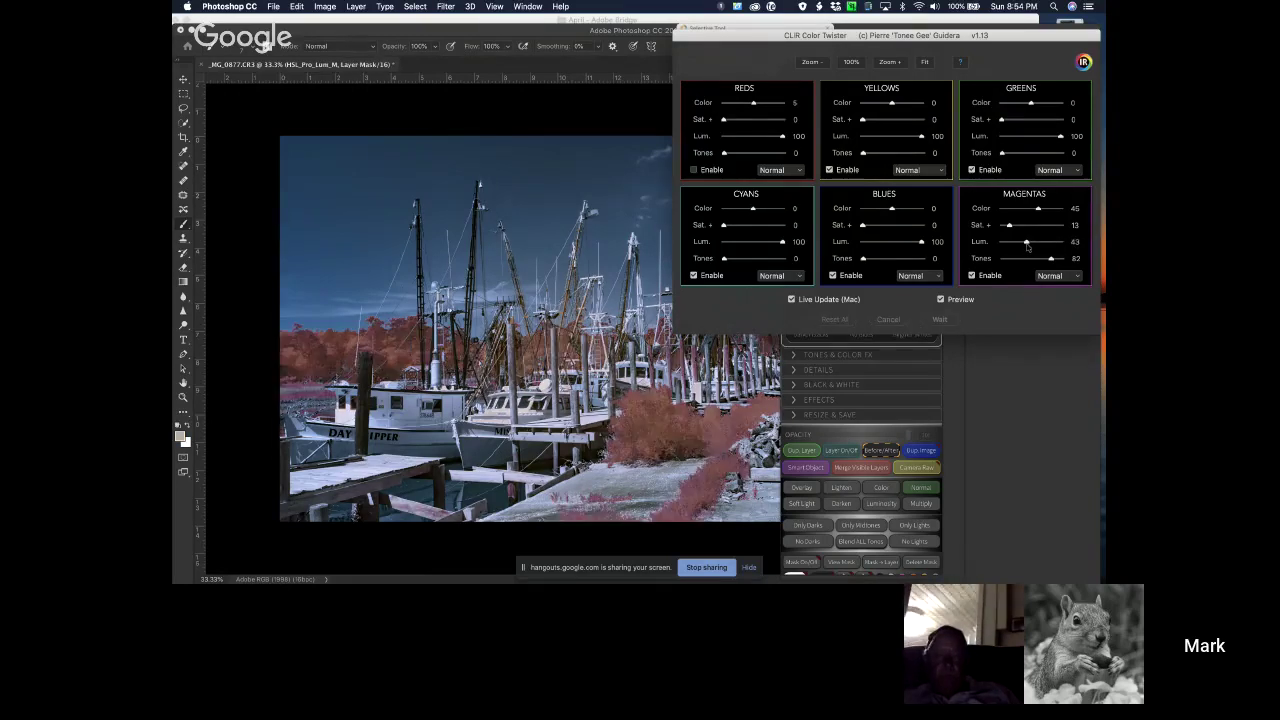
{"action": "left_click_drag", "start_coordinate": [1027, 248], "coordinate": [1064, 248]}
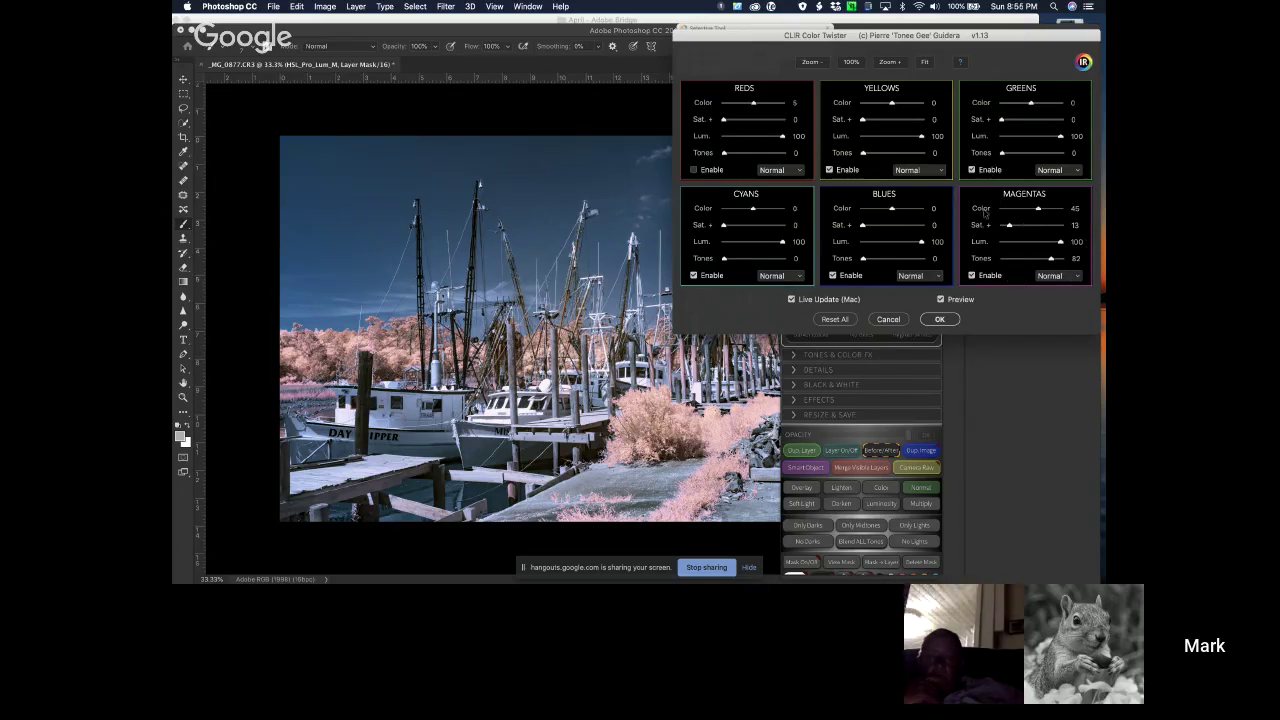
{"action": "left_click", "coordinate": [791, 299]}
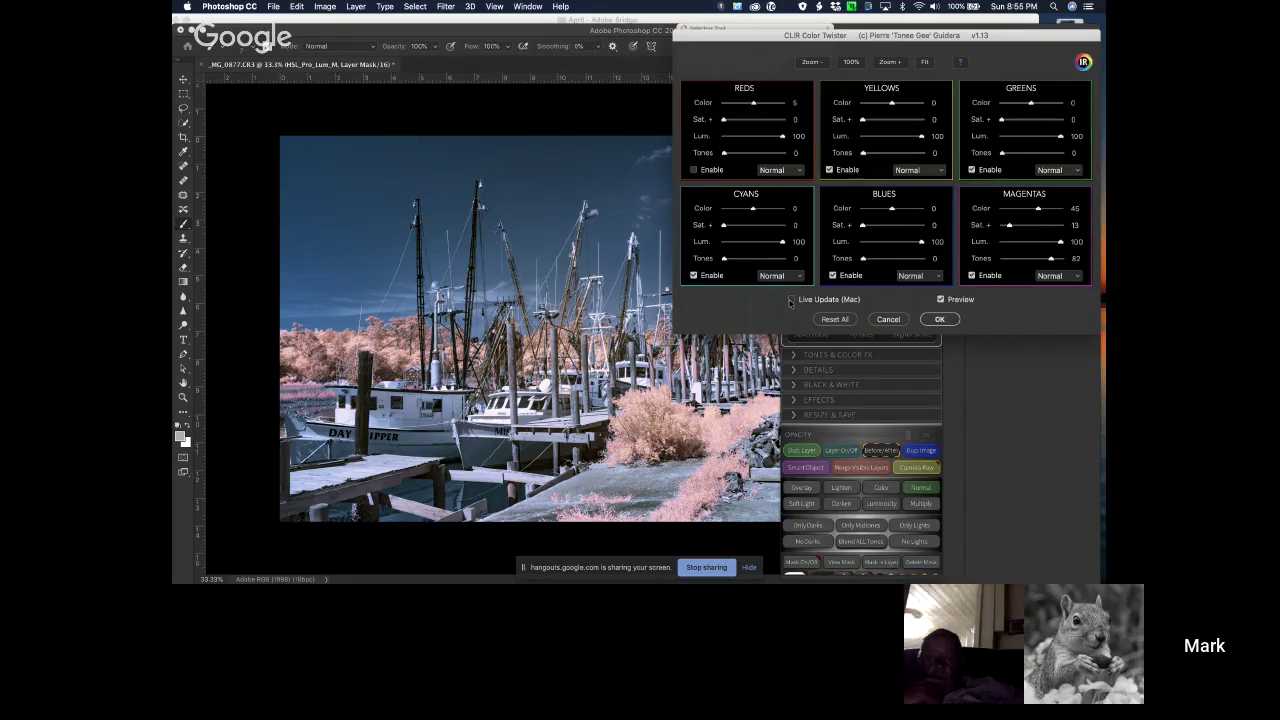
{"action": "left_click", "coordinate": [791, 299]}
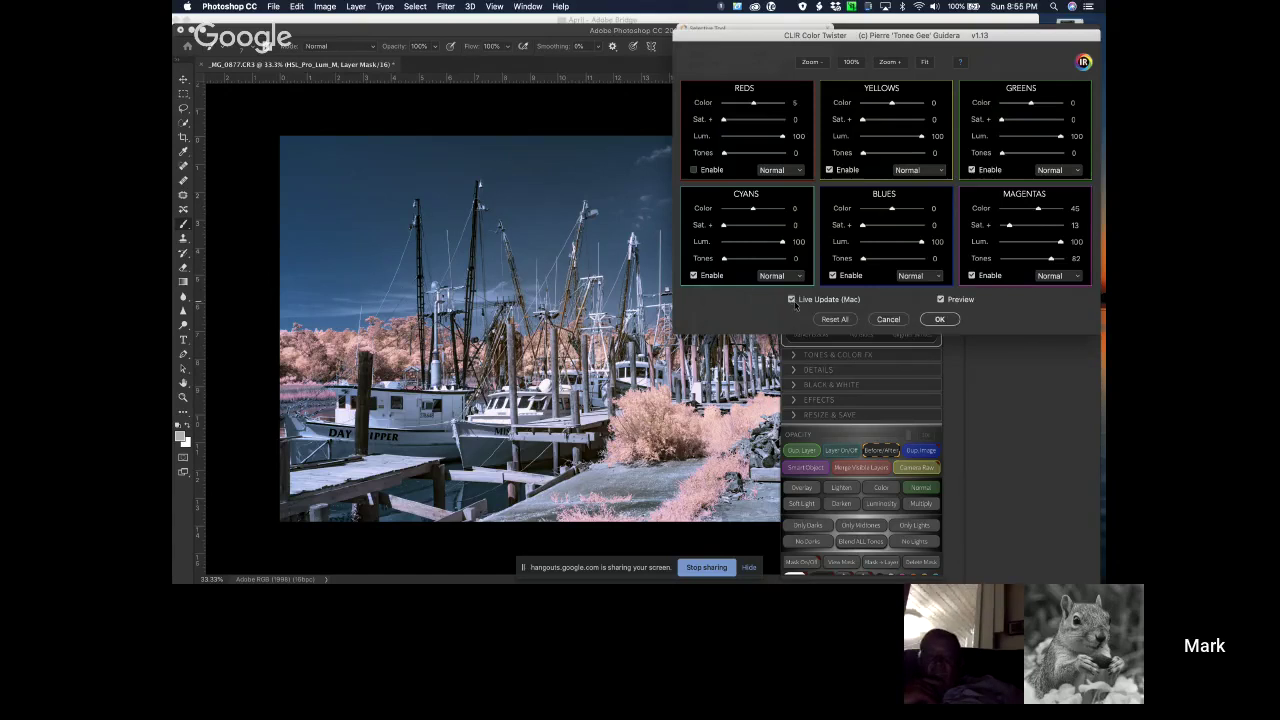
Apply the Color Twister adjustments and add a white layer mask to the resulting layer.
{"action": "left_click", "coordinate": [941, 319]}
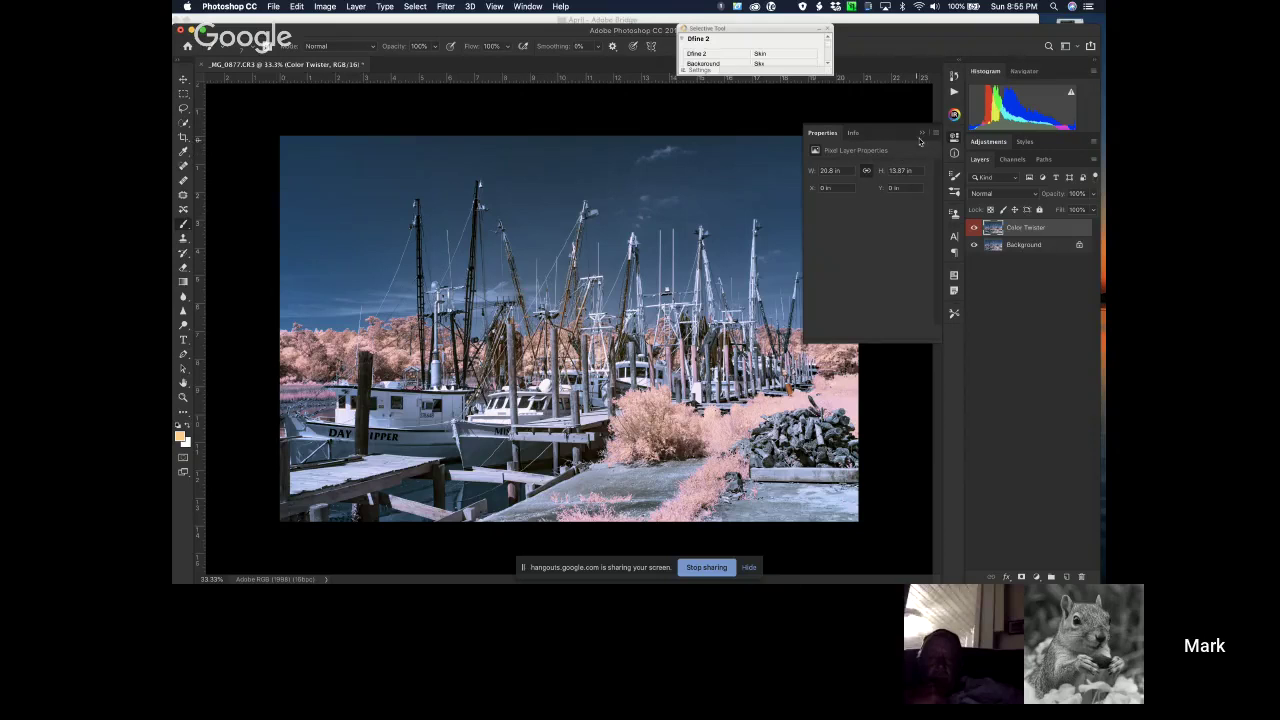
{"action": "left_click", "coordinate": [922, 133]}
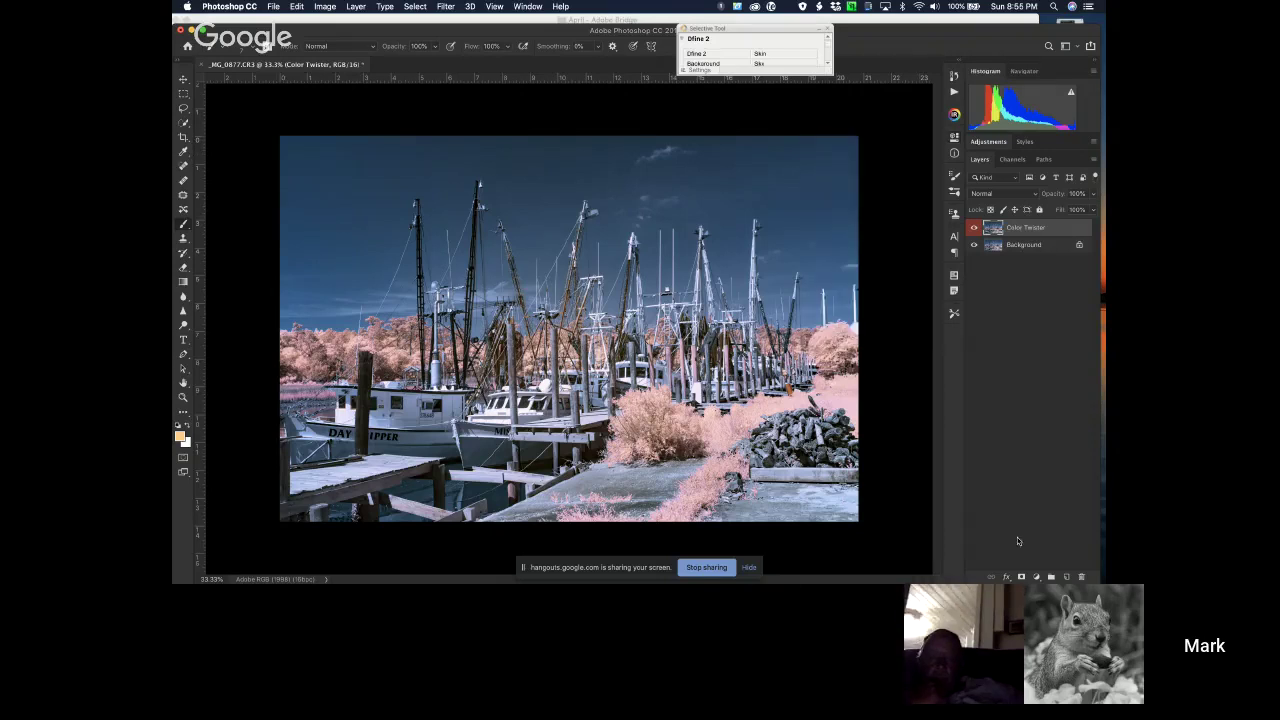
{"action": "left_click", "coordinate": [1021, 578]}
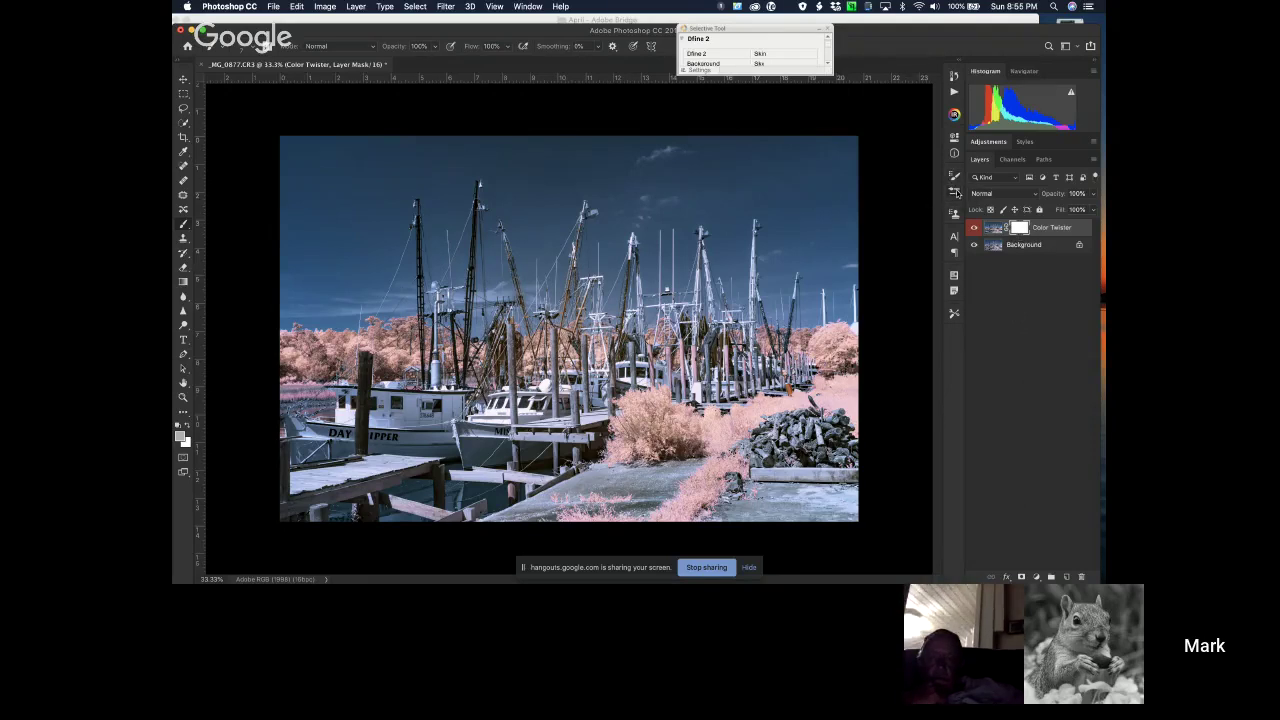
Choose the Soft Round Pressure Opacity brush and turn the Color Twister layer's mask black with the CLIR mask tool.
{"action": "left_click", "coordinate": [957, 193]}
{"action": "left_click", "coordinate": [779, 305]}
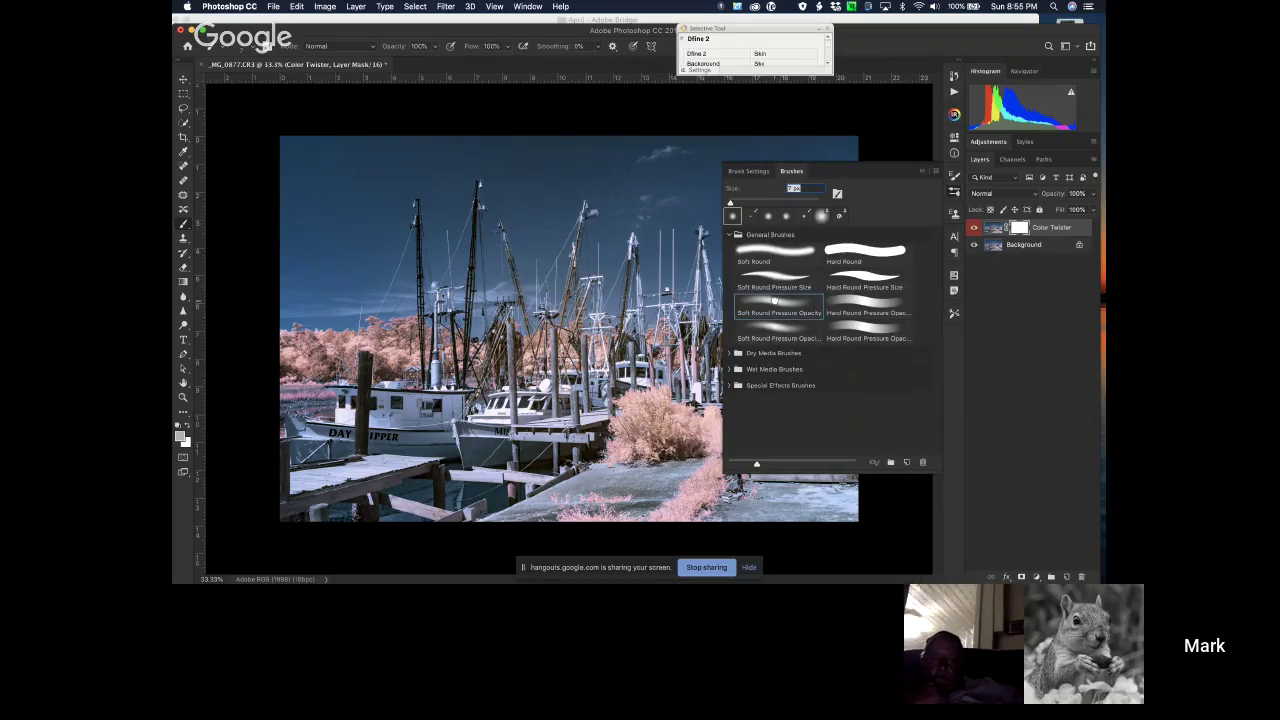
{"action": "left_click", "coordinate": [921, 172]}
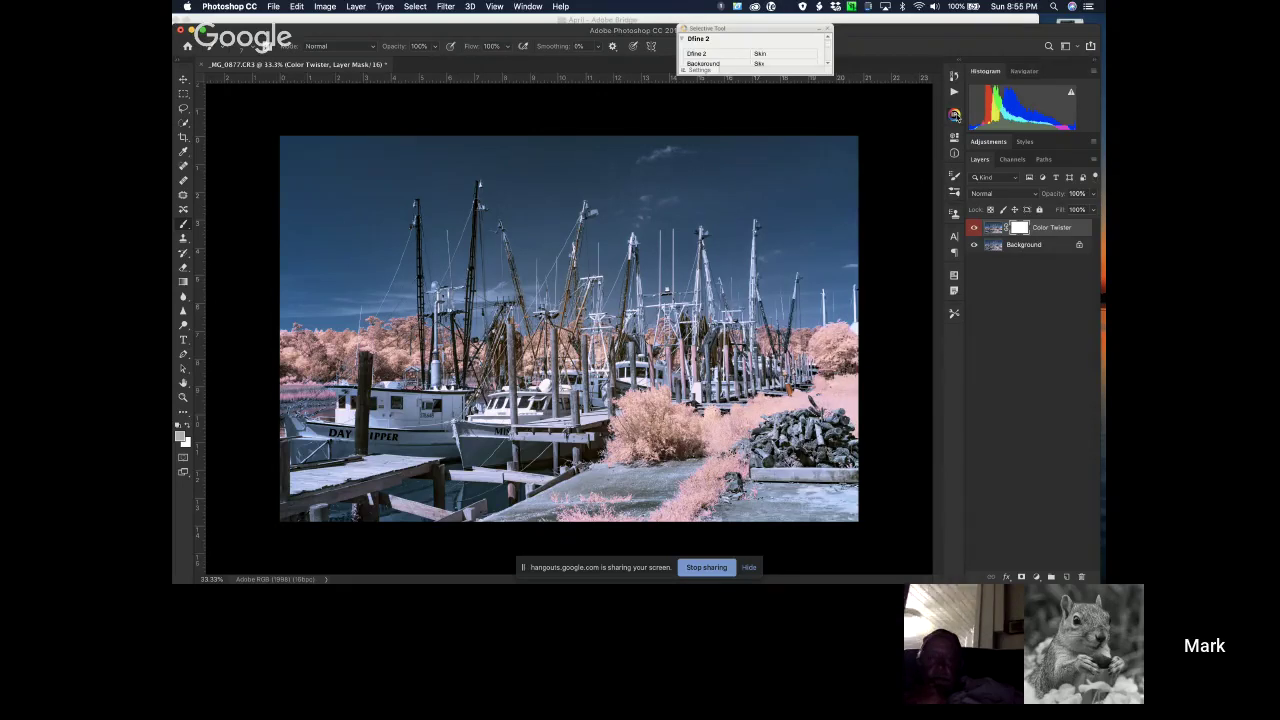
{"action": "left_click", "coordinate": [954, 114]}
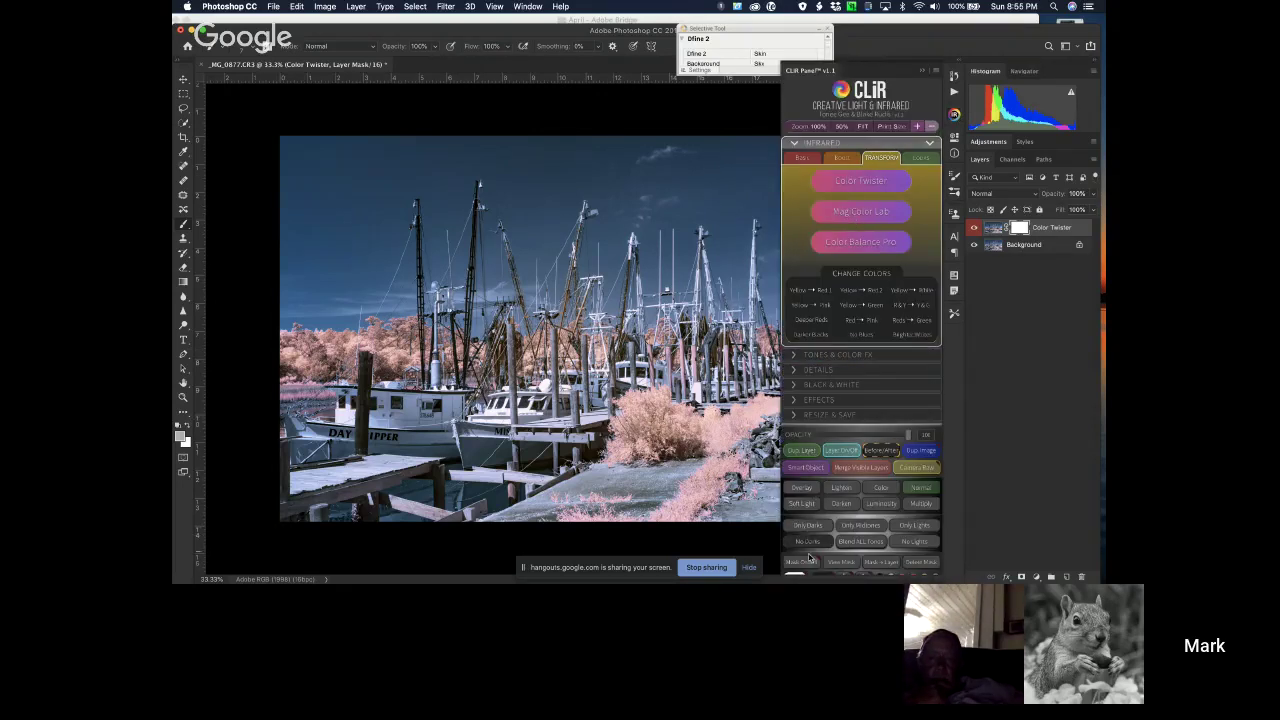
{"action": "left_click", "coordinate": [808, 563]}
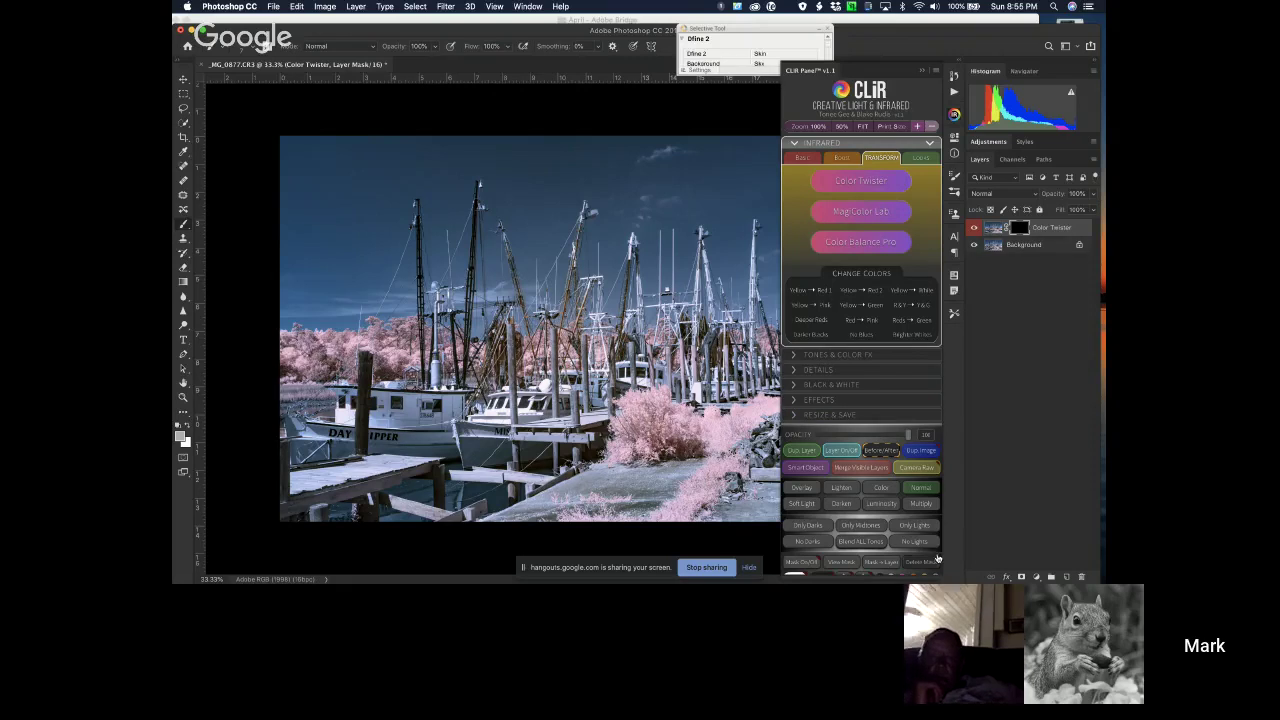
Try the Hyper Glow effect on the photo with Blur 11 and Amount 89, reduce Amount to 5, and discard the settings.
{"action": "left_click", "coordinate": [926, 145]}
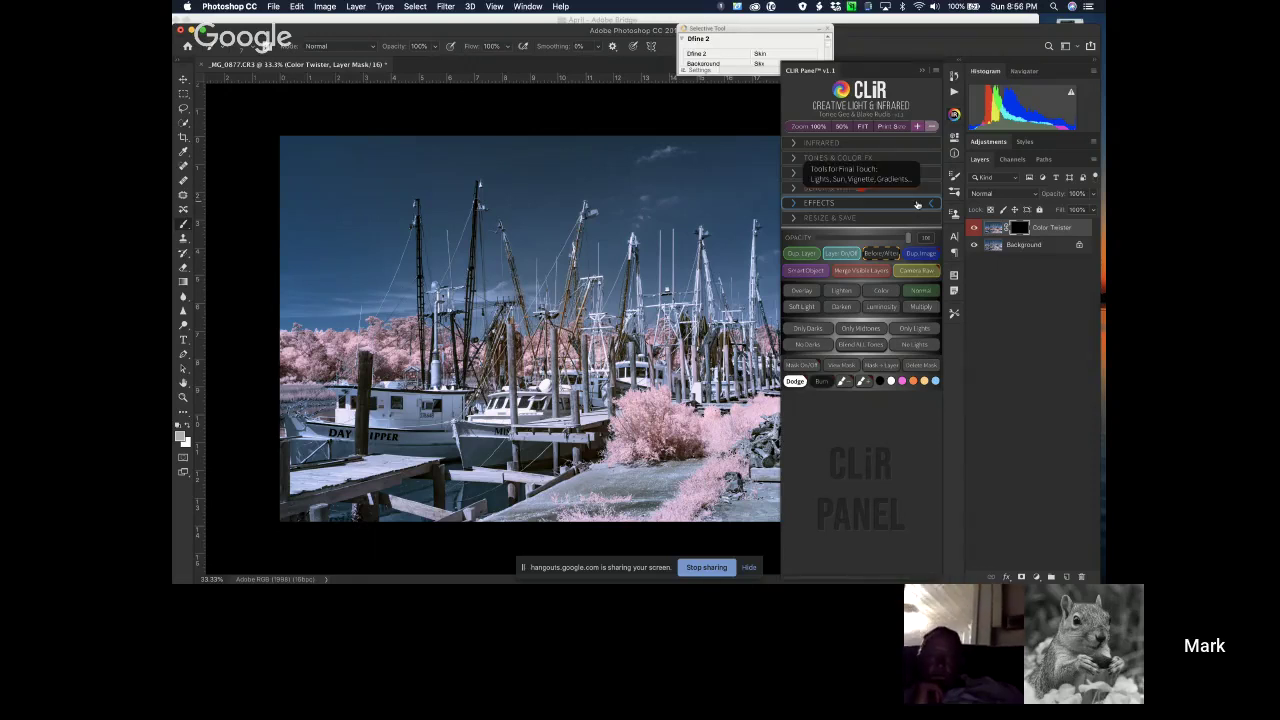
{"action": "left_click", "coordinate": [795, 204]}
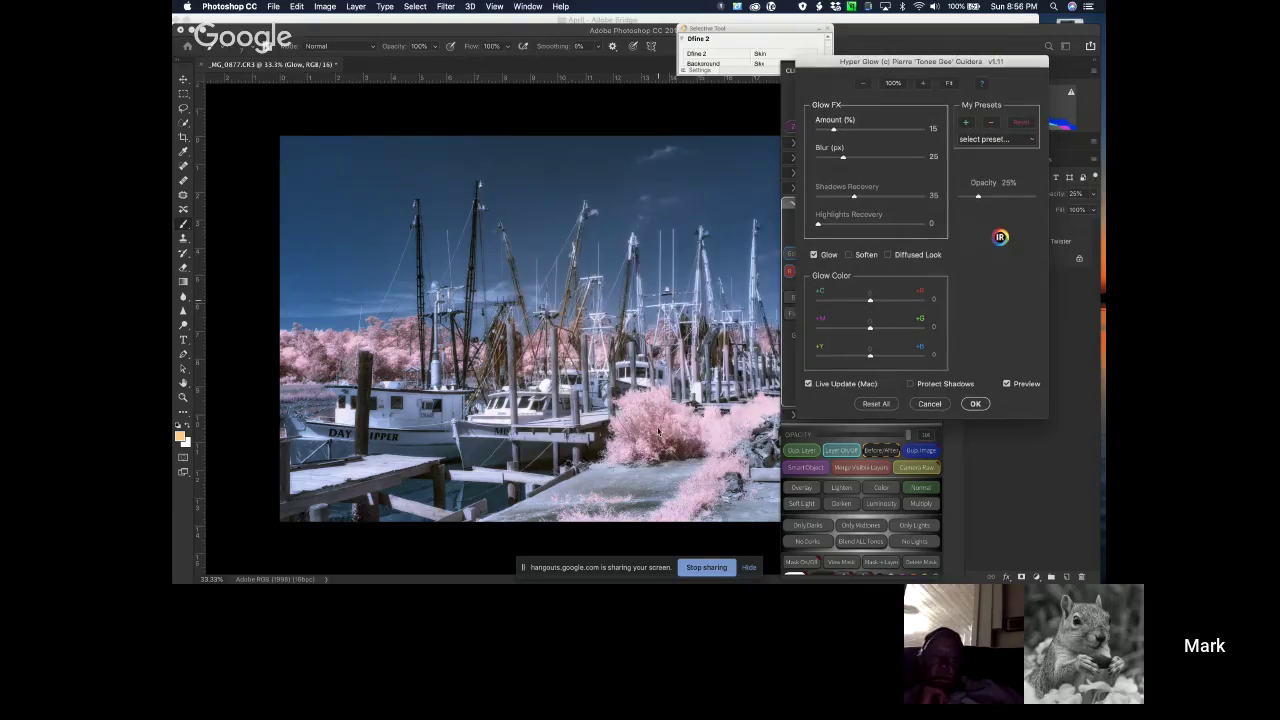
{"action": "left_click", "coordinate": [1006, 385]}
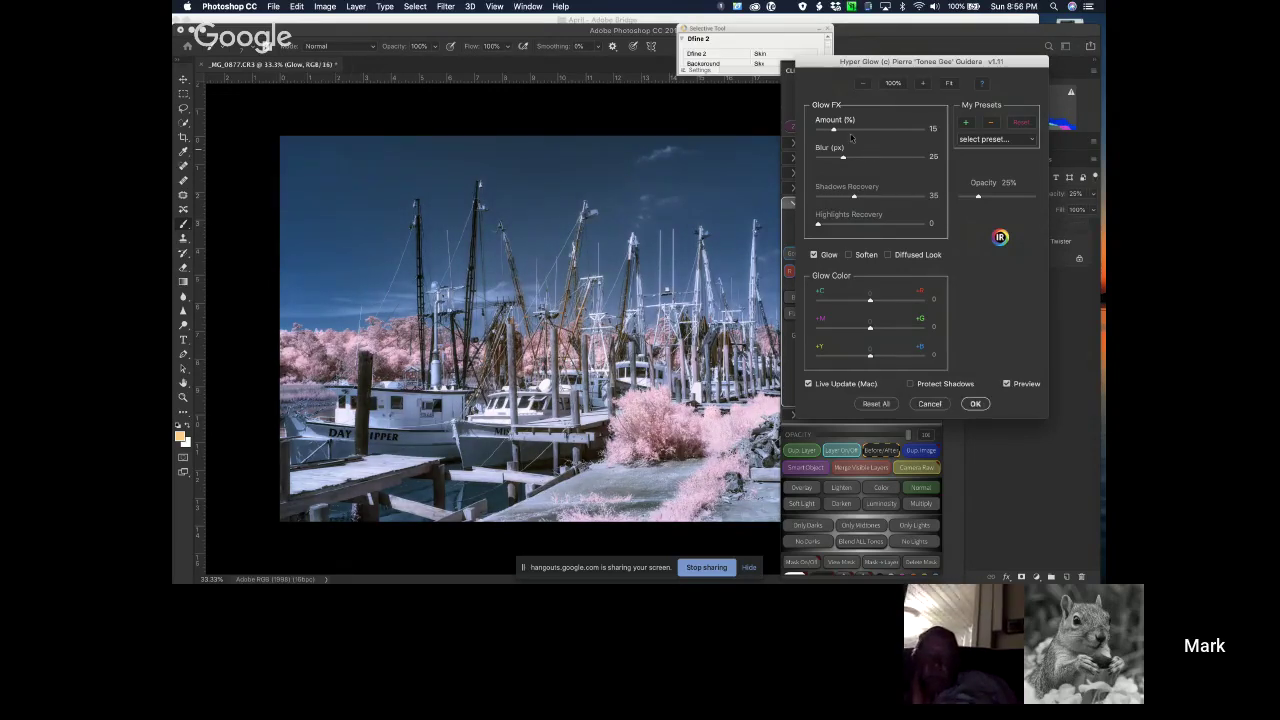
{"action": "left_click", "coordinate": [842, 158]}
{"action": "left_click_drag", "start_coordinate": [842, 158], "coordinate": [899, 144]}
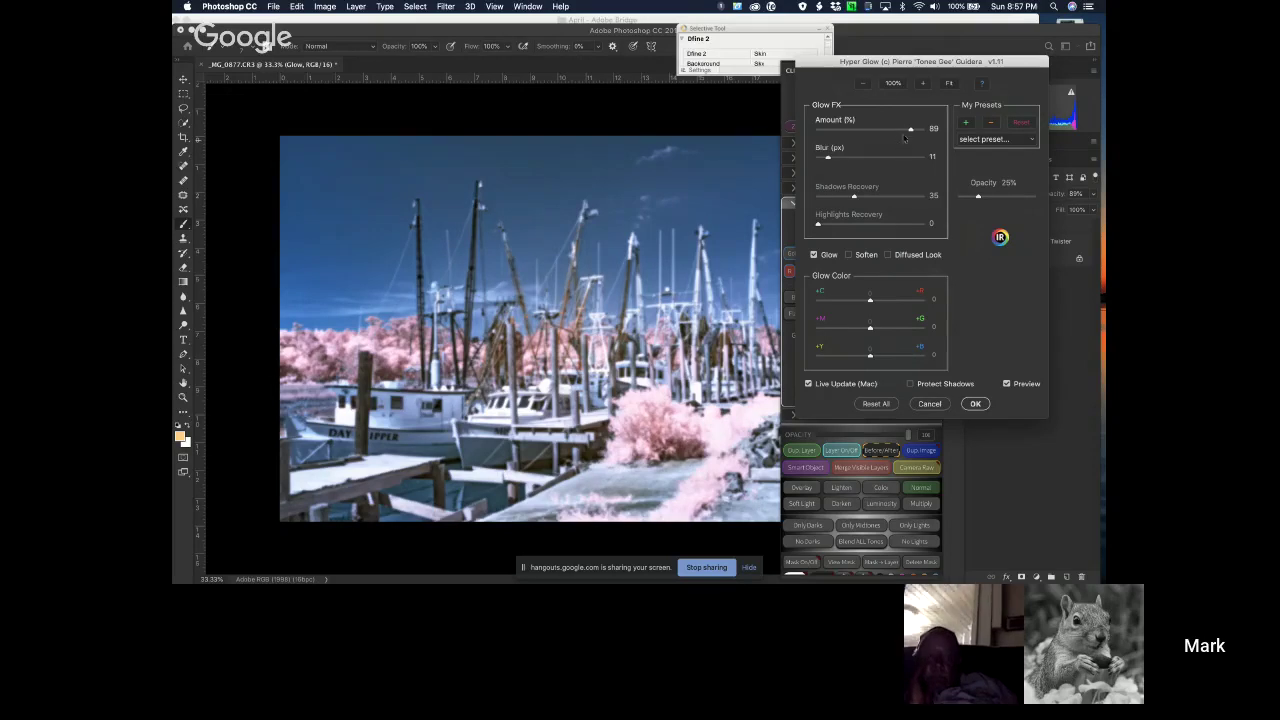
{"action": "left_click_drag", "start_coordinate": [910, 131], "coordinate": [823, 131]}
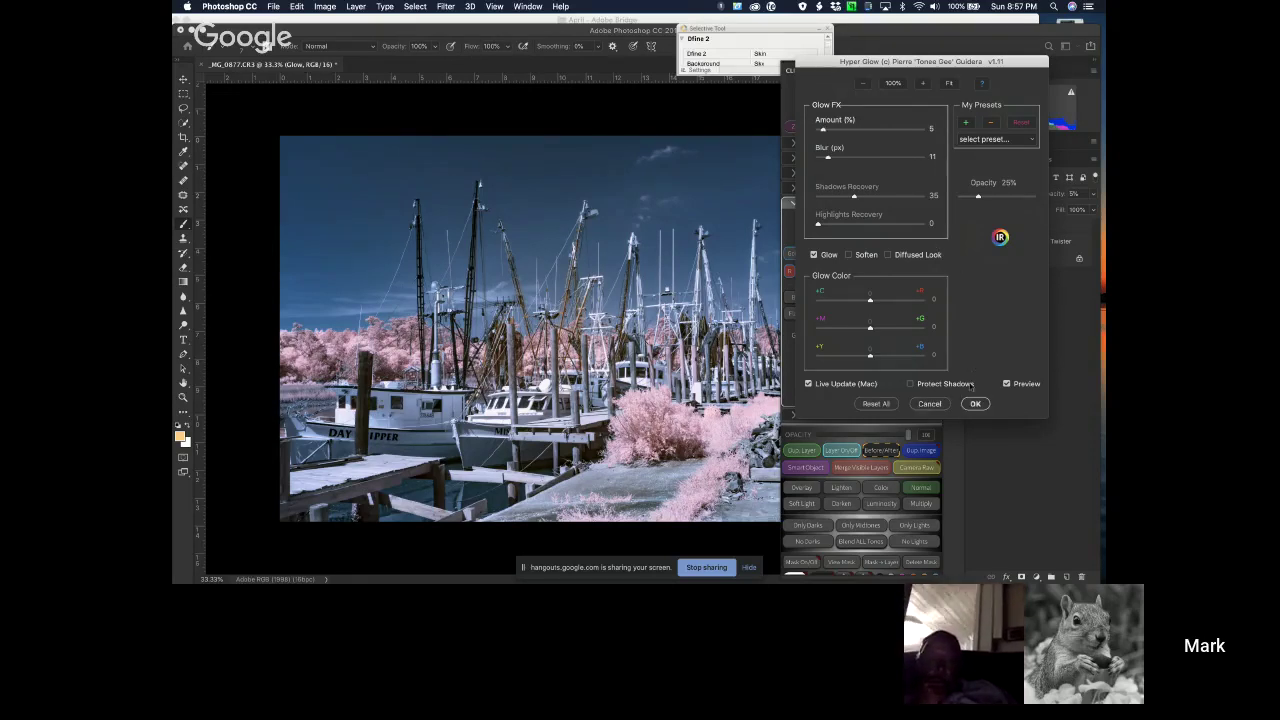
{"action": "left_click", "coordinate": [932, 404]}
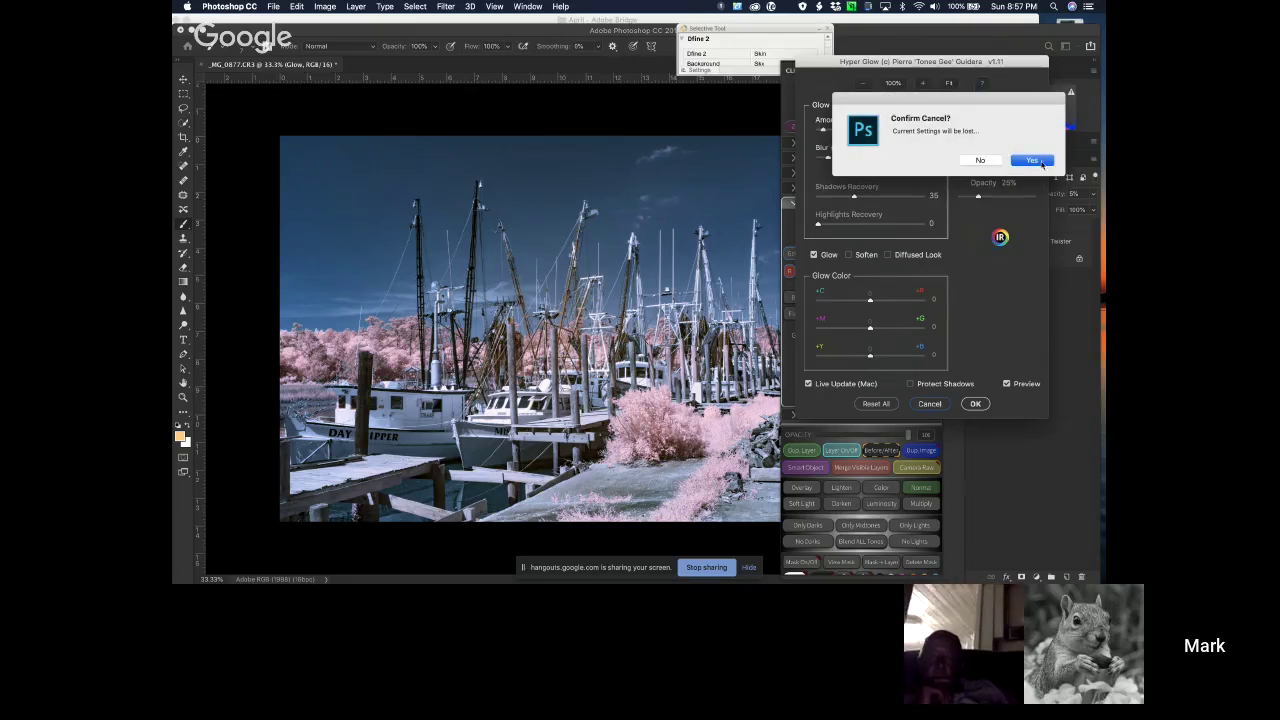
{"action": "left_click", "coordinate": [1031, 160]}
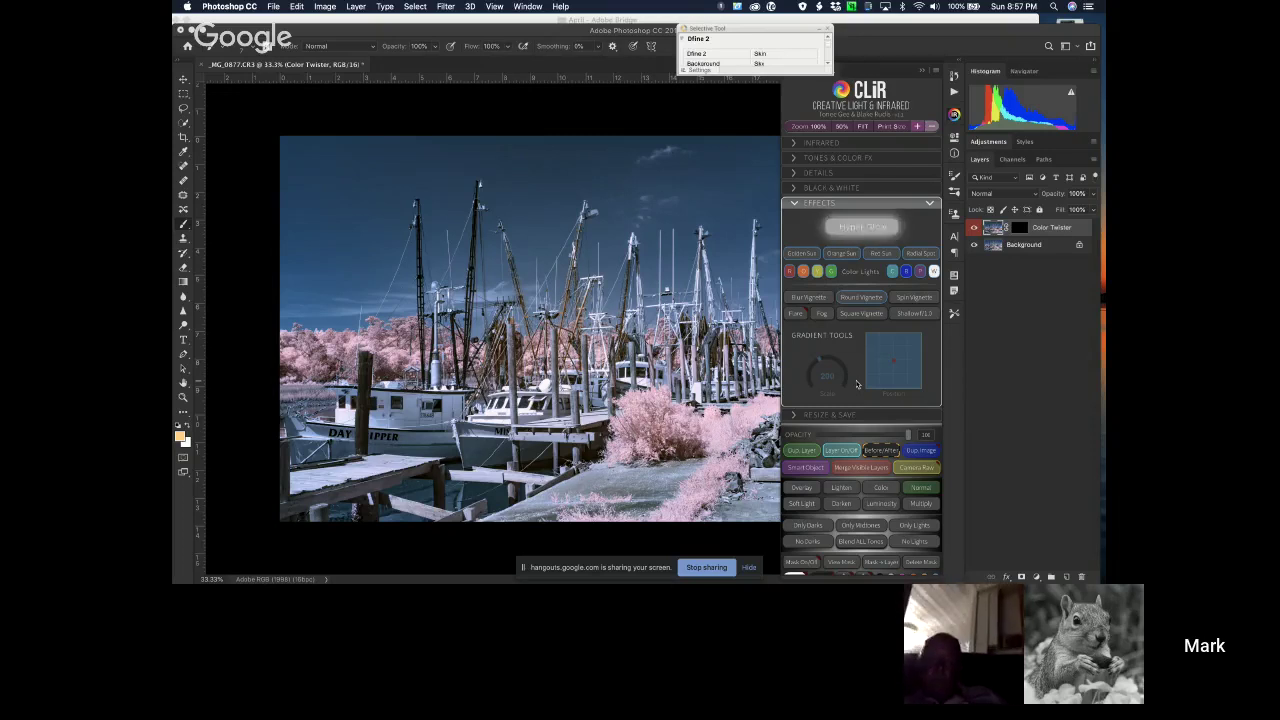
{"action": "left_click", "coordinate": [928, 204]}
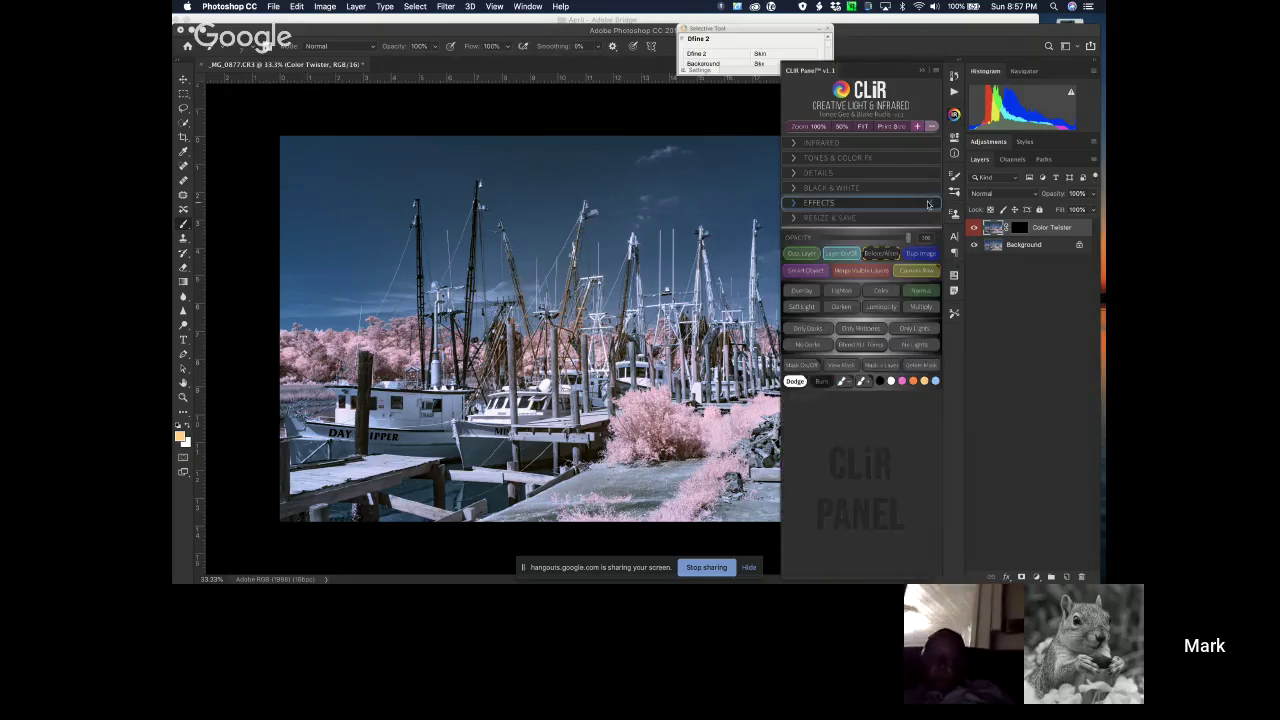
{"action": "left_click", "coordinate": [796, 190]}
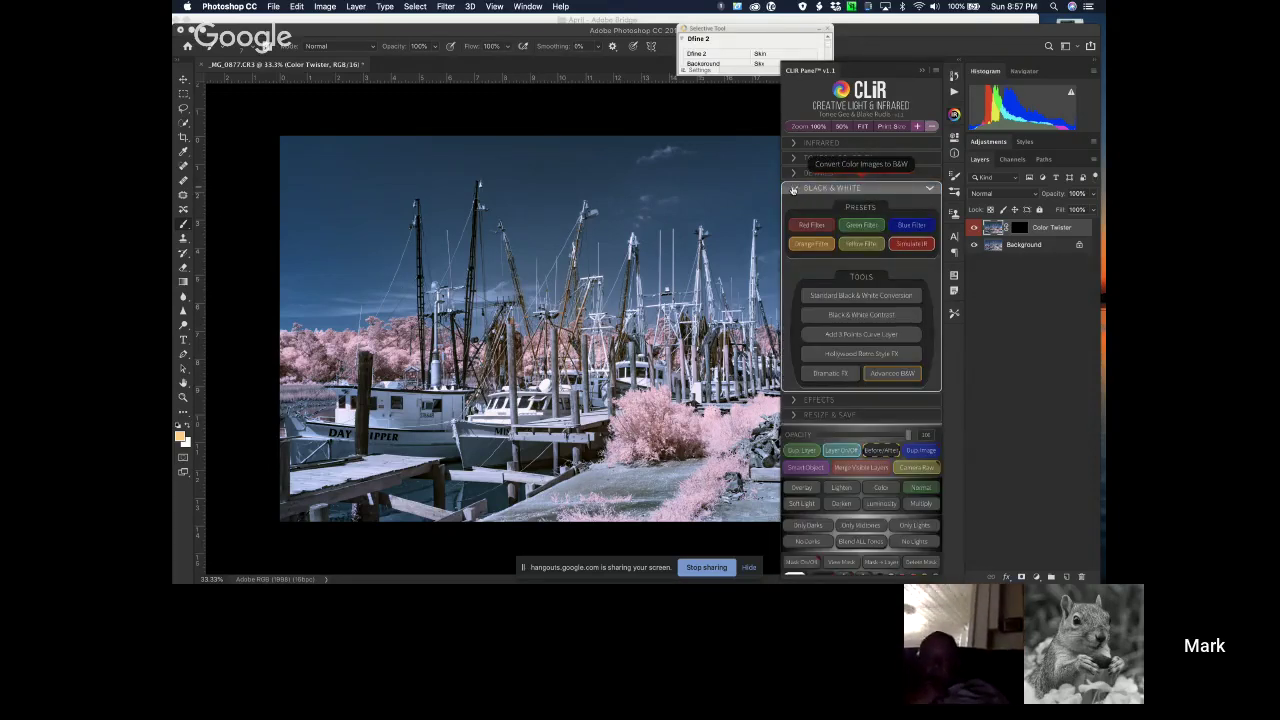
{"action": "left_click", "coordinate": [796, 190]}
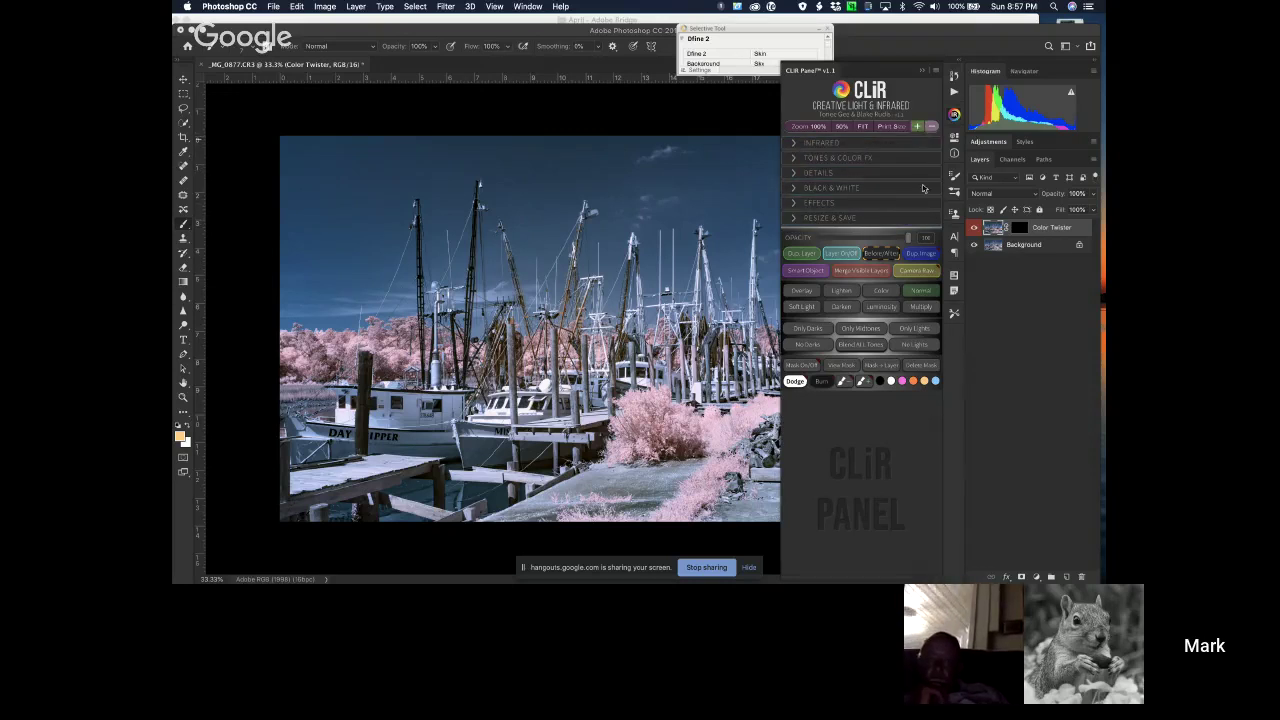
Relaunch Color Twister from the Infrared transform tools, accept the processing notice and move its dialog clear of the photo.
{"action": "left_click", "coordinate": [923, 144]}
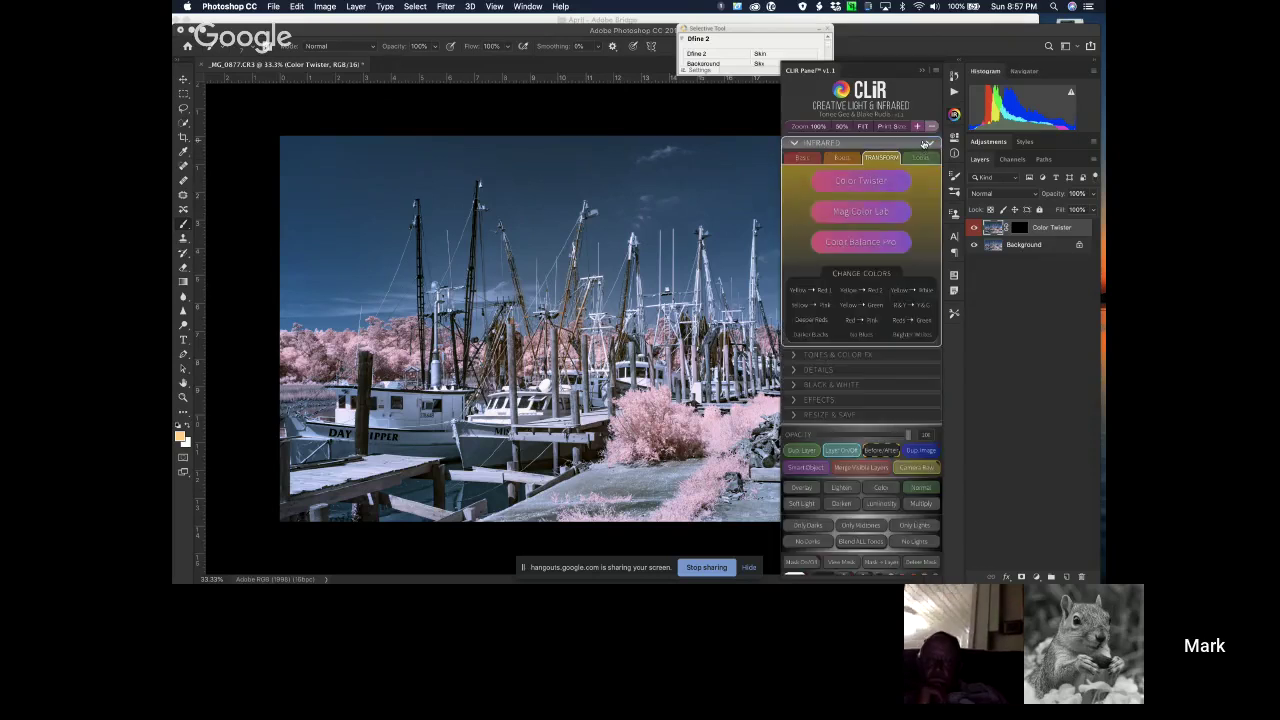
{"action": "left_click", "coordinate": [879, 181]}
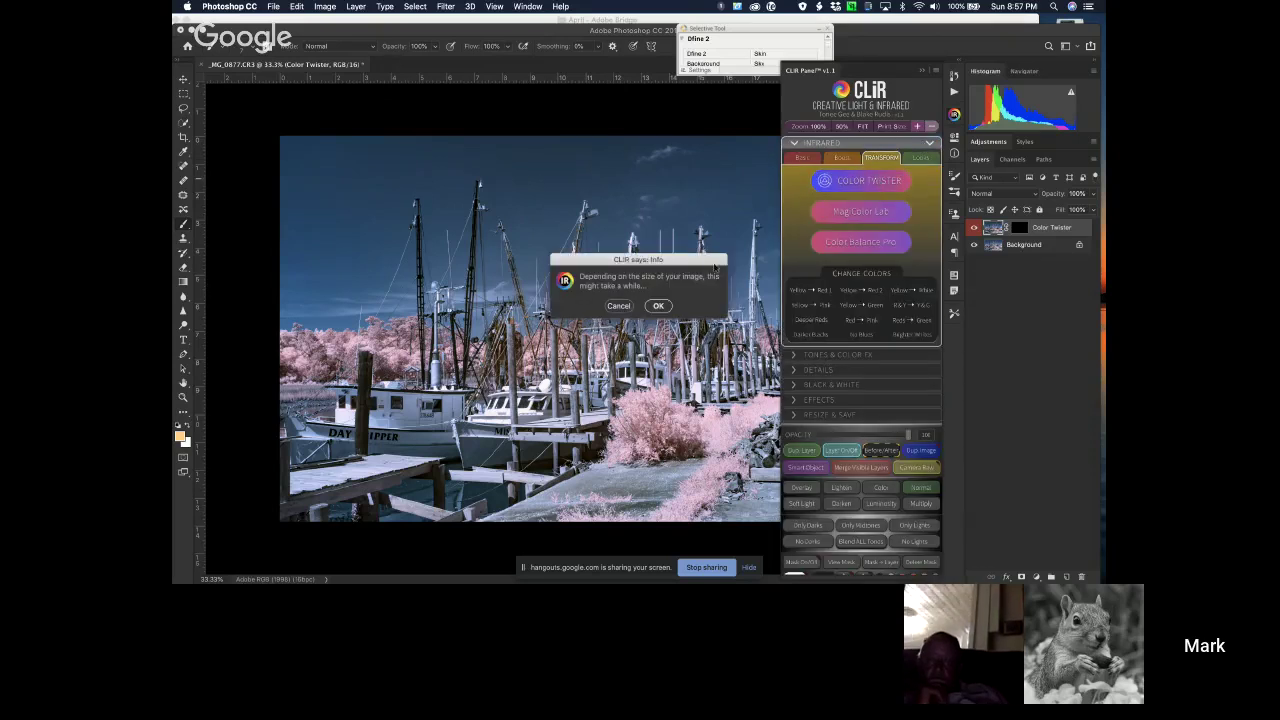
{"action": "left_click", "coordinate": [659, 306]}
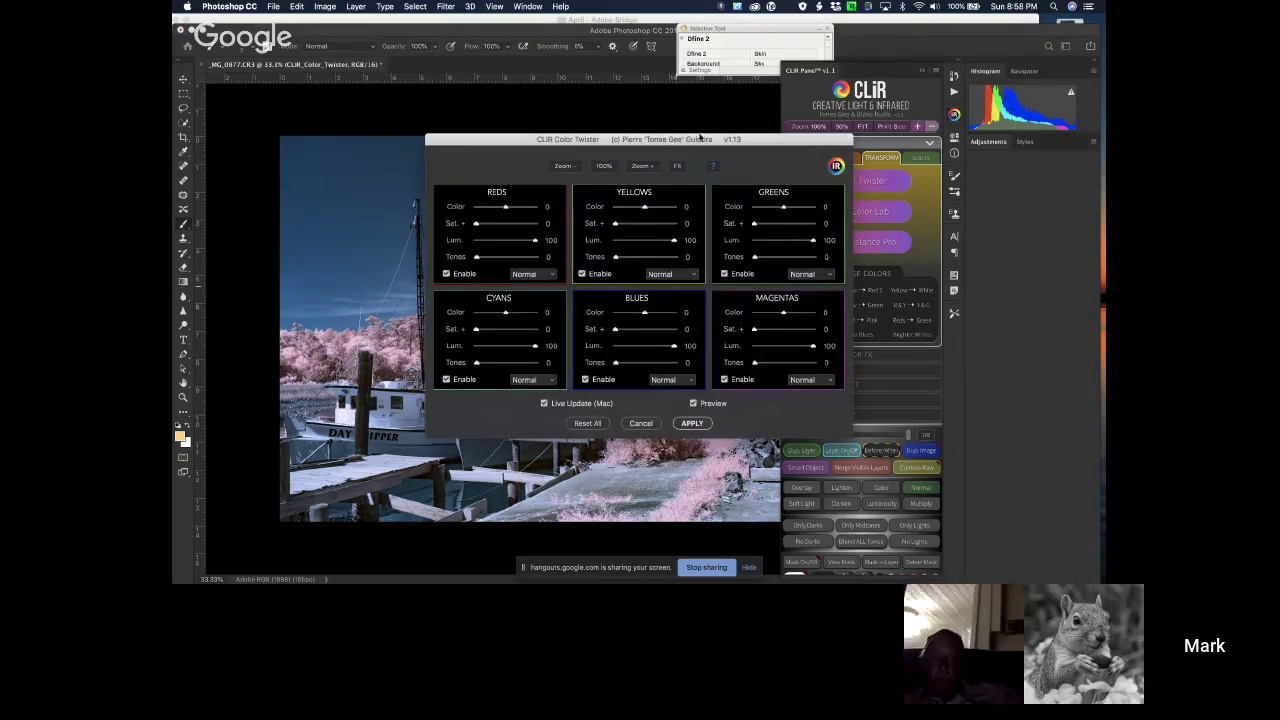
{"action": "left_click_drag", "start_coordinate": [700, 135], "coordinate": [951, 31]}
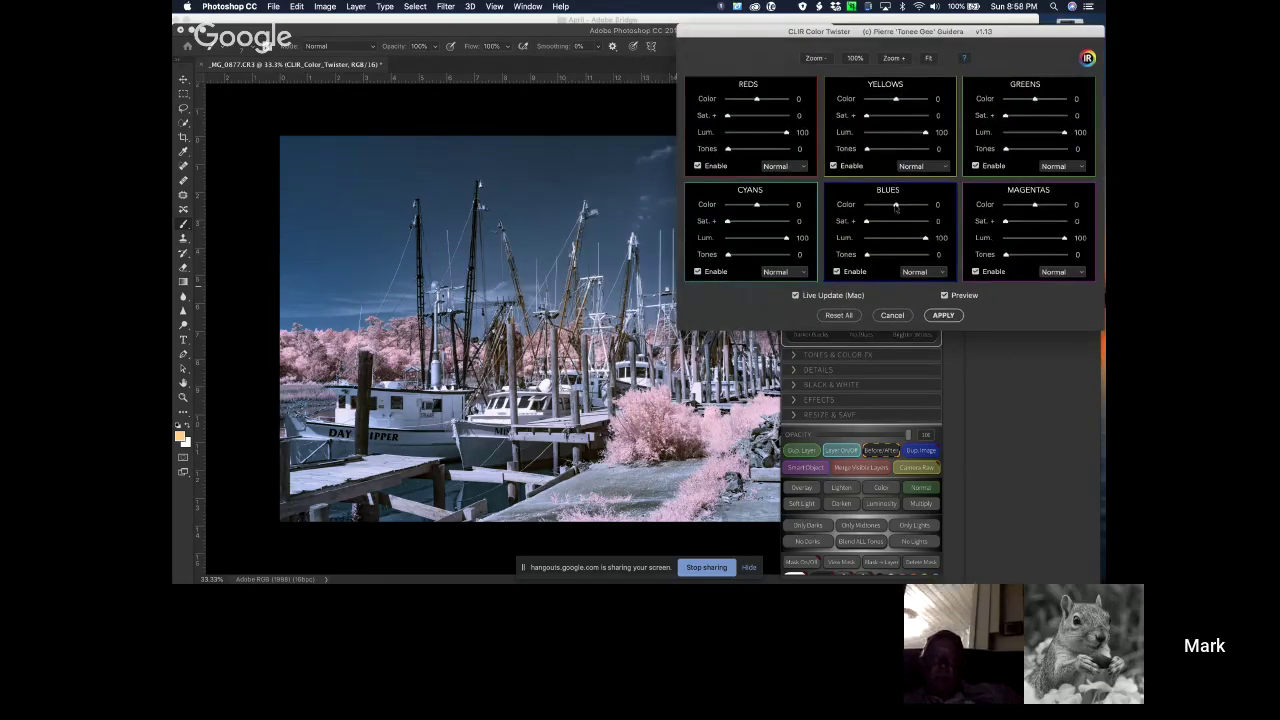
Set the Cyans to Color 12 and Tones 100.
{"action": "mouse_move", "coordinate": [757, 206]}
{"action": "left_mouse_down"}
{"action": "mouse_move", "coordinate": [734, 208]}
{"action": "mouse_move", "coordinate": [757, 208]}
{"action": "left_mouse_up"}
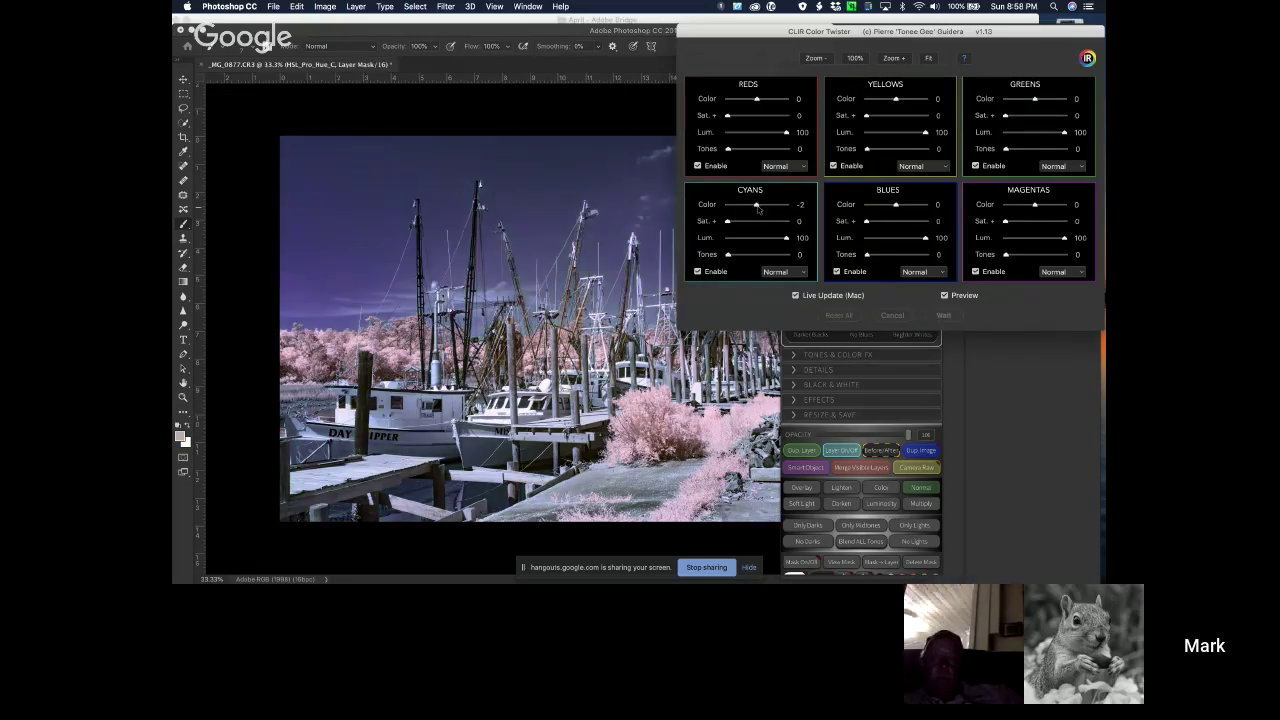
{"action": "left_click_drag", "start_coordinate": [757, 208], "coordinate": [760, 208]}
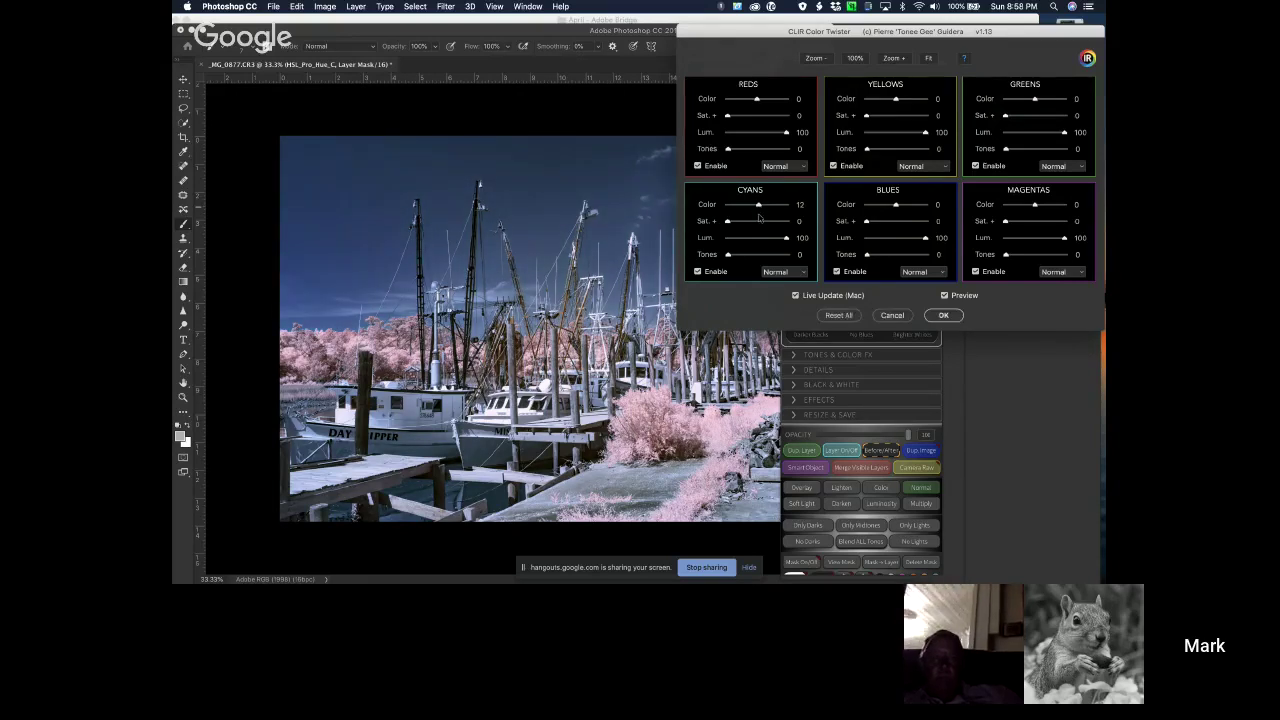
{"action": "left_click_drag", "start_coordinate": [727, 256], "coordinate": [792, 261]}
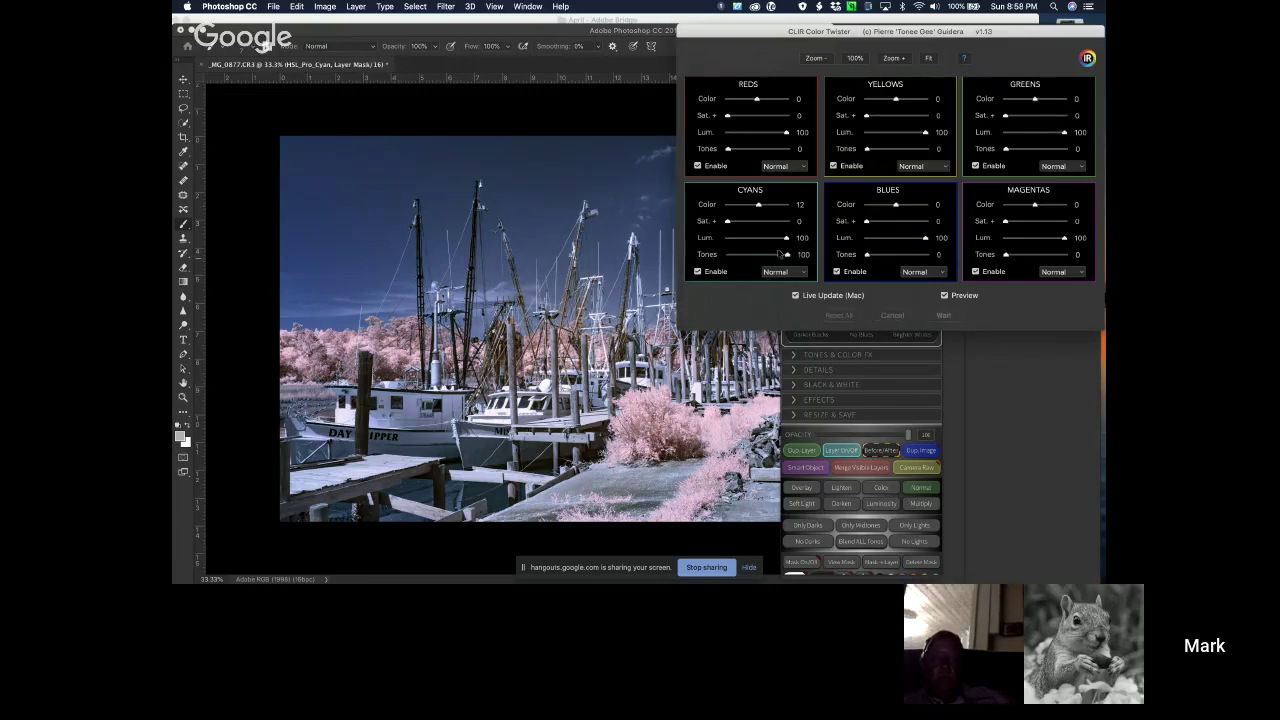
Try a Sat. of 44 on the Cyans, return it to 0, and apply the Color Twister adjustments.
{"action": "left_click_drag", "start_coordinate": [728, 221], "coordinate": [756, 229]}
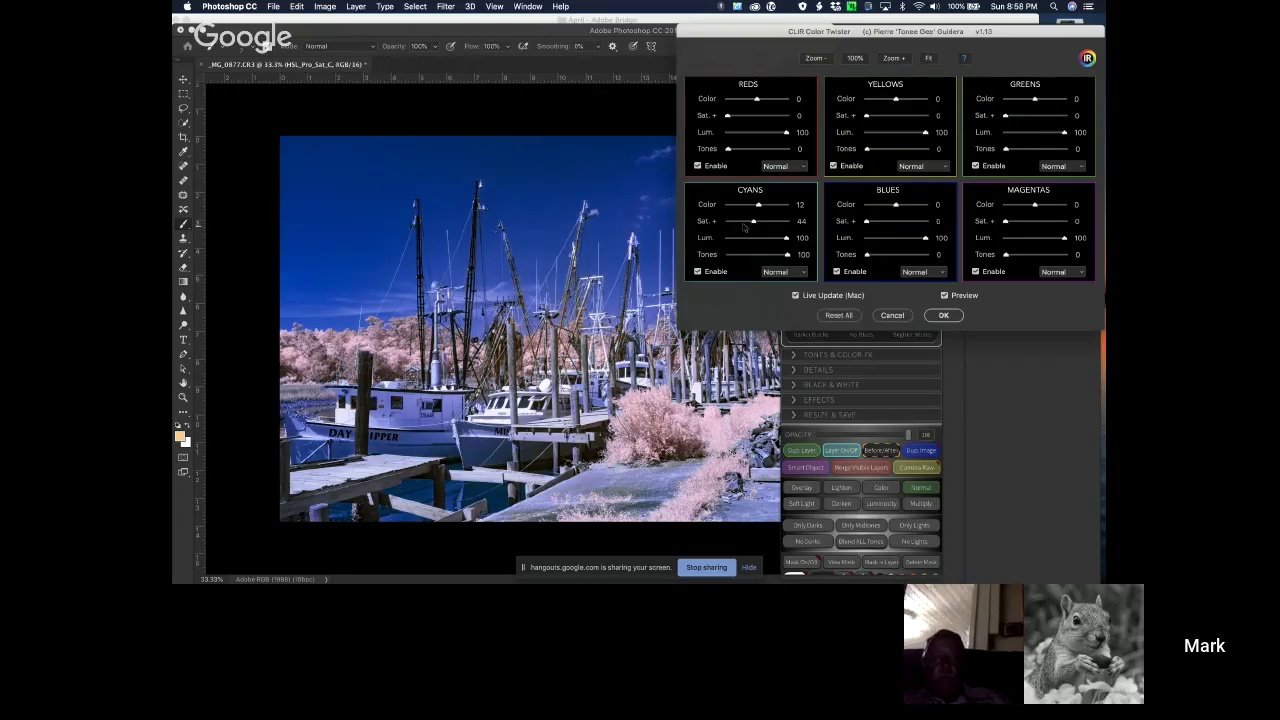
{"action": "left_click_drag", "start_coordinate": [753, 221], "coordinate": [724, 226]}
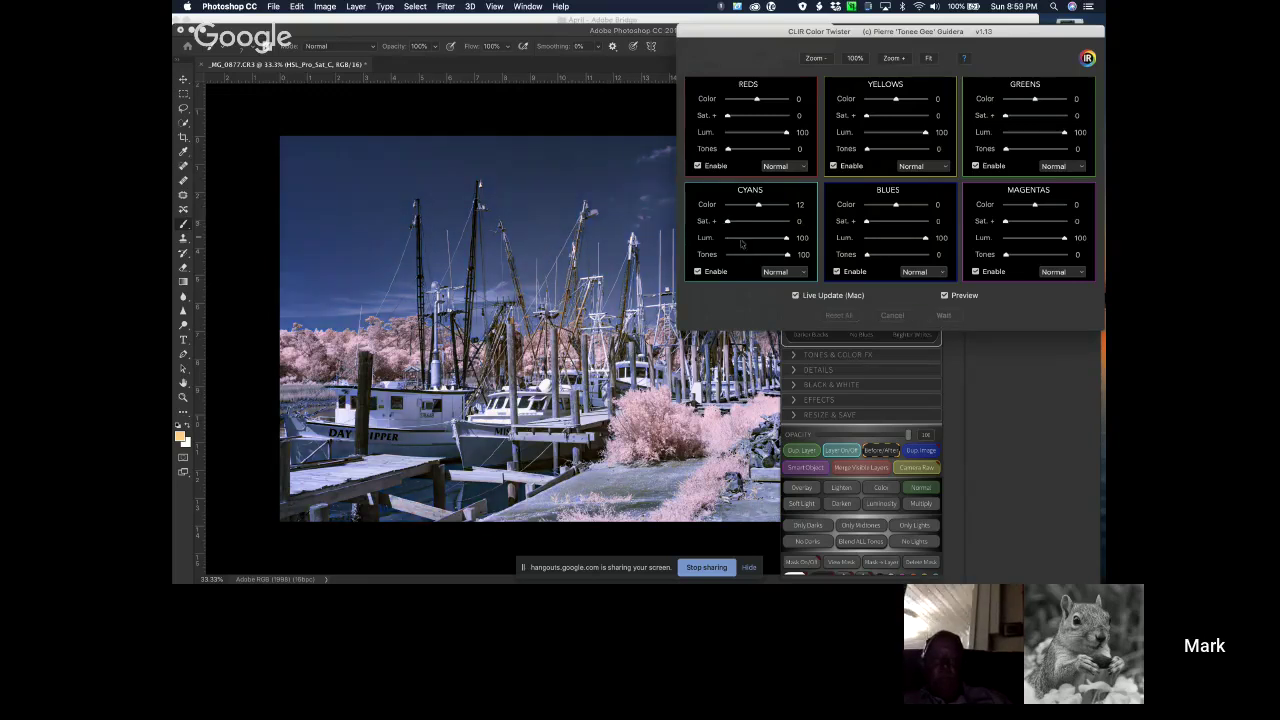
{"action": "left_click", "coordinate": [943, 315]}
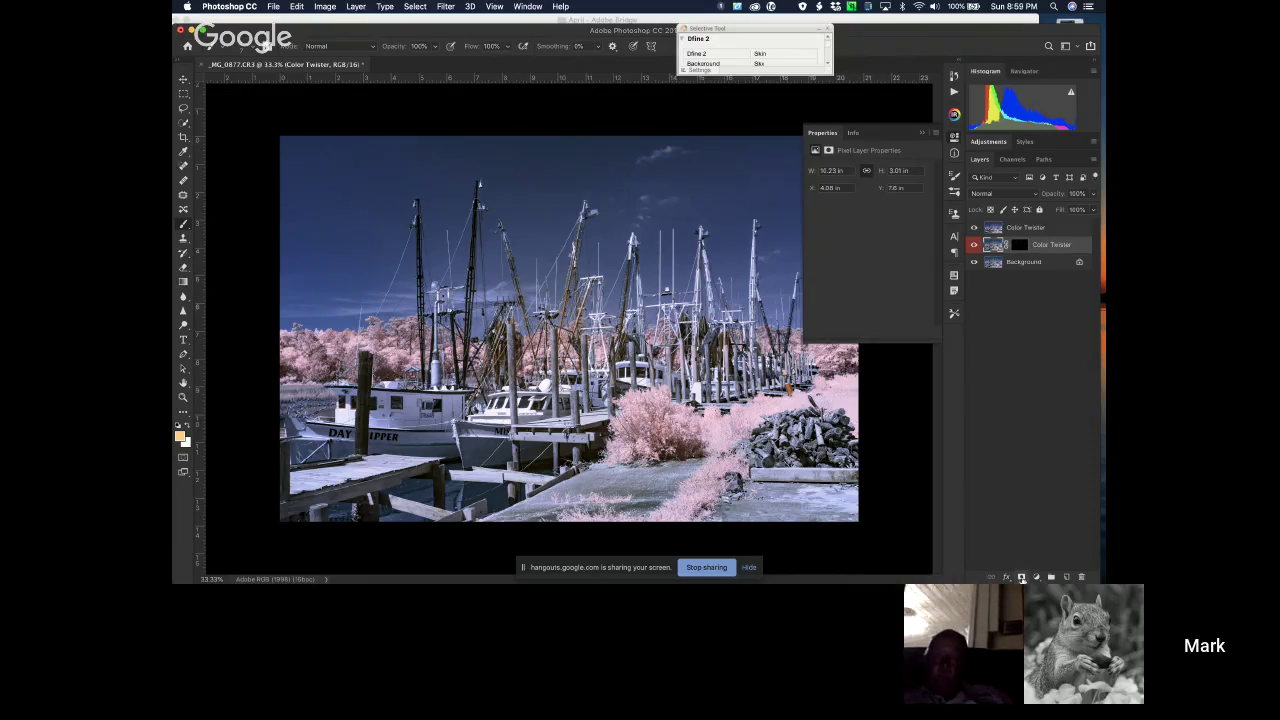
Add a vector mask to the lower Color Twister layer and a white layer mask to the upper one.
{"action": "left_click", "coordinate": [1021, 577]}
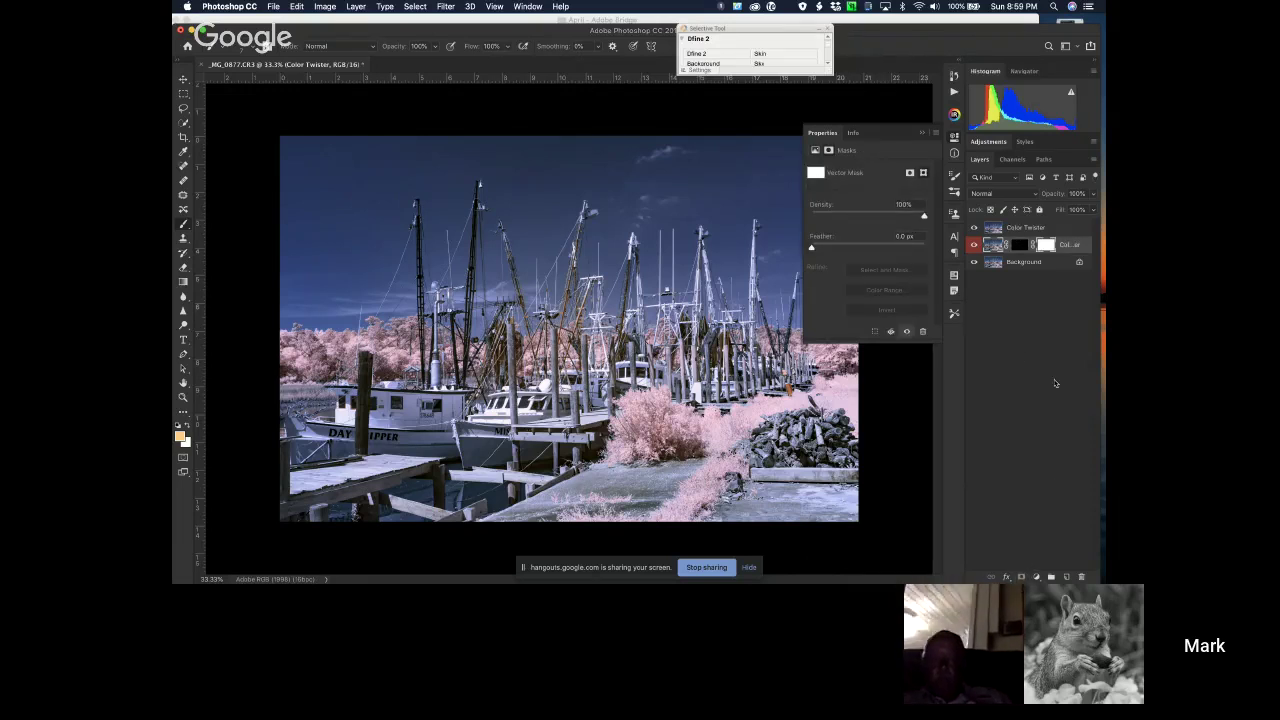
{"action": "left_click", "coordinate": [1040, 228]}
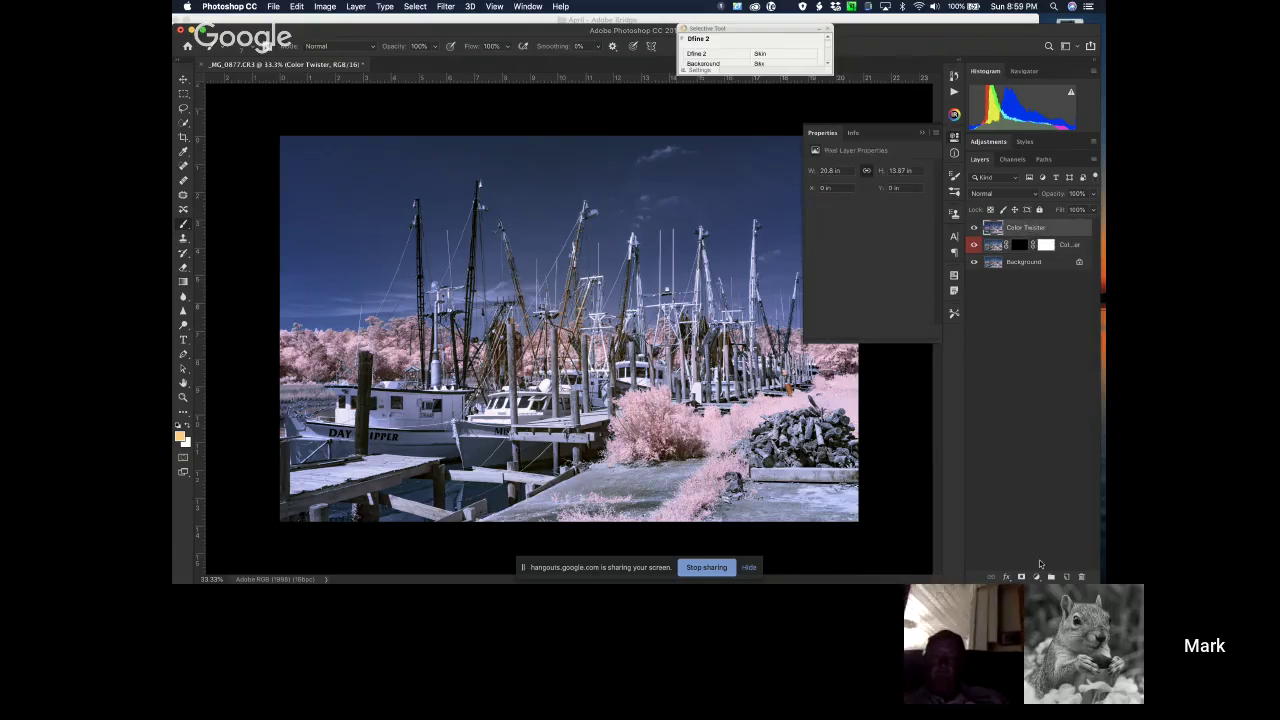
{"action": "left_click", "coordinate": [1021, 577]}
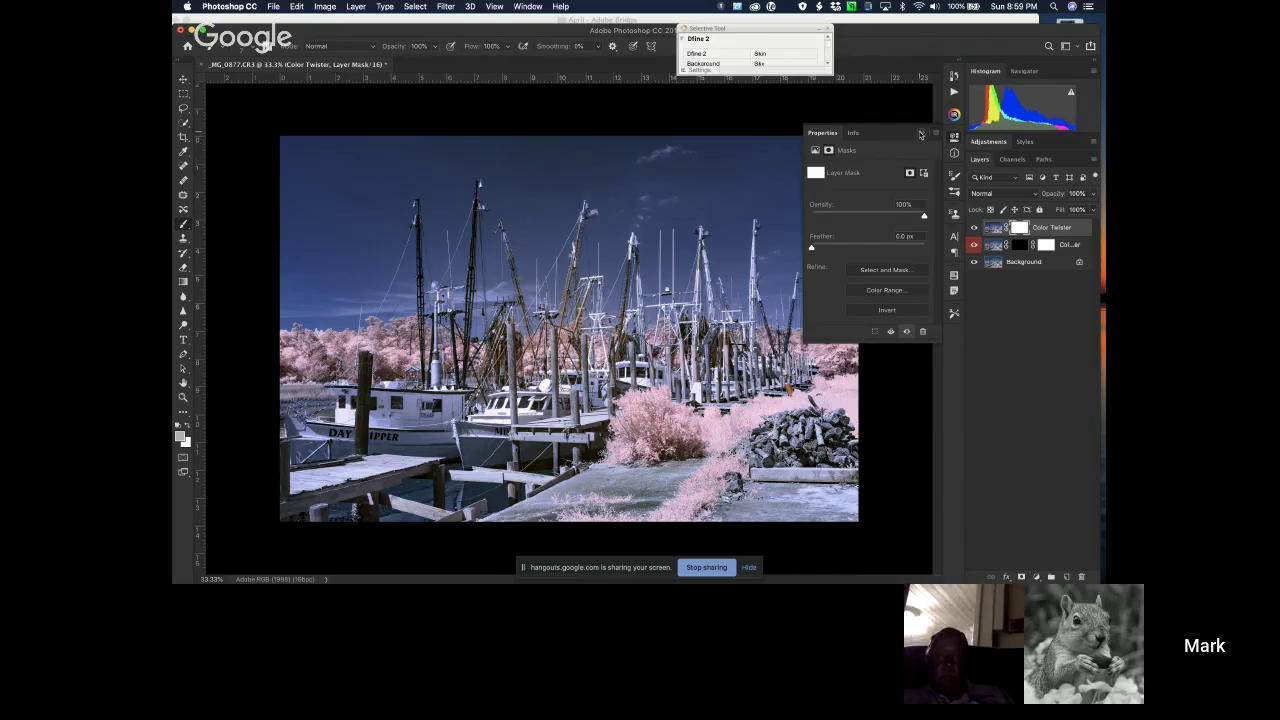
{"action": "left_click", "coordinate": [921, 134]}
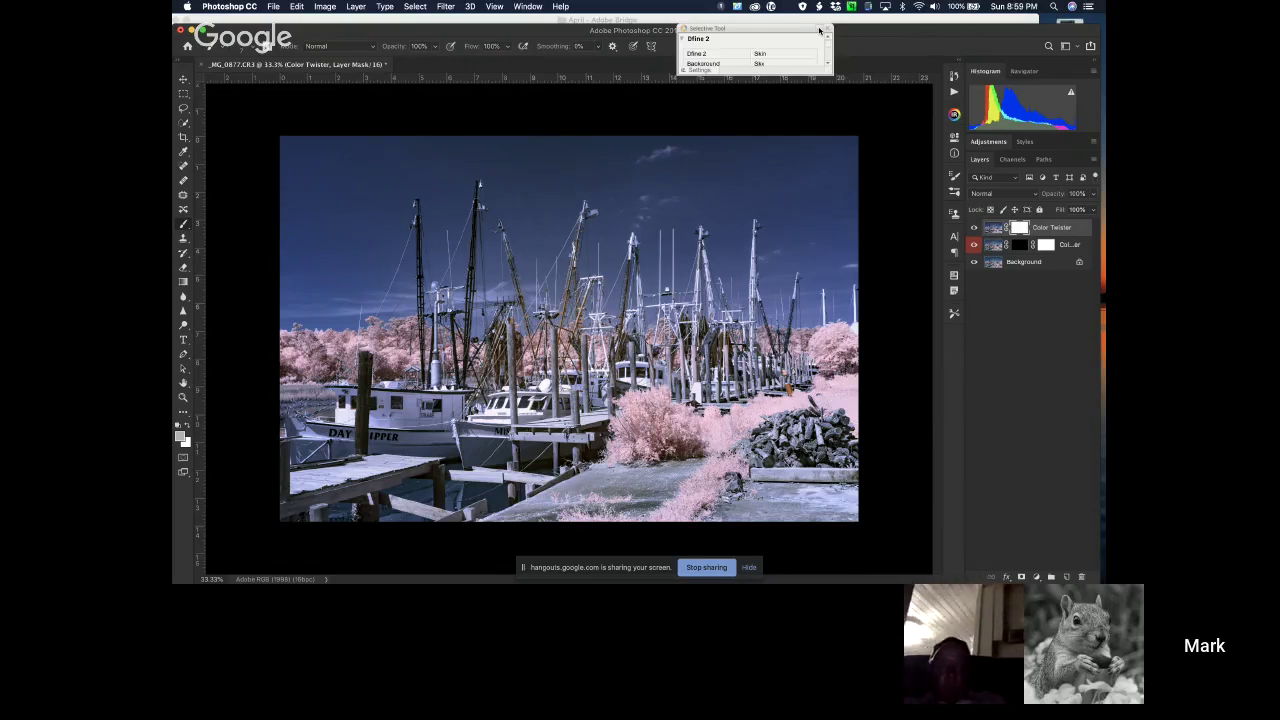
Collapse and expand the Nik Selective Tool palette, enlarge it to show more filters, and launch Viveza 2 on the photo.
{"action": "left_click", "coordinate": [819, 30]}
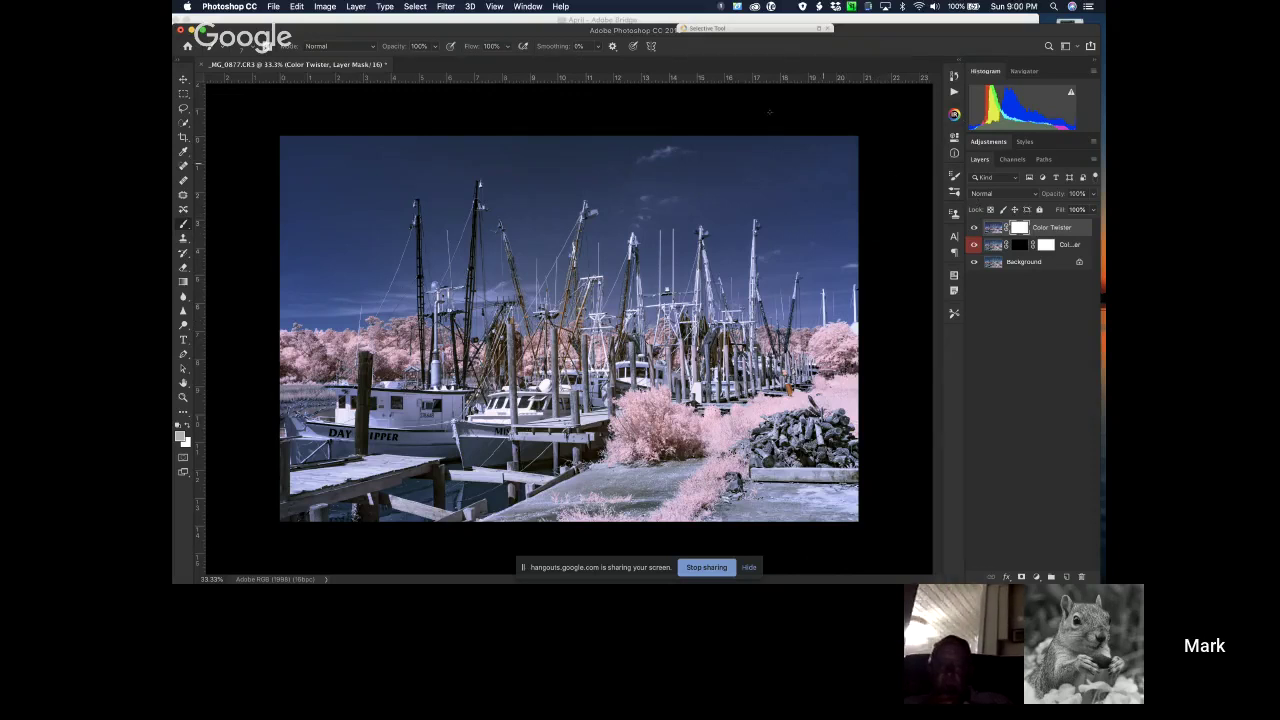
{"action": "left_click", "coordinate": [818, 30]}
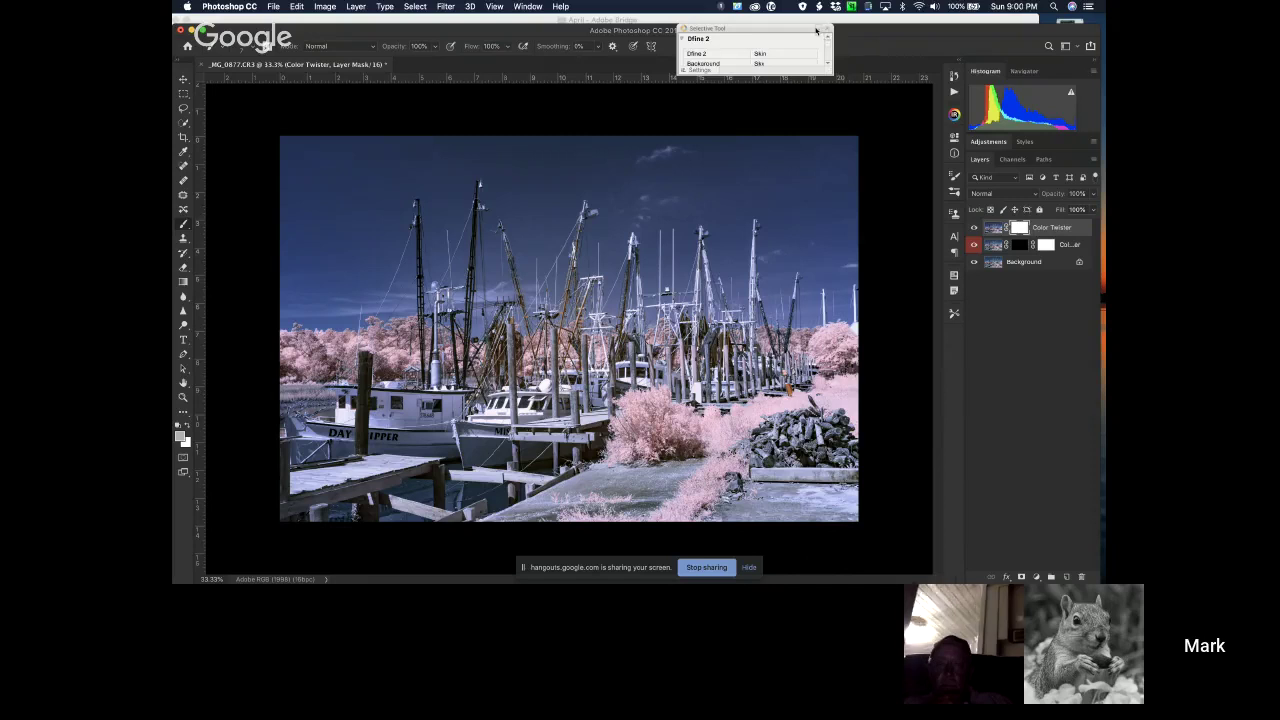
{"action": "left_click_drag", "start_coordinate": [830, 76], "coordinate": [855, 177]}
{"action": "left_click", "coordinate": [740, 114]}
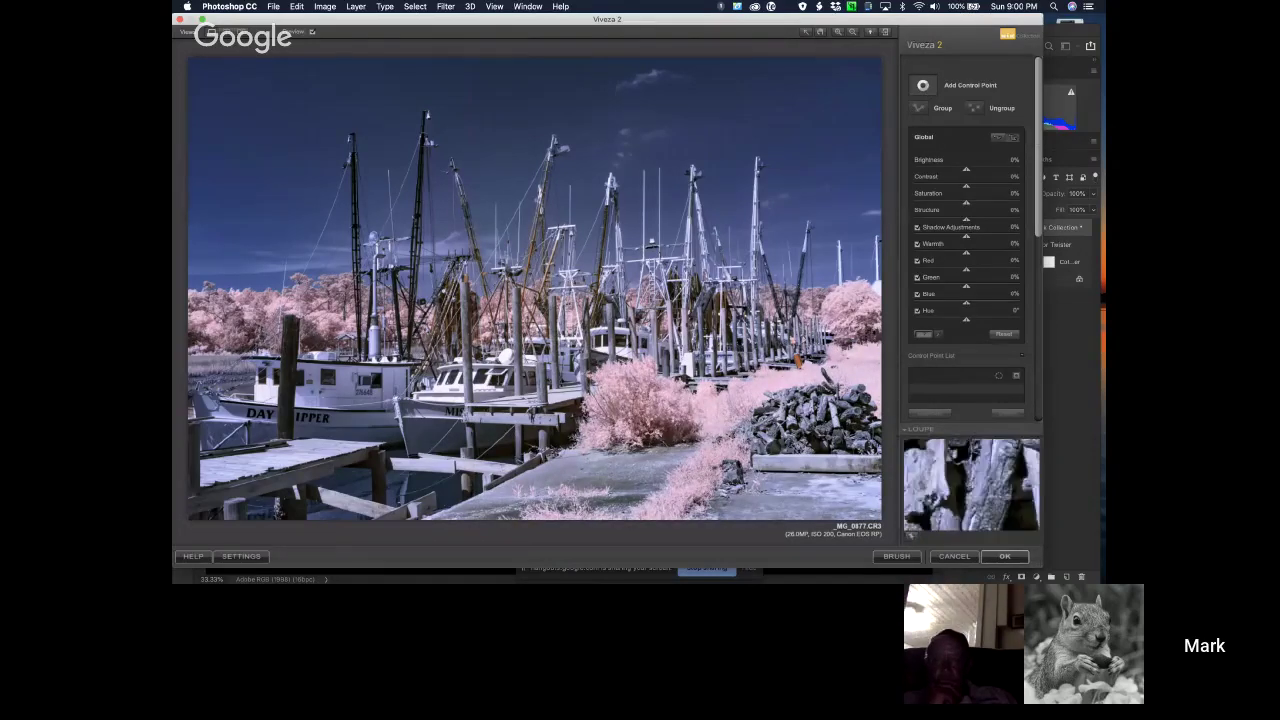
Place a control point on the rock pile and set its Saturation to -100% and Structure to 41%.
{"action": "left_click", "coordinate": [808, 412]}
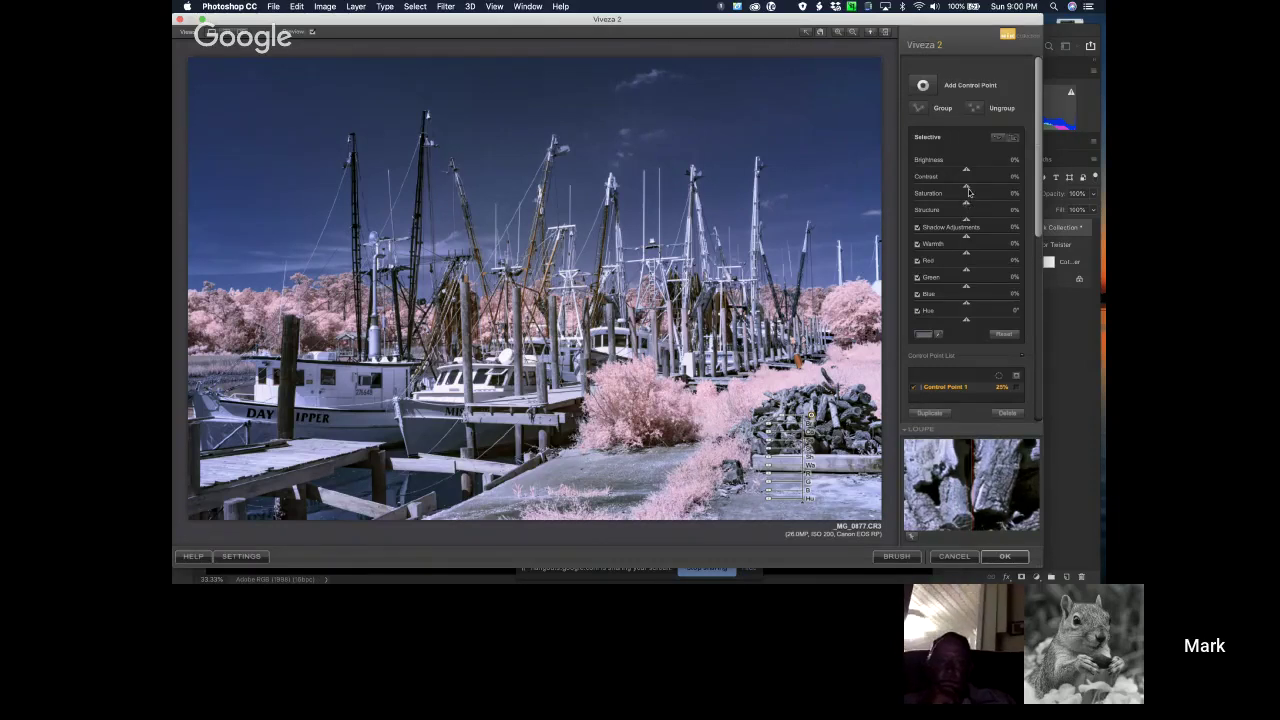
{"action": "left_click_drag", "start_coordinate": [966, 205], "coordinate": [913, 210]}
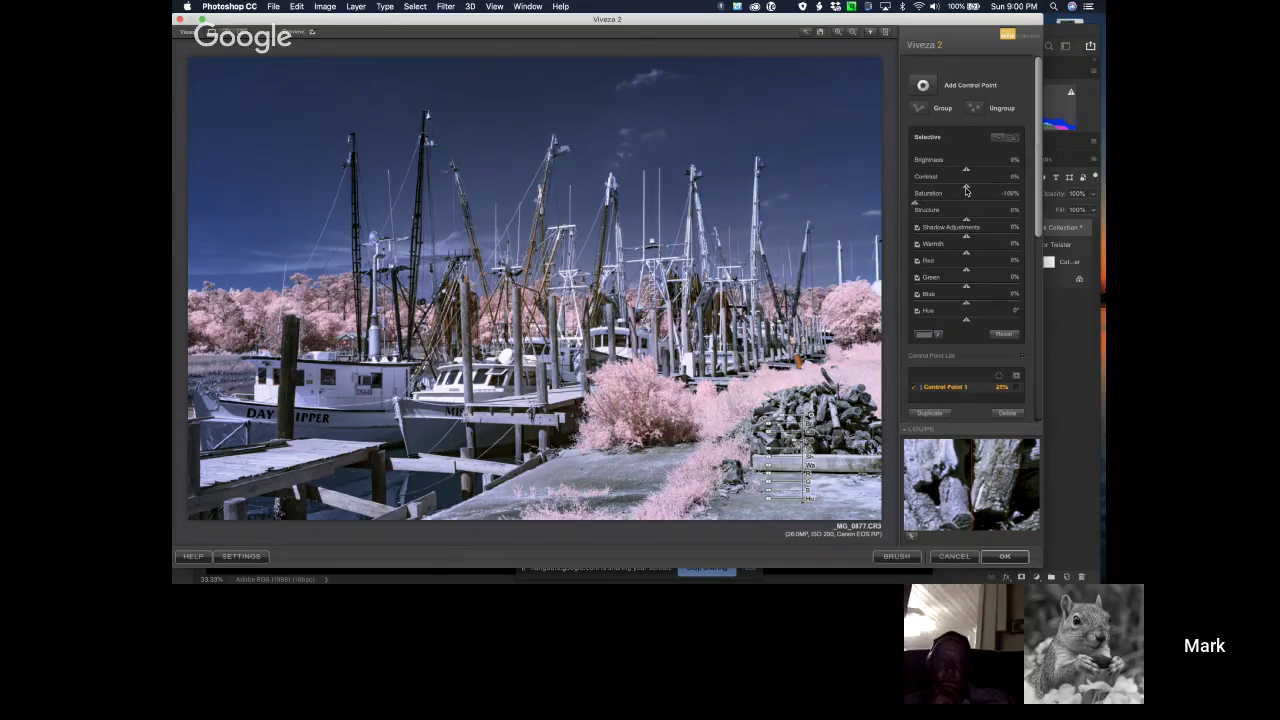
{"action": "left_click", "coordinate": [966, 220]}
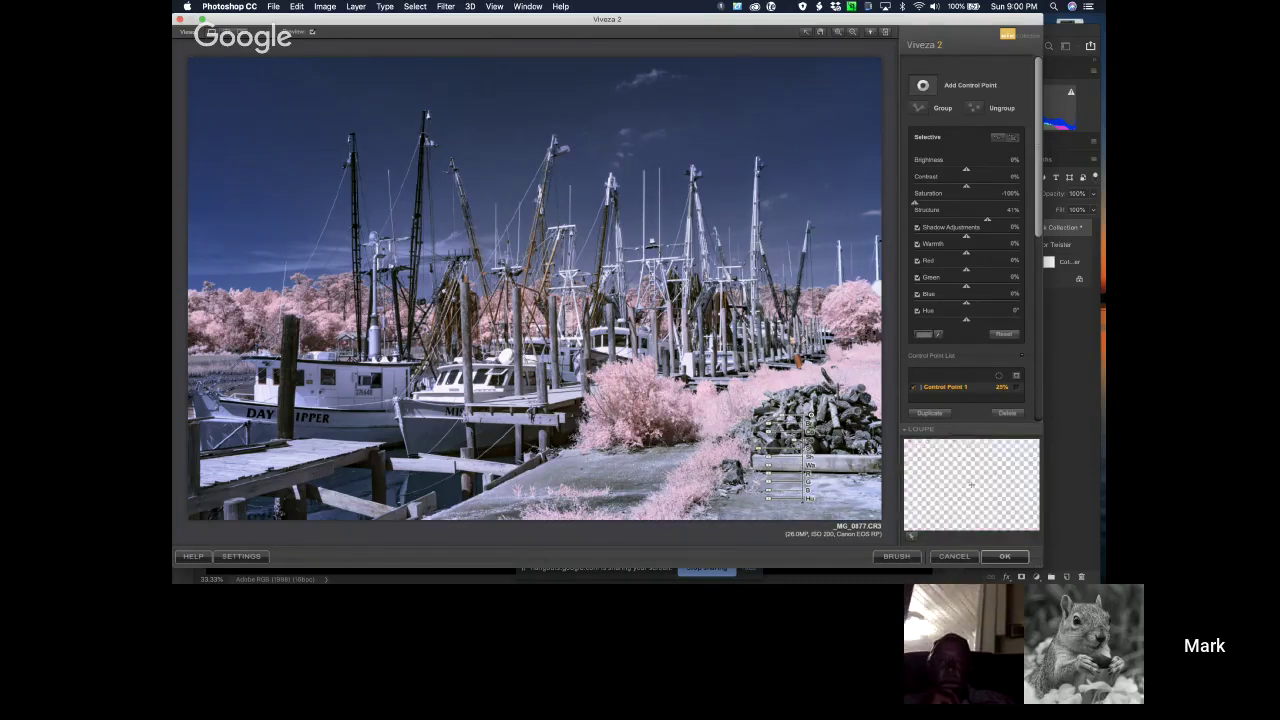
Add a second control point in the sky between the right-hand masts and expand its area of influence to 100%.
{"action": "left_click", "coordinate": [796, 264]}
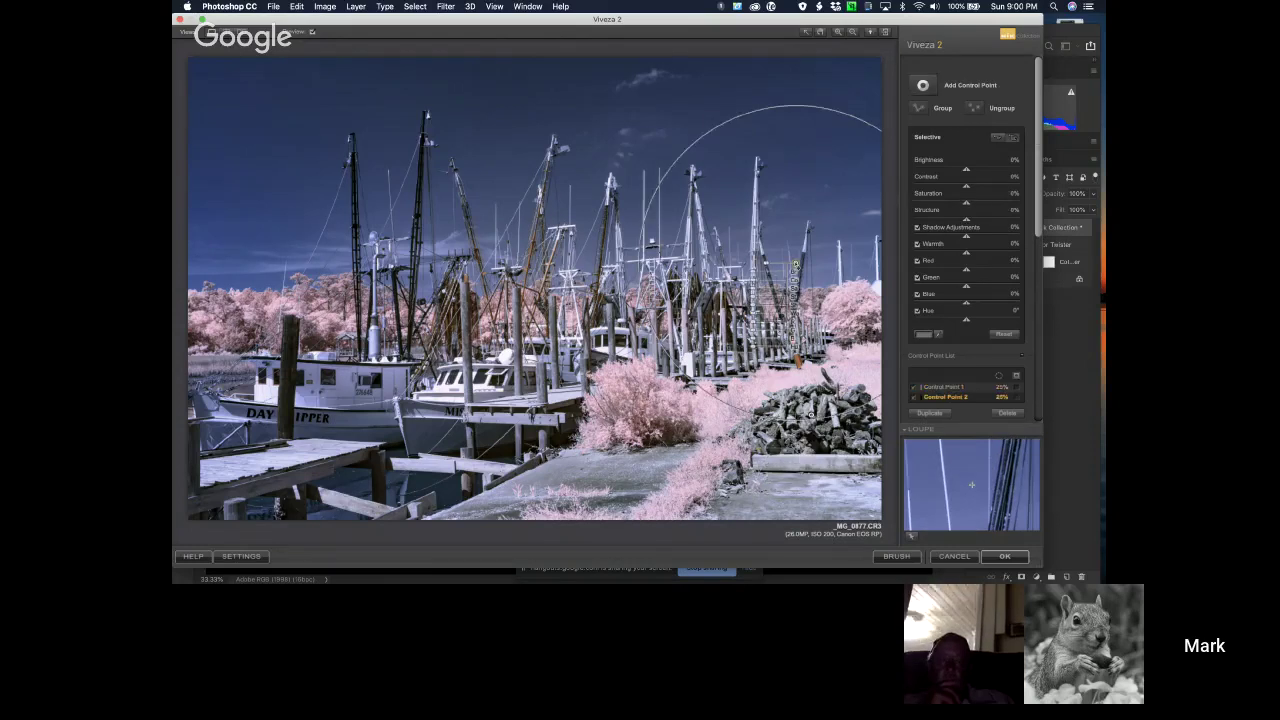
{"action": "left_click_drag", "start_coordinate": [796, 264], "coordinate": [680, 266]}
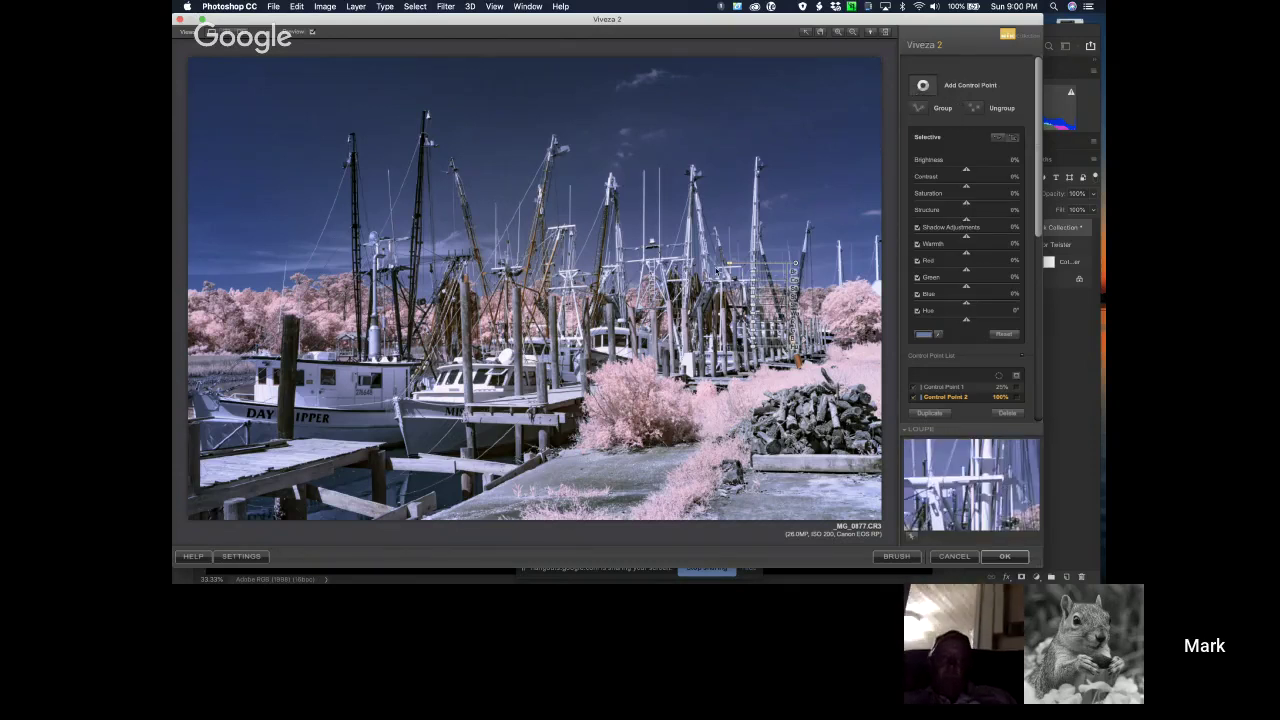
Place a third control point on the pink bush and set Red to 74%, Green to 50% and Blue to -53%.
{"action": "left_click", "coordinate": [629, 397]}
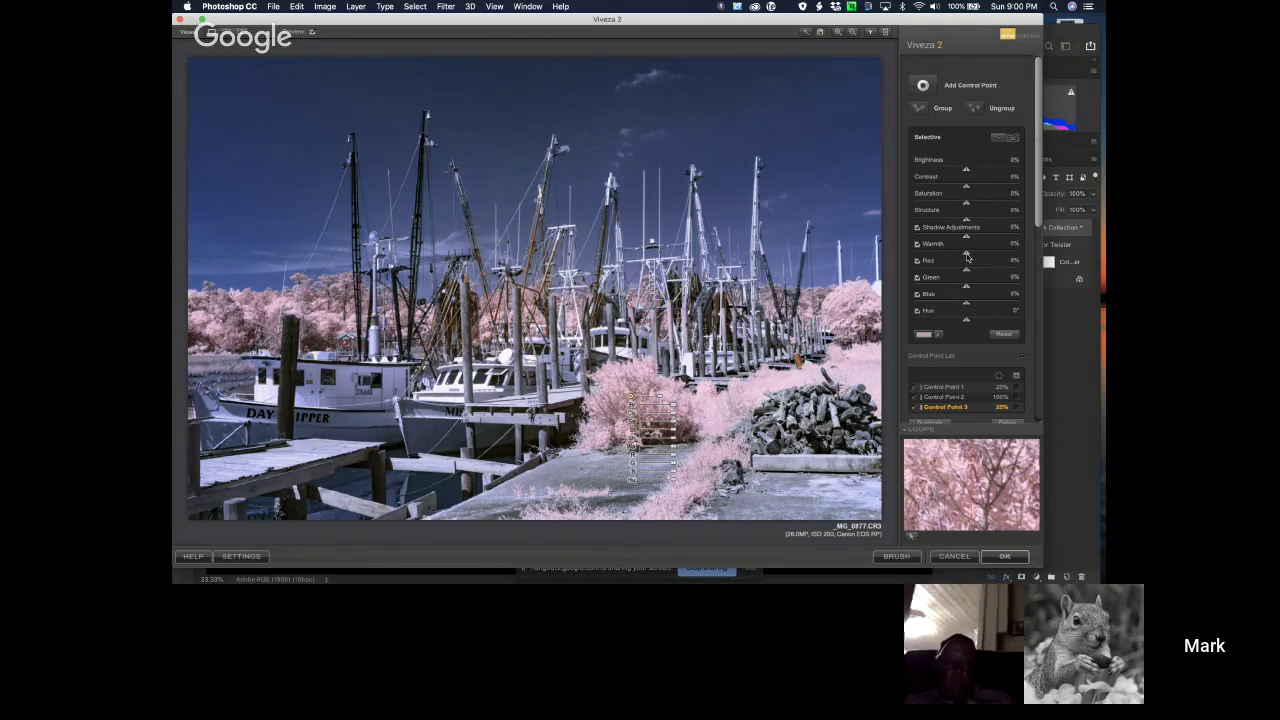
{"action": "left_click_drag", "start_coordinate": [966, 272], "coordinate": [1004, 278]}
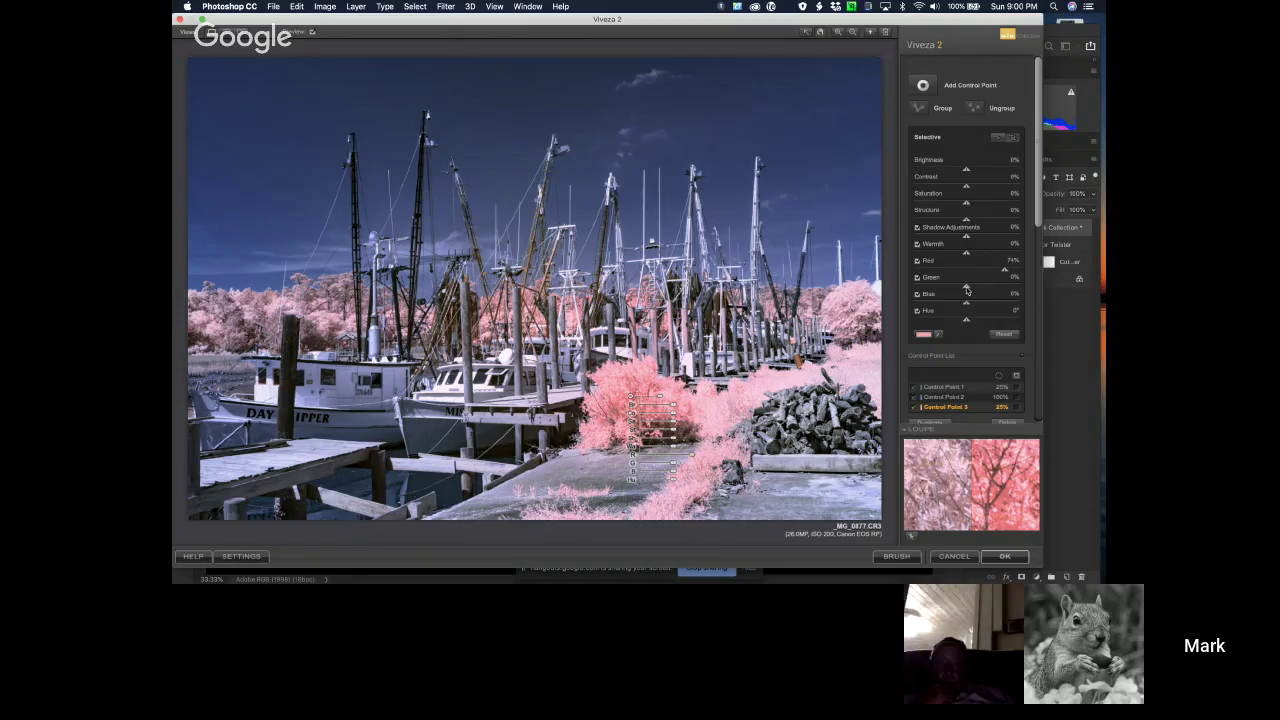
{"action": "left_click_drag", "start_coordinate": [966, 290], "coordinate": [992, 292]}
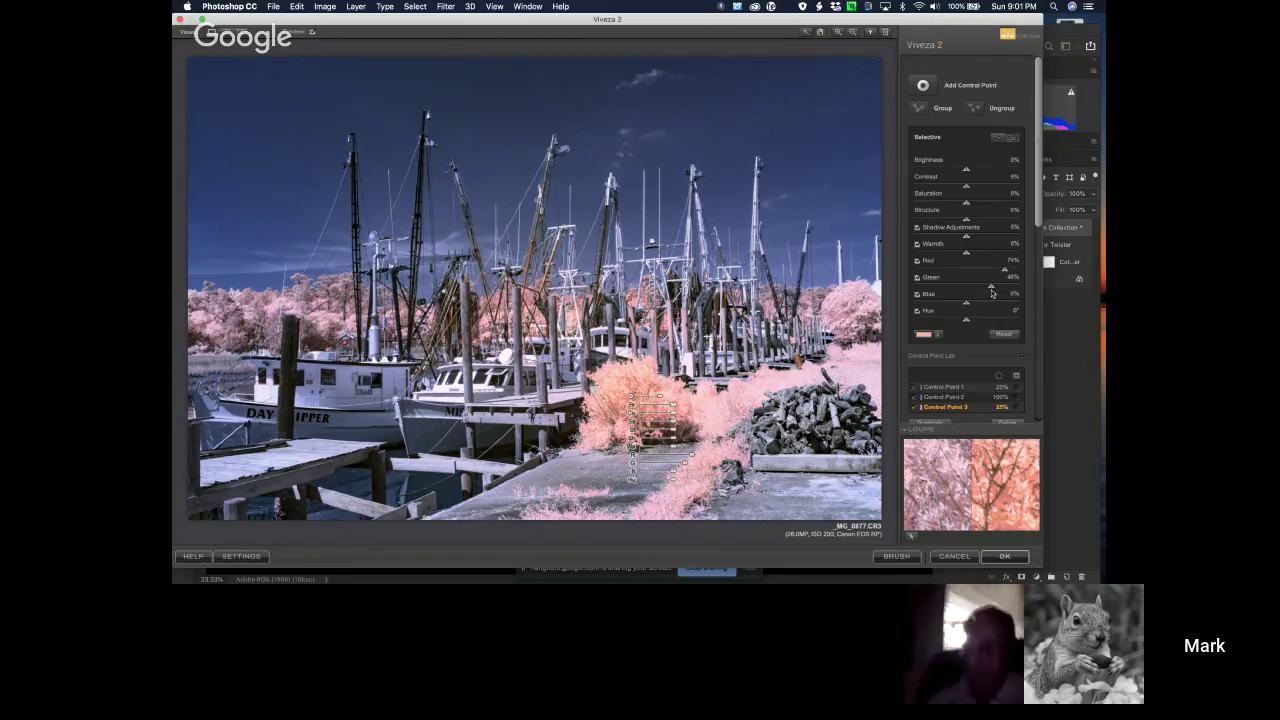
{"action": "left_click_drag", "start_coordinate": [968, 306], "coordinate": [939, 307]}
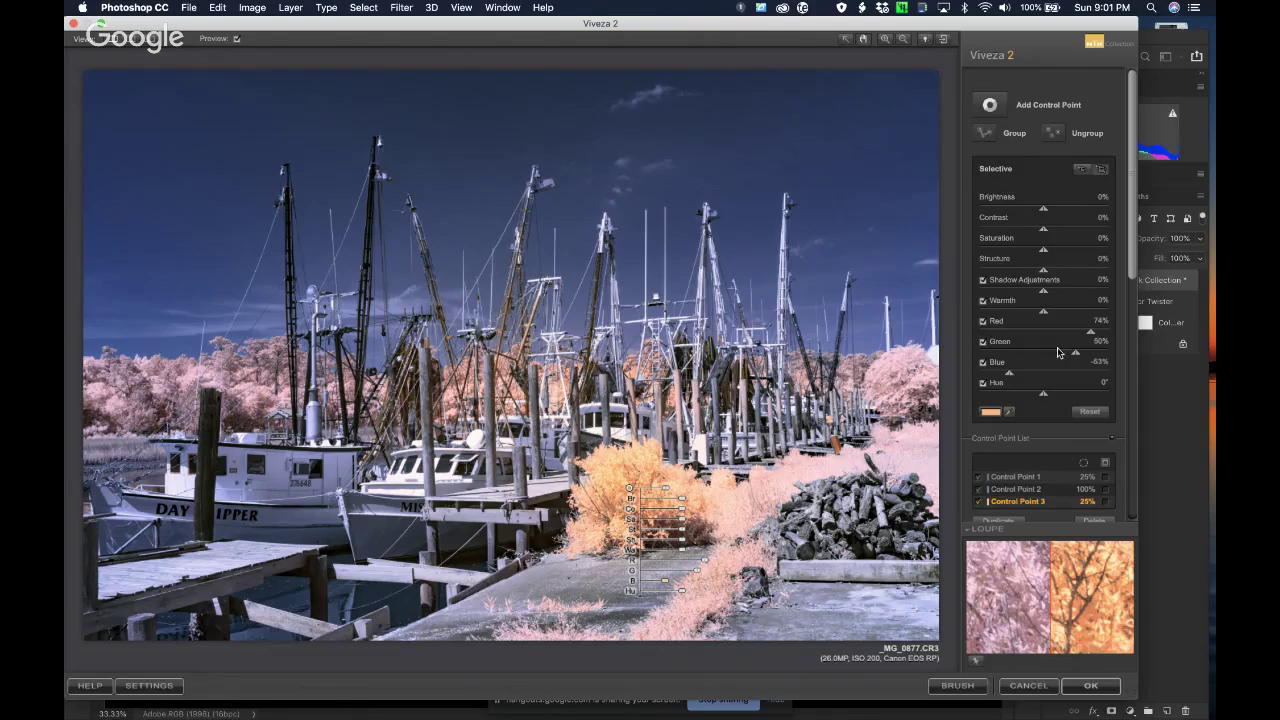
Set the bush control point to Green 66%, Saturation -34% and Brightness -18%, and apply the Viveza adjustments.
{"action": "mouse_move", "coordinate": [1076, 353]}
{"action": "left_mouse_down"}
{"action": "mouse_move", "coordinate": [1064, 357]}
{"action": "mouse_move", "coordinate": [1088, 356]}
{"action": "left_mouse_up"}
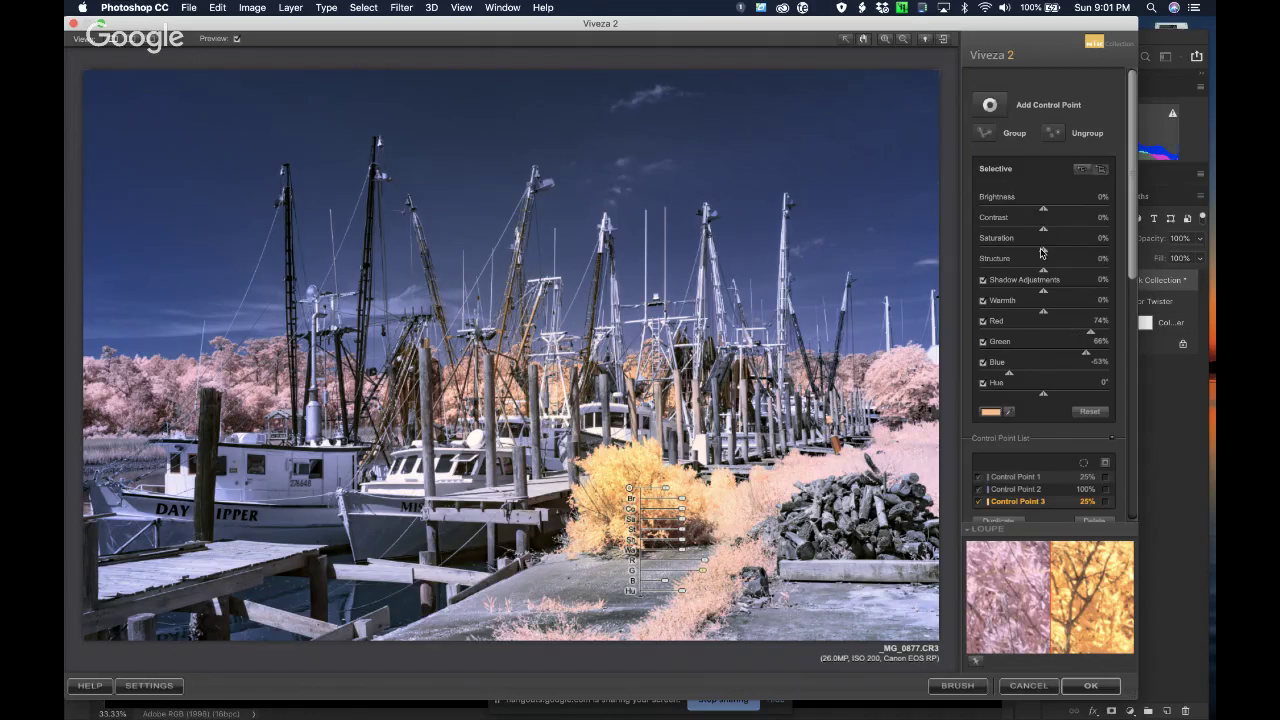
{"action": "left_click_drag", "start_coordinate": [1037, 253], "coordinate": [1023, 254]}
{"action": "left_click_drag", "start_coordinate": [1047, 215], "coordinate": [1033, 216]}
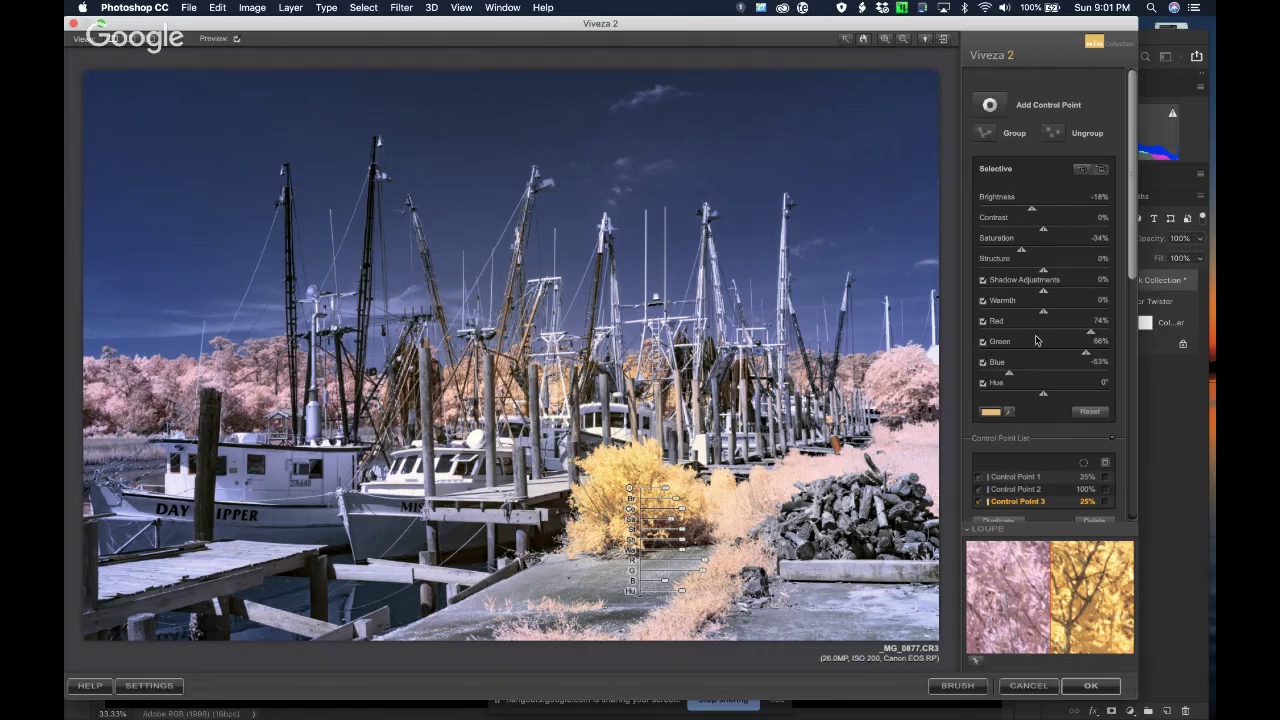
{"action": "left_click", "coordinate": [1091, 686]}
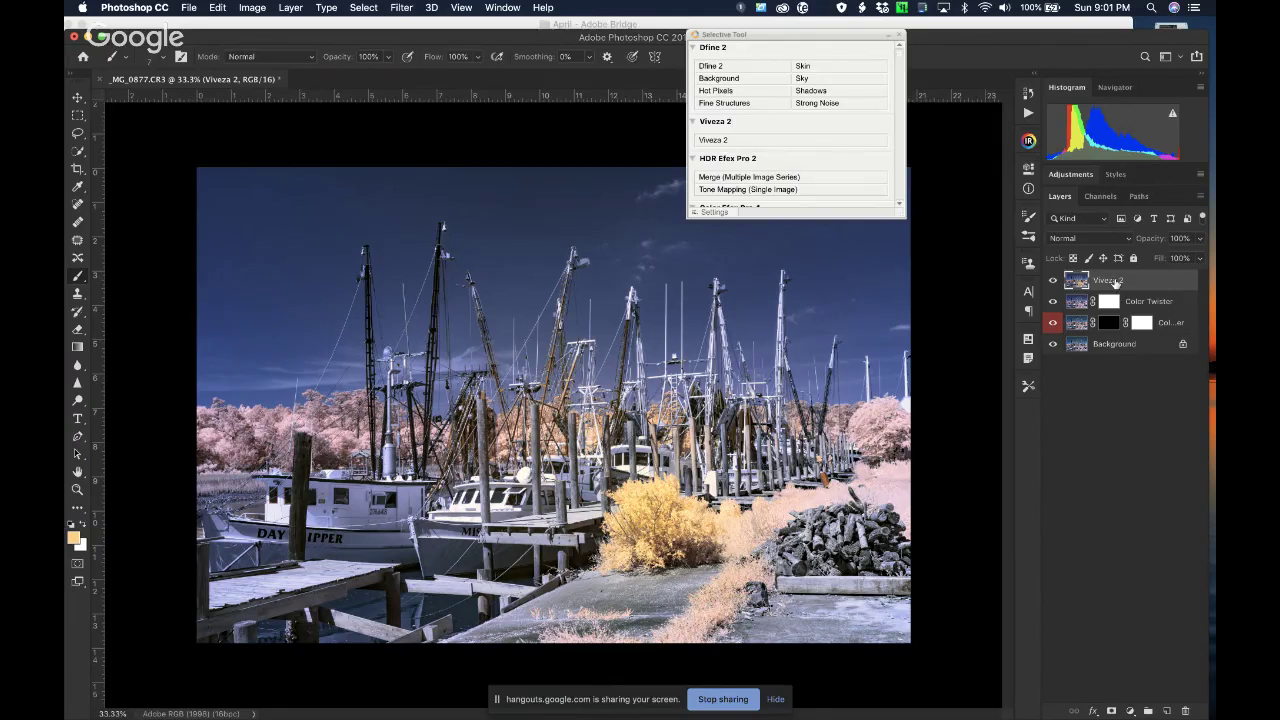
Delete the Viveza 2 layer and close _MG_0877.CR3 without saving its changes.
{"action": "key", "text": "BackSpace"}
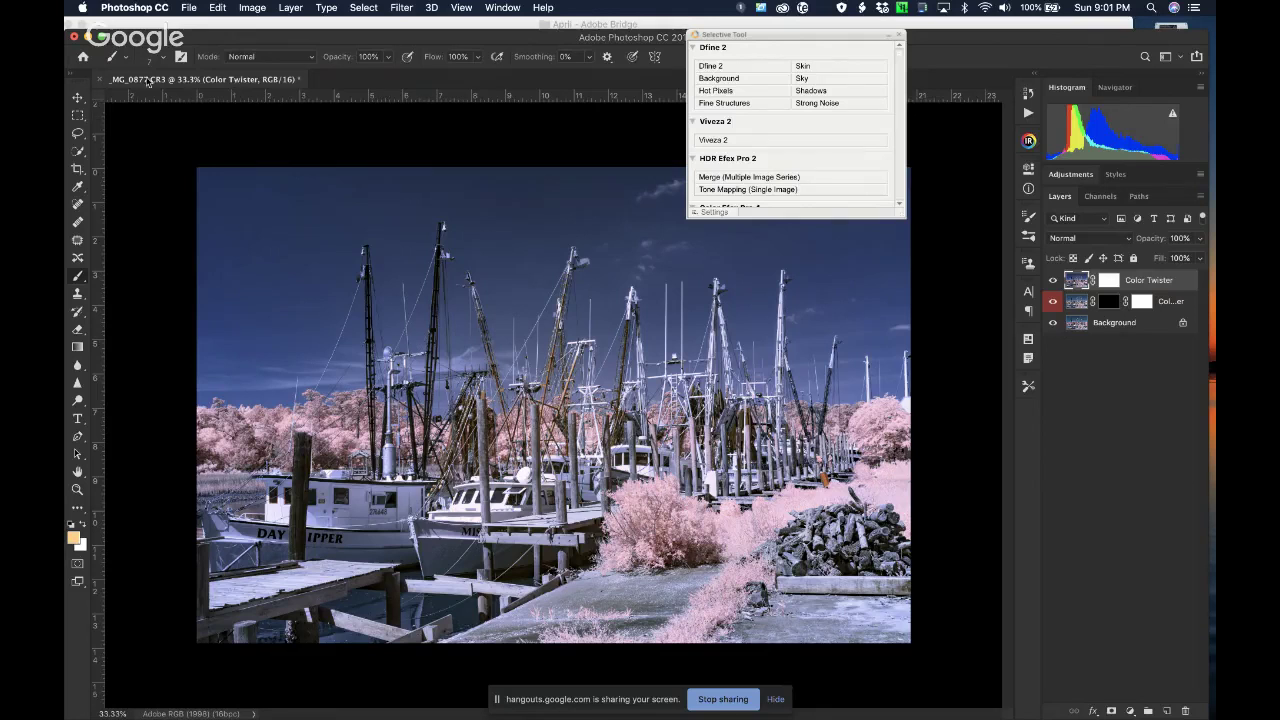
{"action": "left_click", "coordinate": [99, 79]}
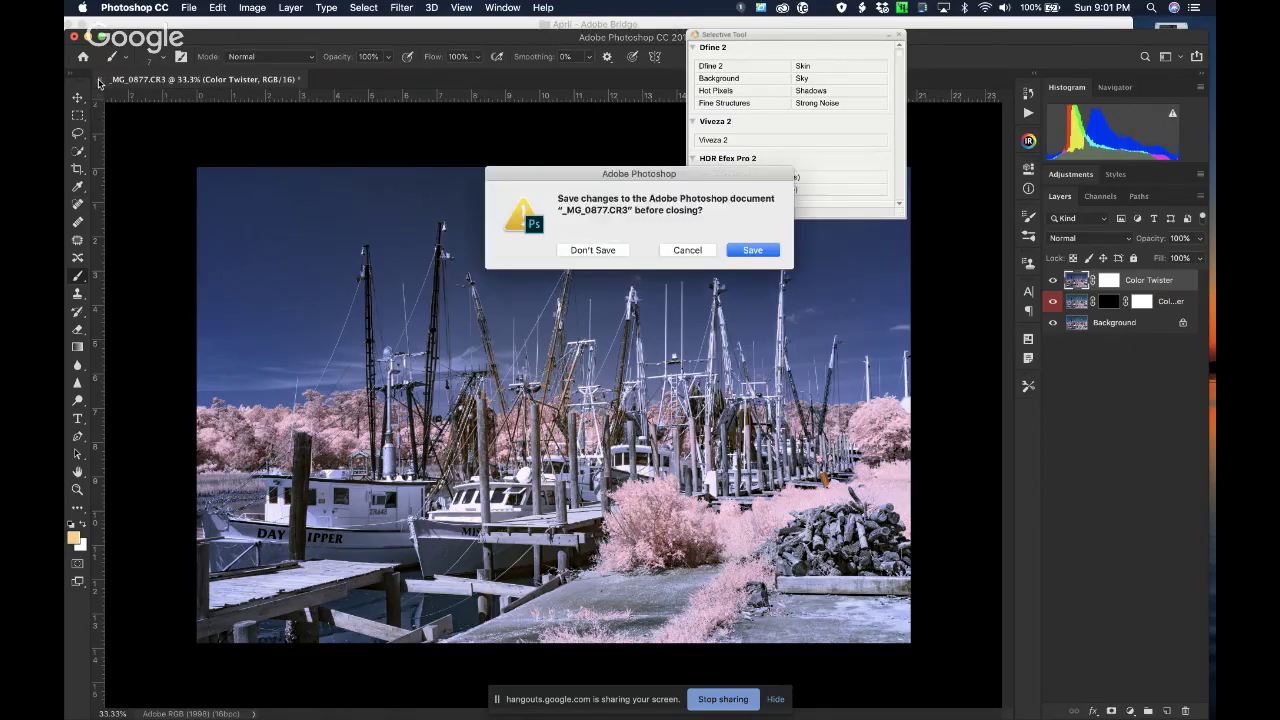
{"action": "left_click", "coordinate": [584, 251]}
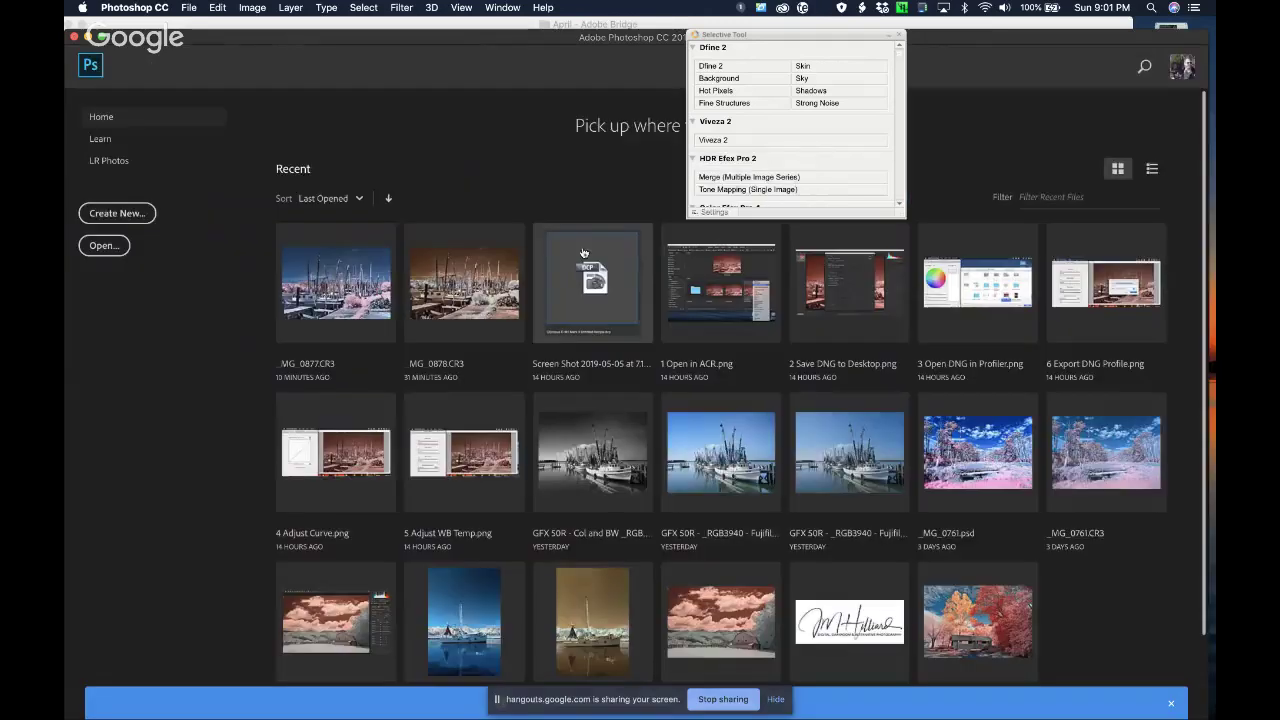
Quit Photoshop and move the Adobe Bridge window down to uncover the desktop.
{"action": "left_click", "coordinate": [140, 8]}
{"action": "left_click", "coordinate": [180, 140]}
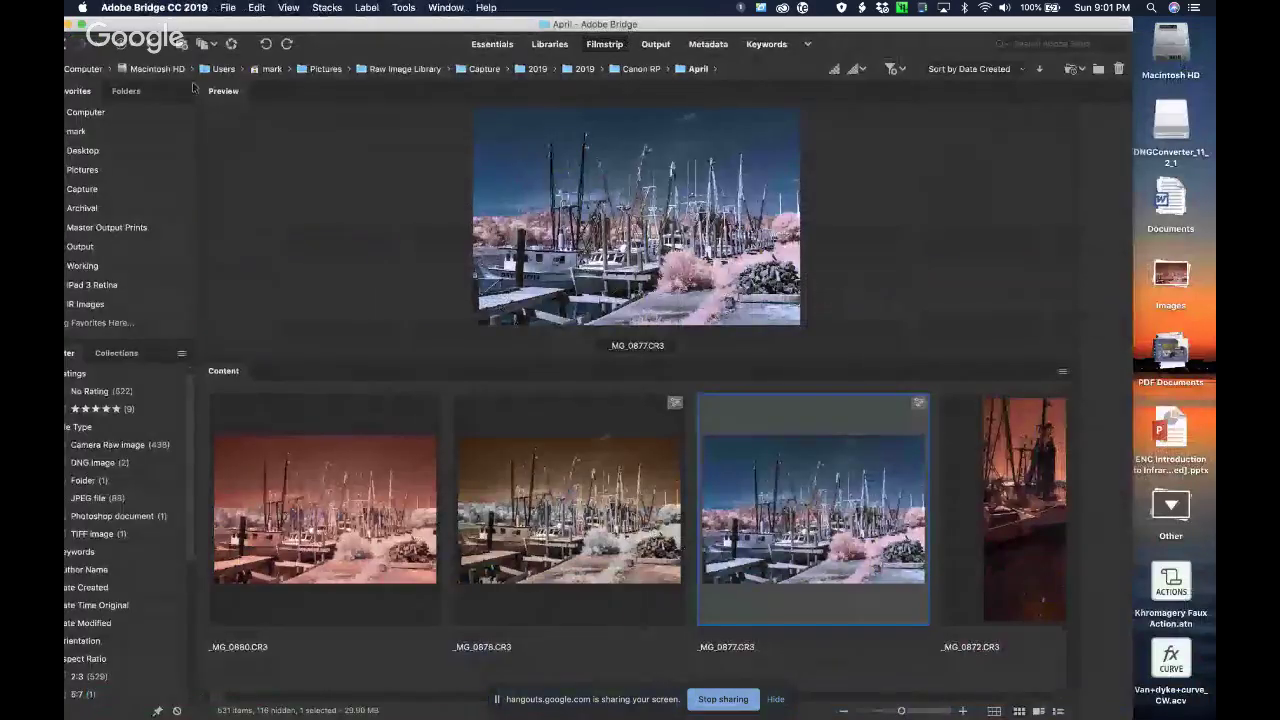
{"action": "left_click_drag", "start_coordinate": [98, 26], "coordinate": [488, 634]}
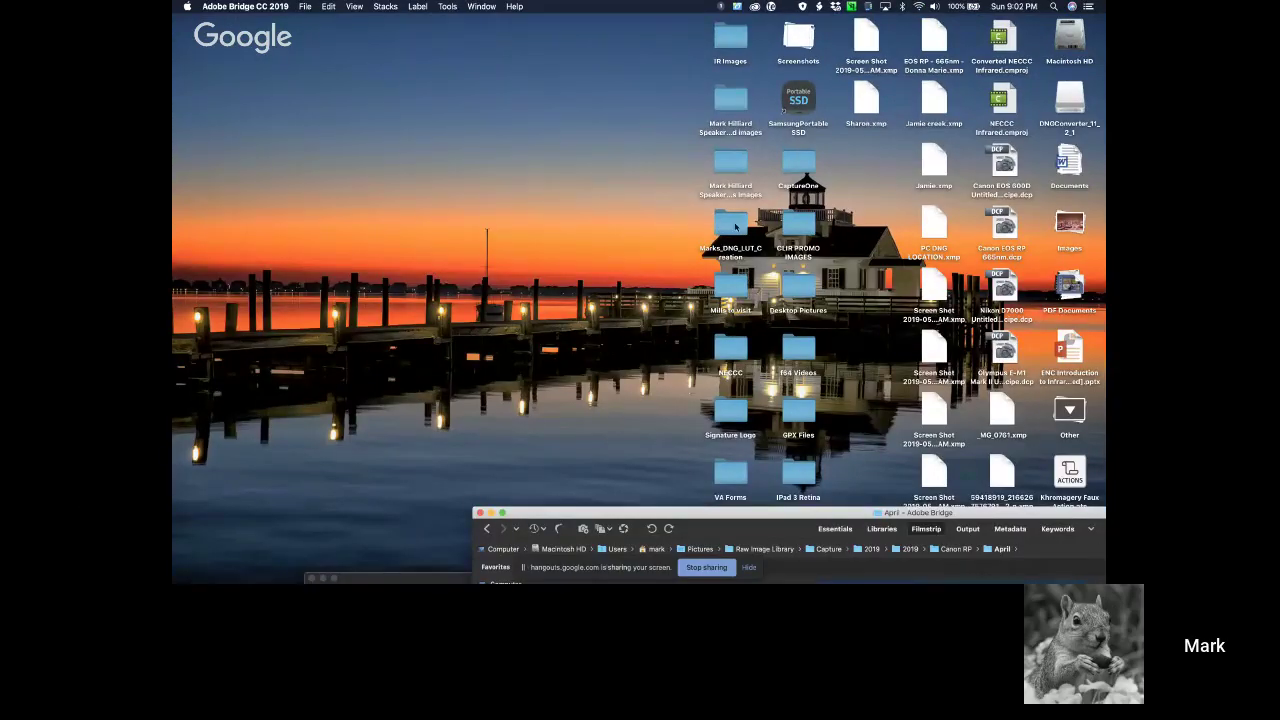
Open the Marks_DNG_LUT_Creation folder on the desktop and view its Profile Creation Steps subfolder.
{"action": "left_click", "coordinate": [731, 228]}
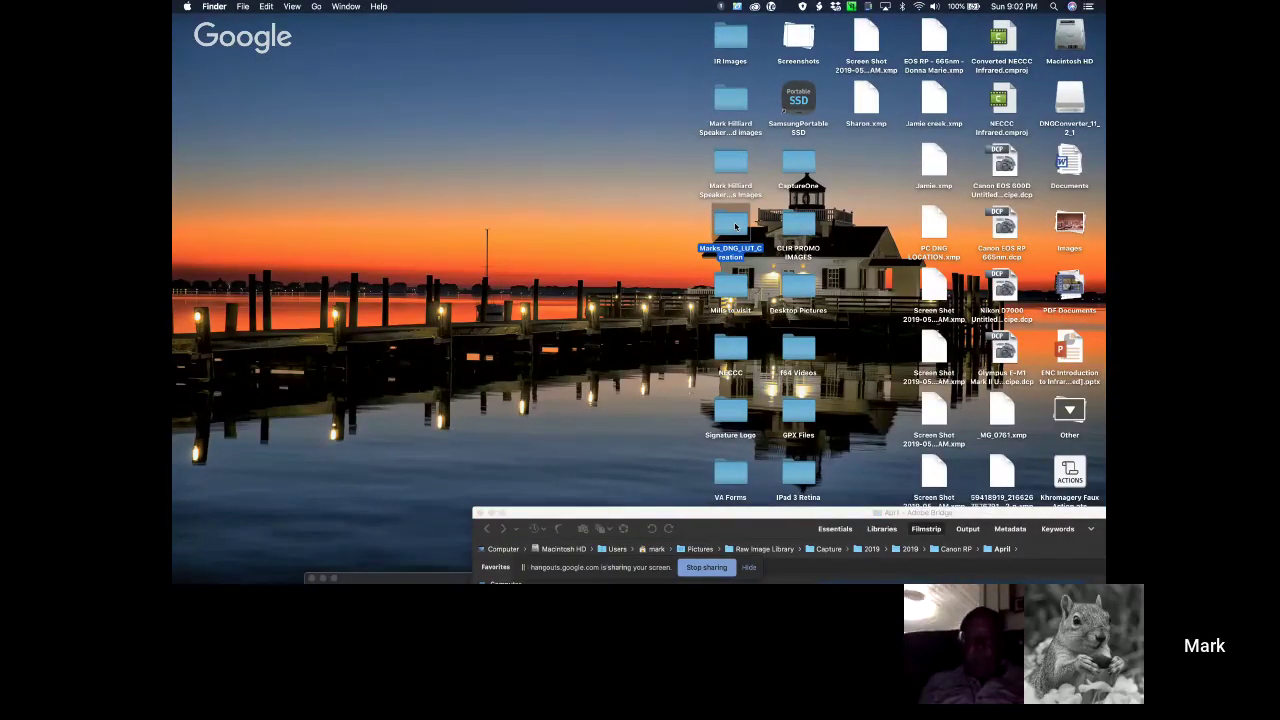
{"action": "double_click", "coordinate": [733, 227]}
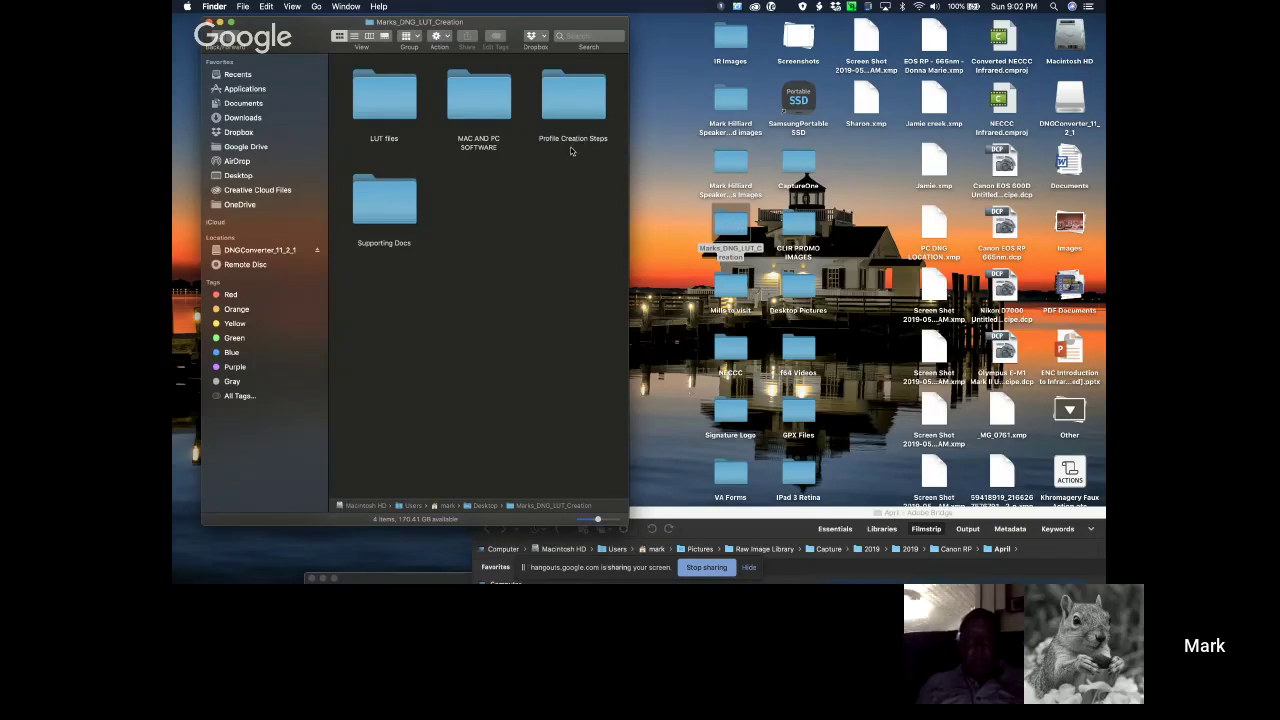
{"action": "left_click", "coordinate": [574, 116]}
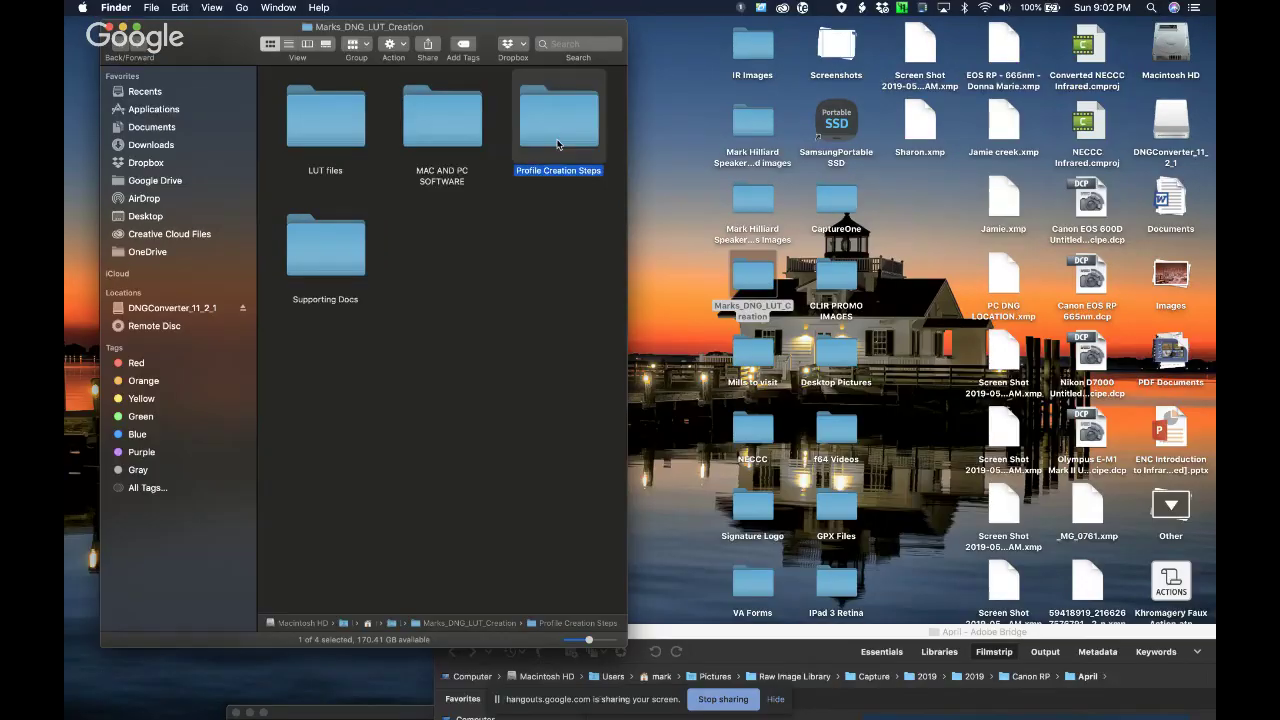
{"action": "double_click", "coordinate": [558, 145]}
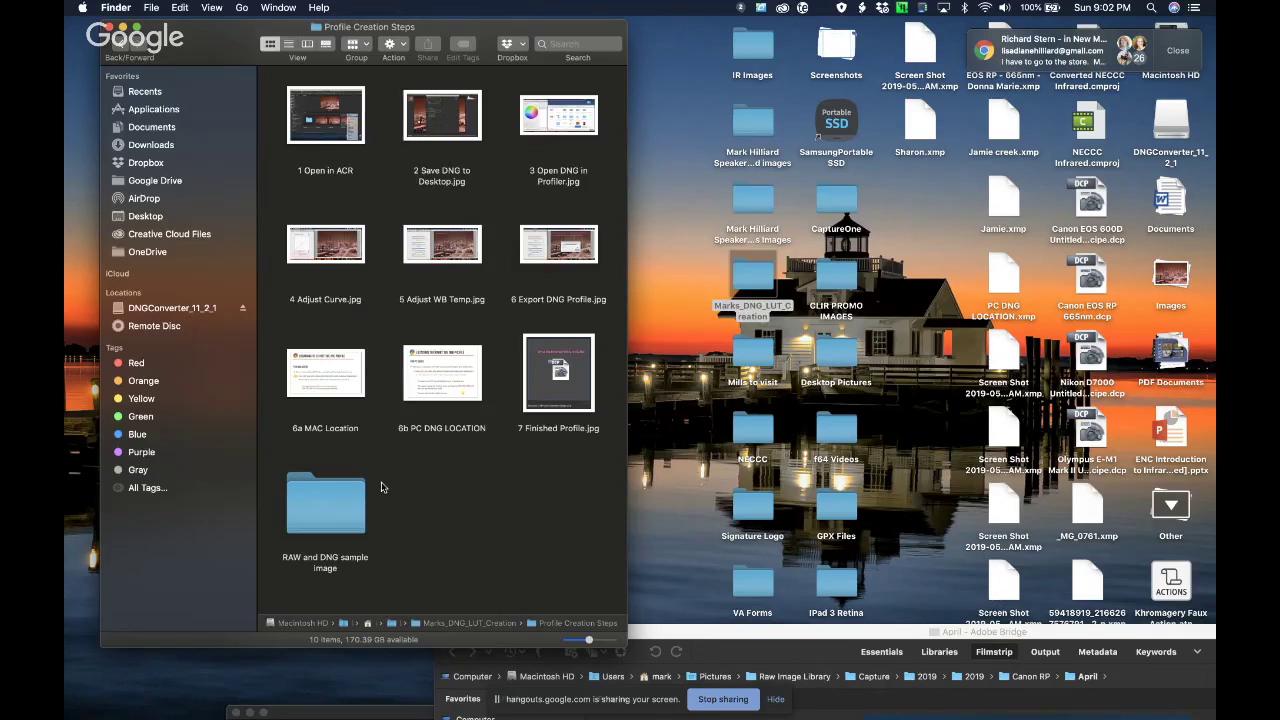
Return to the parent folder, view the LUT files subfolder, and close the Finder window.
{"action": "left_click", "coordinate": [118, 48]}
{"action": "double_click", "coordinate": [358, 138]}
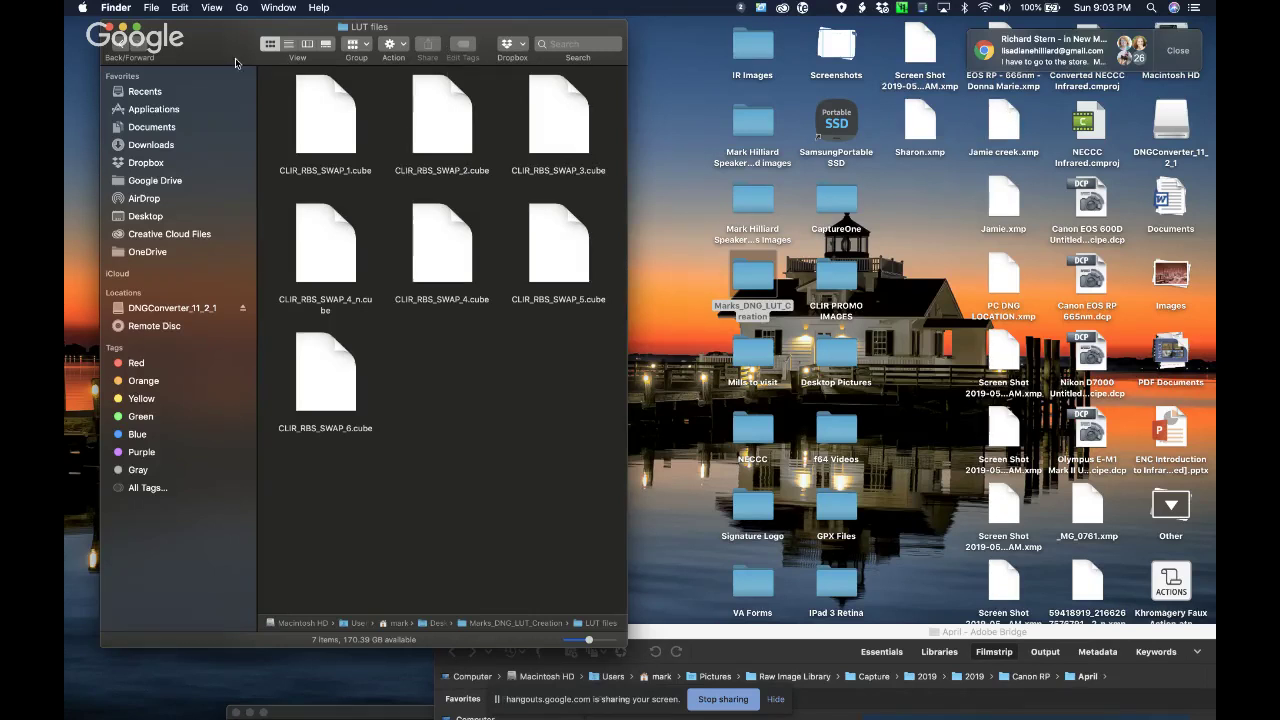
{"action": "left_click", "coordinate": [110, 27]}
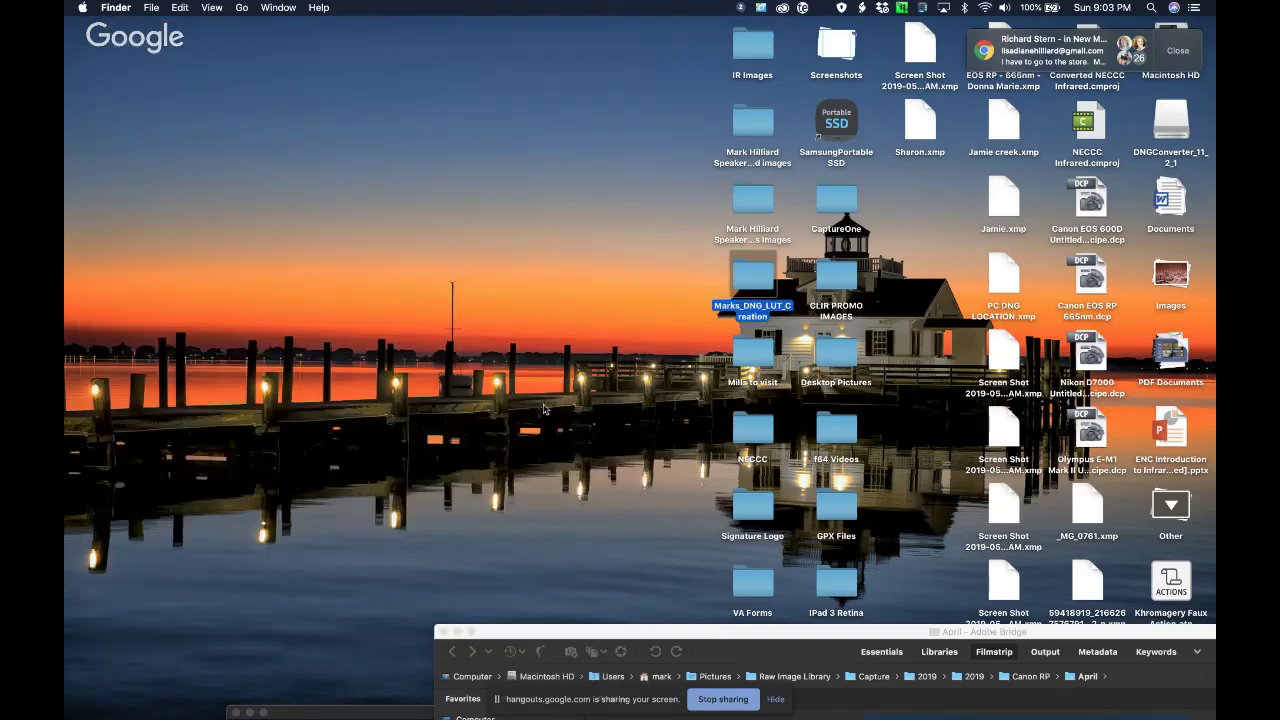
Bring the Adobe Bridge window back into view, quit Bridge, and stop sharing the screen.
{"action": "left_click_drag", "start_coordinate": [715, 631], "coordinate": [457, 83]}
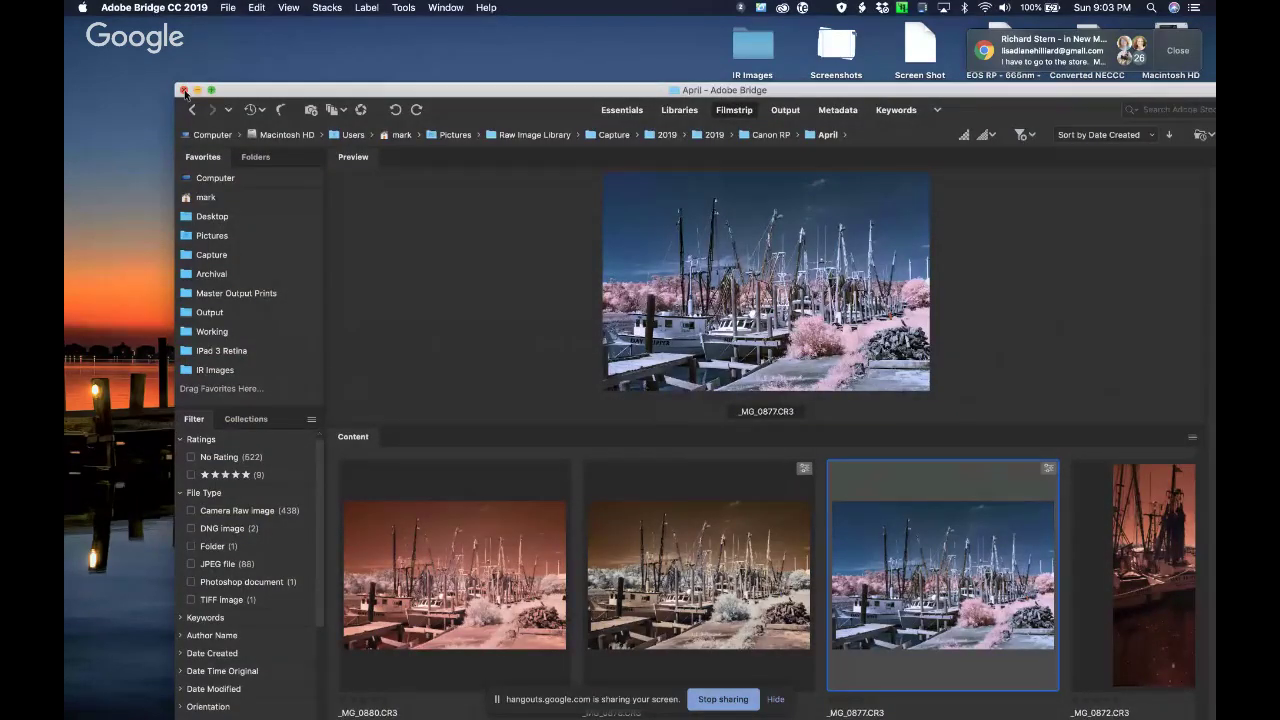
{"action": "left_click", "coordinate": [152, 8]}
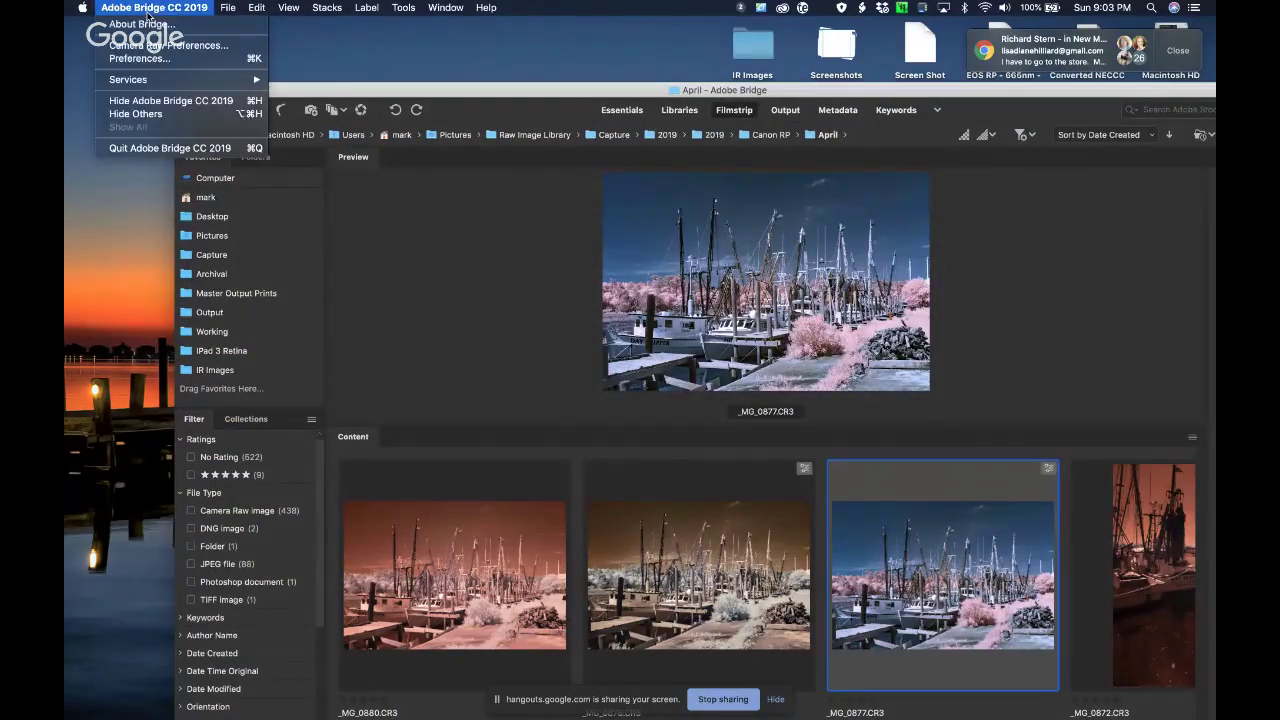
{"action": "left_click", "coordinate": [182, 150]}
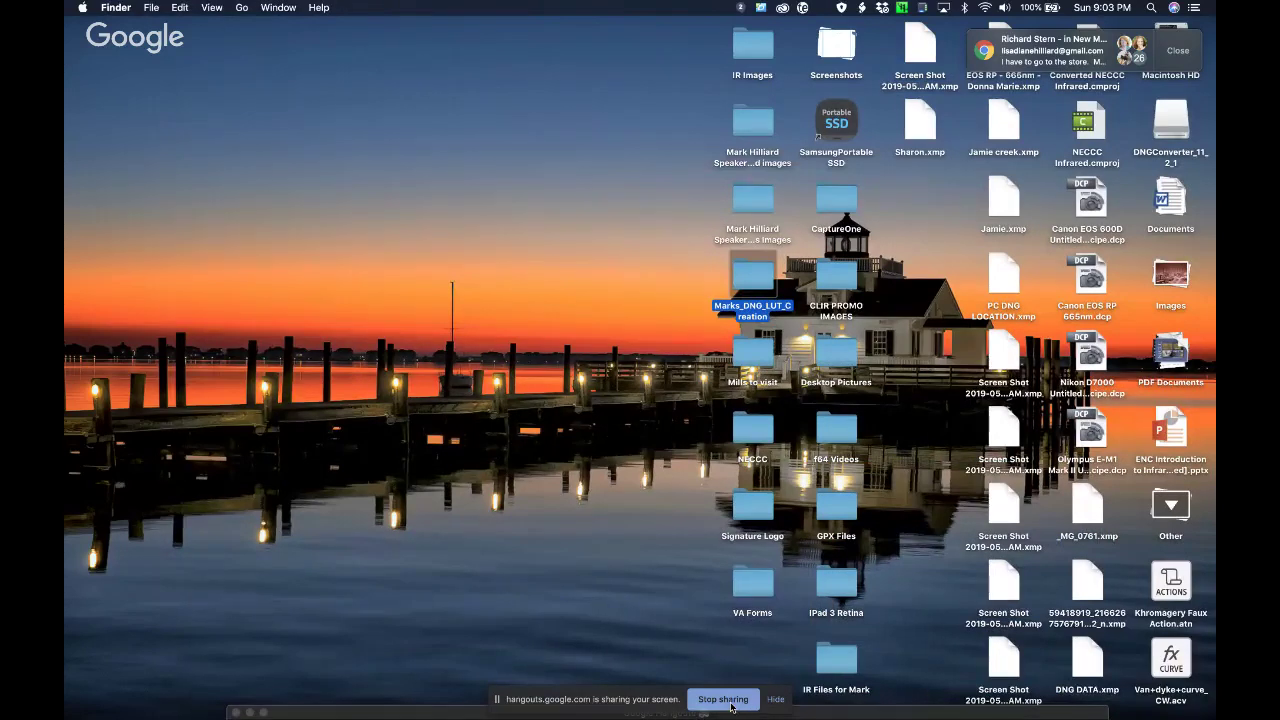
{"action": "left_click", "coordinate": [731, 707]}
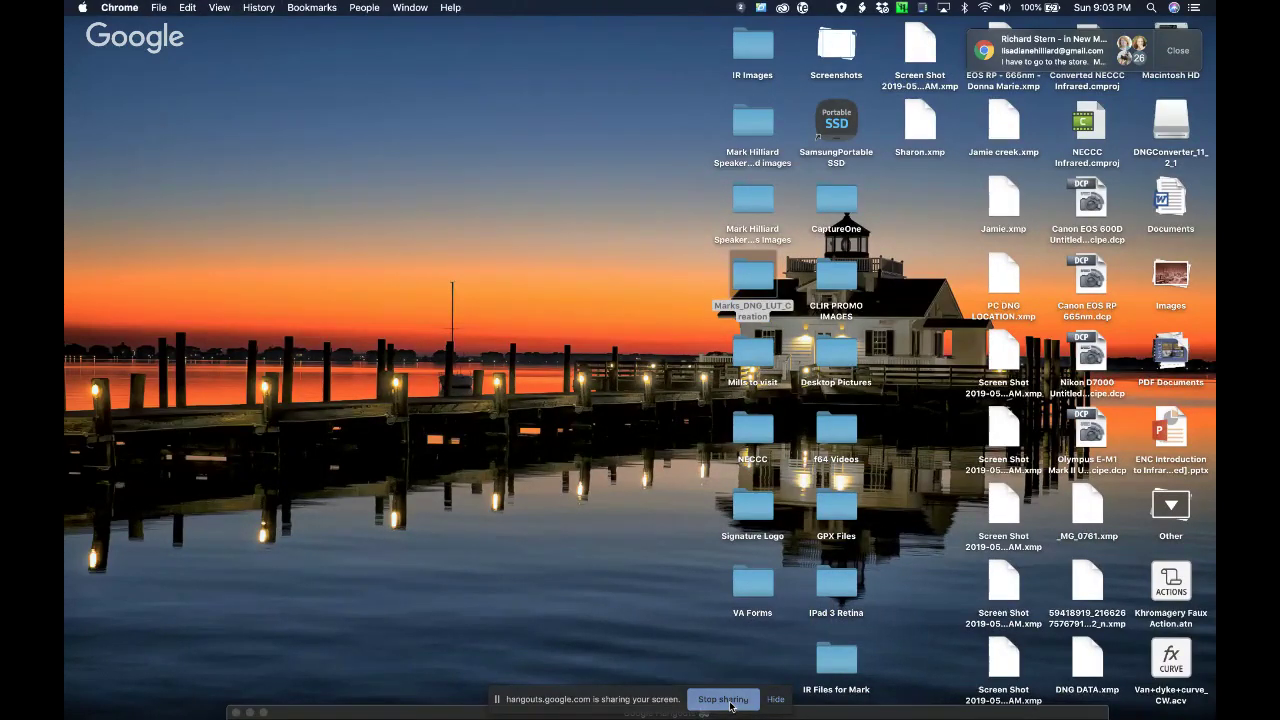